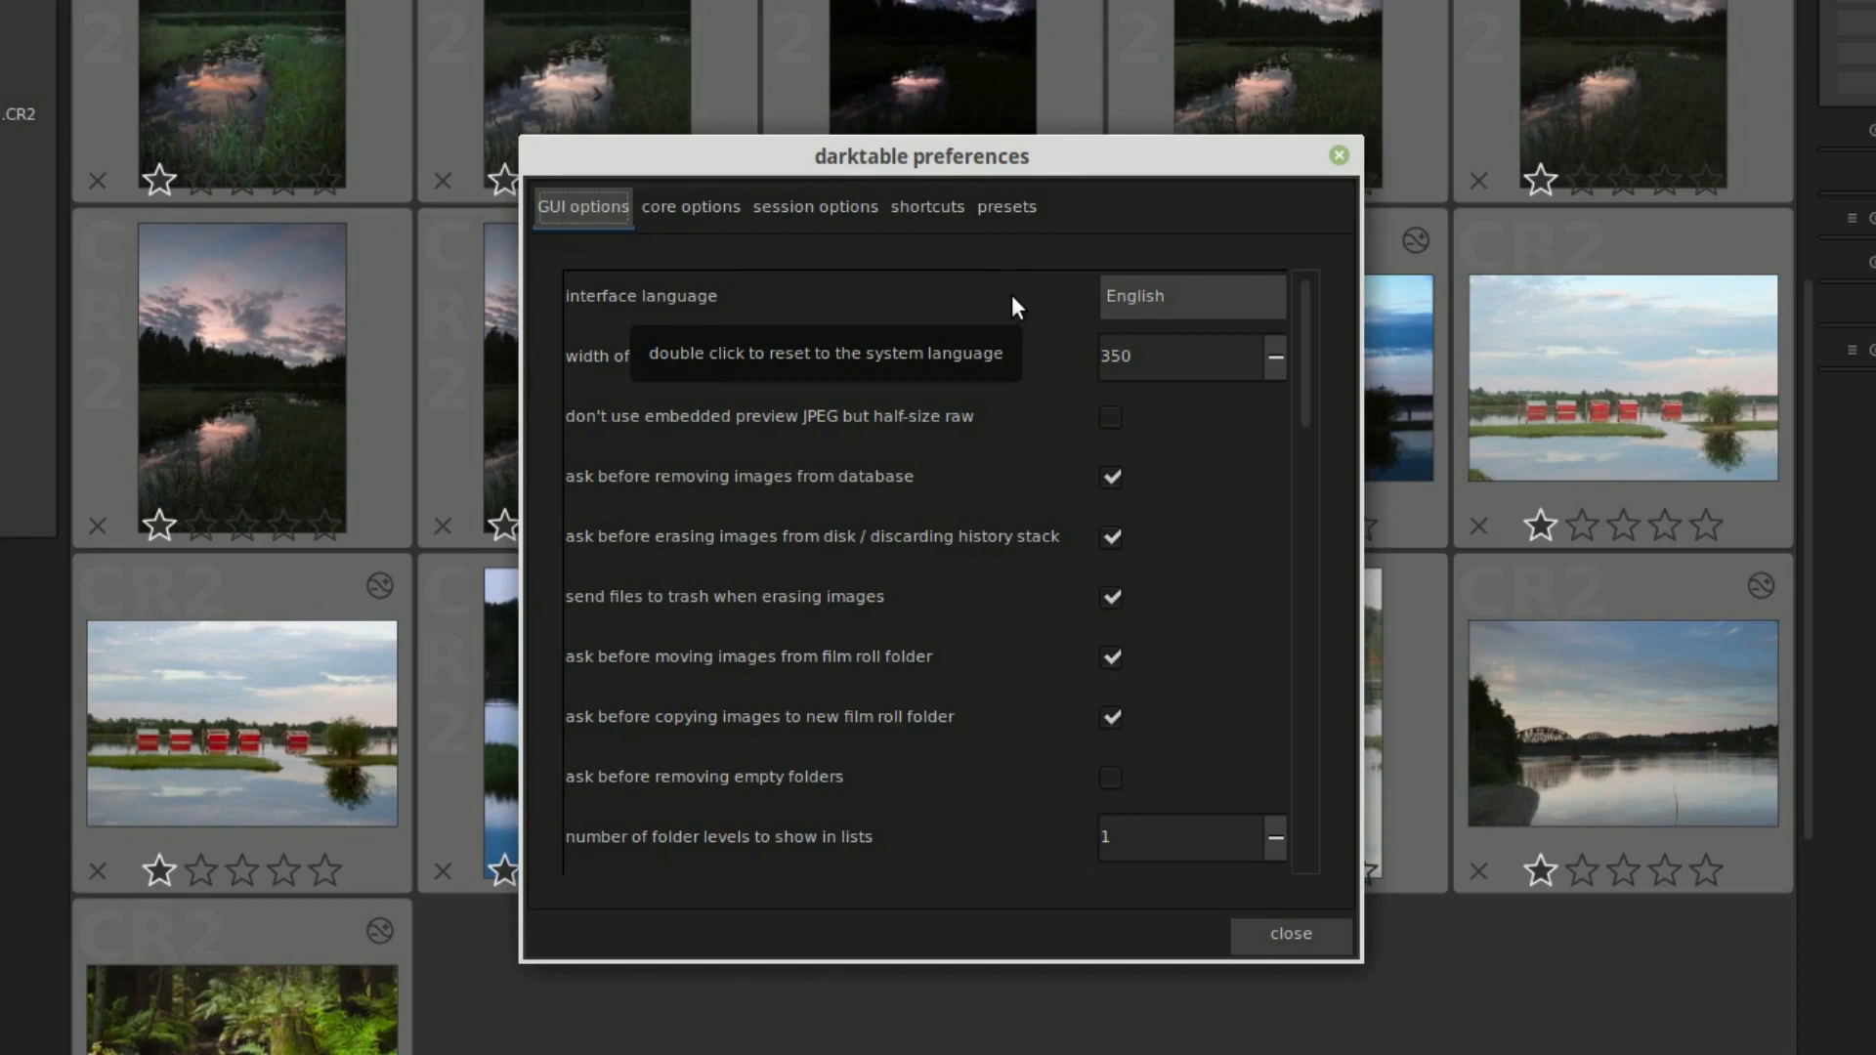
# Select English as the interface language, try a side panel width of 500 pixels, and set it back to 350.
pyautogui.click(1229, 296)
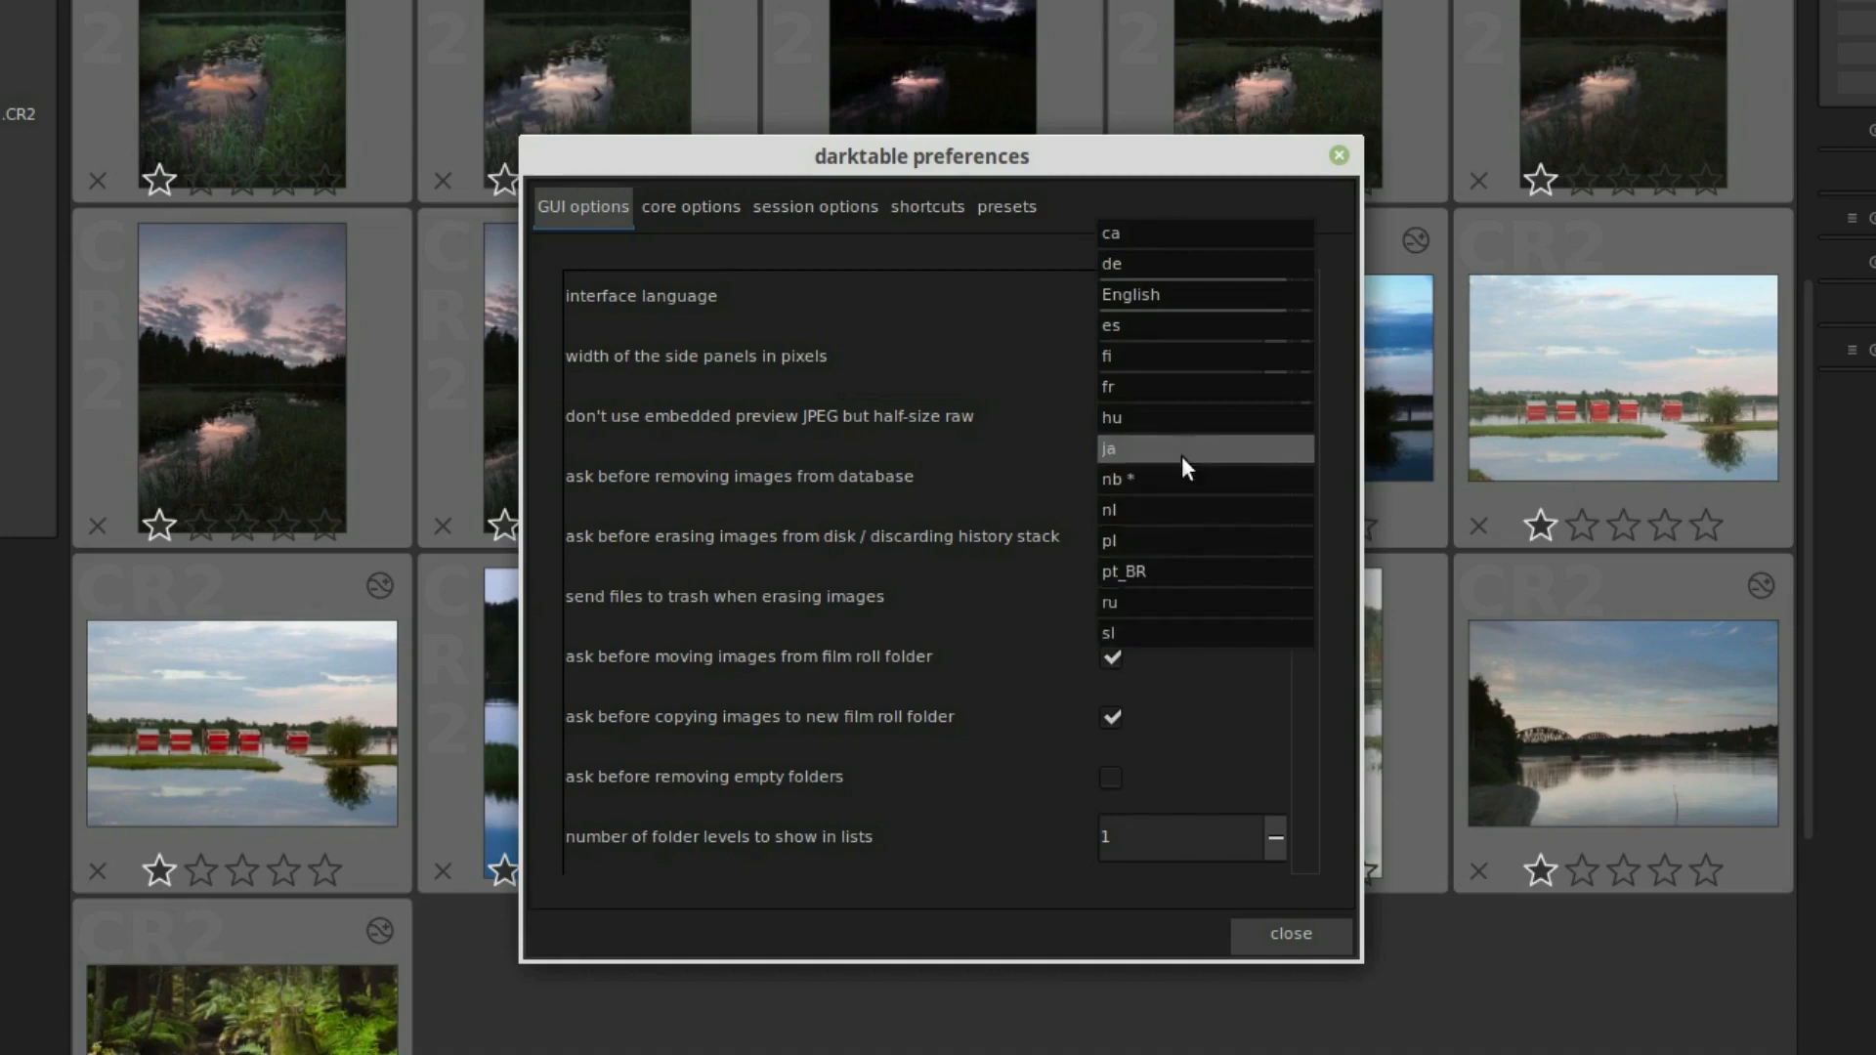
pyautogui.click(1173, 293)
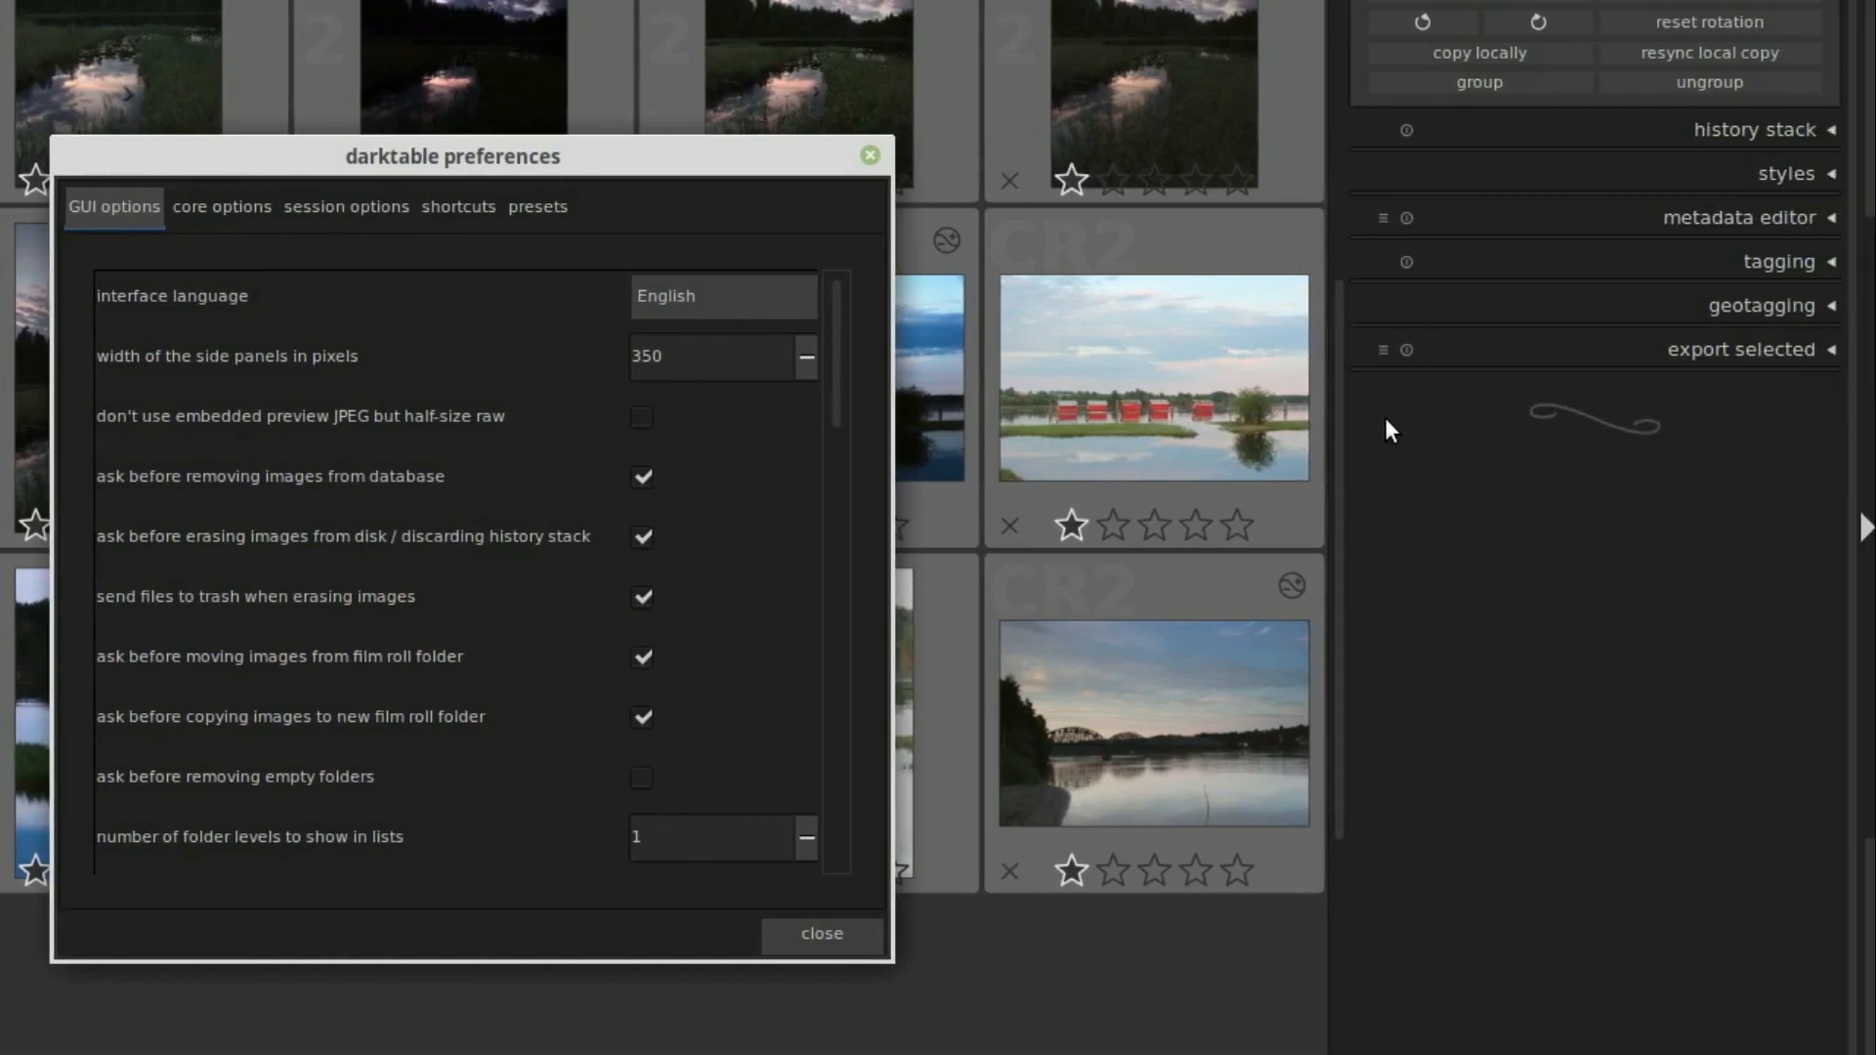
pyautogui.doubleClick(683, 355)
pyautogui.write('500')
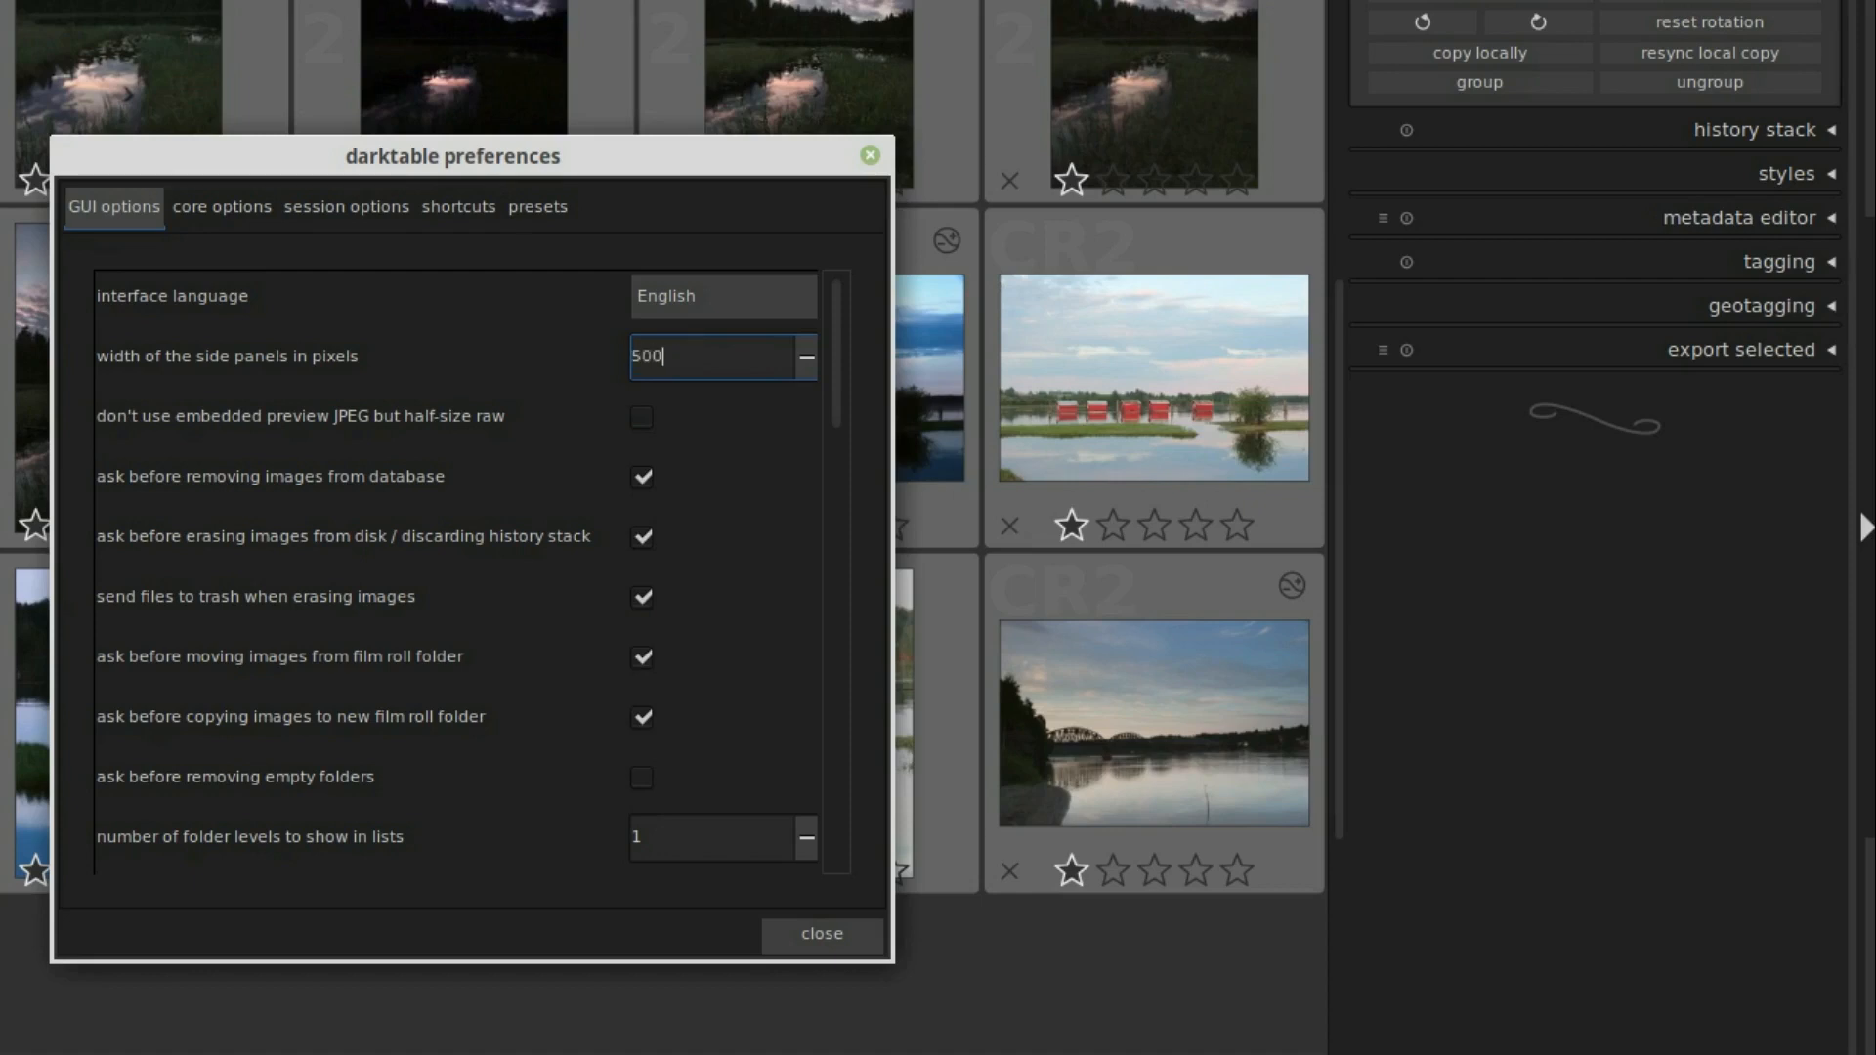
pyautogui.doubleClick(682, 355)
pyautogui.write('3')
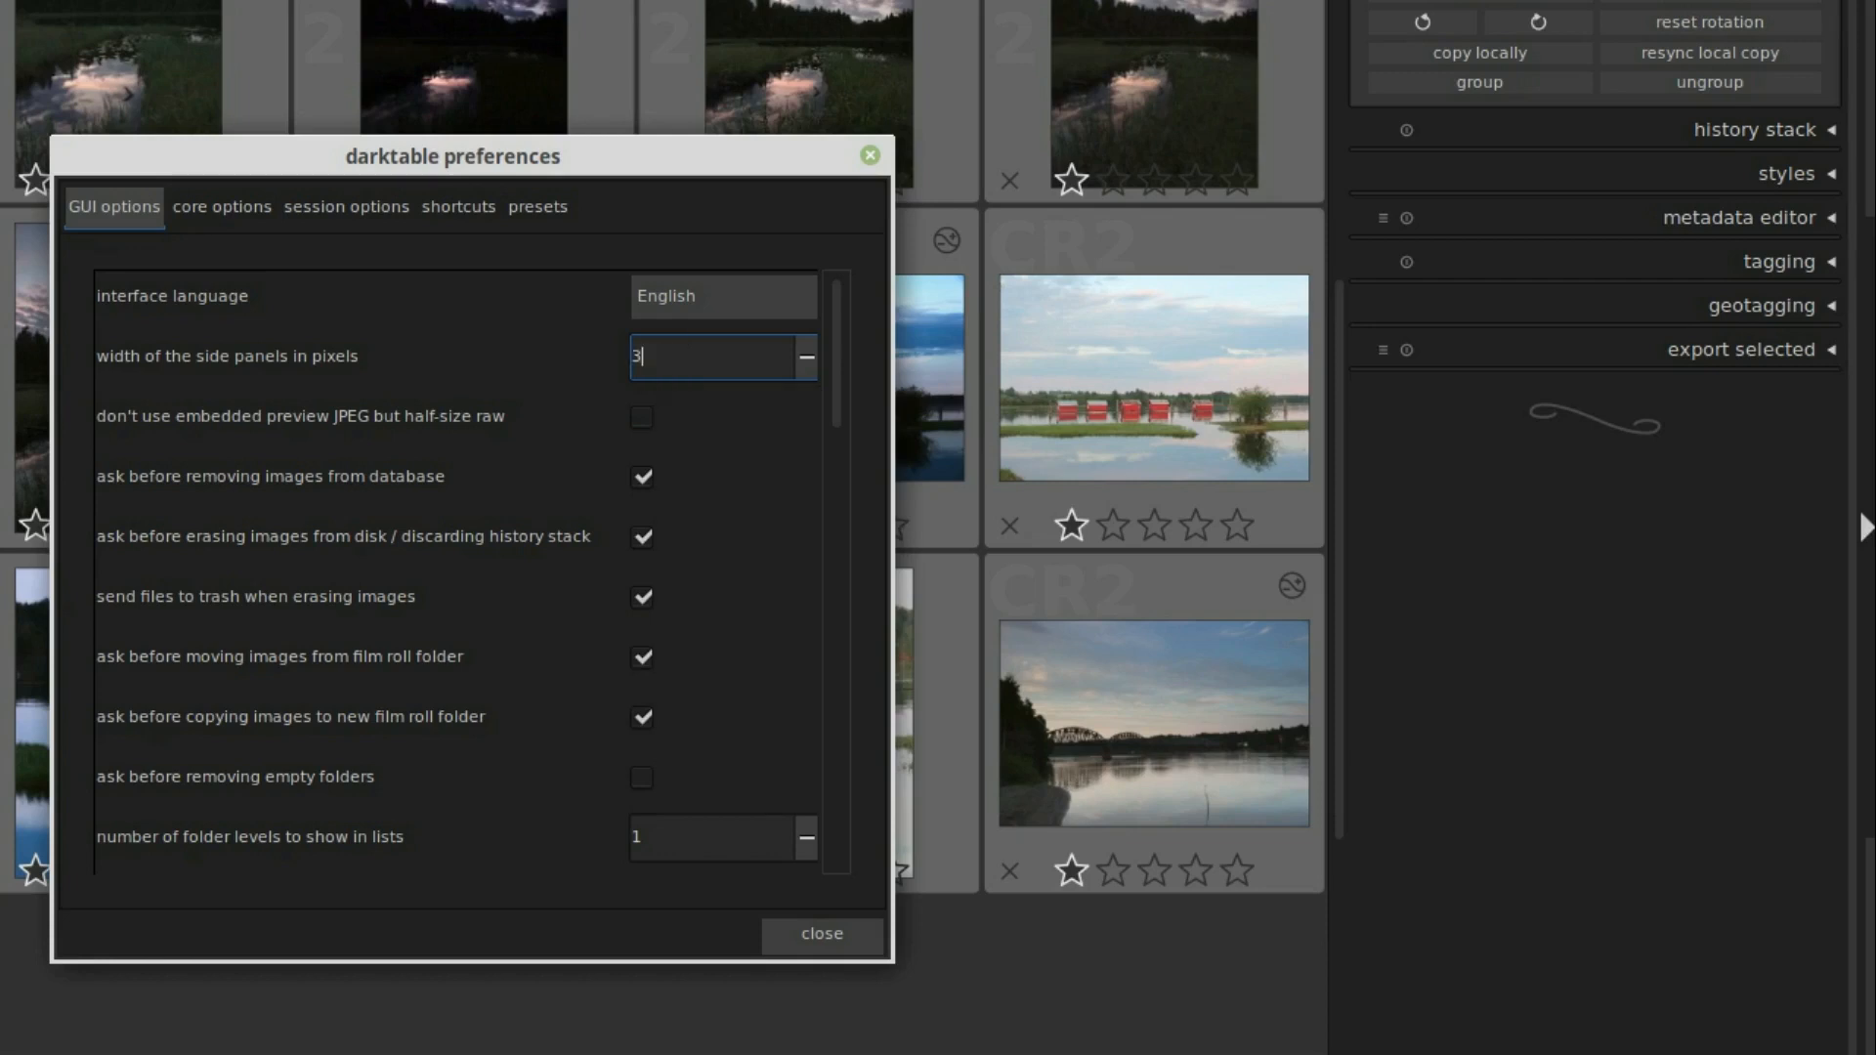
pyautogui.write('50')
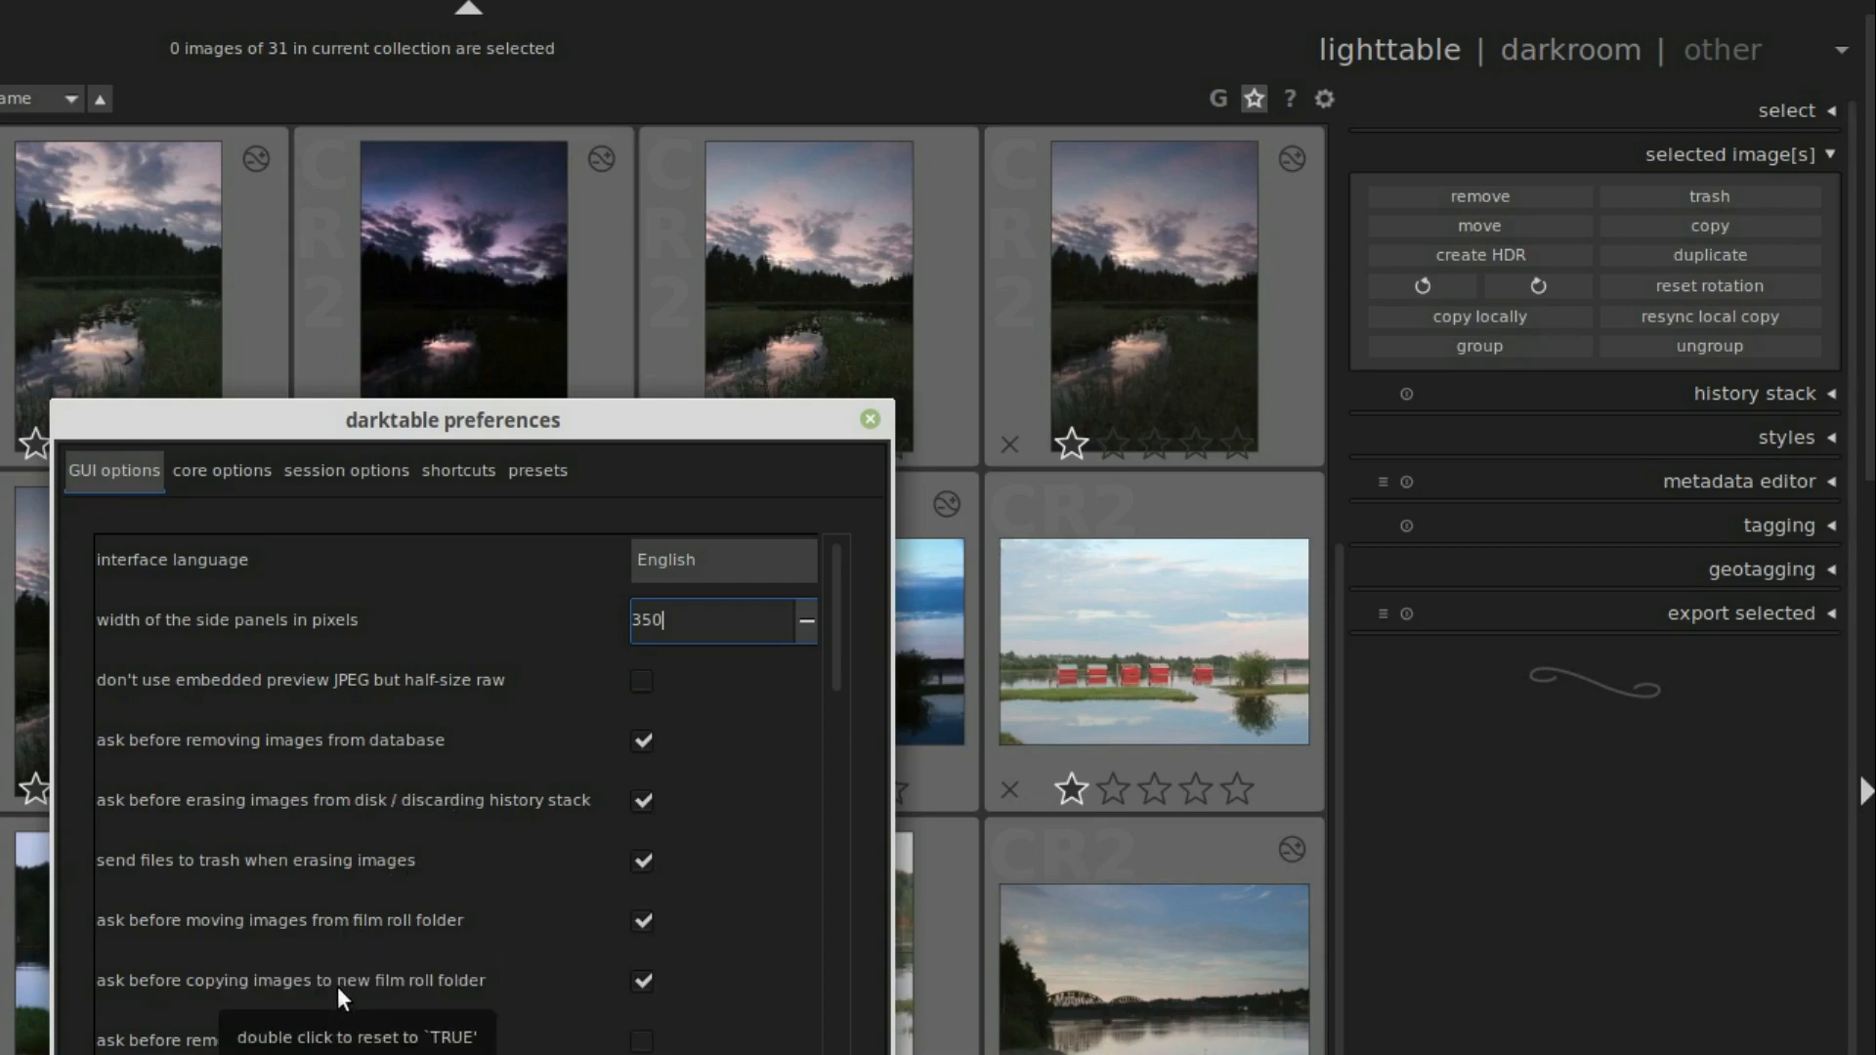
# Disable sending files to trash when erasing images, re-enable it in the reopened preferences, and close them.
pyautogui.click(643, 856)
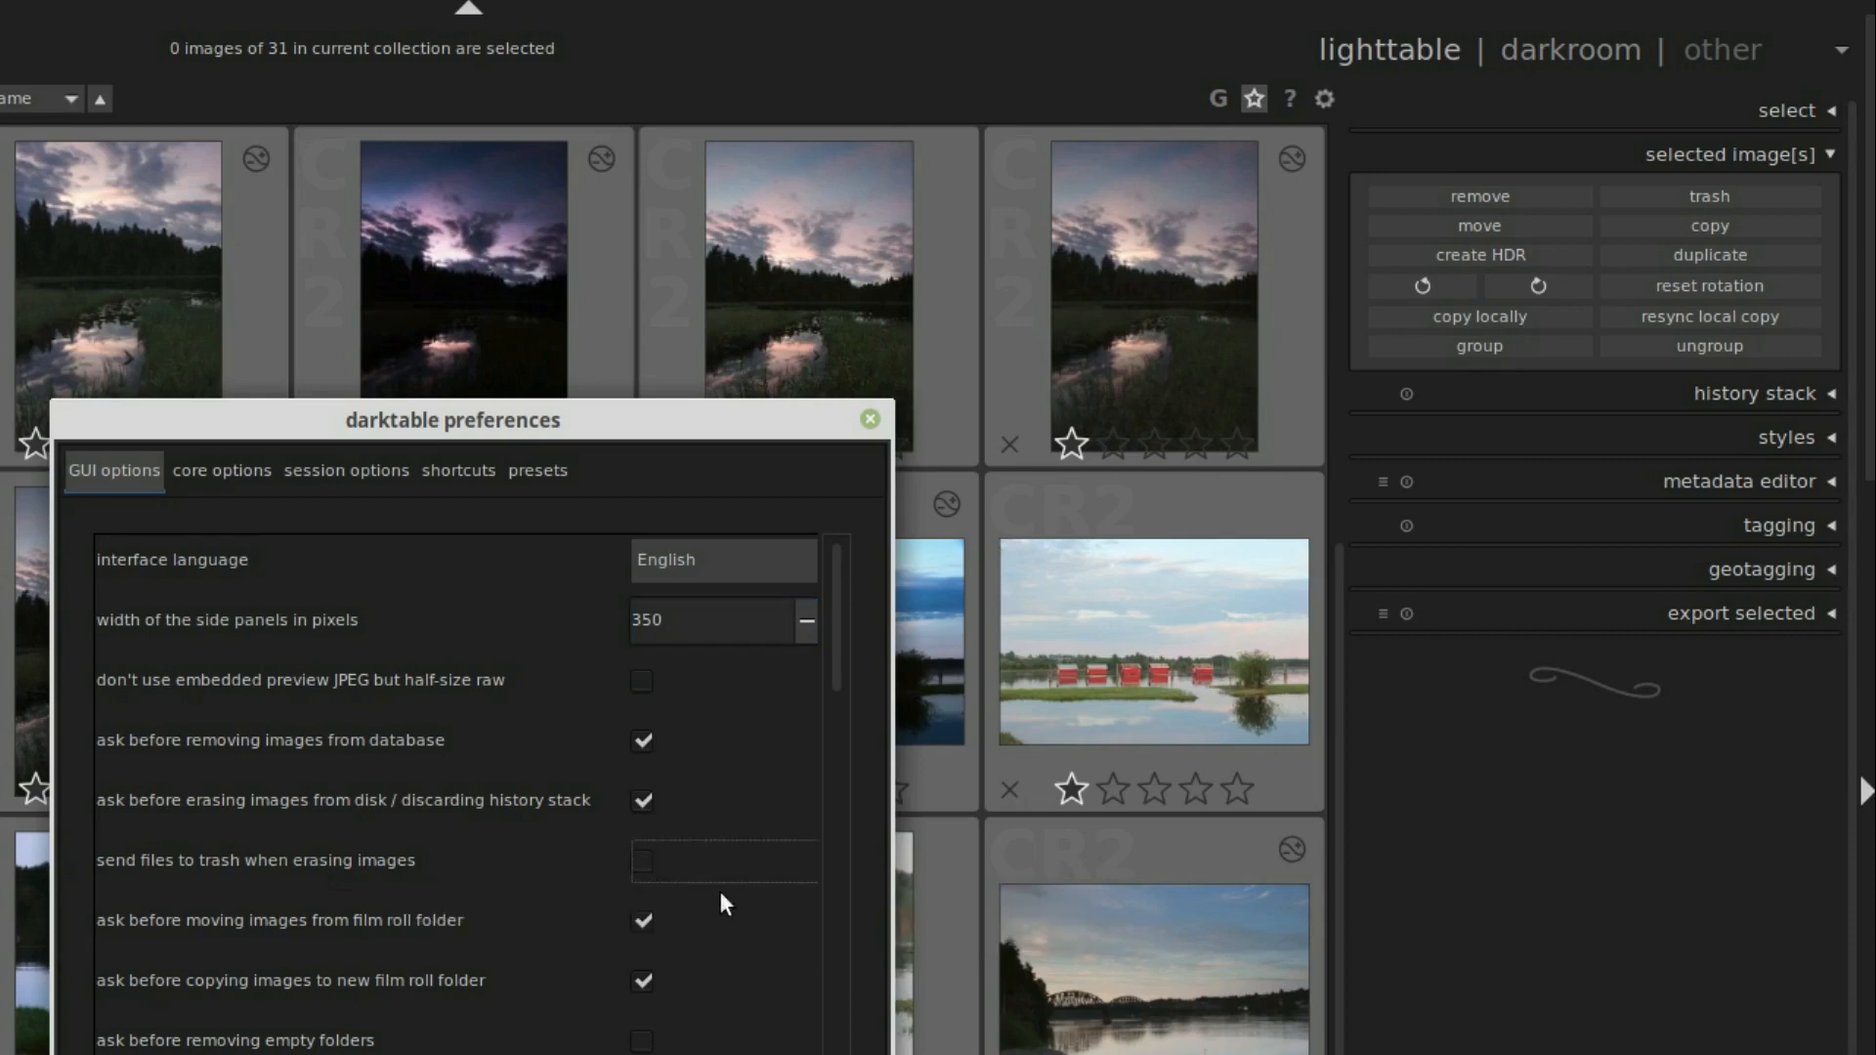
pyautogui.press('Escape')
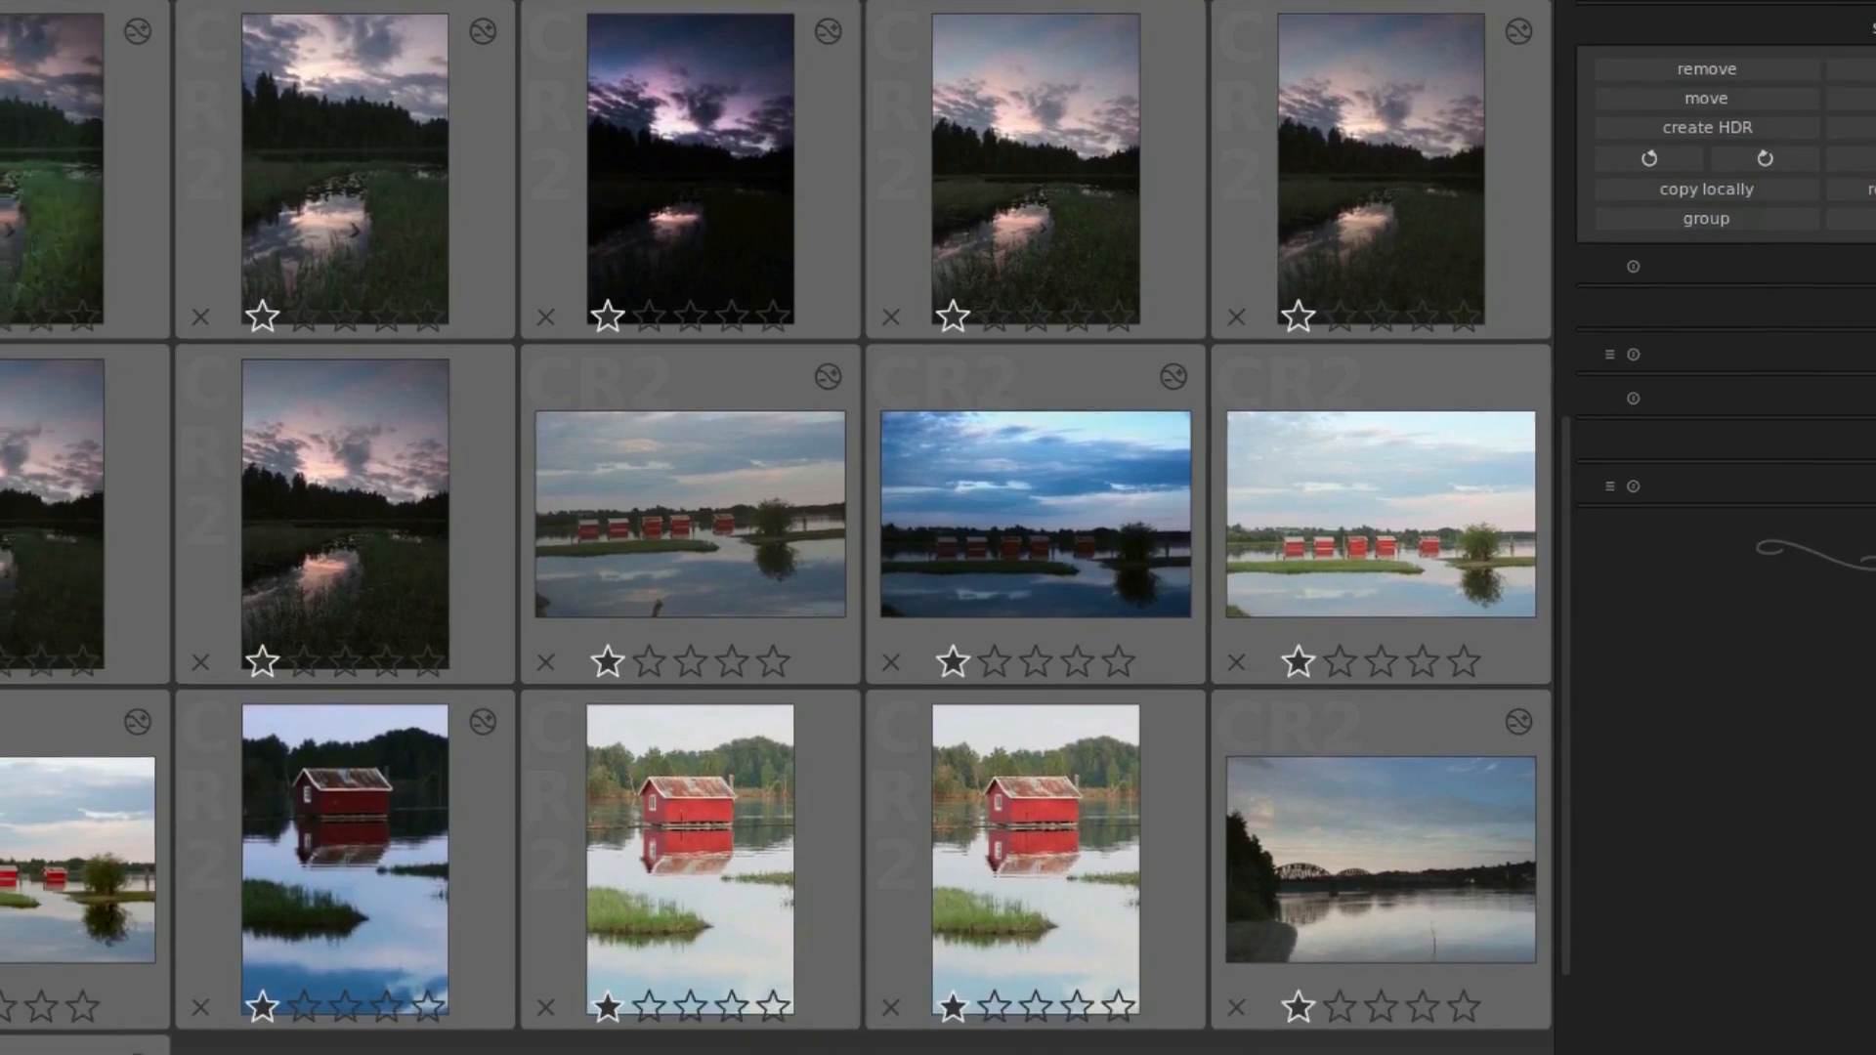
pyautogui.click(1536, 3)
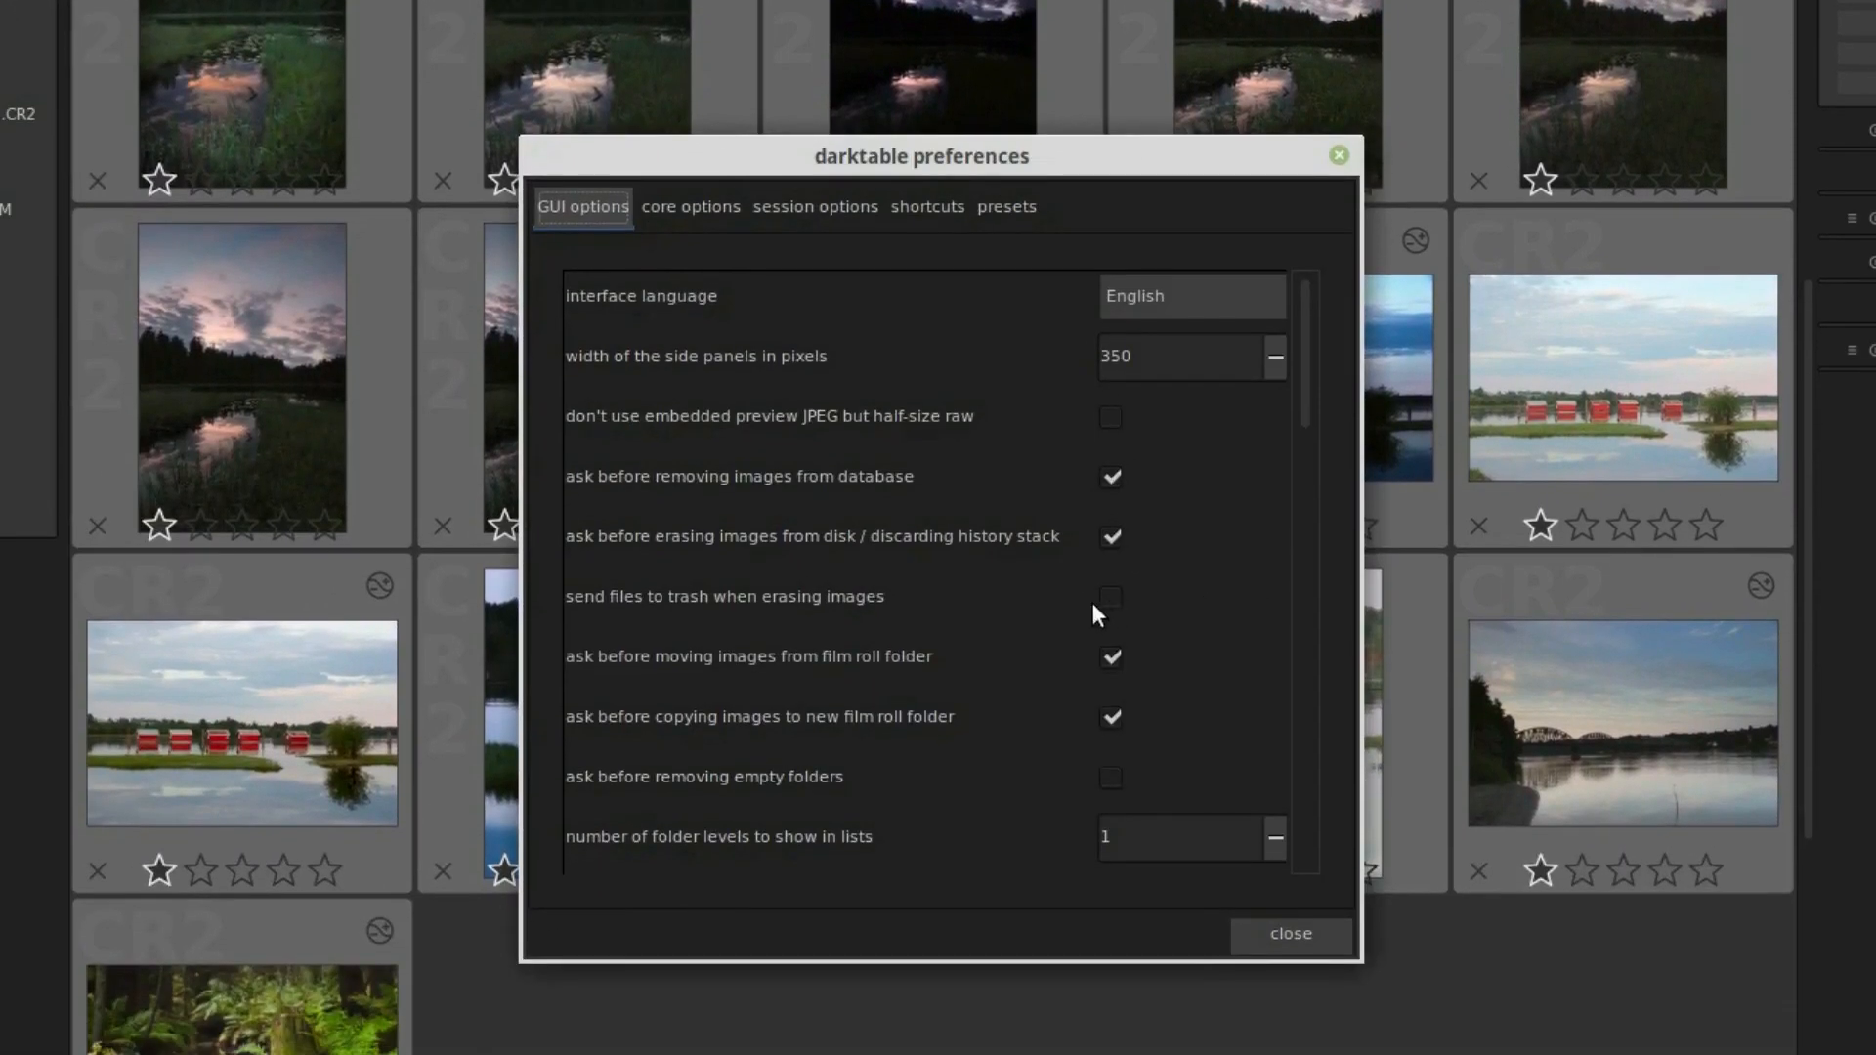
pyautogui.click(1111, 596)
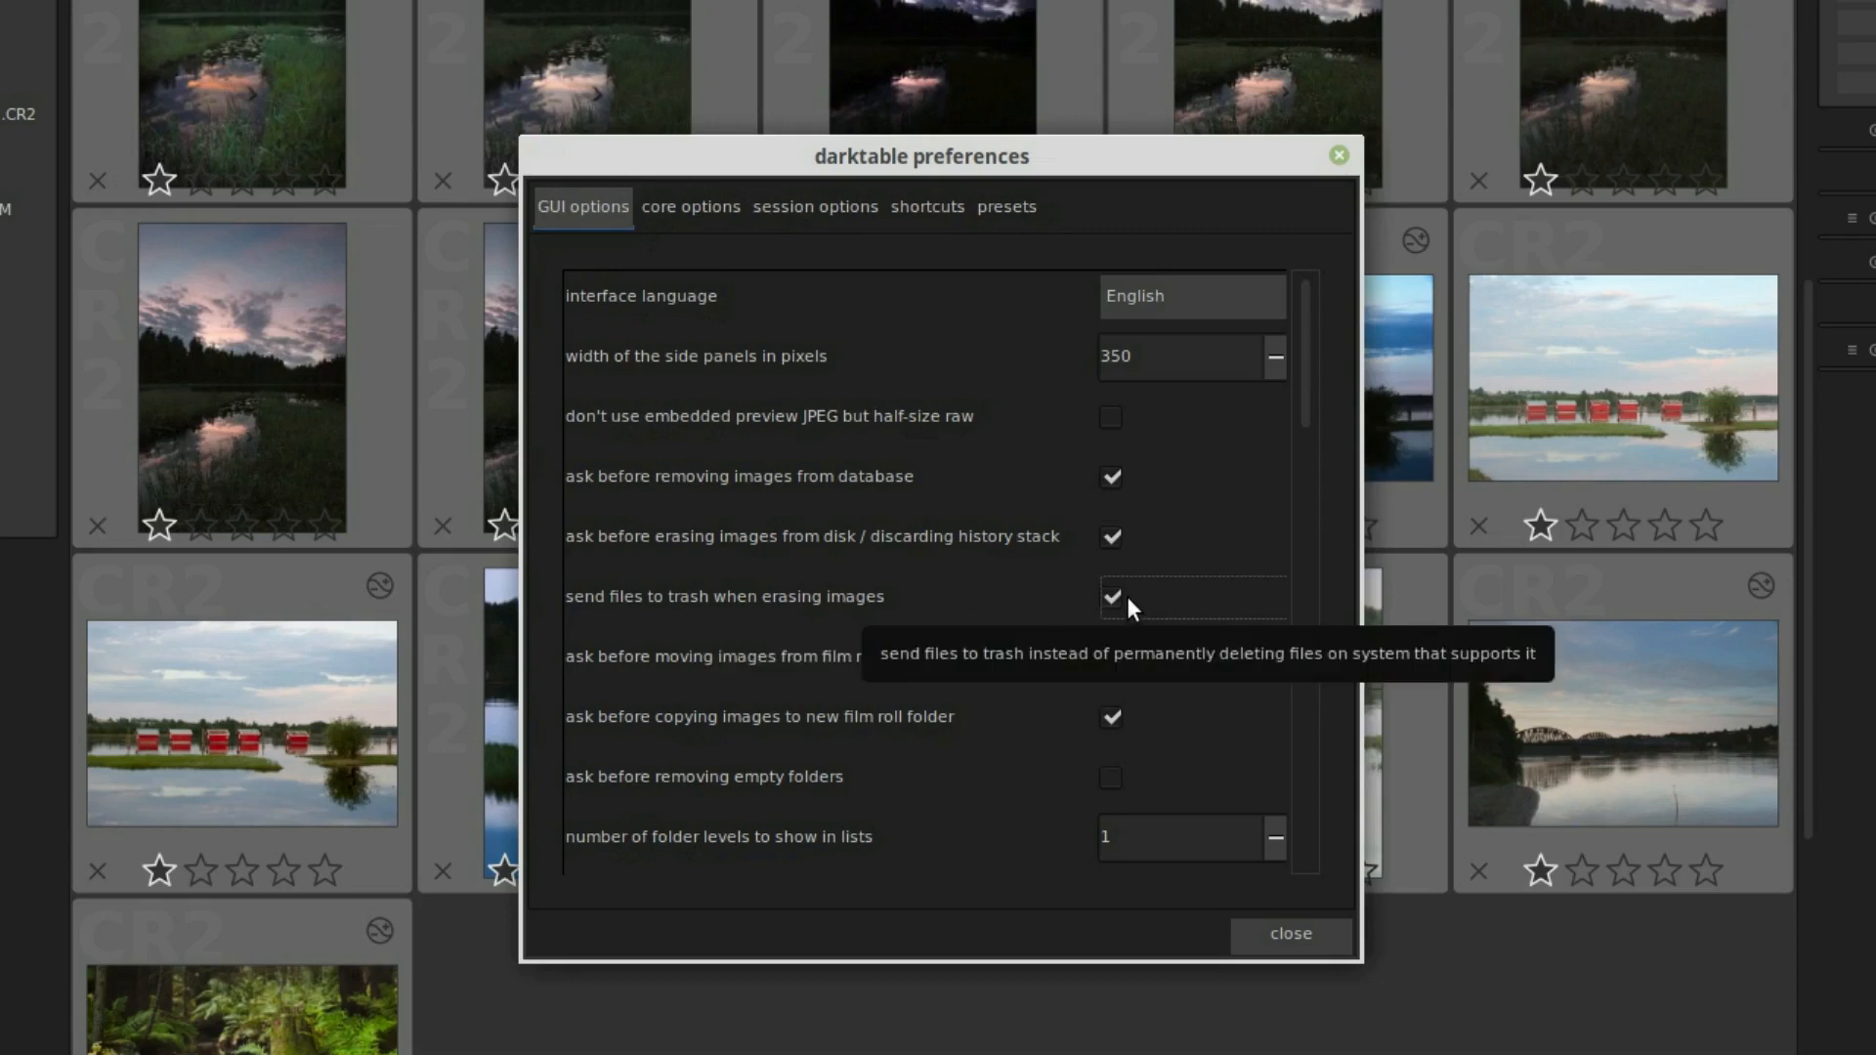
pyautogui.click(1292, 930)
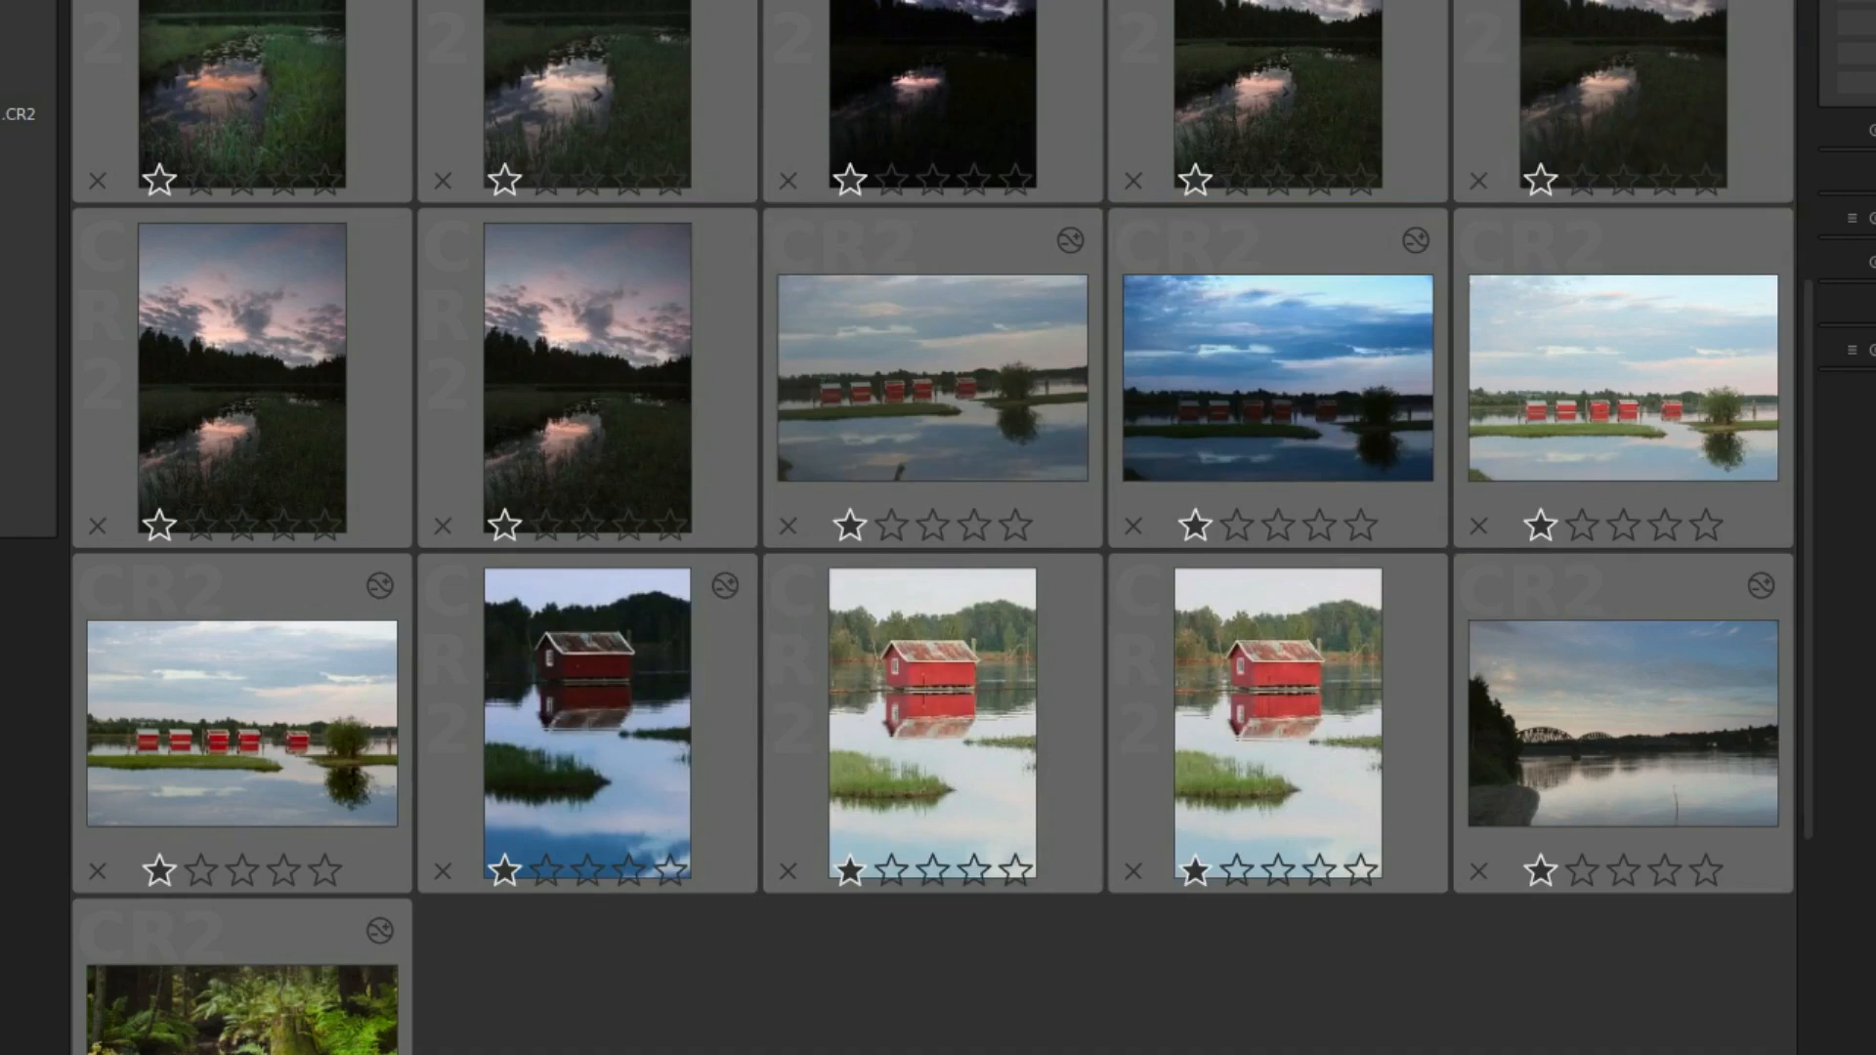
# Reopen and close the preferences, and expand the collect images module to show the film roll list.
pyautogui.click(1779, 2)
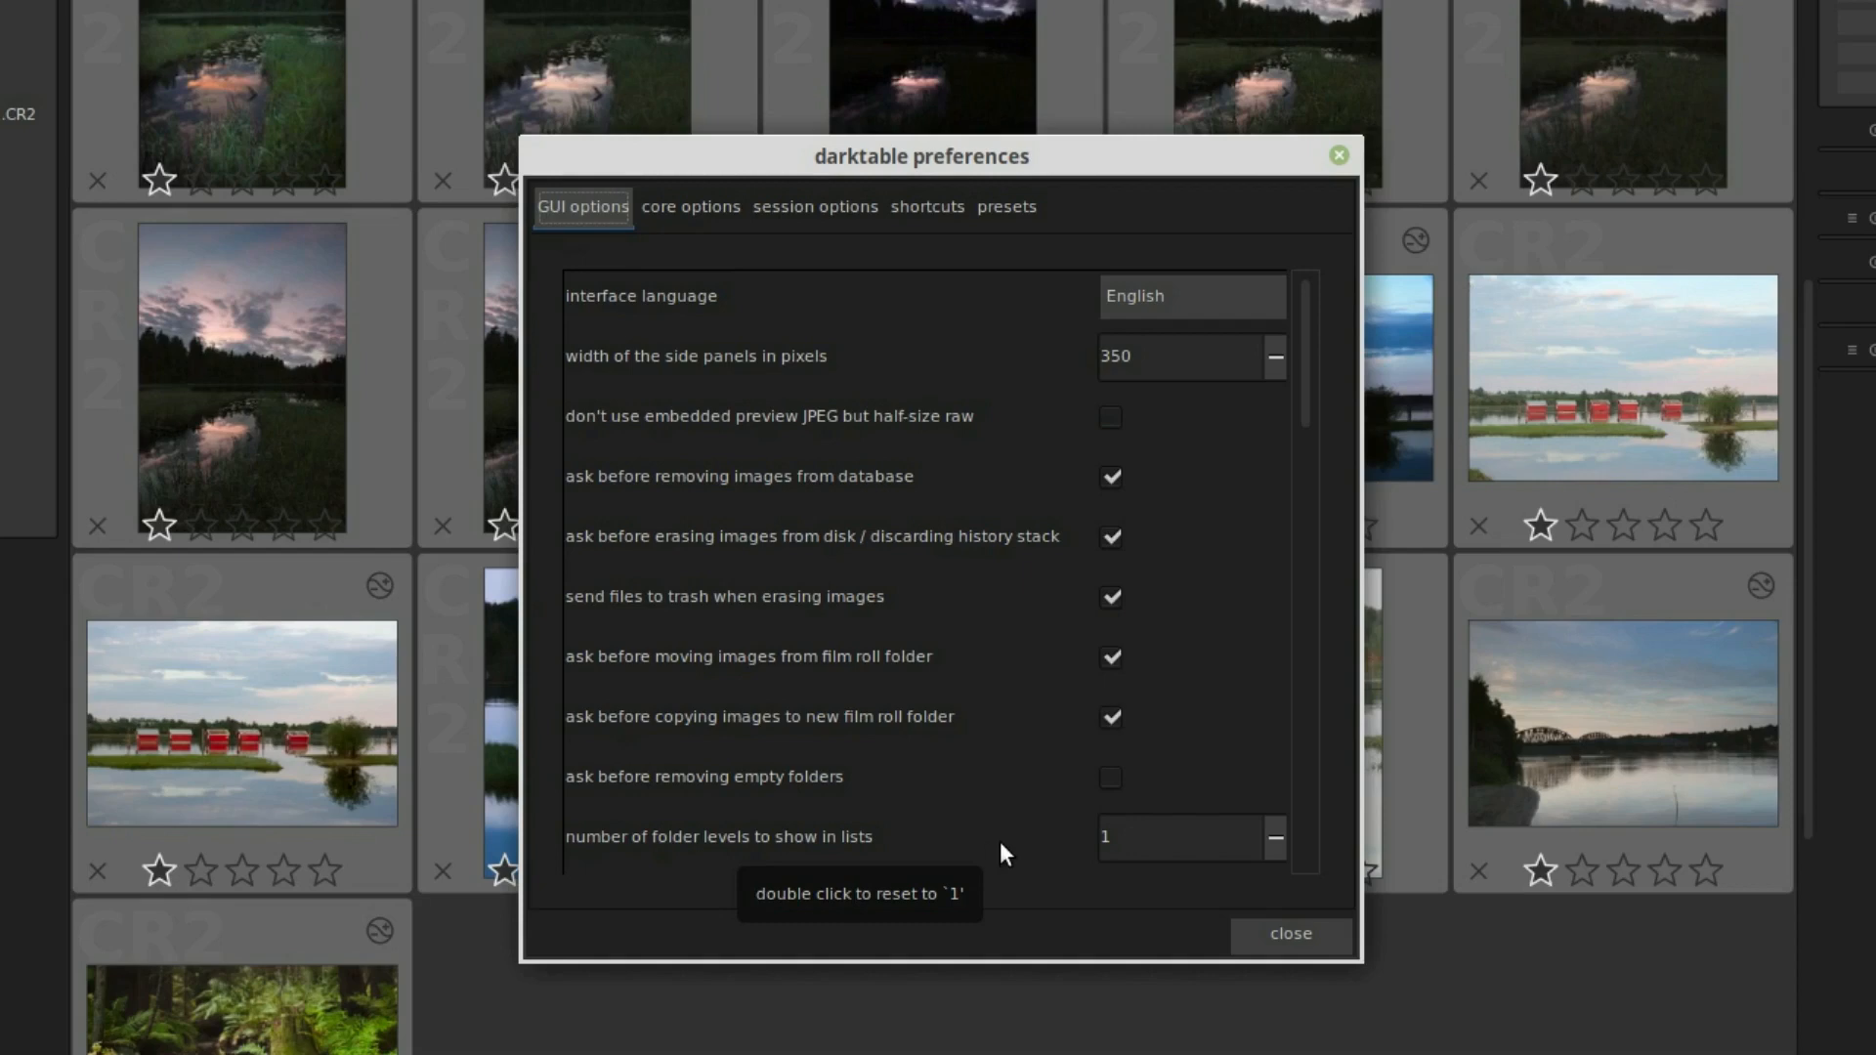
pyautogui.click(1303, 938)
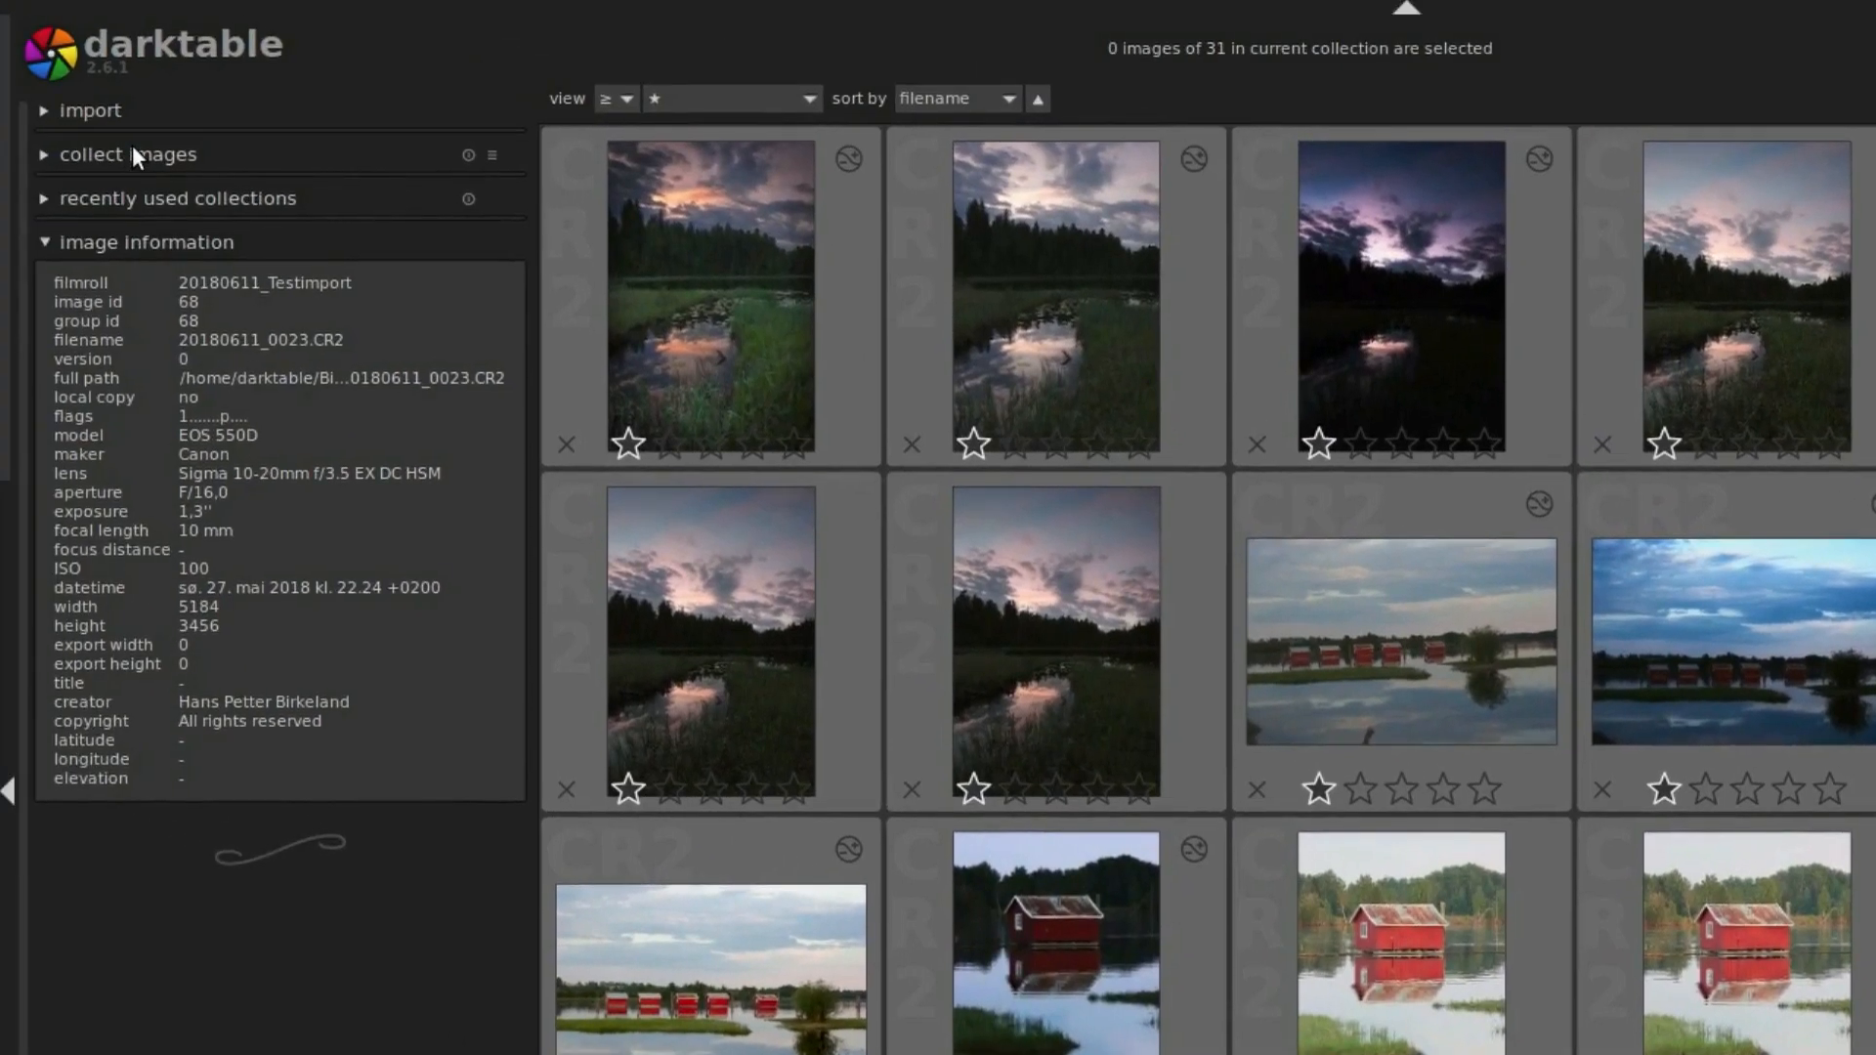
pyautogui.click(132, 152)
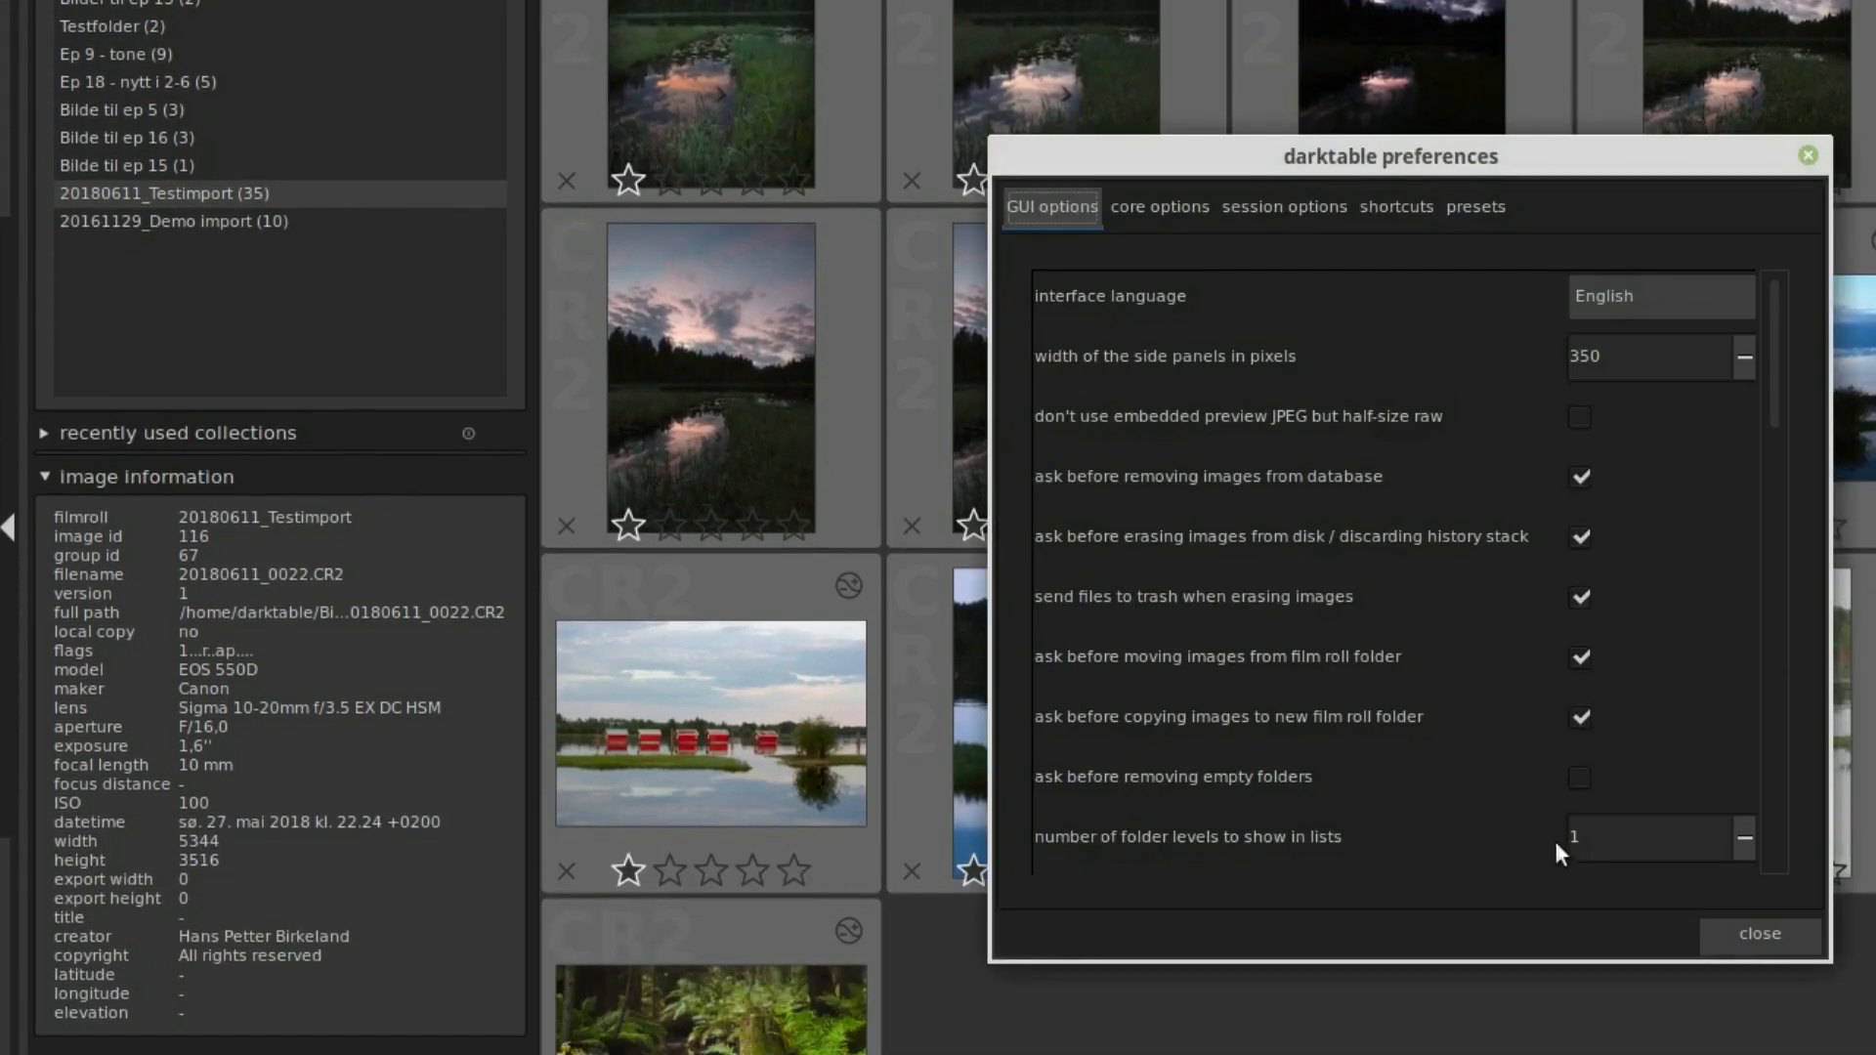
# Set the number of folder levels to show in lists to 2 and refresh the film roll list.
pyautogui.click(1613, 832)
pyautogui.write('2')
pyautogui.click(1763, 930)
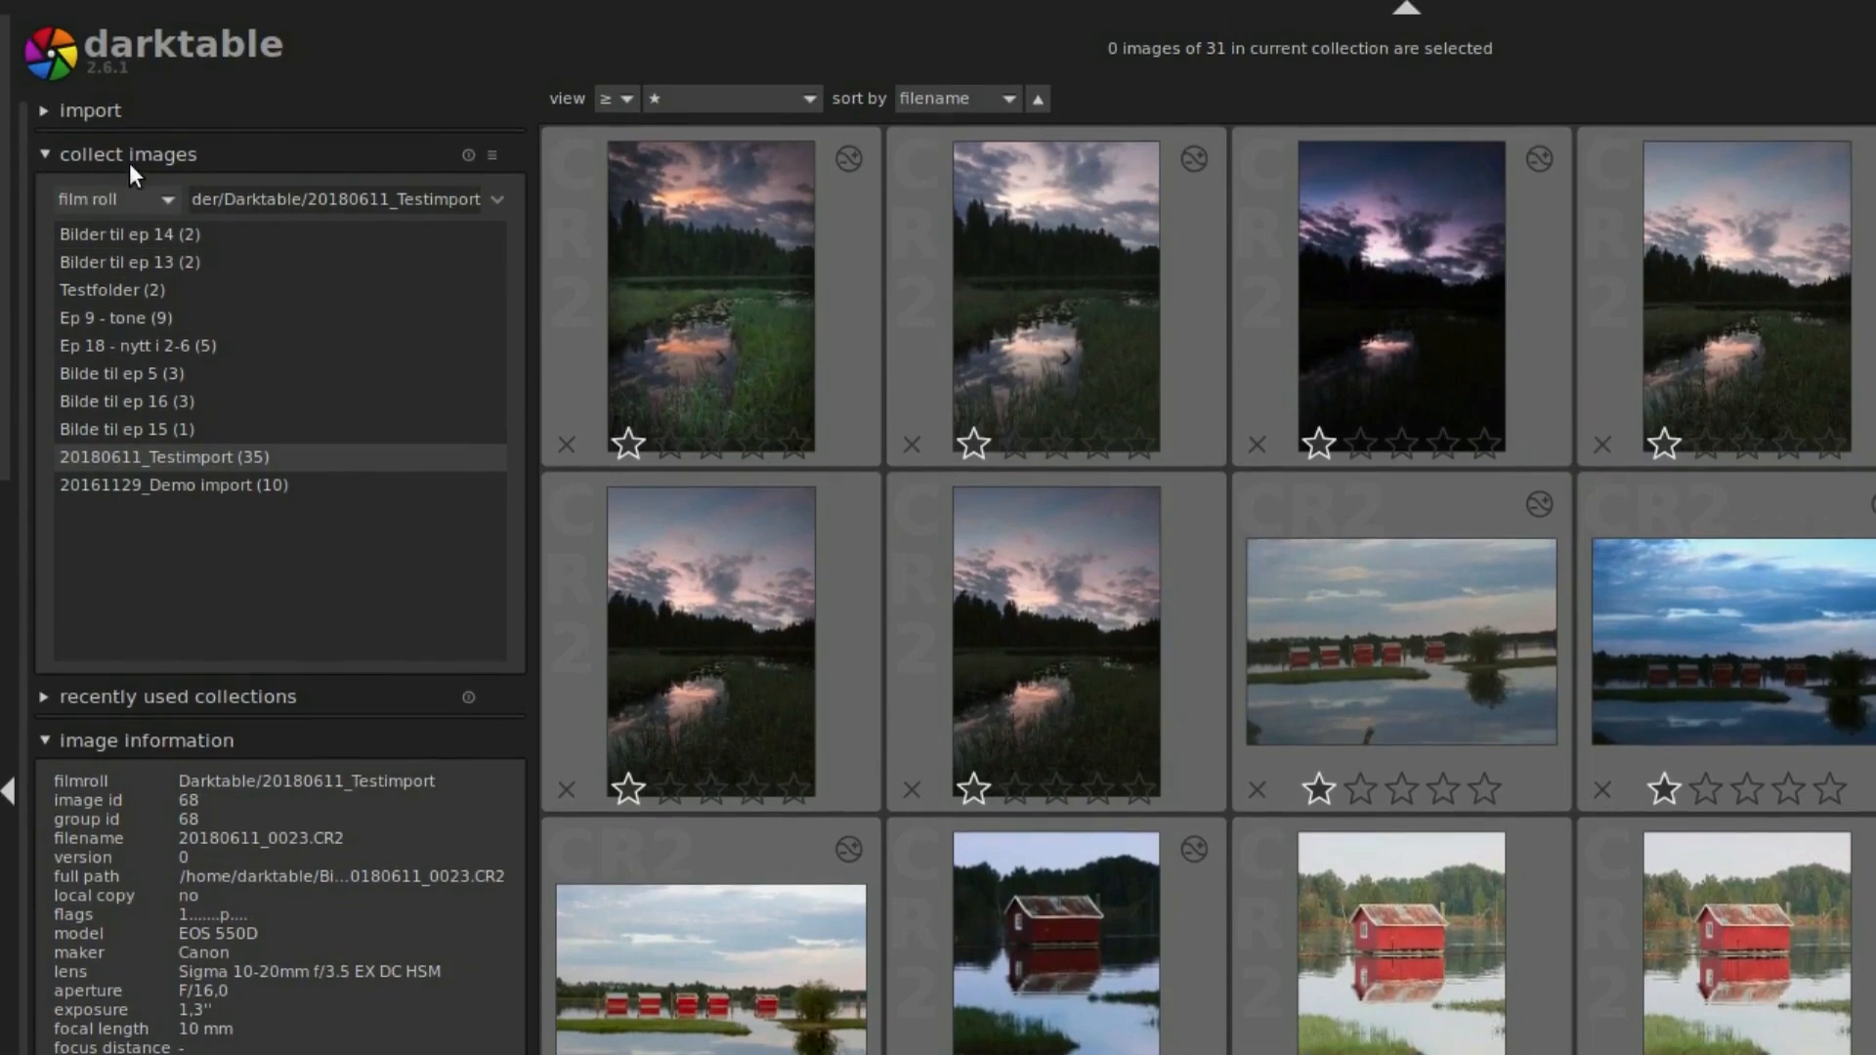
pyautogui.click(134, 123)
pyautogui.click(134, 123)
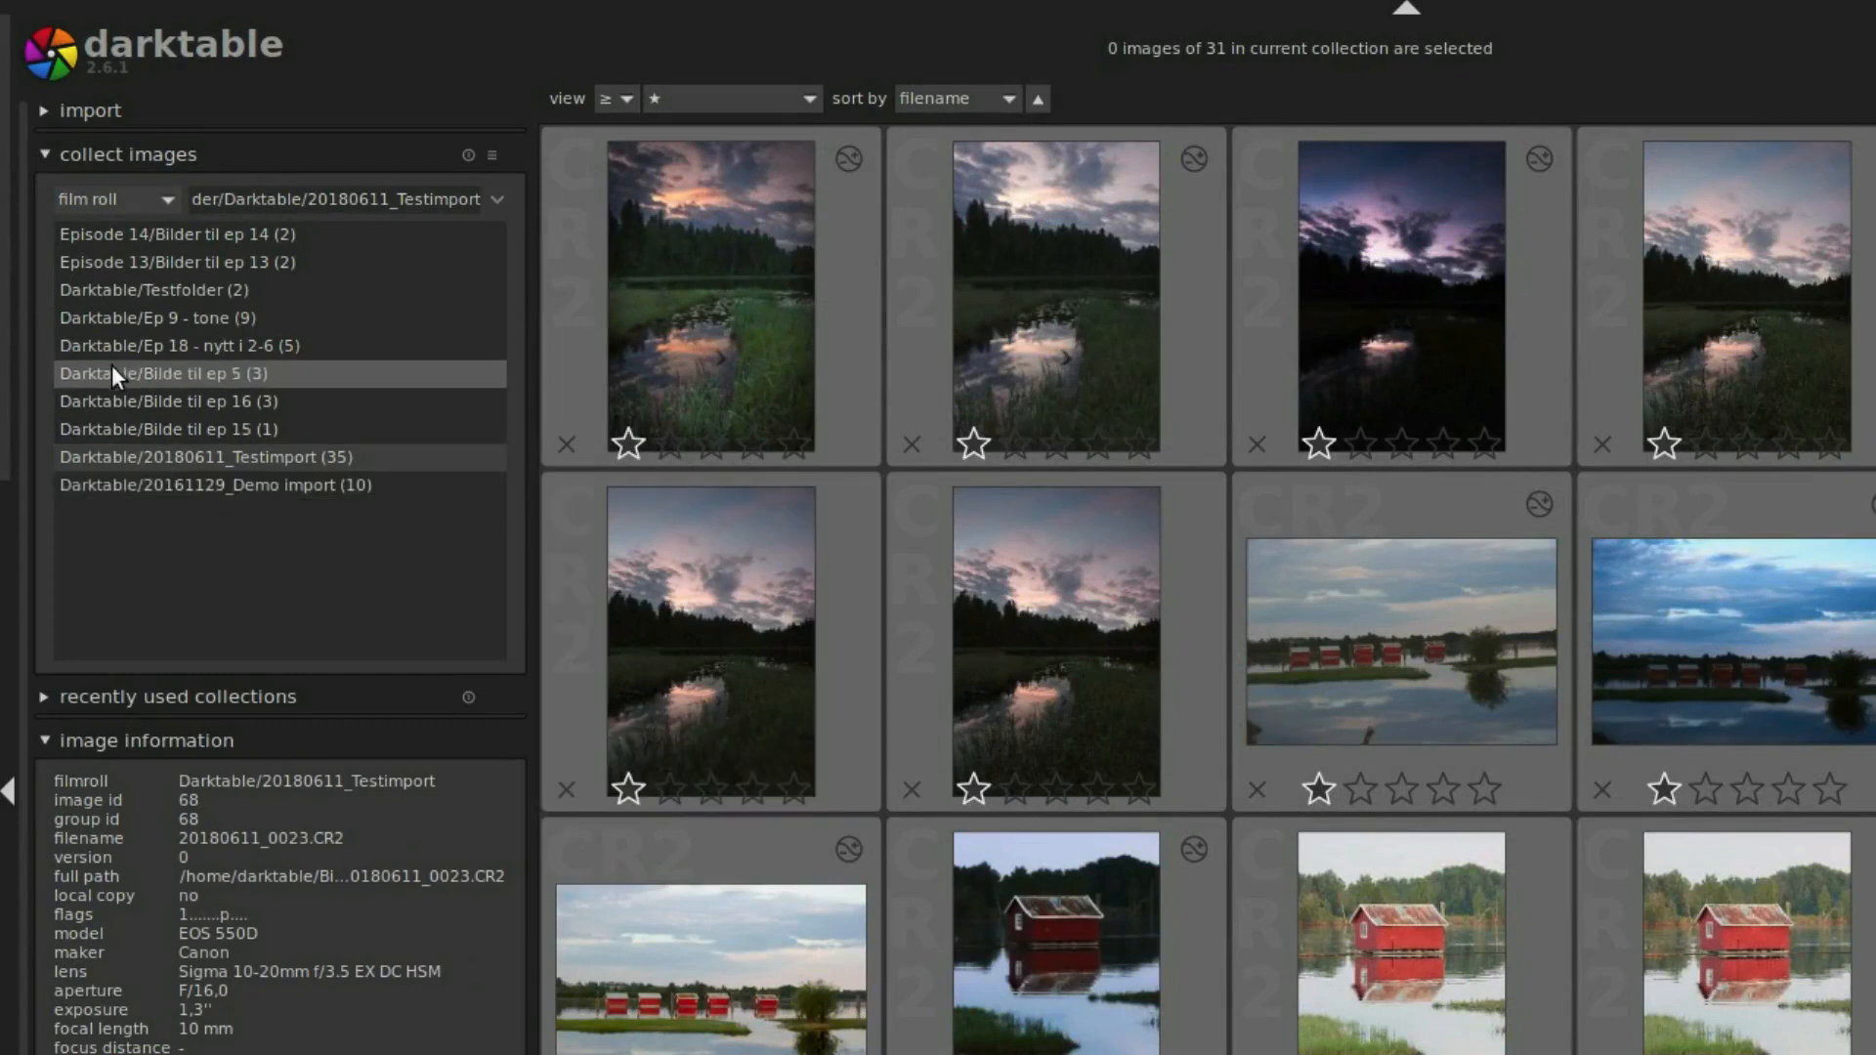
pyautogui.click(131, 237)
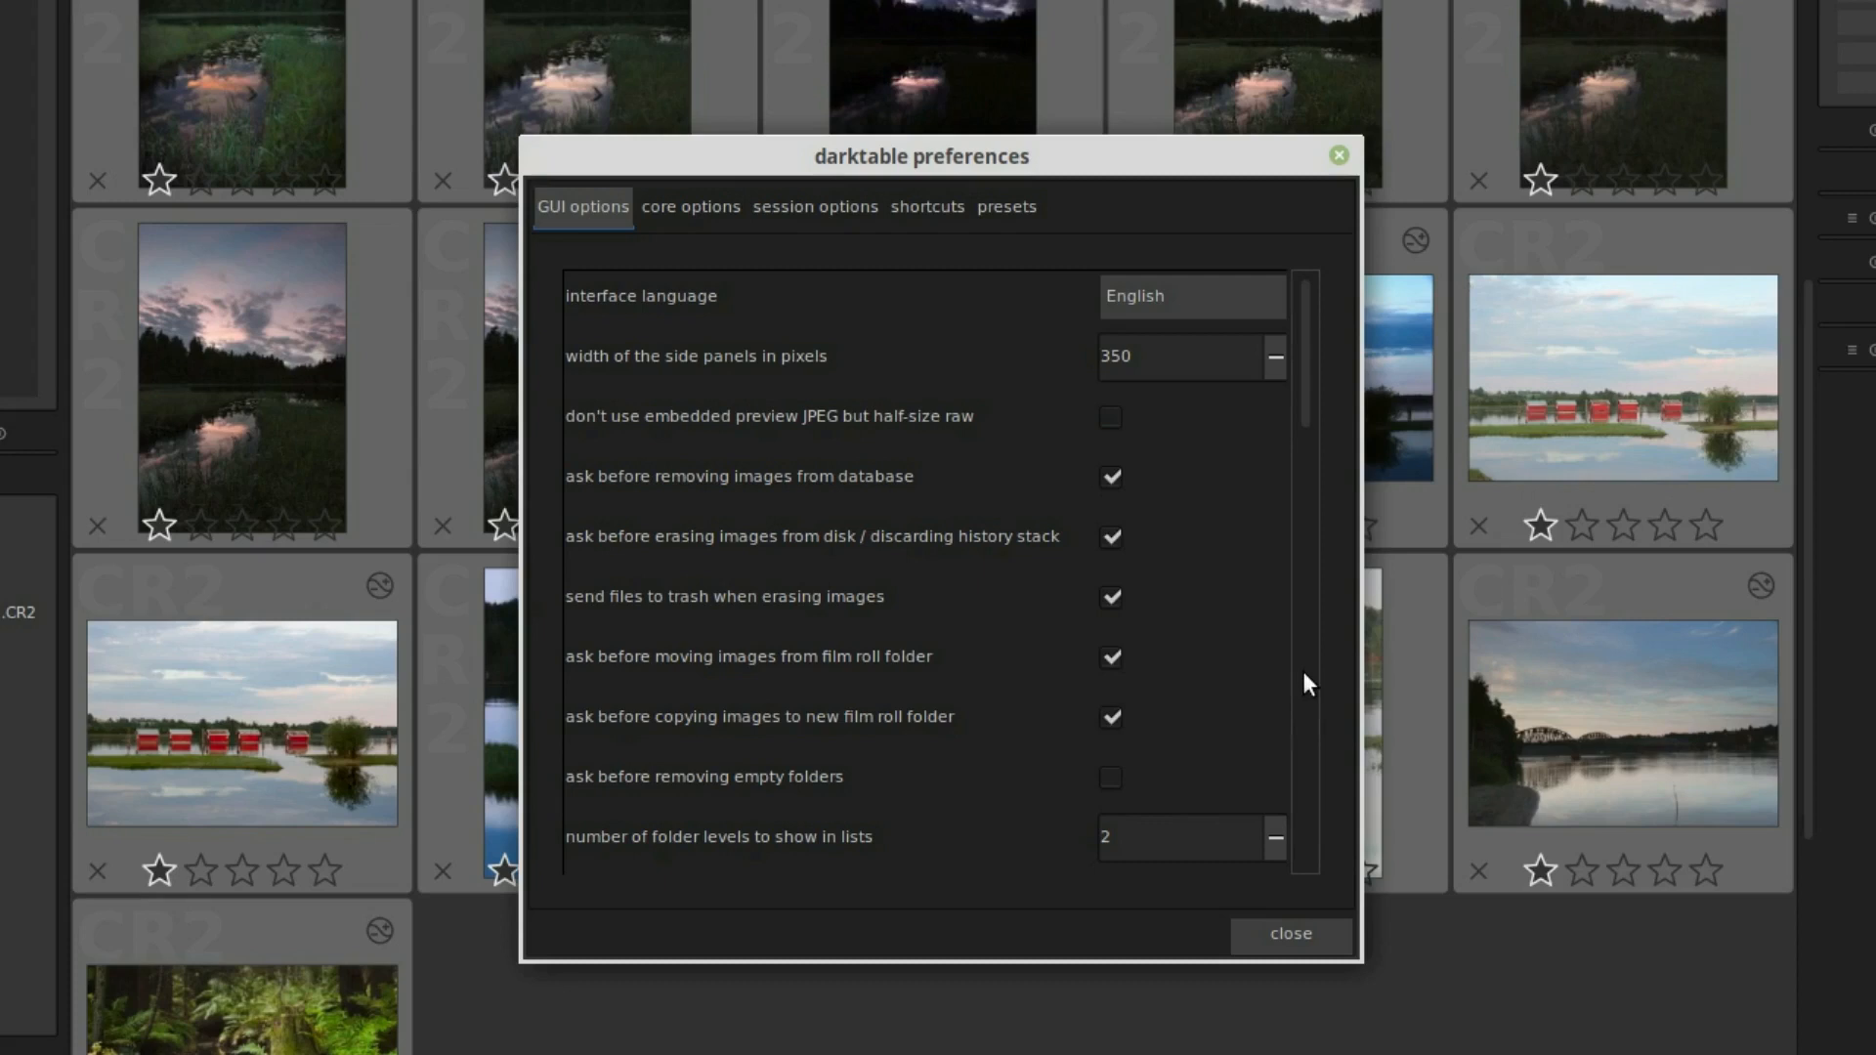
# Copy the creator's full name into the publisher setting applied when importing, and close the preferences.
pyautogui.scroll(-5, 1304, 674)
pyautogui.scroll(-1, 1307, 682)
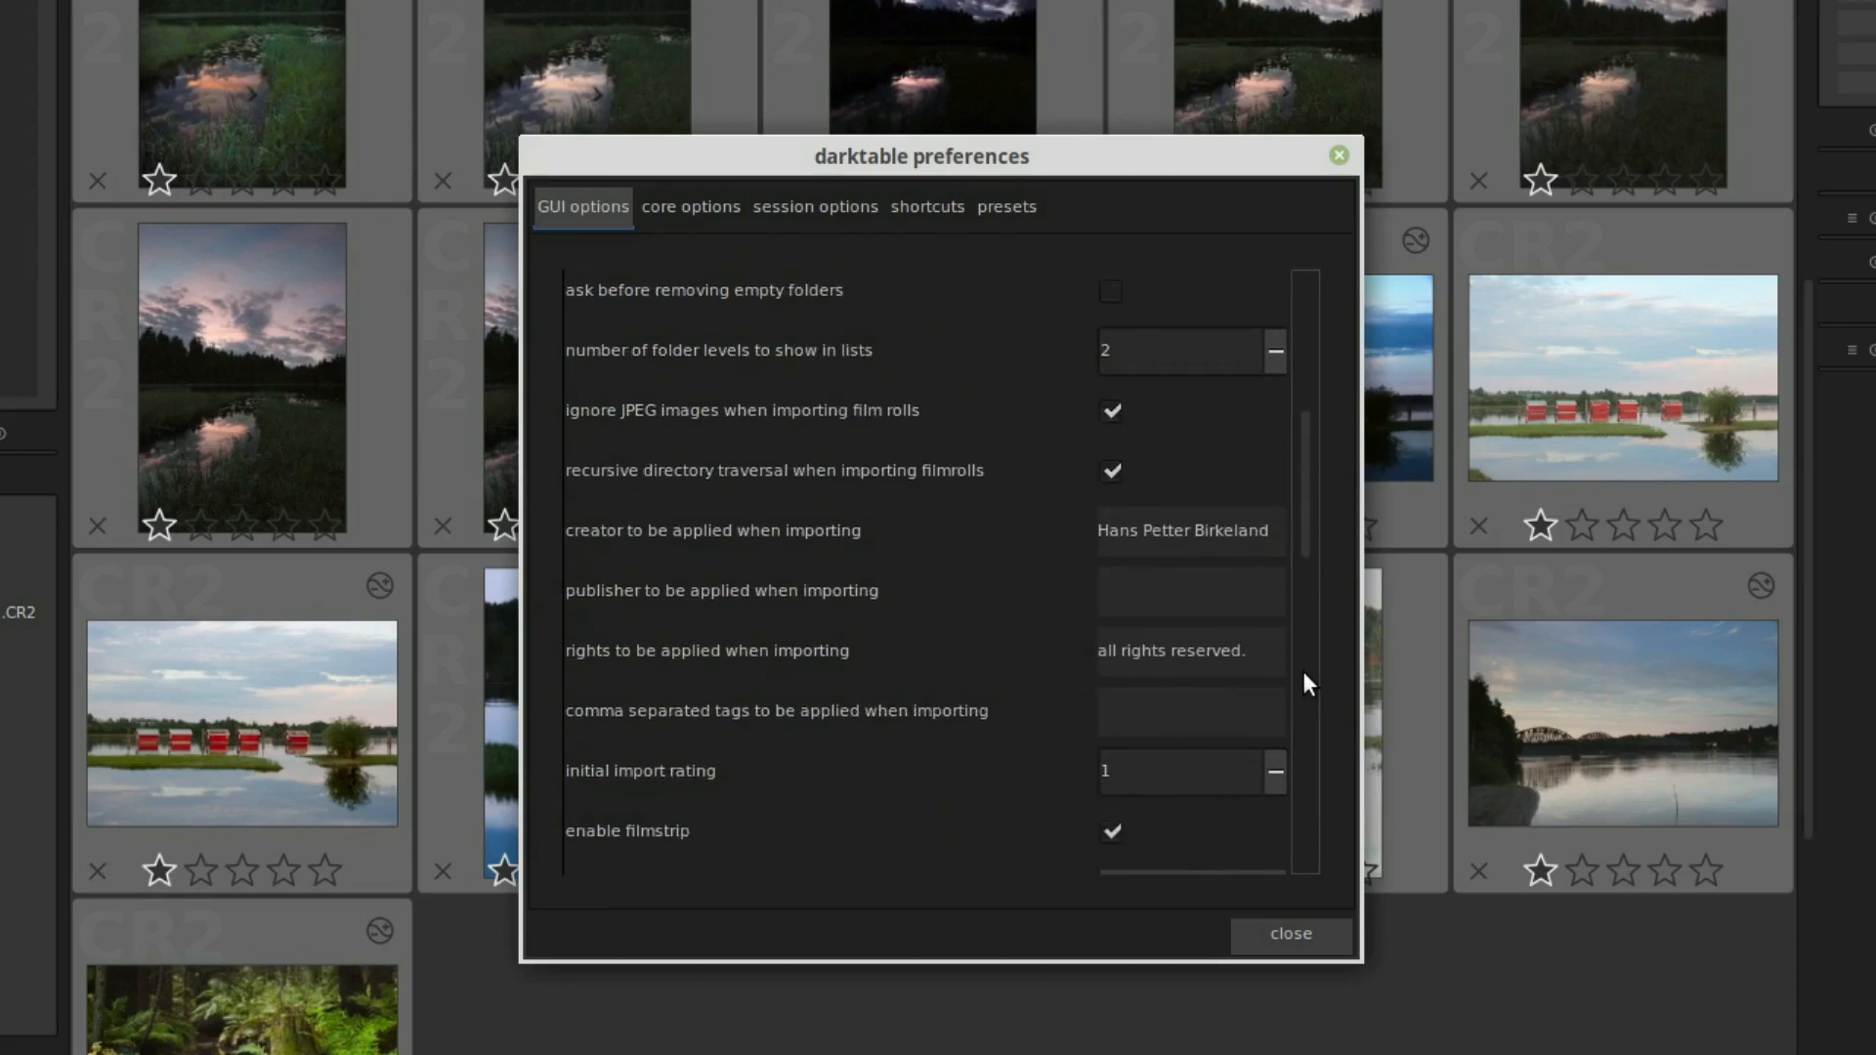
pyautogui.scroll(-1, 1308, 682)
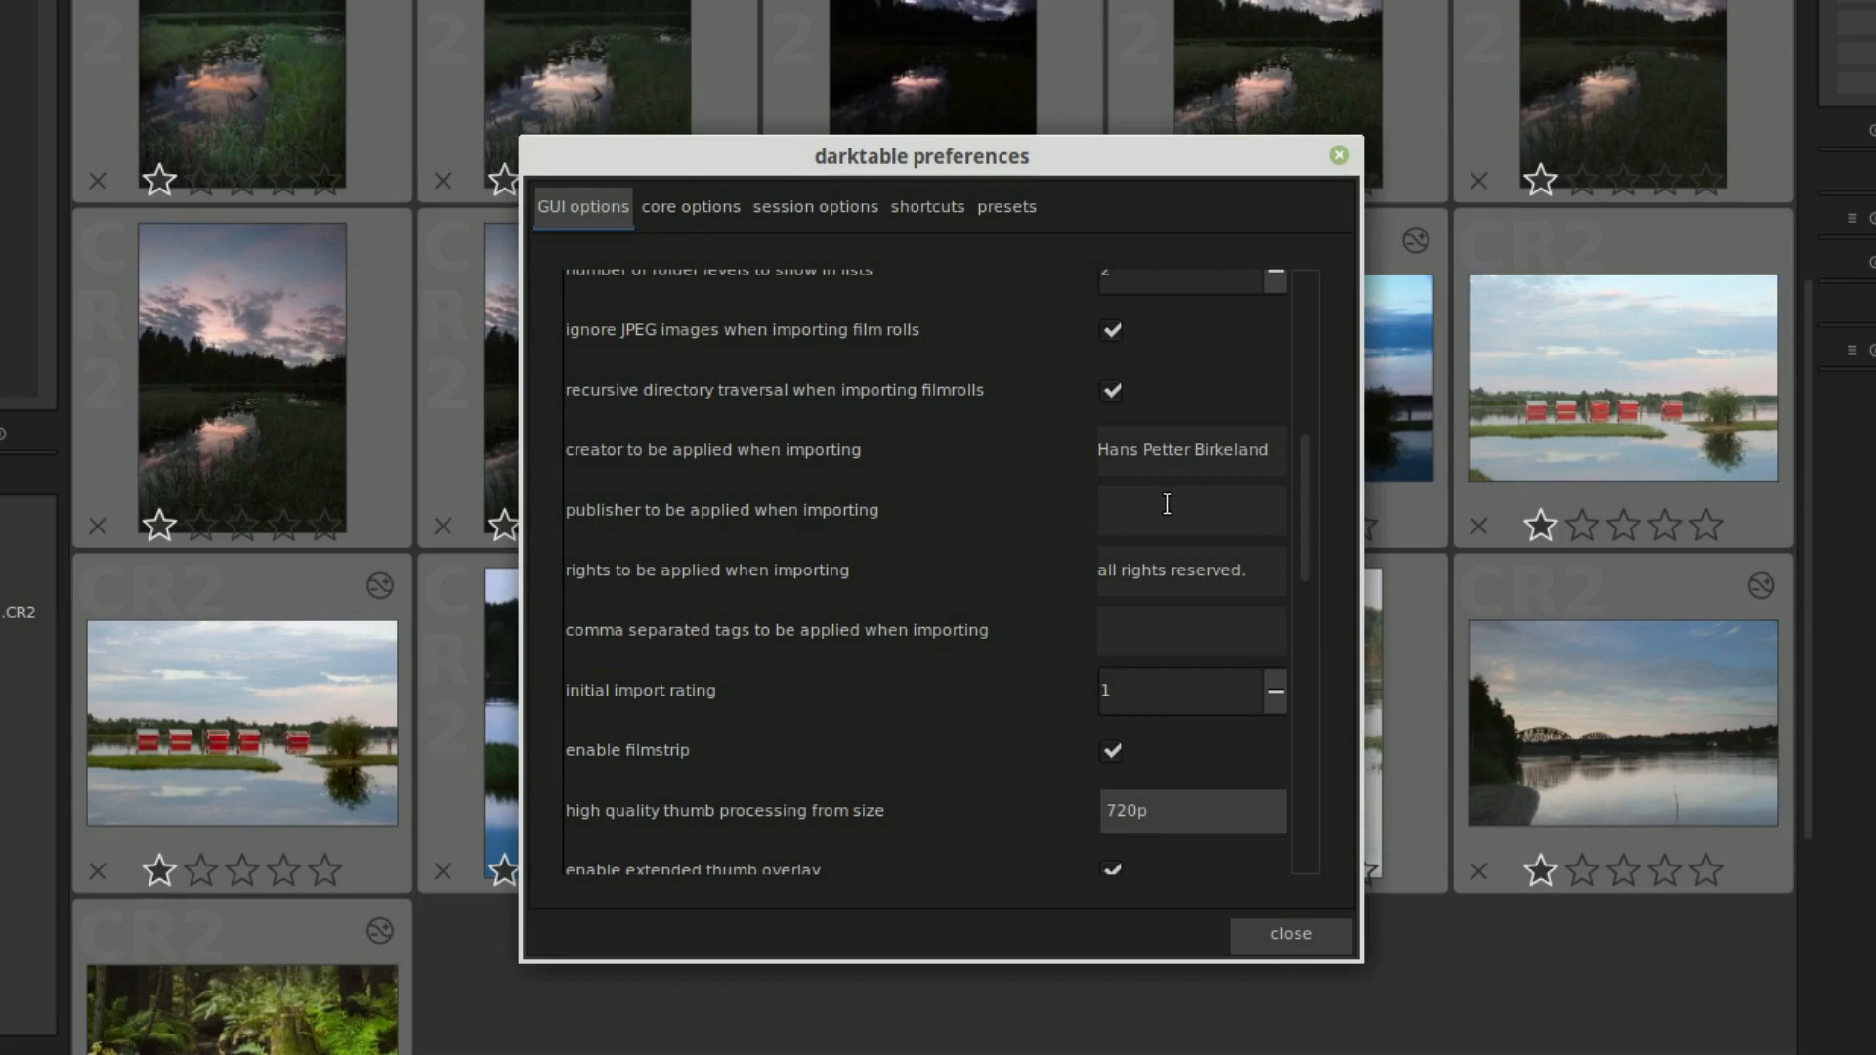
pyautogui.tripleClick(1183, 445)
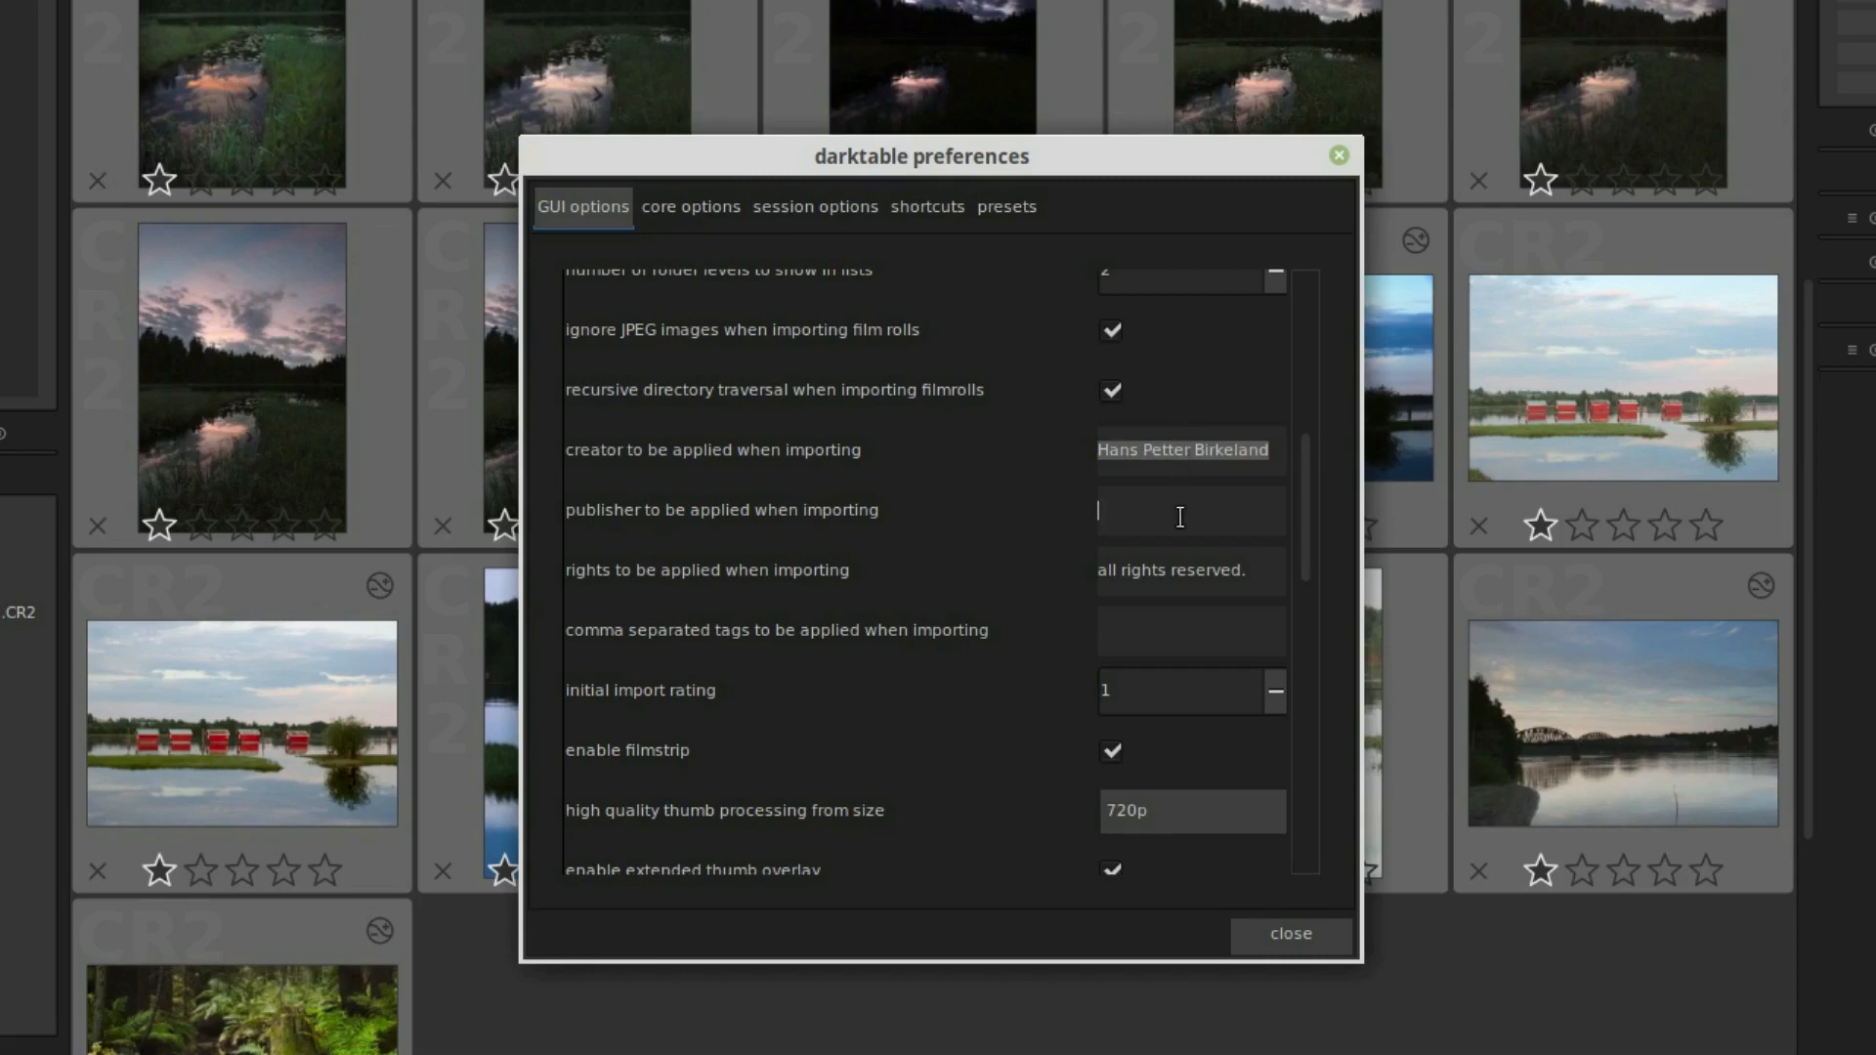
pyautogui.write('Hans Petter Birkeland')
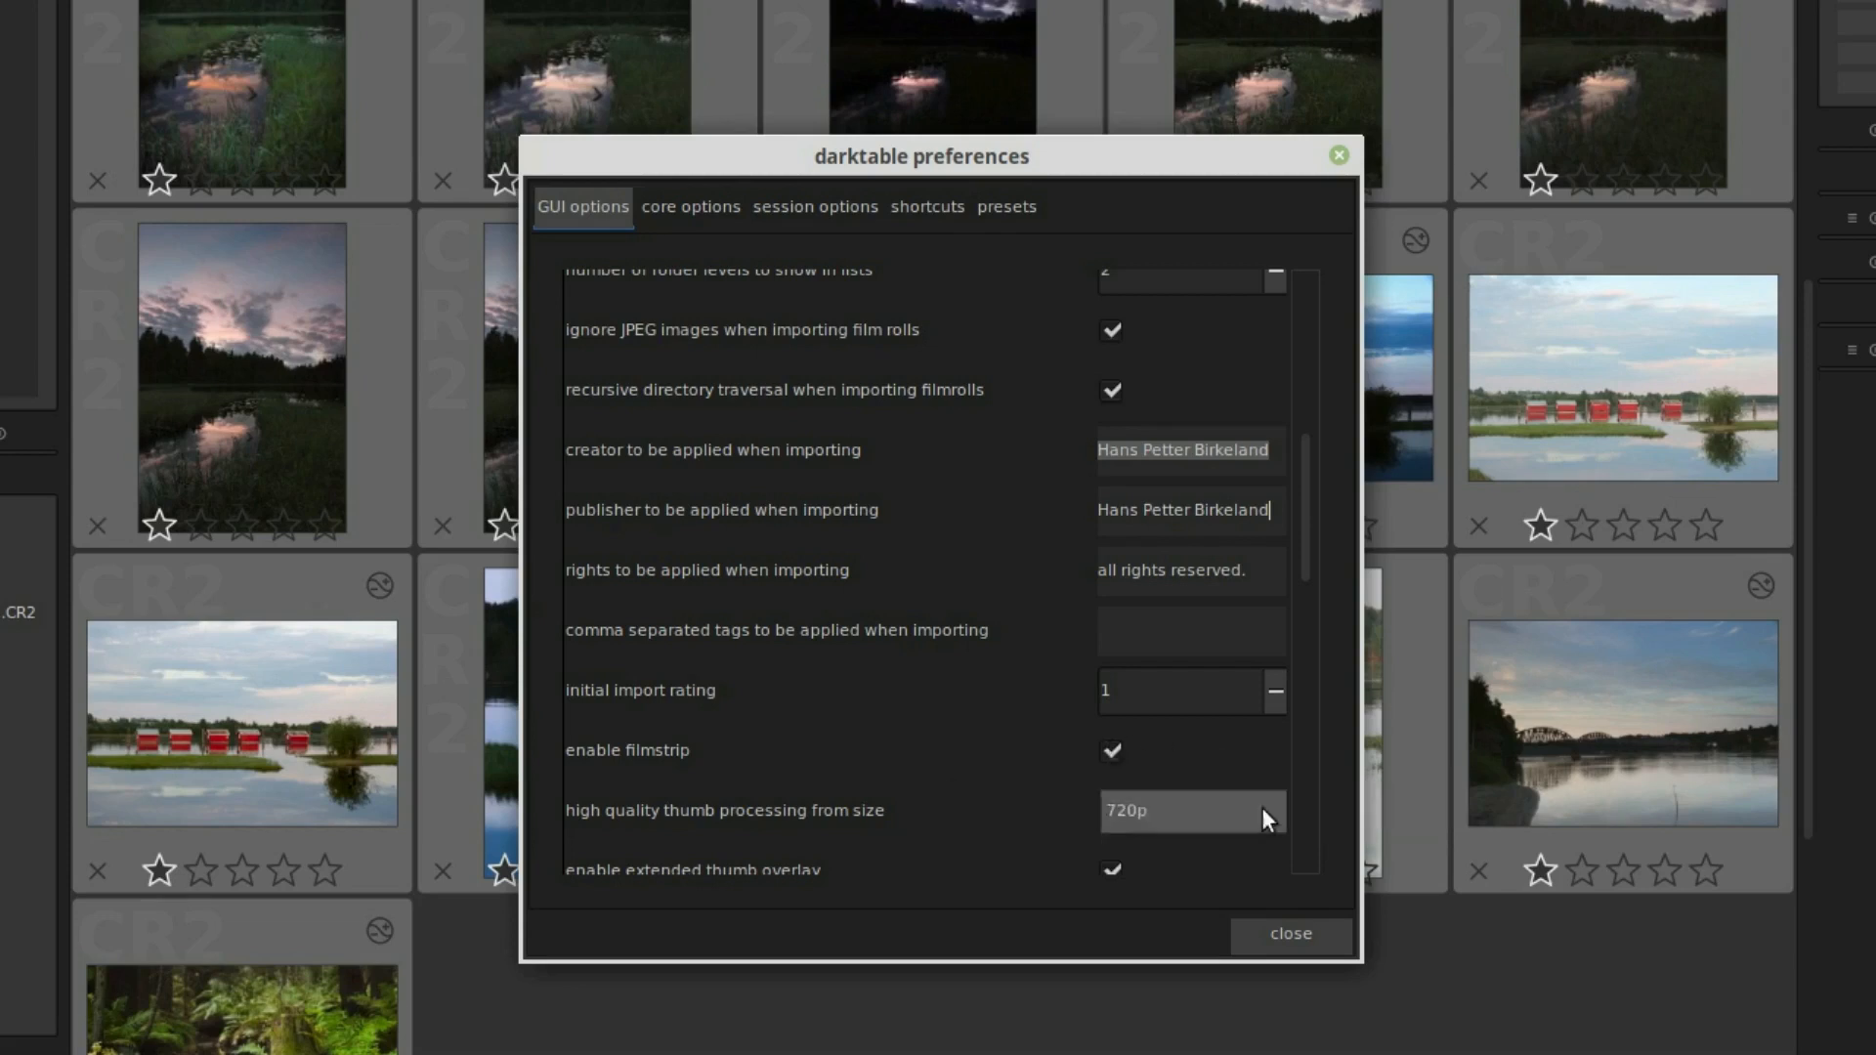
pyautogui.click(1295, 935)
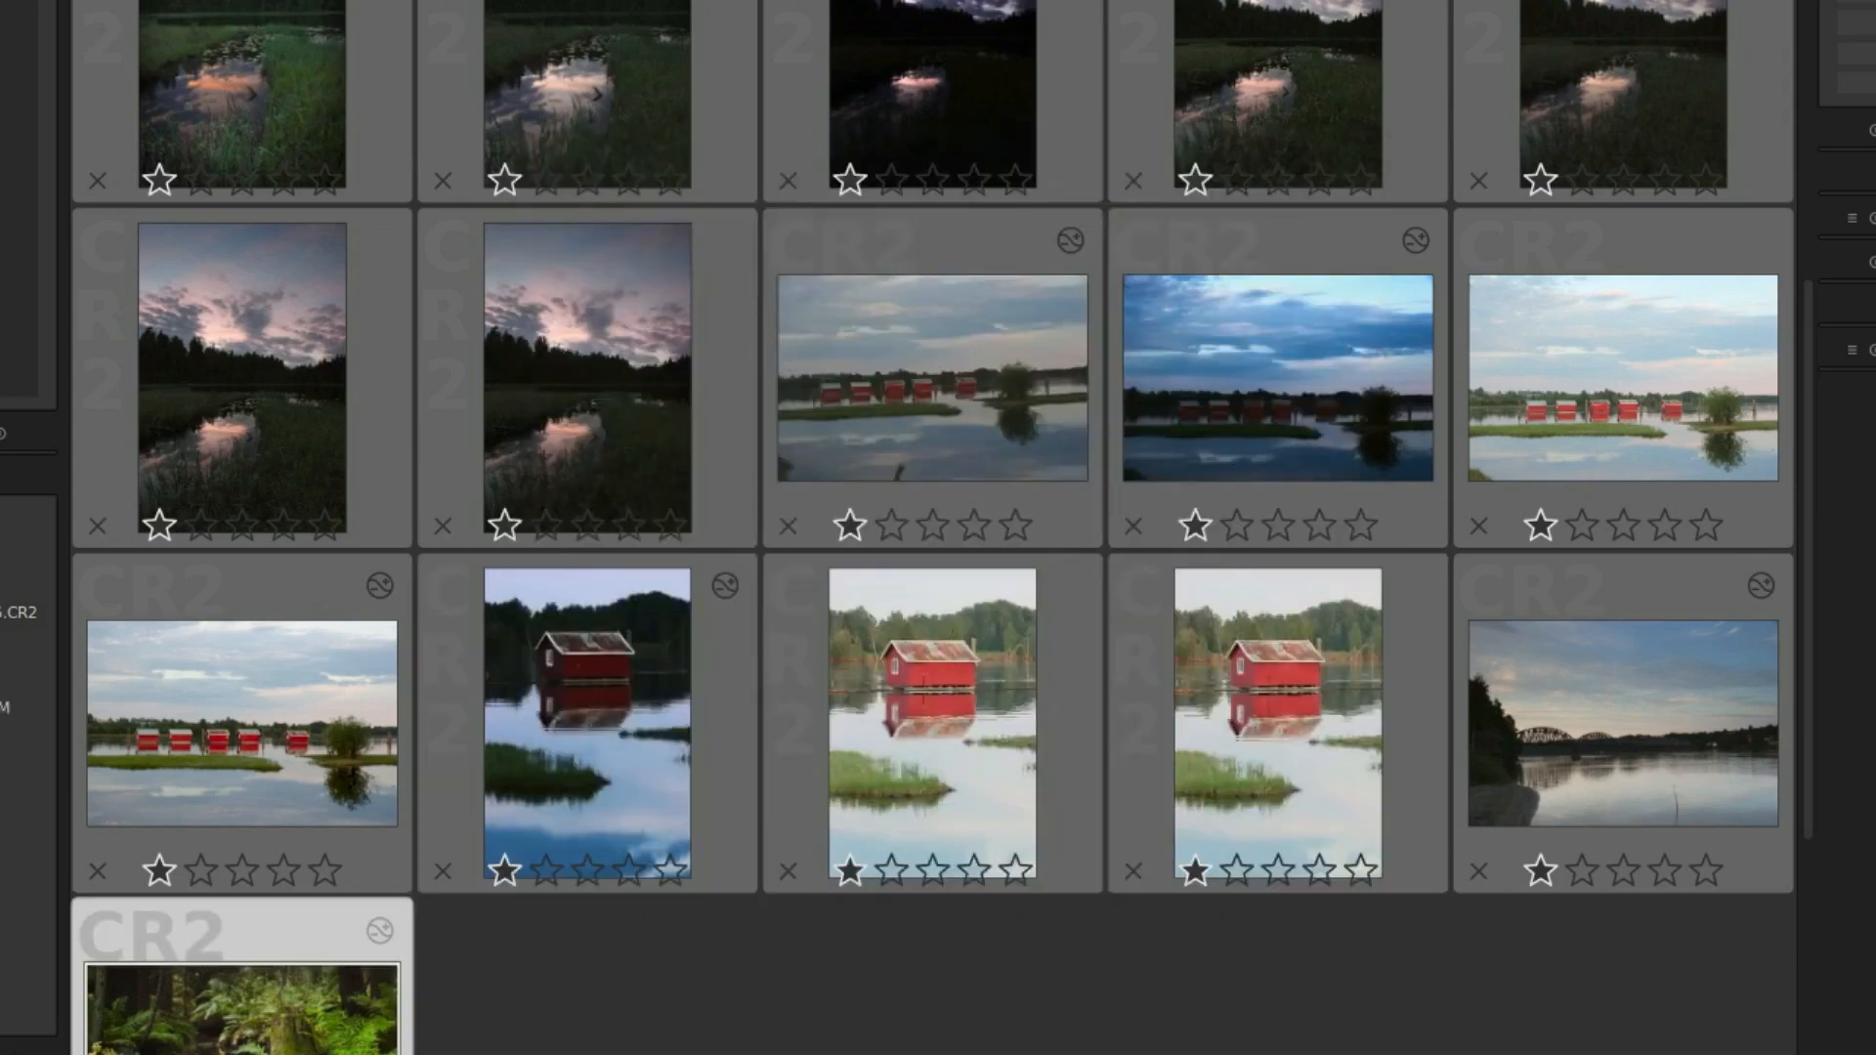
# Open the forest stream photo in the darkroom and try showing and hiding the filmstrip and its surrounding panel.
pyautogui.doubleClick(242, 1016)
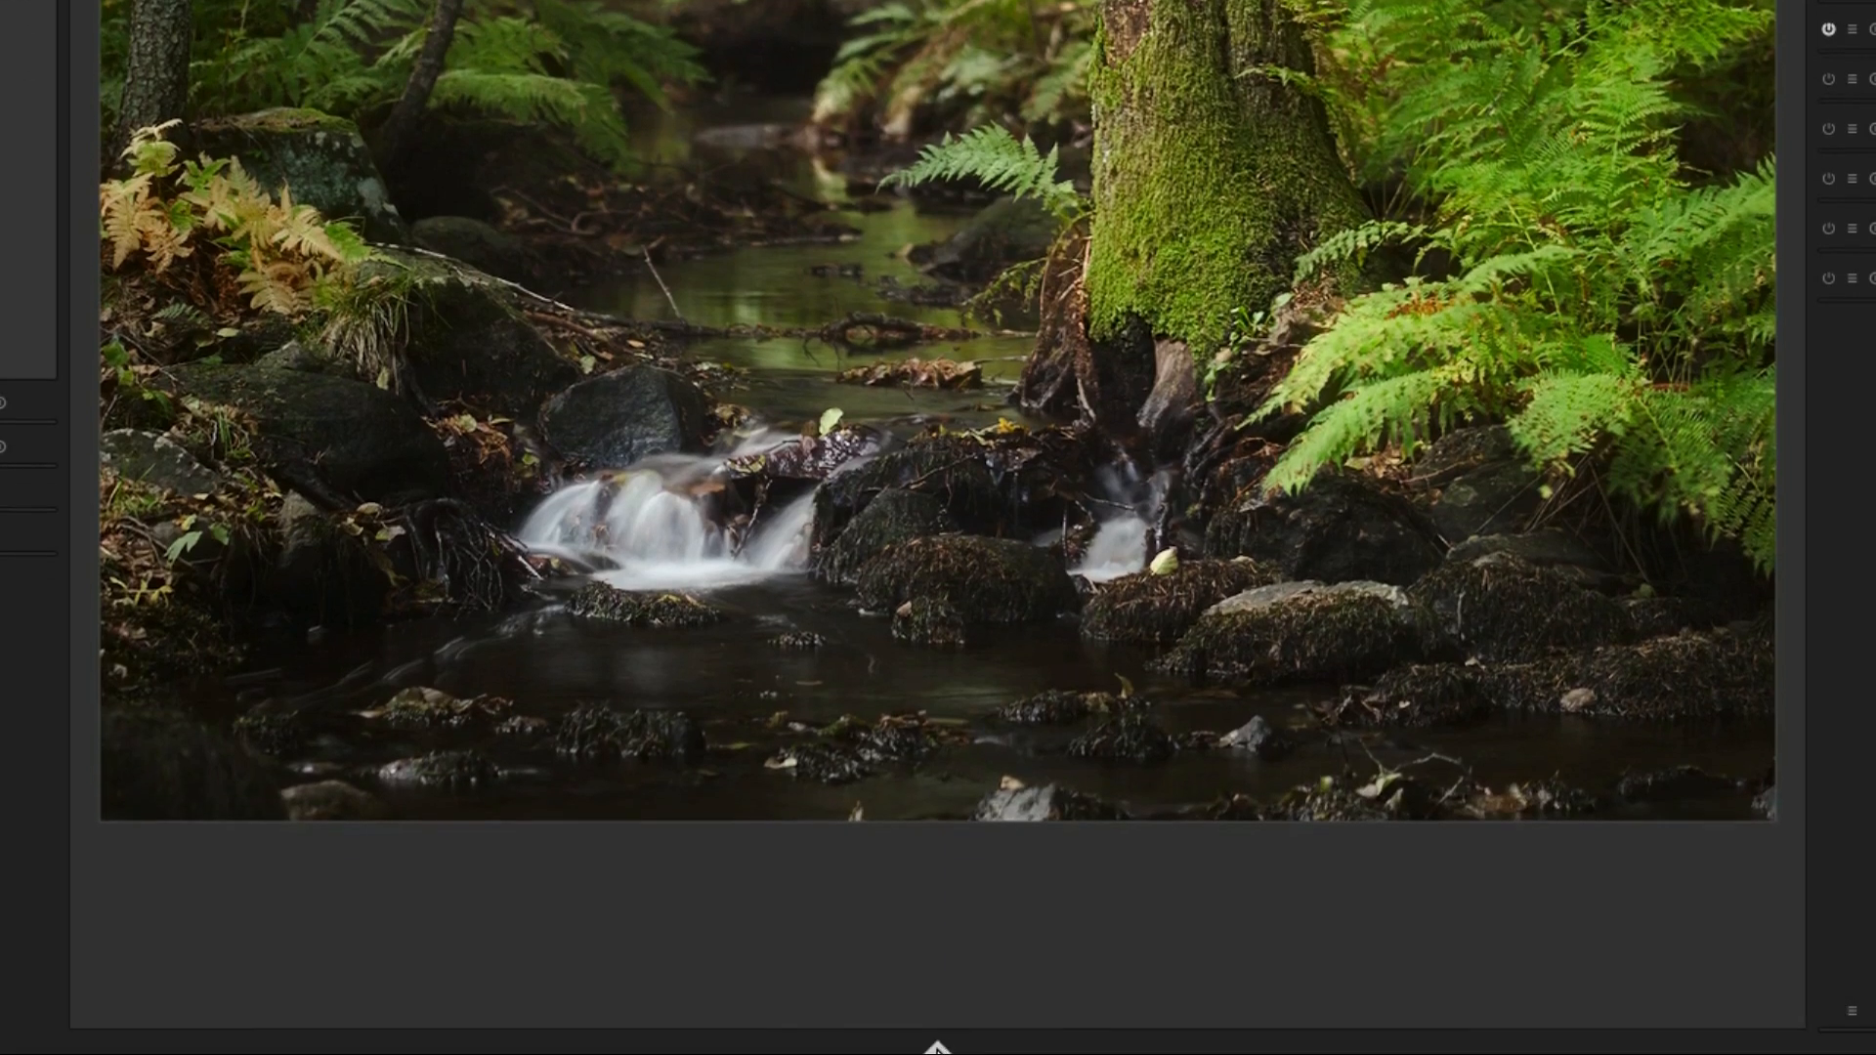
pyautogui.click(937, 1047)
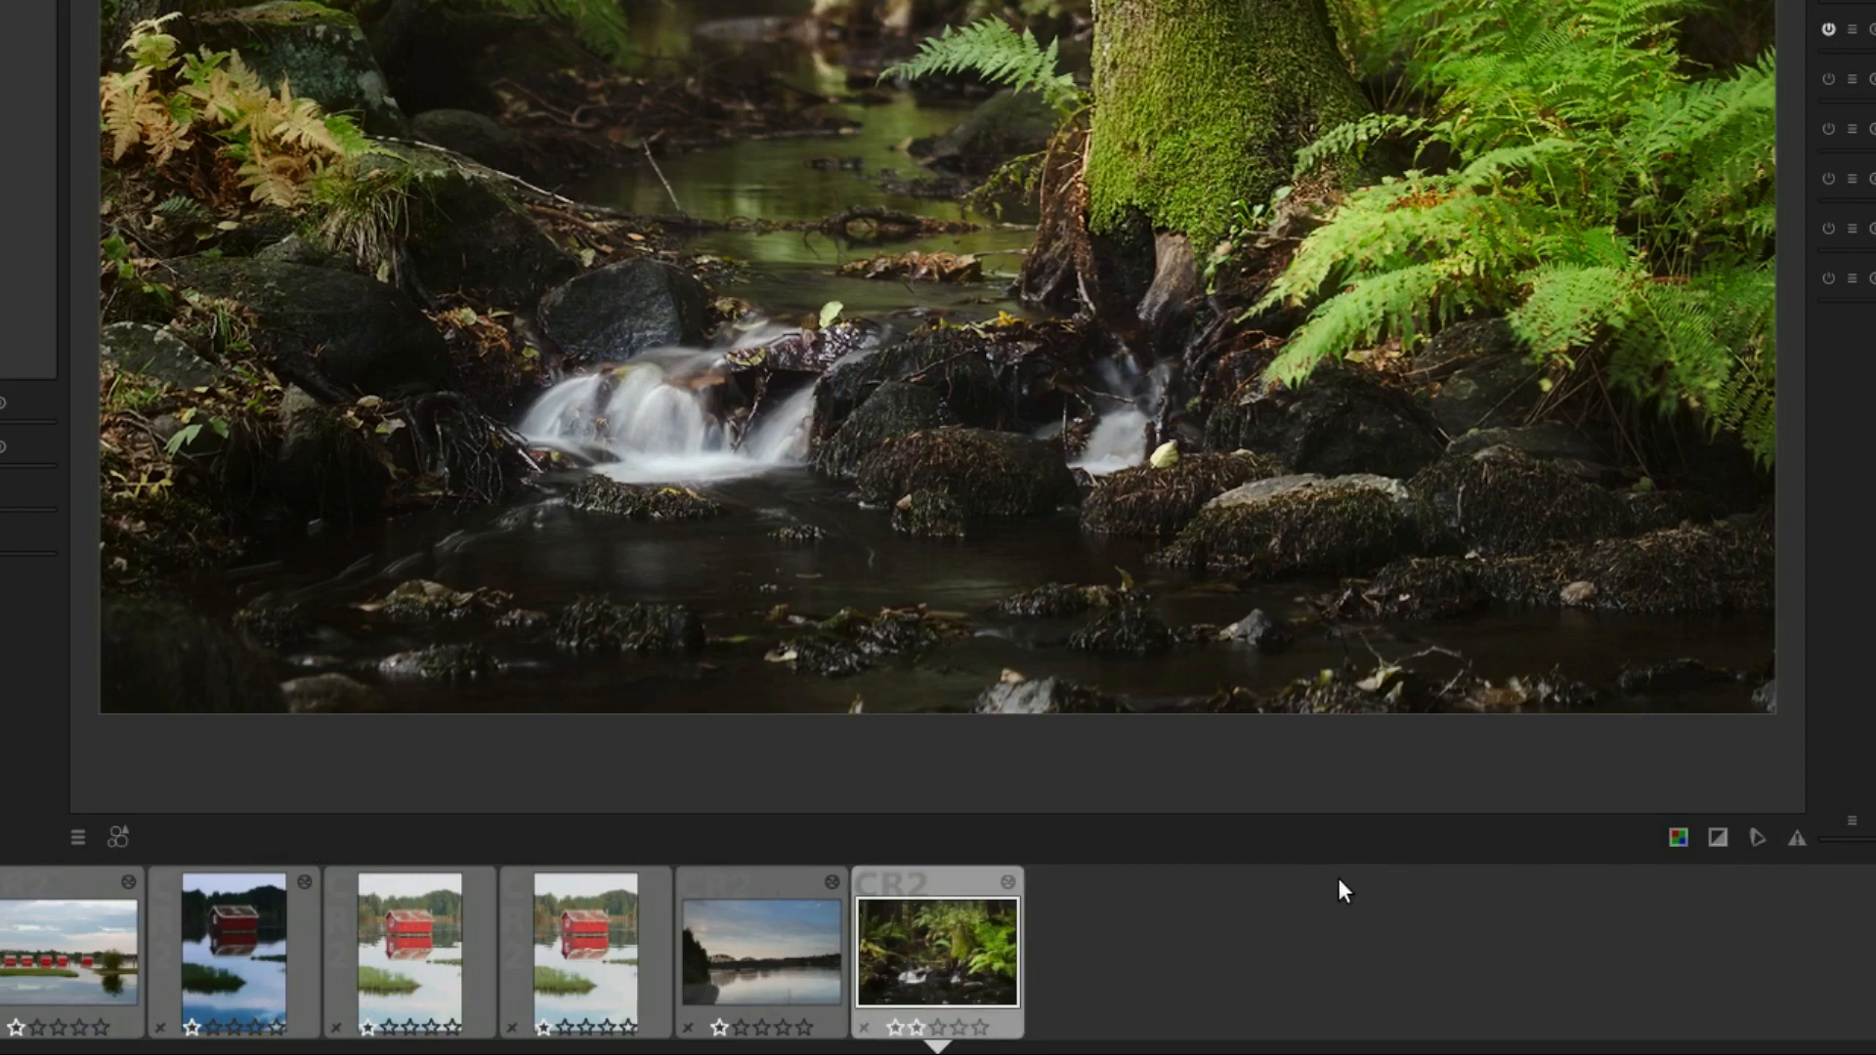
pyautogui.hotkey('ctrl', 'b')
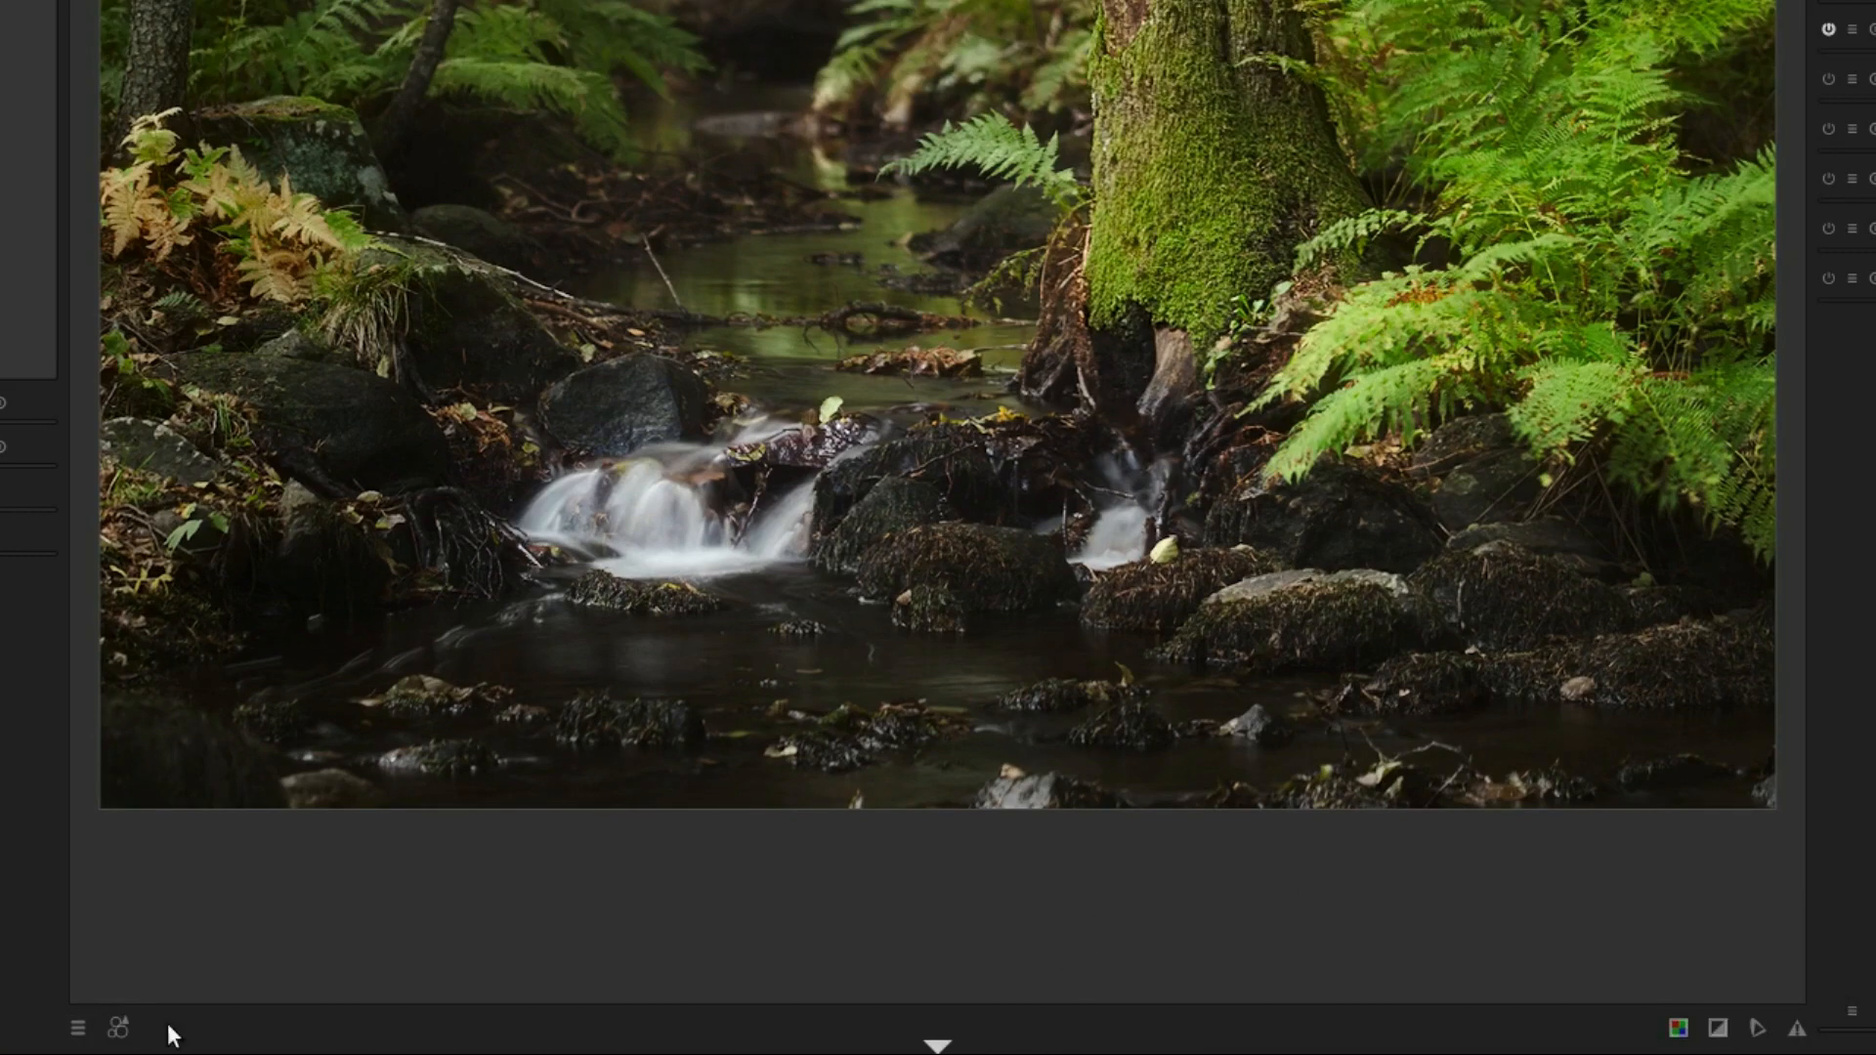
pyautogui.click(936, 1045)
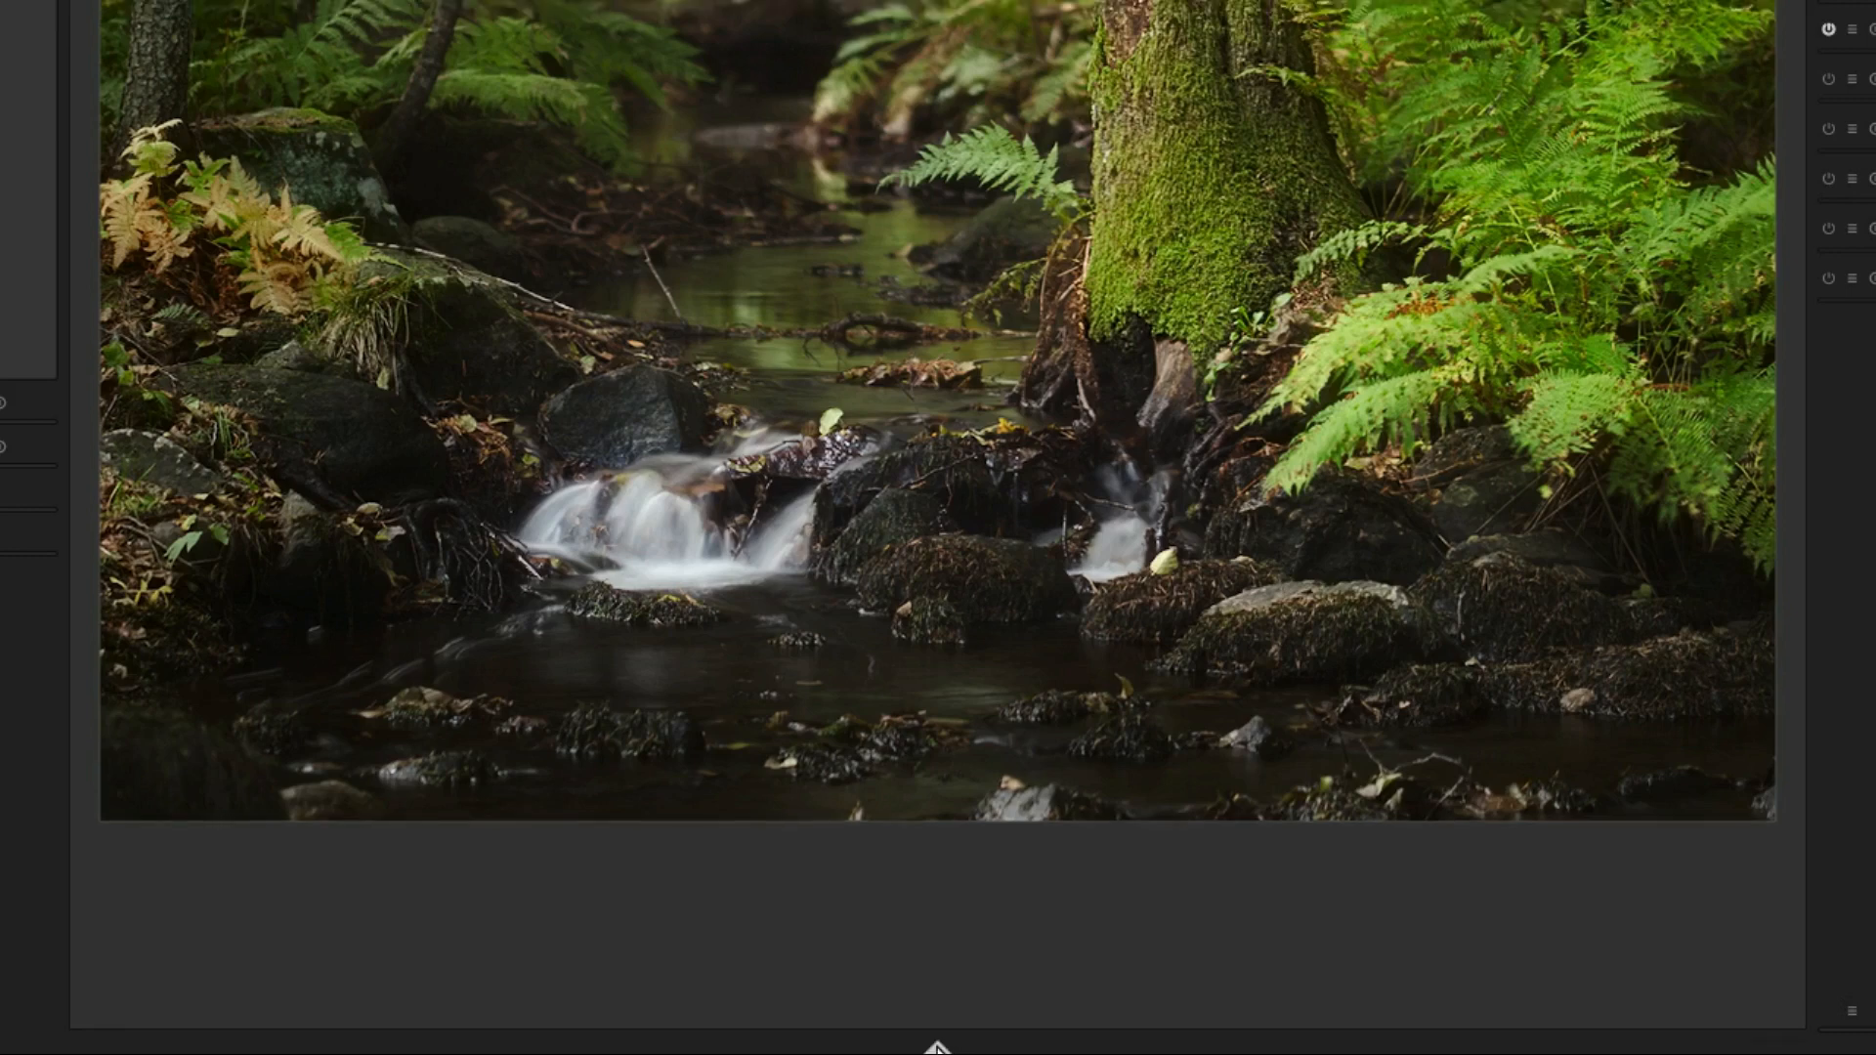
pyautogui.click(936, 1046)
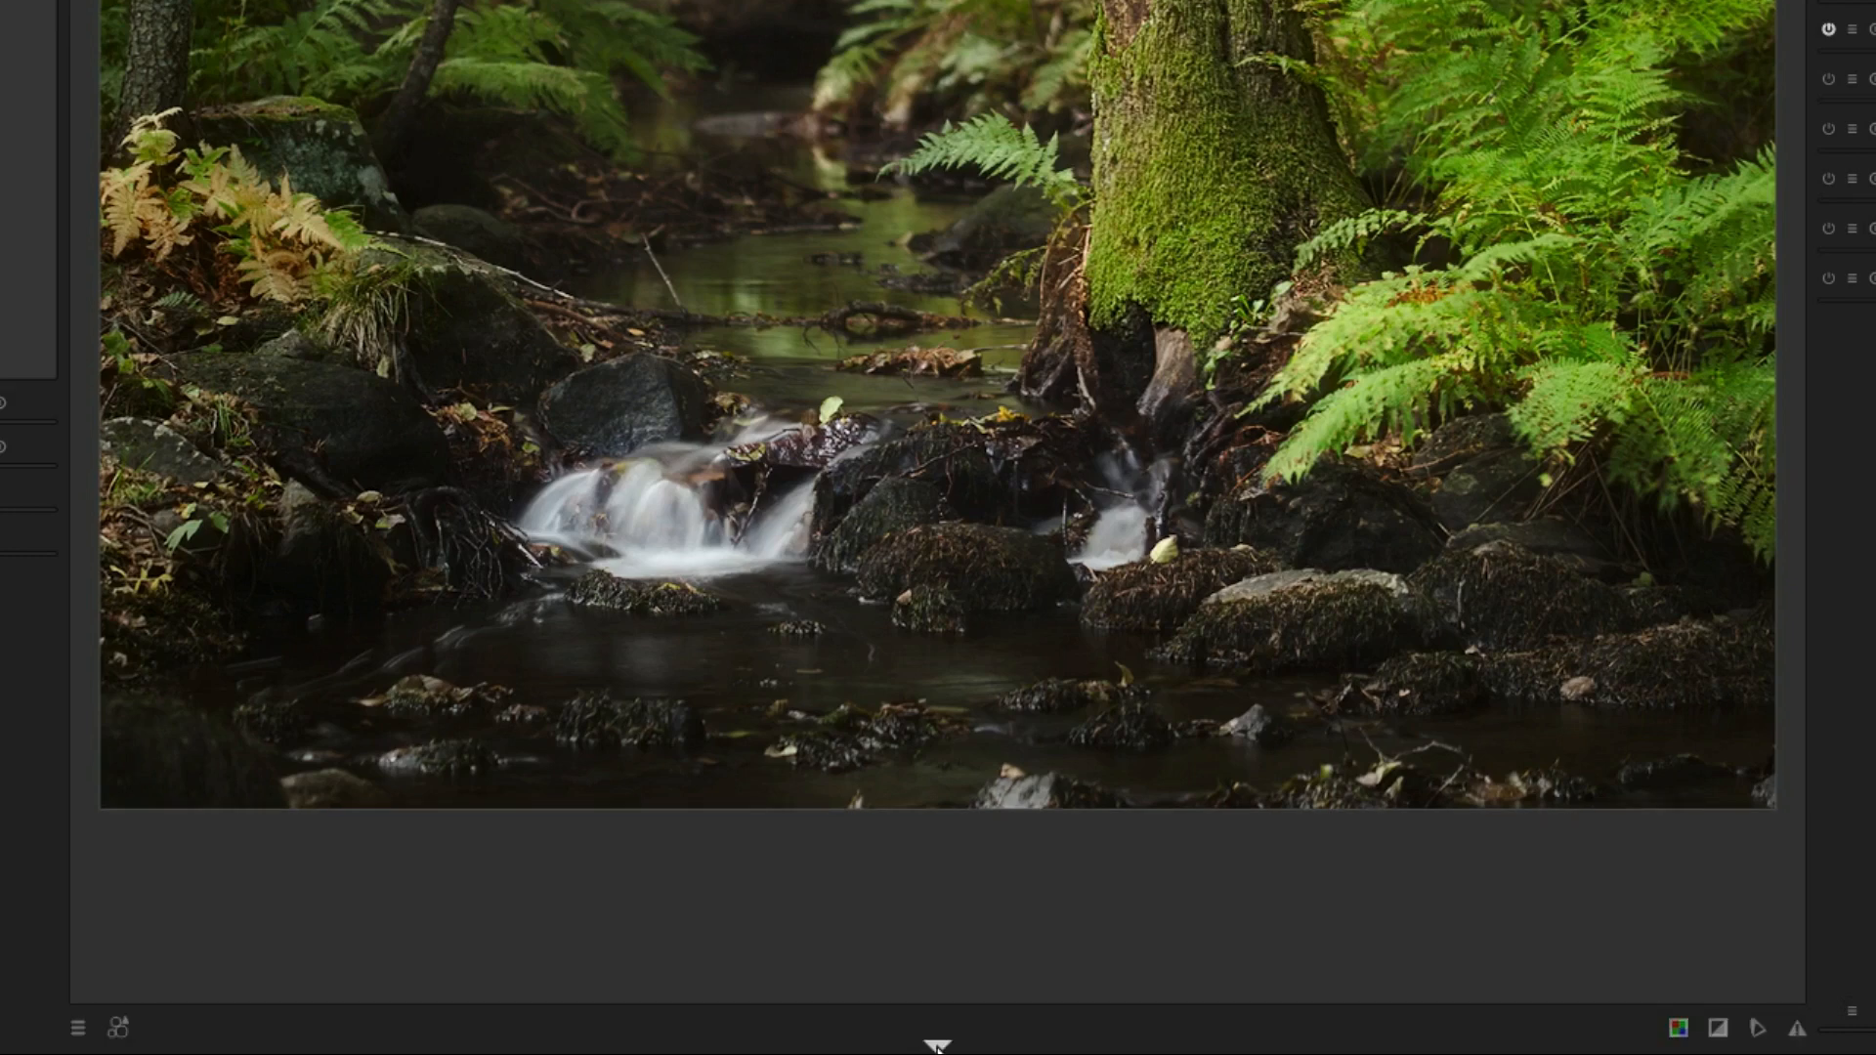
pyautogui.click(936, 1045)
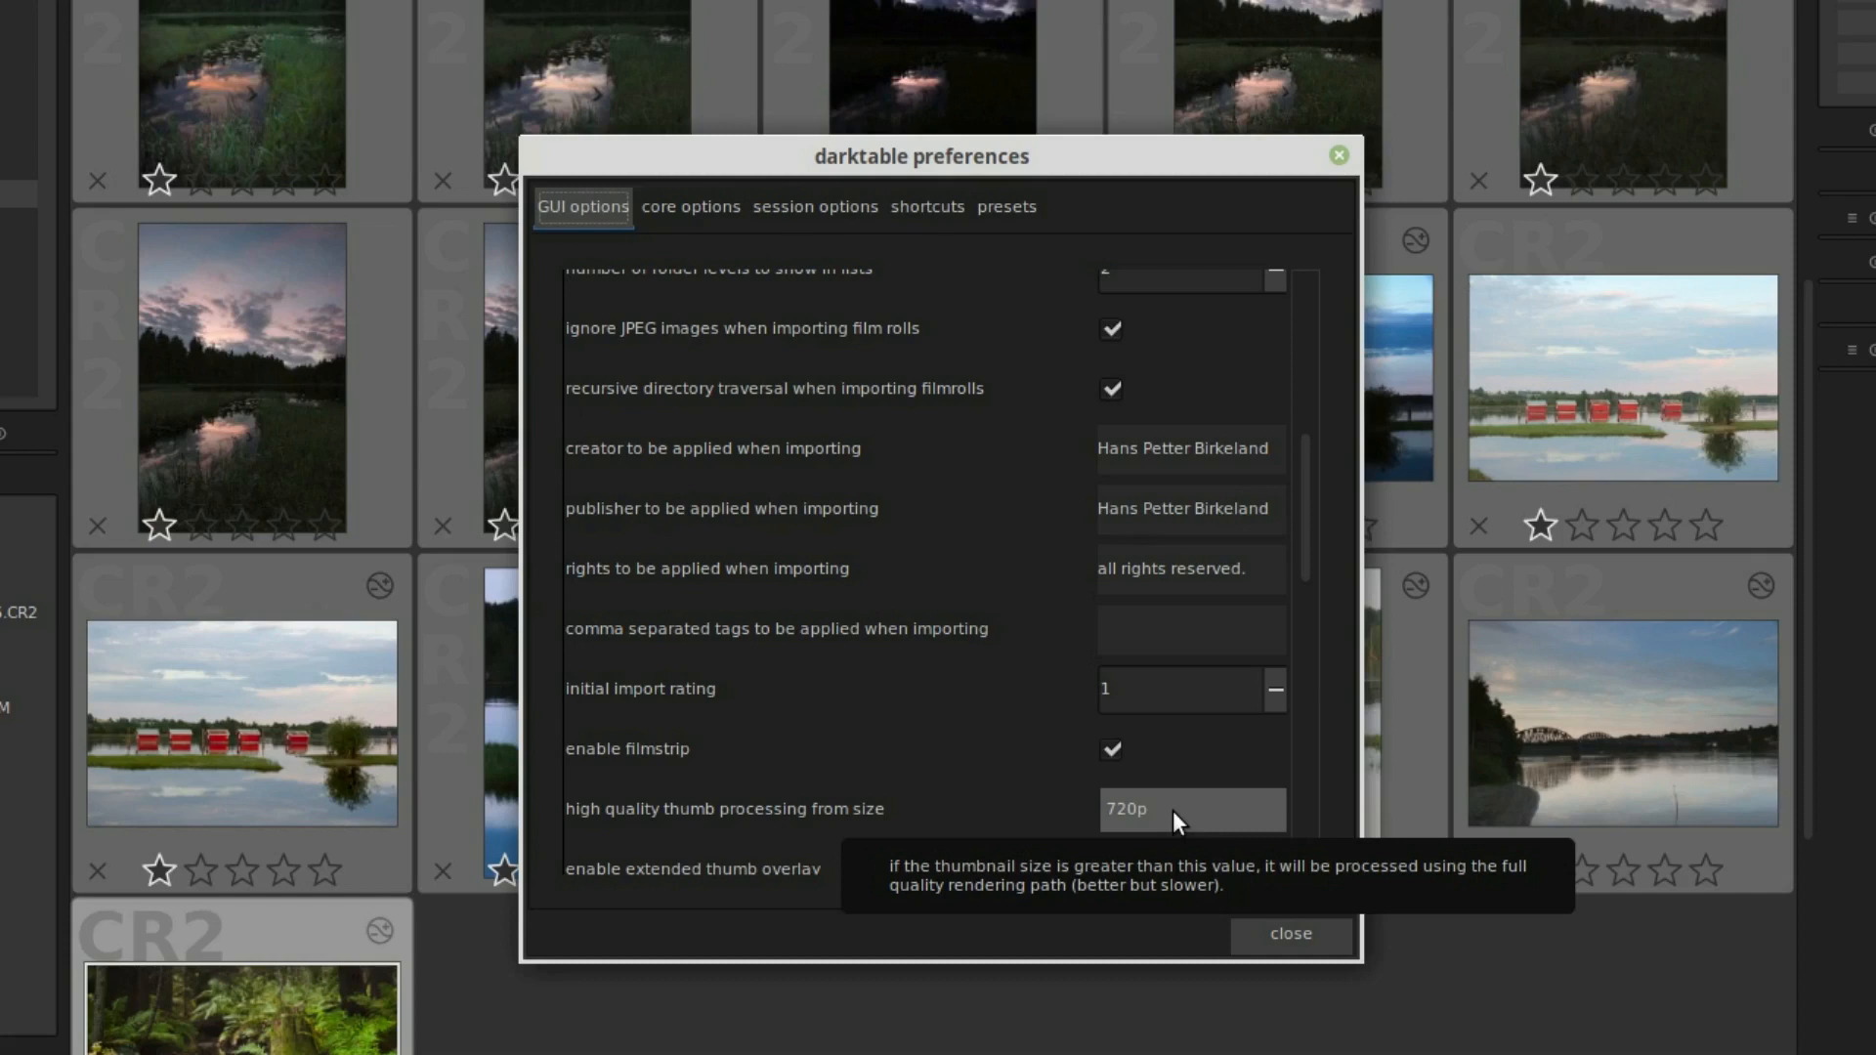
# Review the size options for high quality thumb processing, keep 720p, and close the preferences.
pyautogui.click(1198, 811)
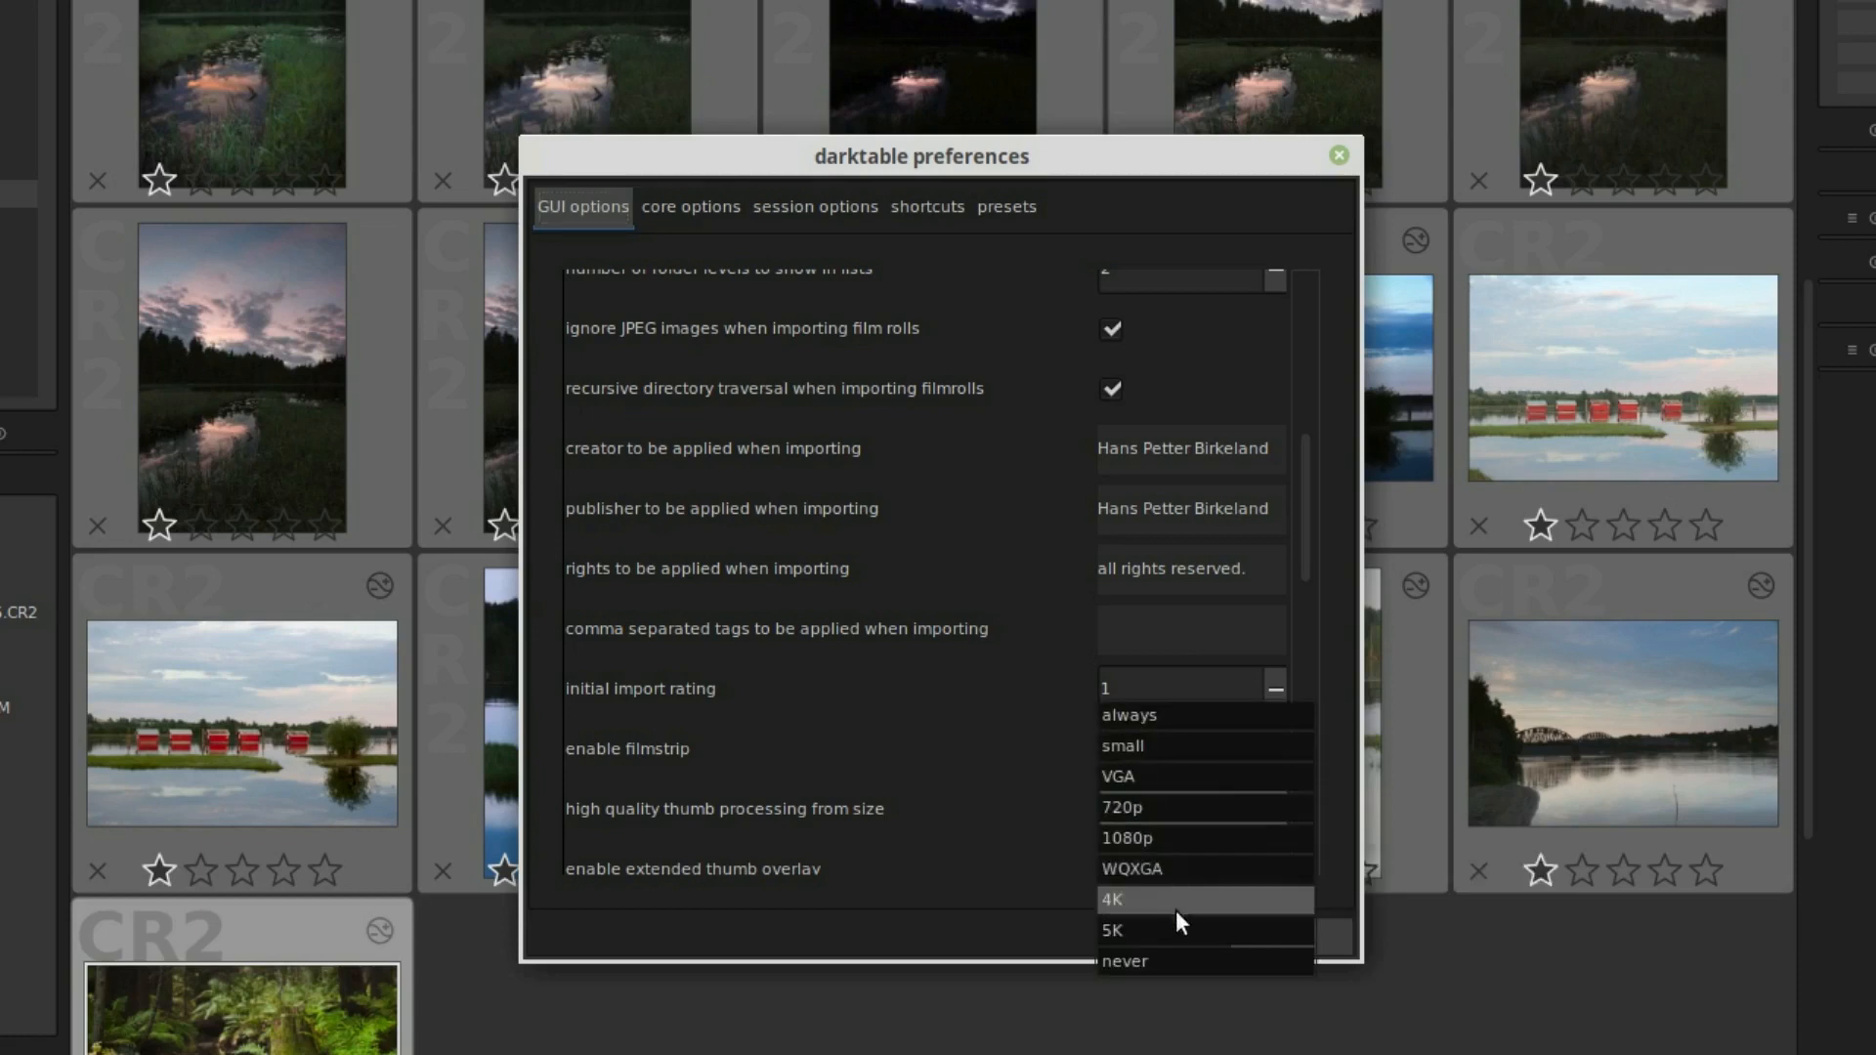
pyautogui.click(1176, 808)
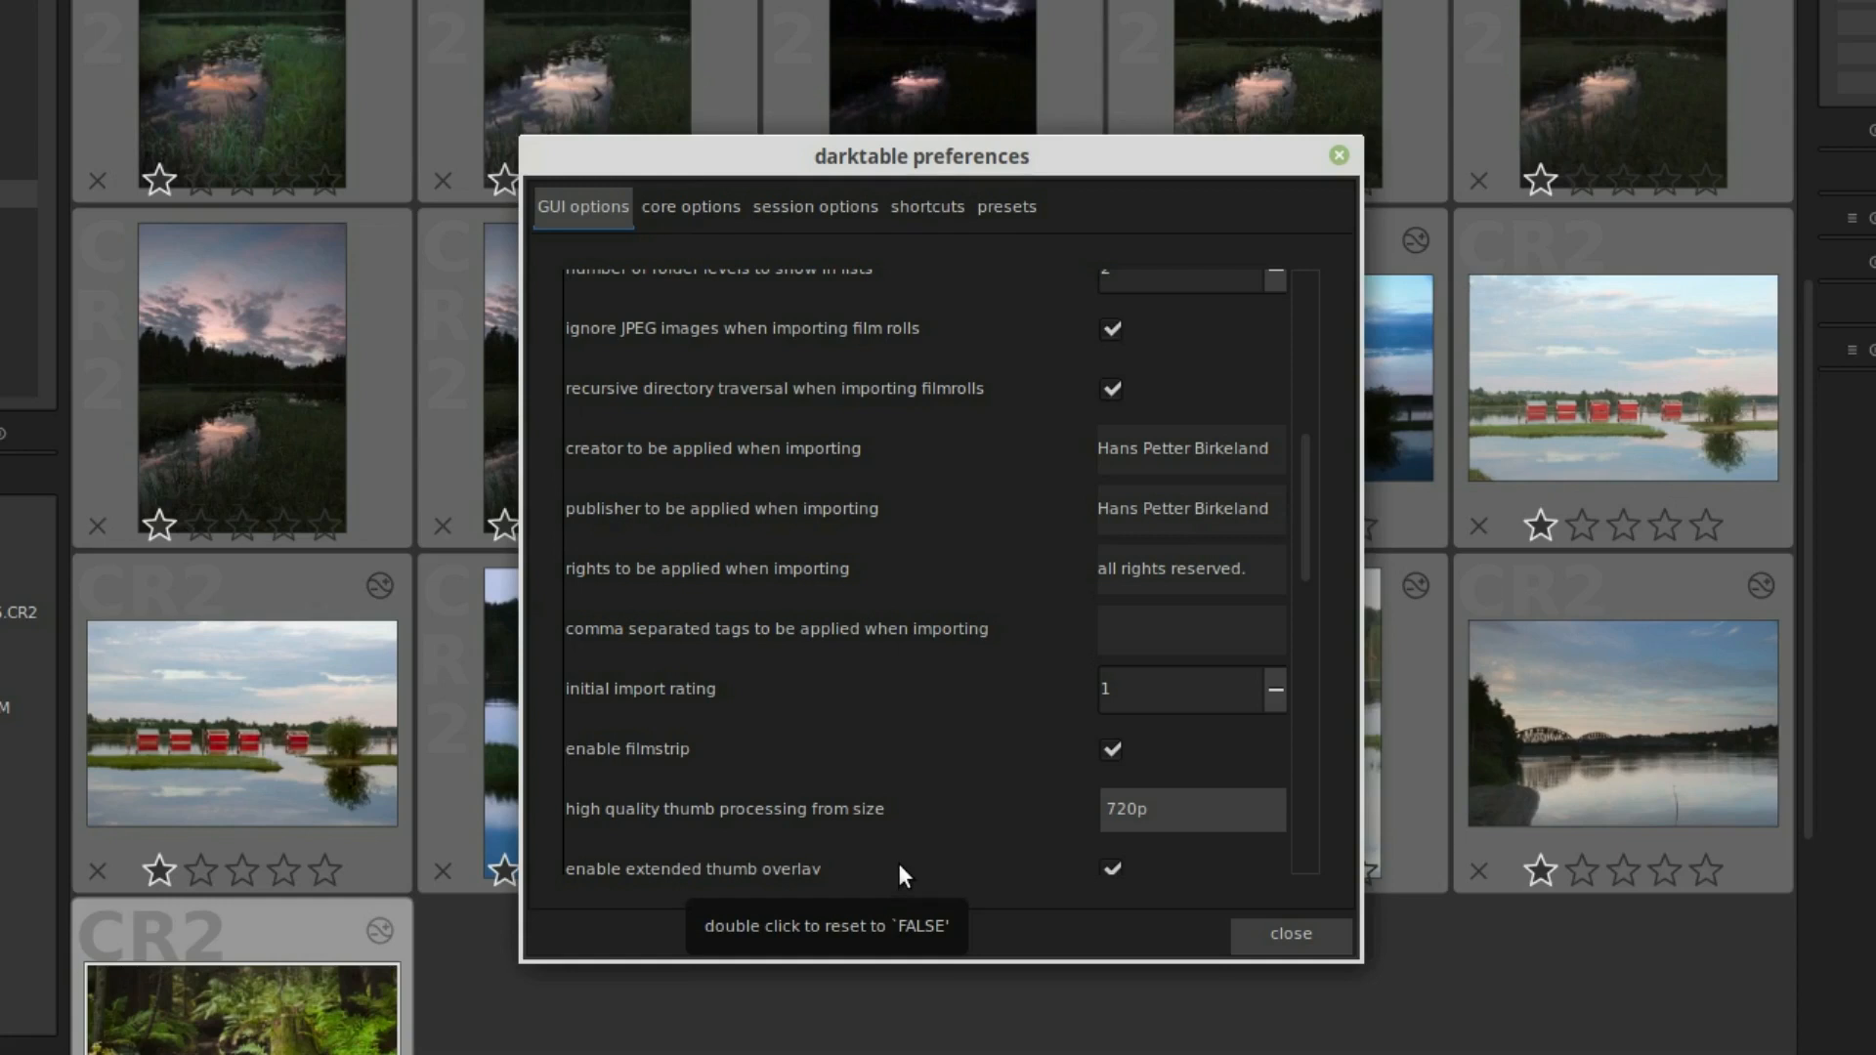
pyautogui.click(1304, 935)
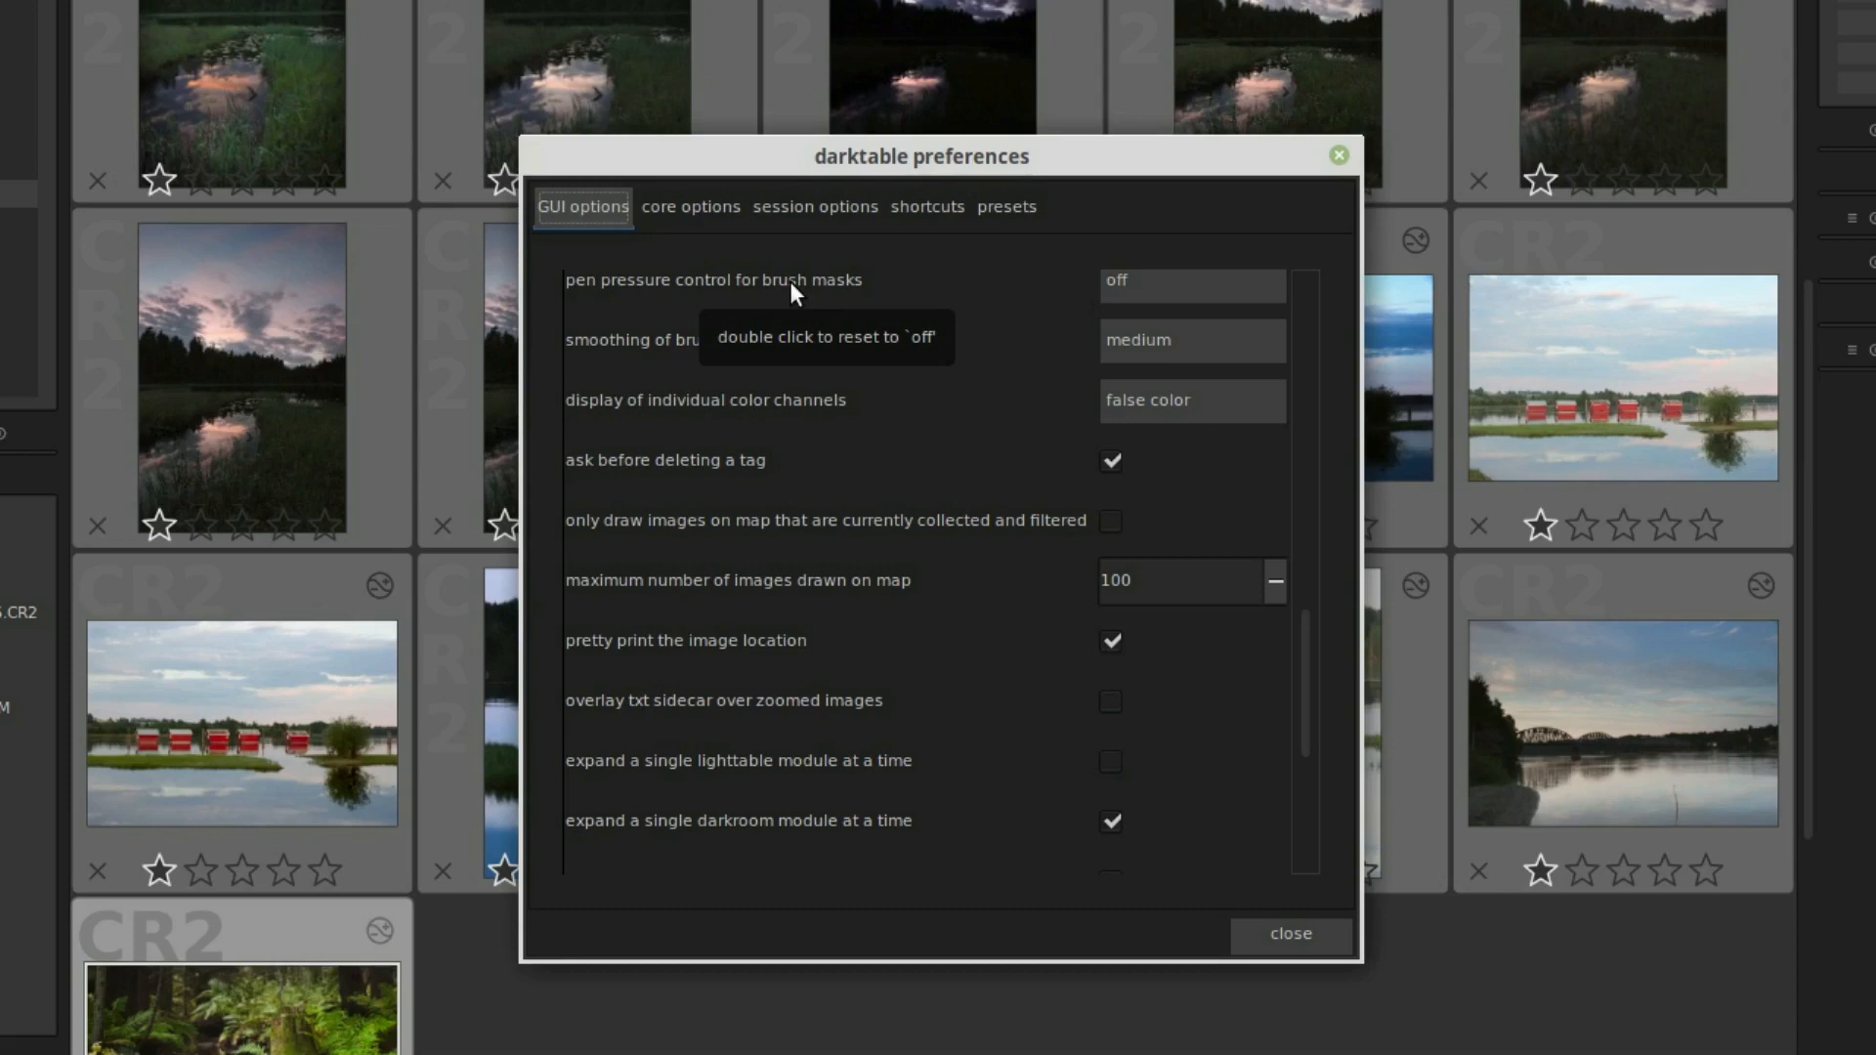
# Set pen pressure control for brush masks to off and smoothing of brush strokes to low, and close the preferences.
pyautogui.click(1196, 287)
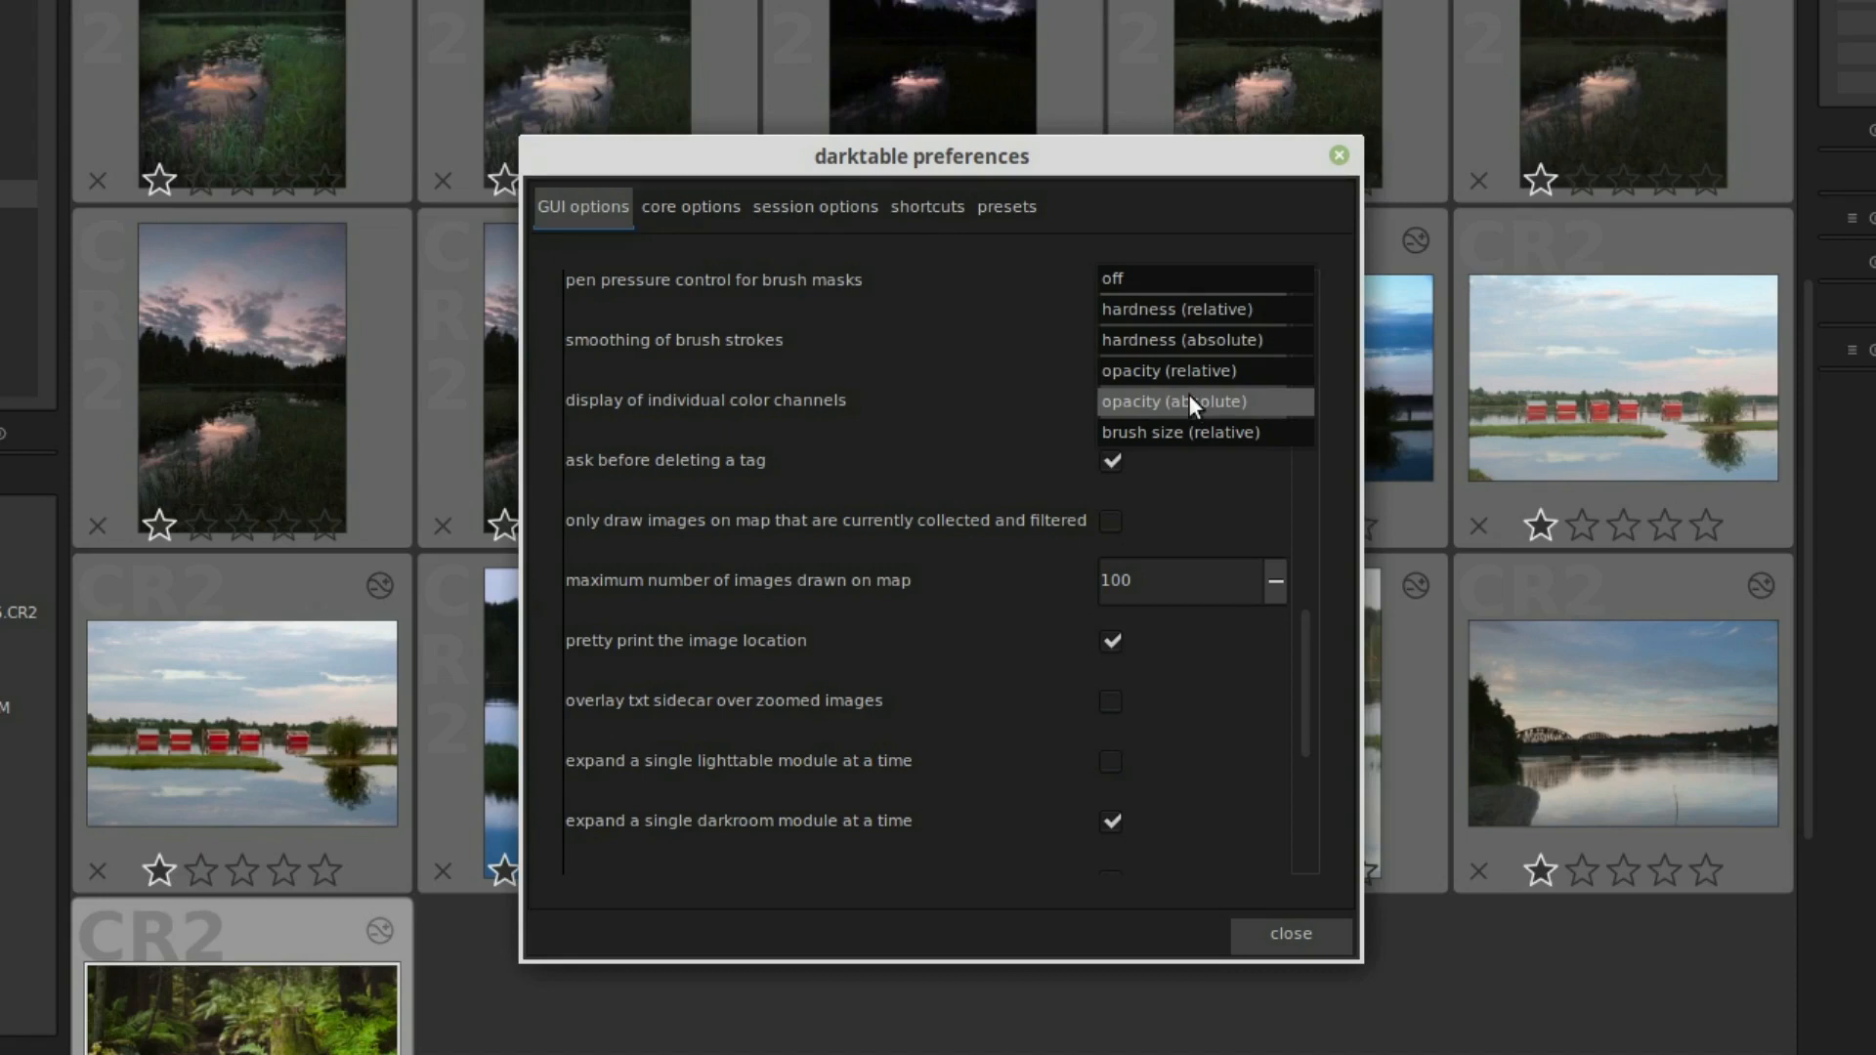
pyautogui.click(1125, 279)
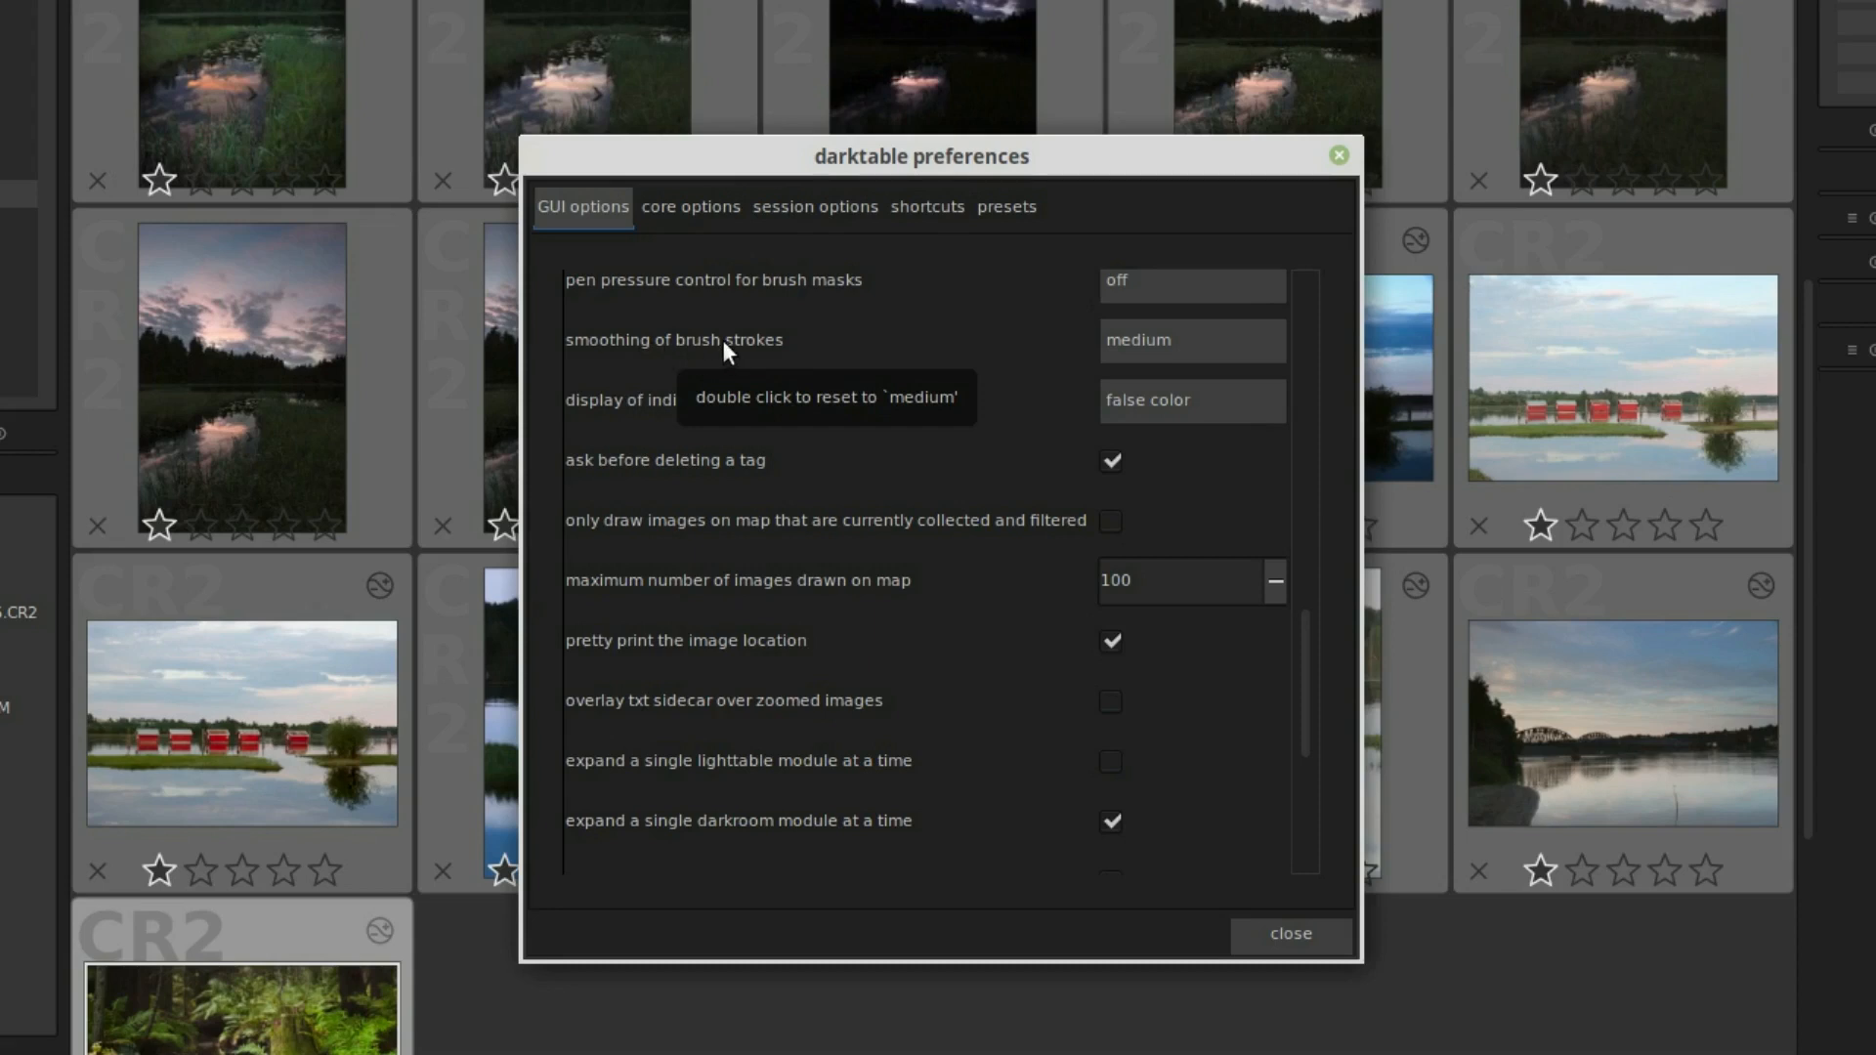
pyautogui.click(1161, 344)
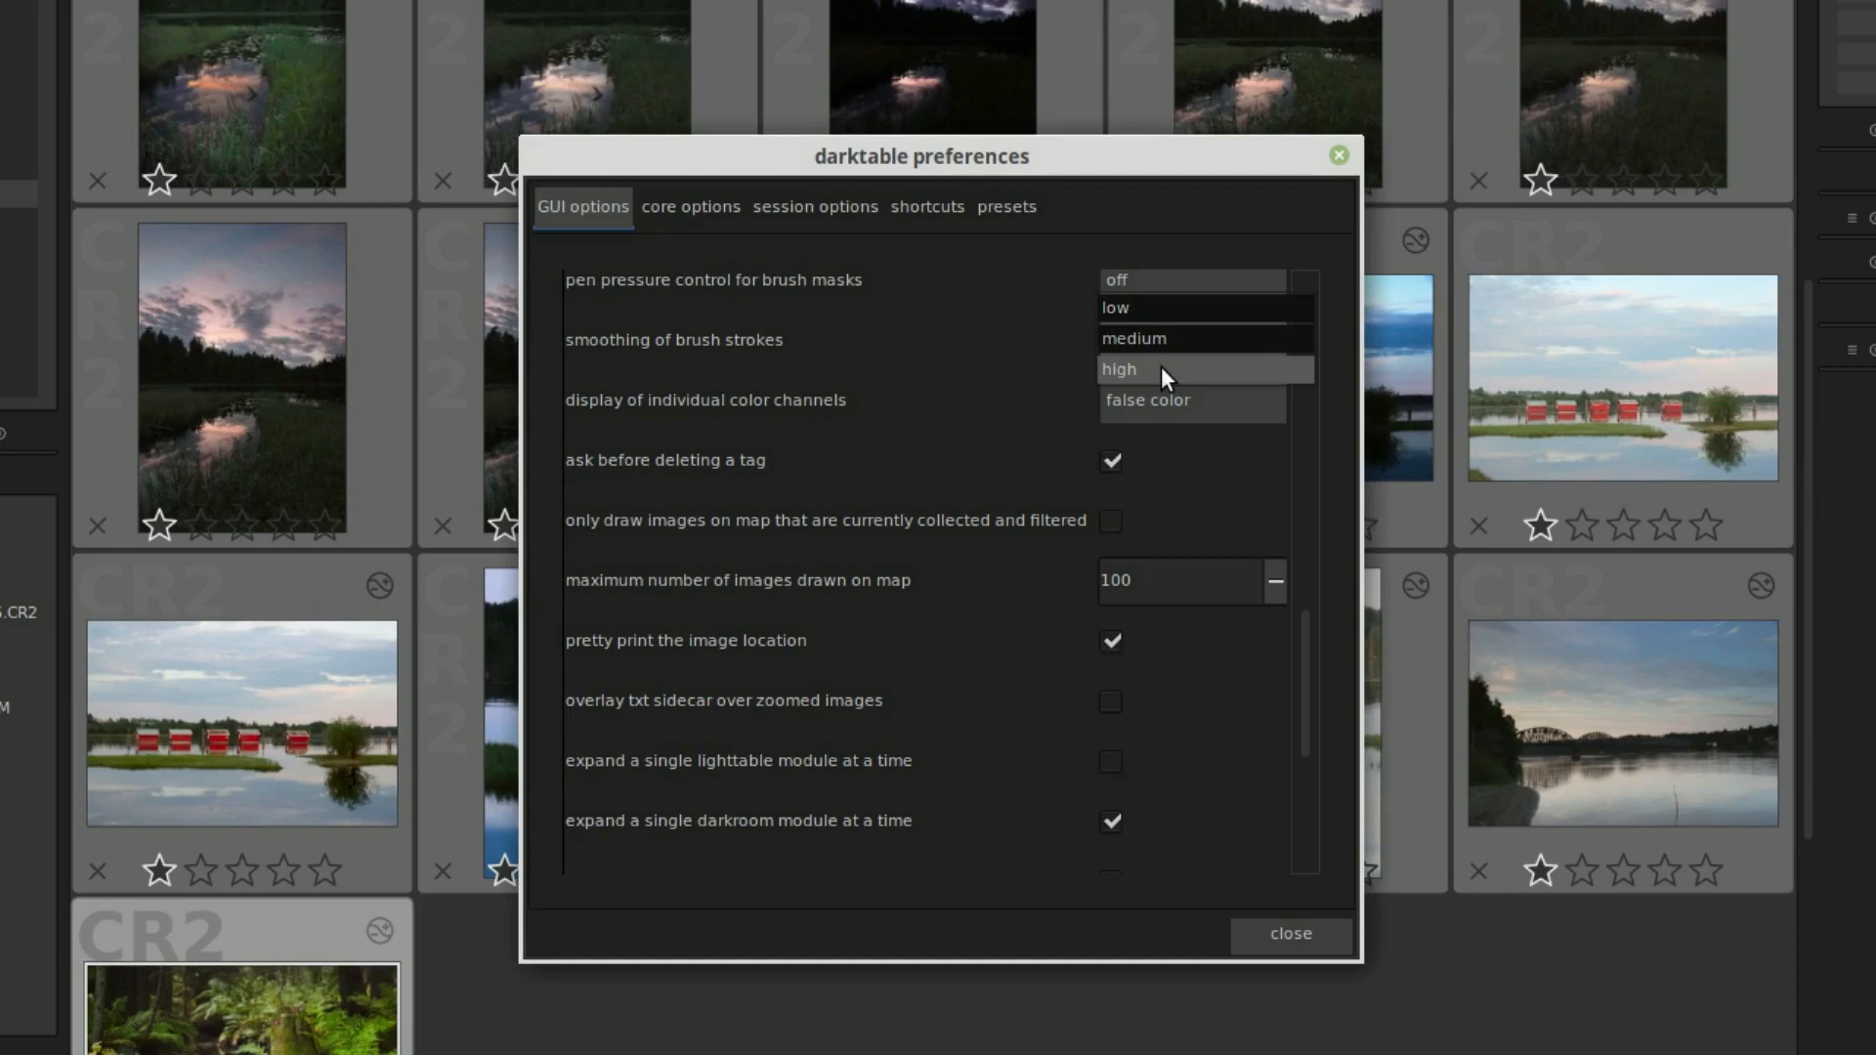
pyautogui.click(1157, 308)
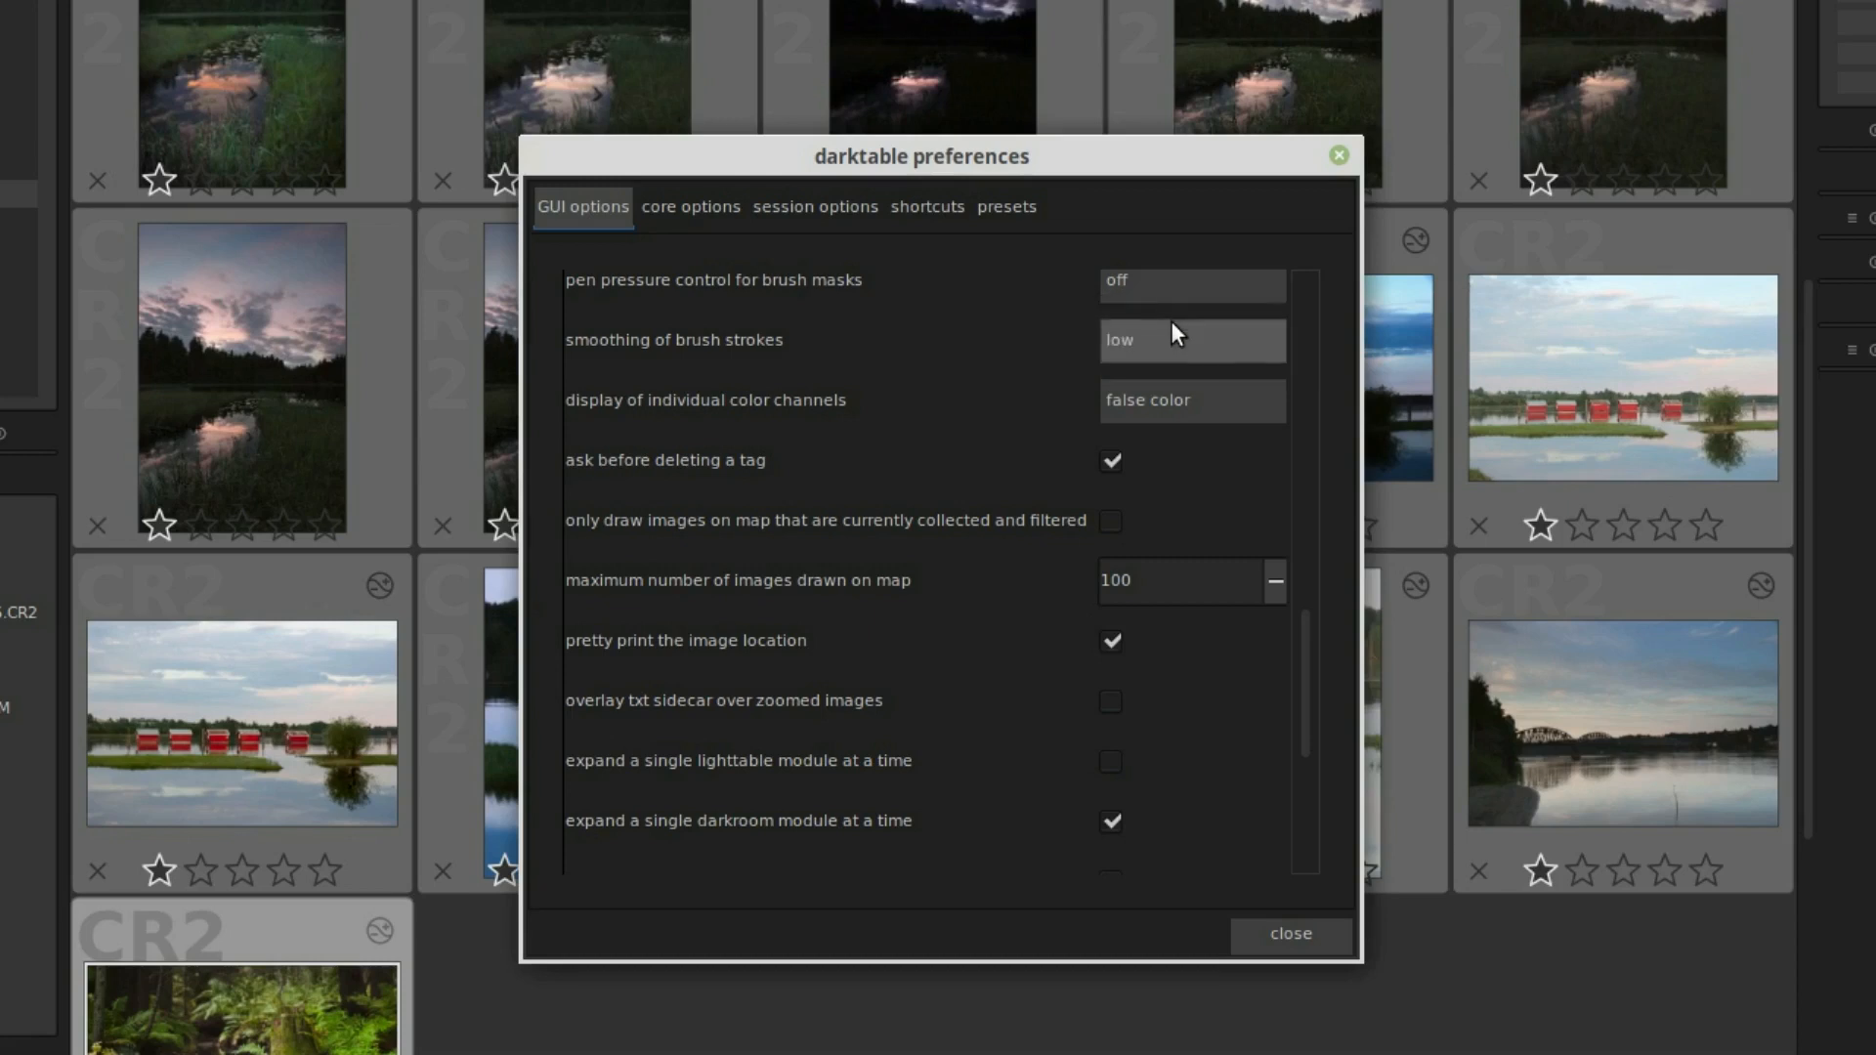
pyautogui.click(1302, 935)
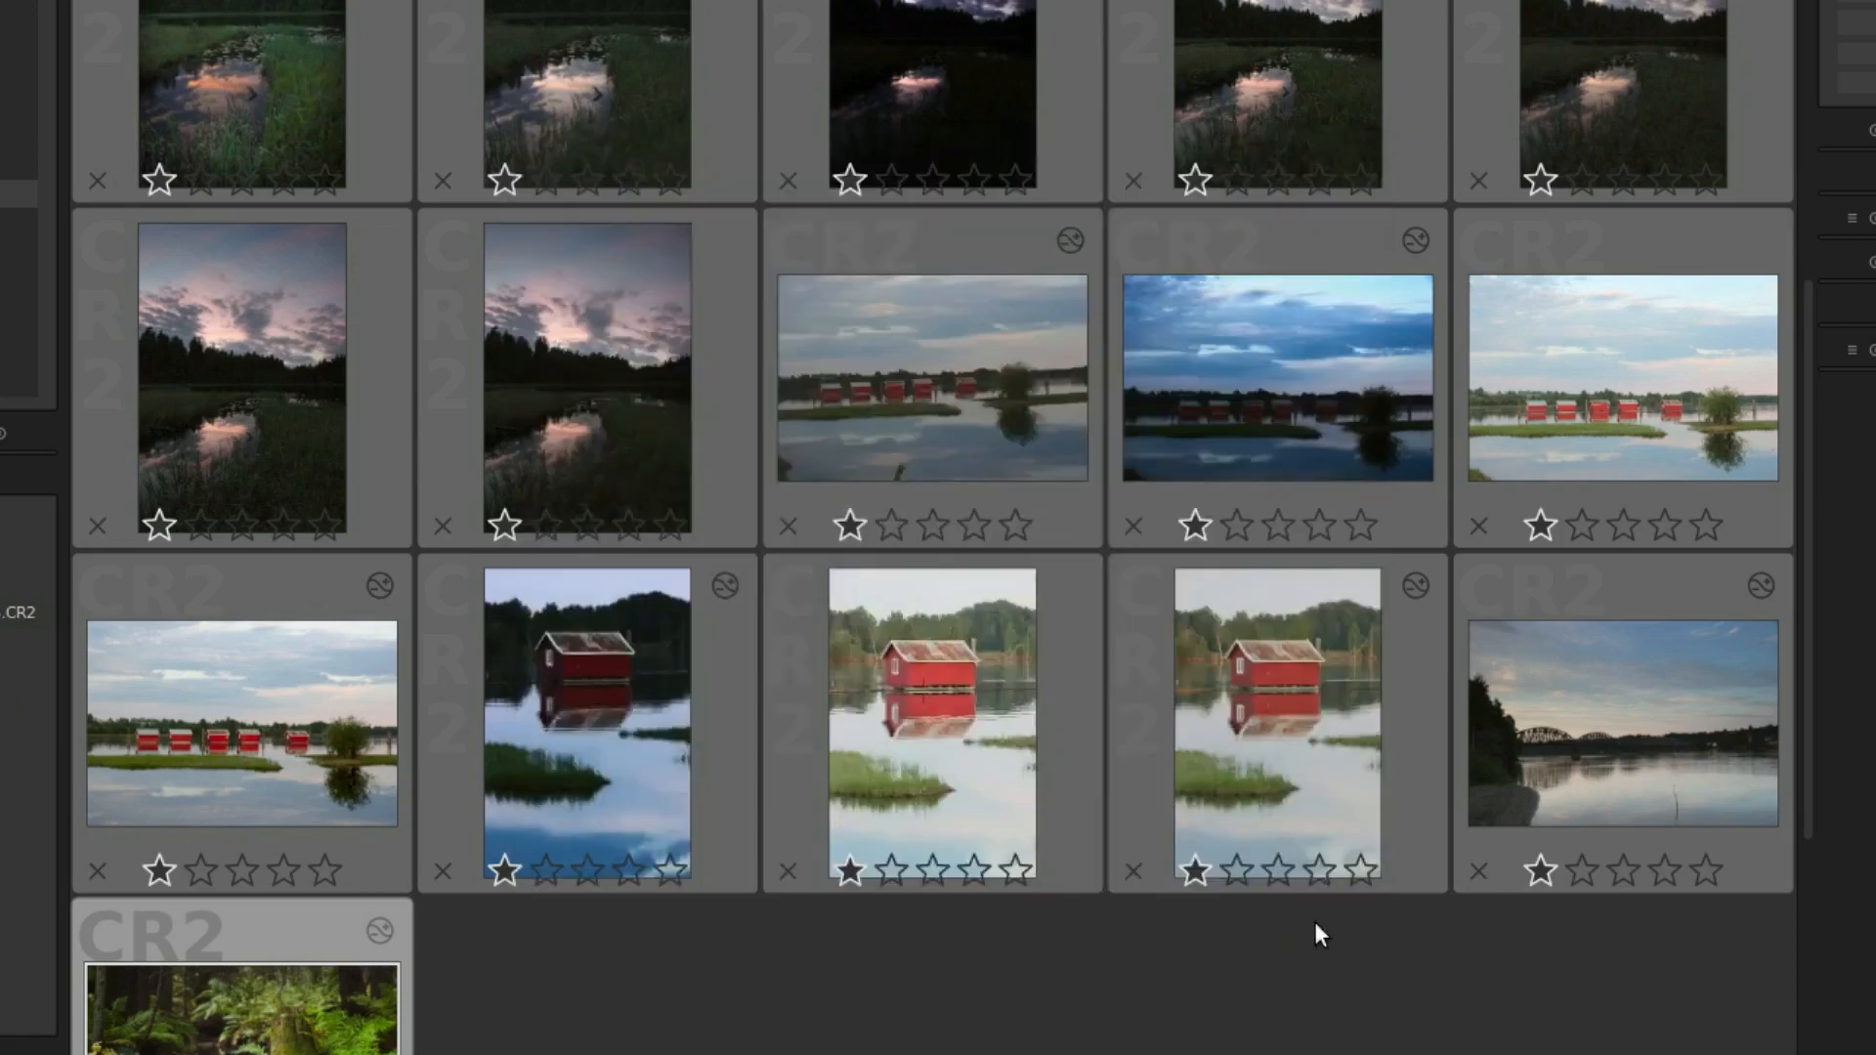
# Open the lake photo with the row of red boathouses in the darkroom and set the levels module's blending to drawn mask.
pyautogui.doubleClick(1606, 373)
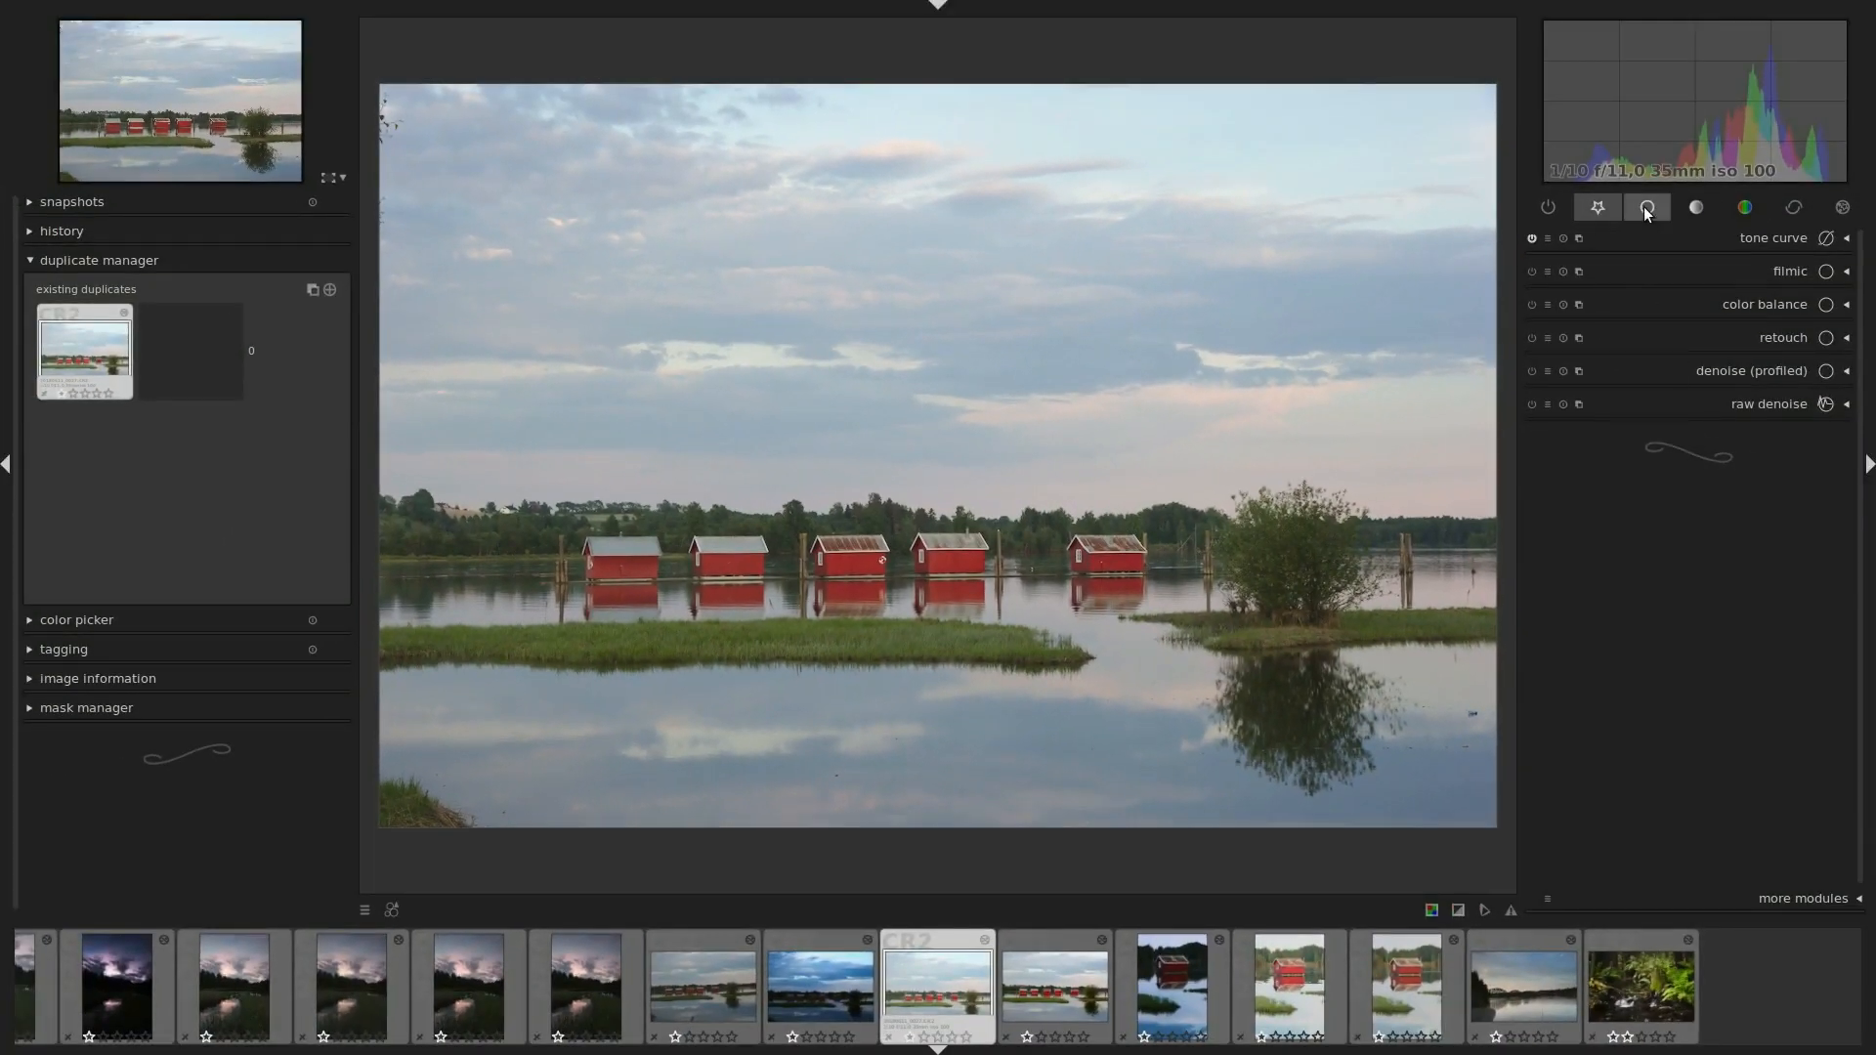
pyautogui.click(1679, 193)
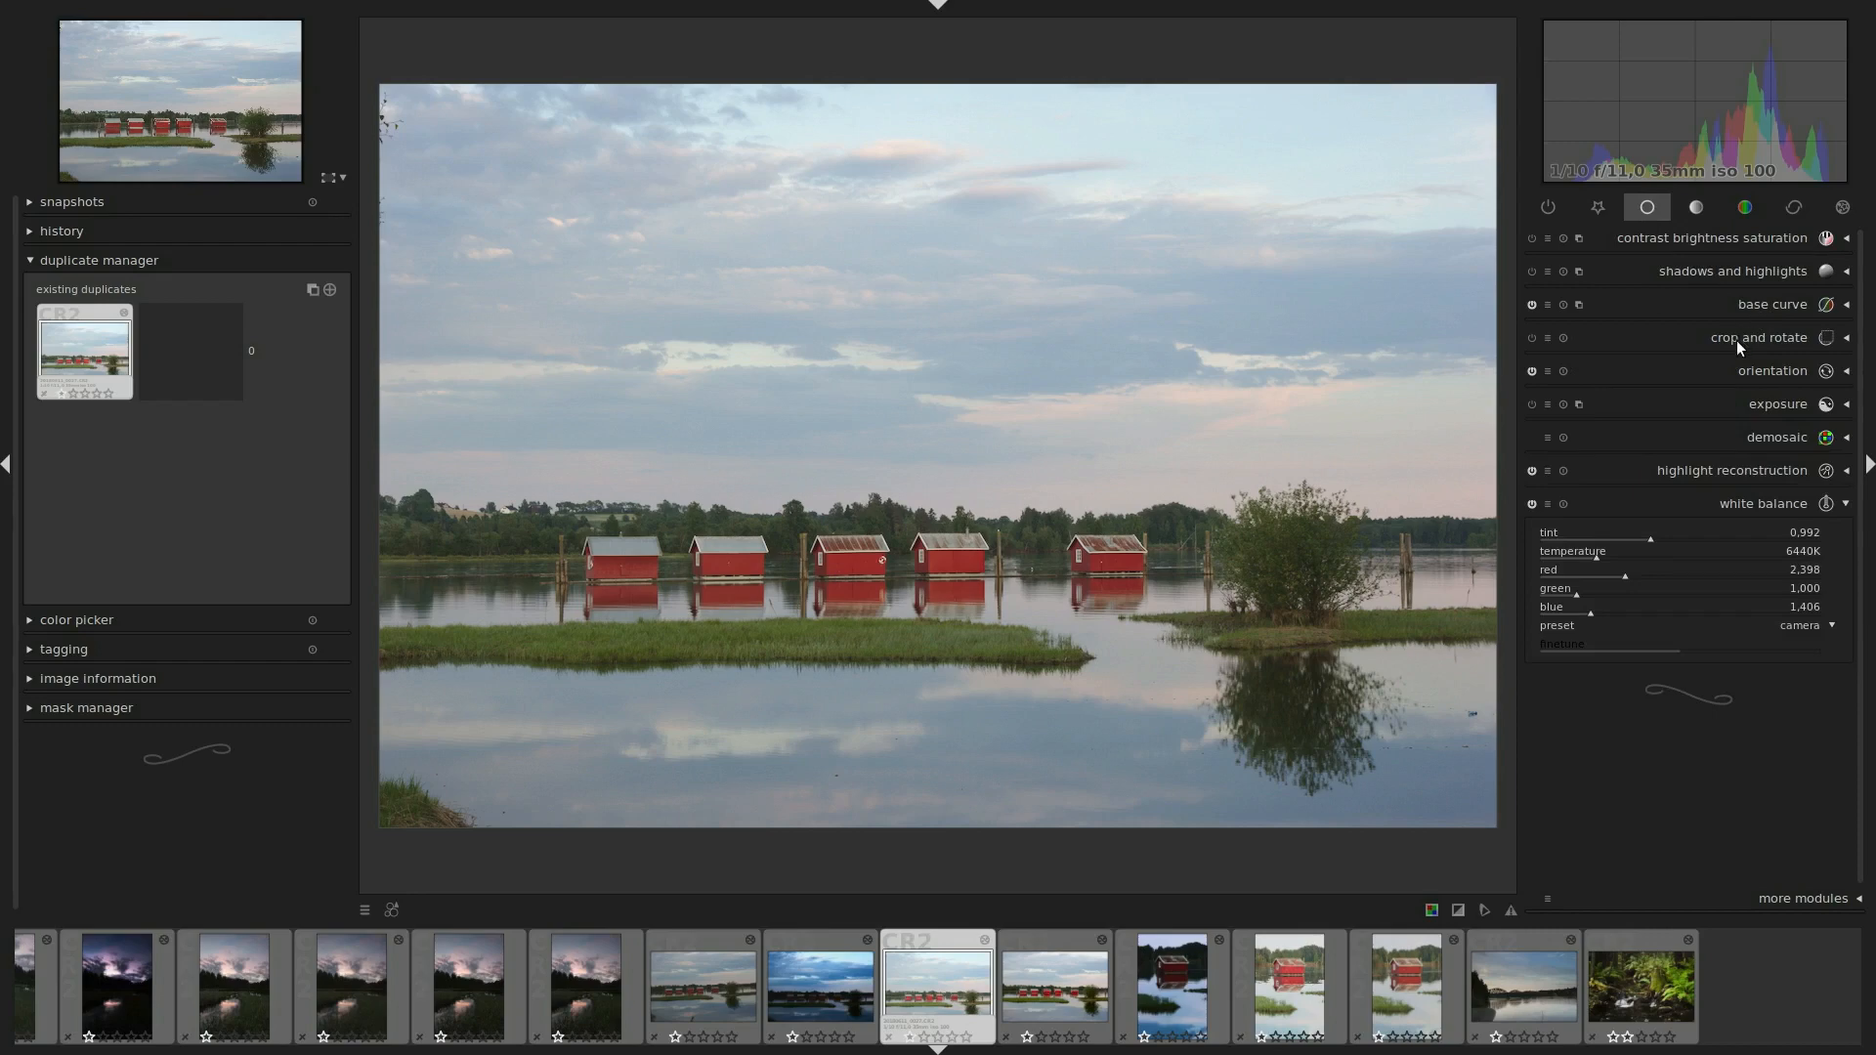
pyautogui.click(1699, 206)
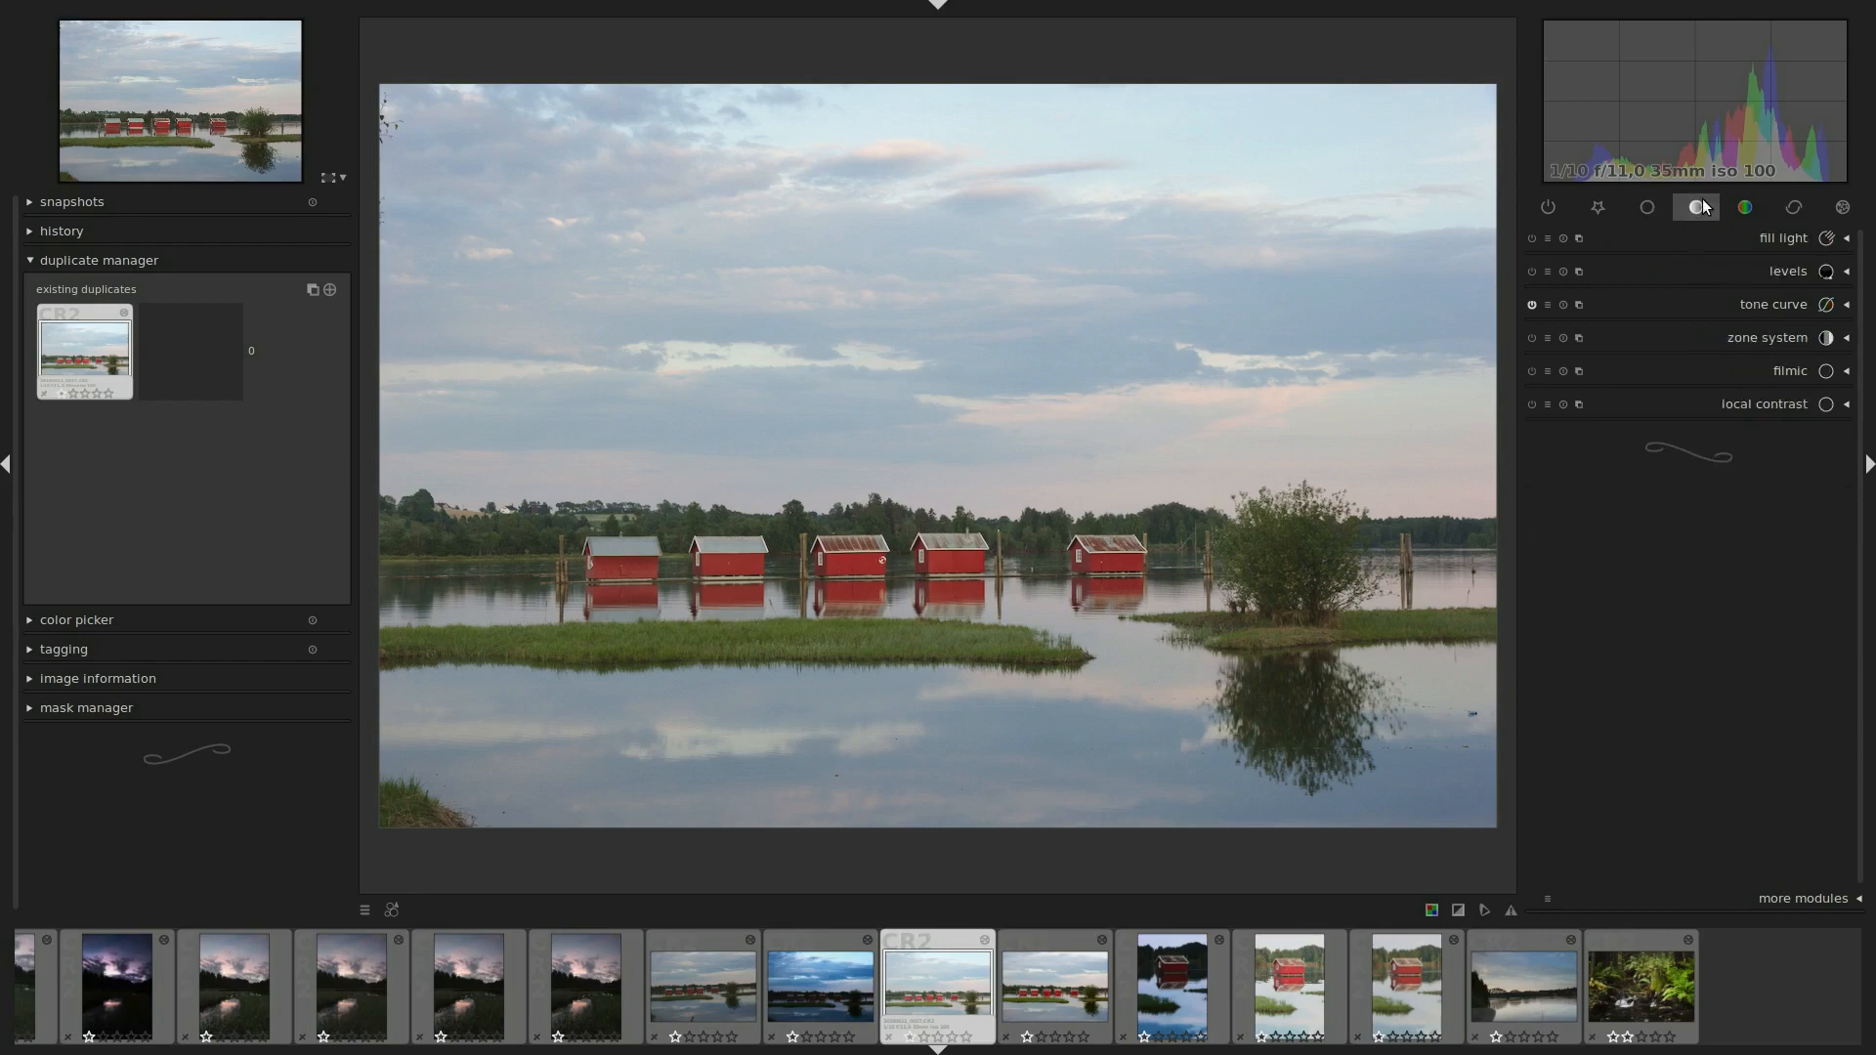
pyautogui.click(1730, 268)
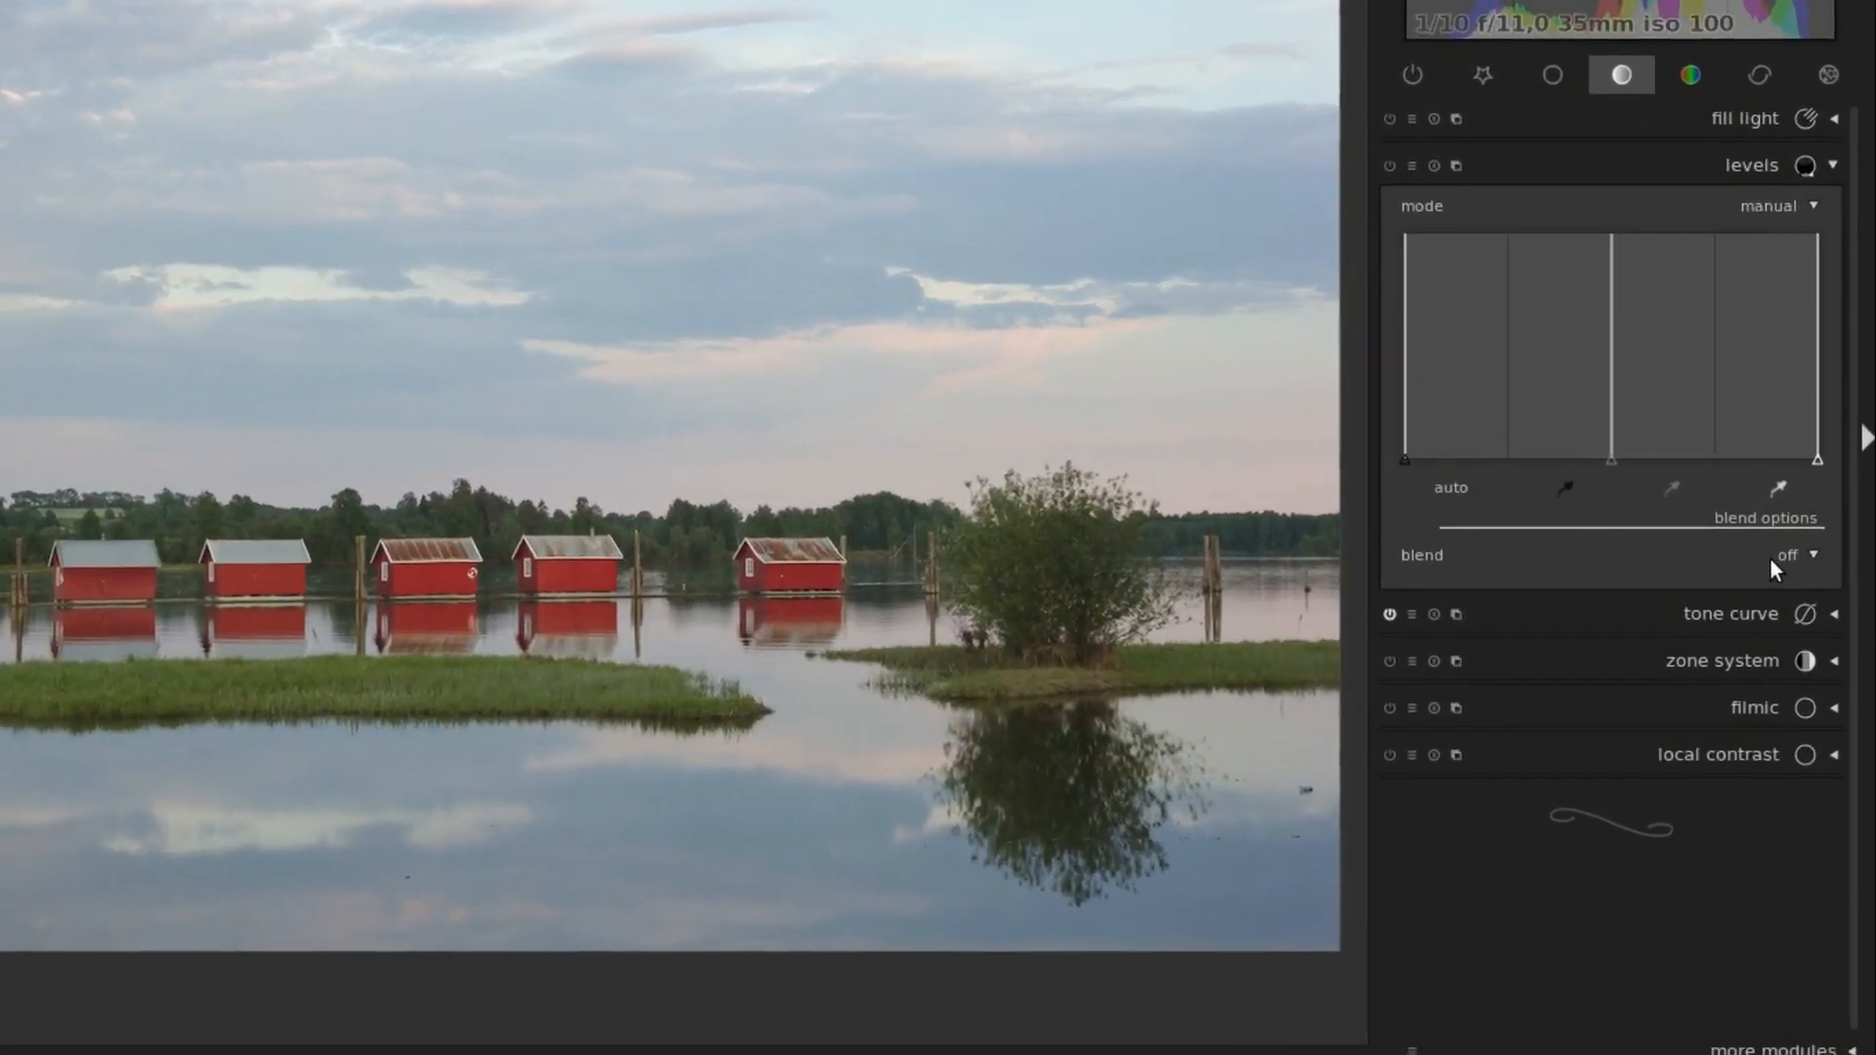
pyautogui.click(1780, 557)
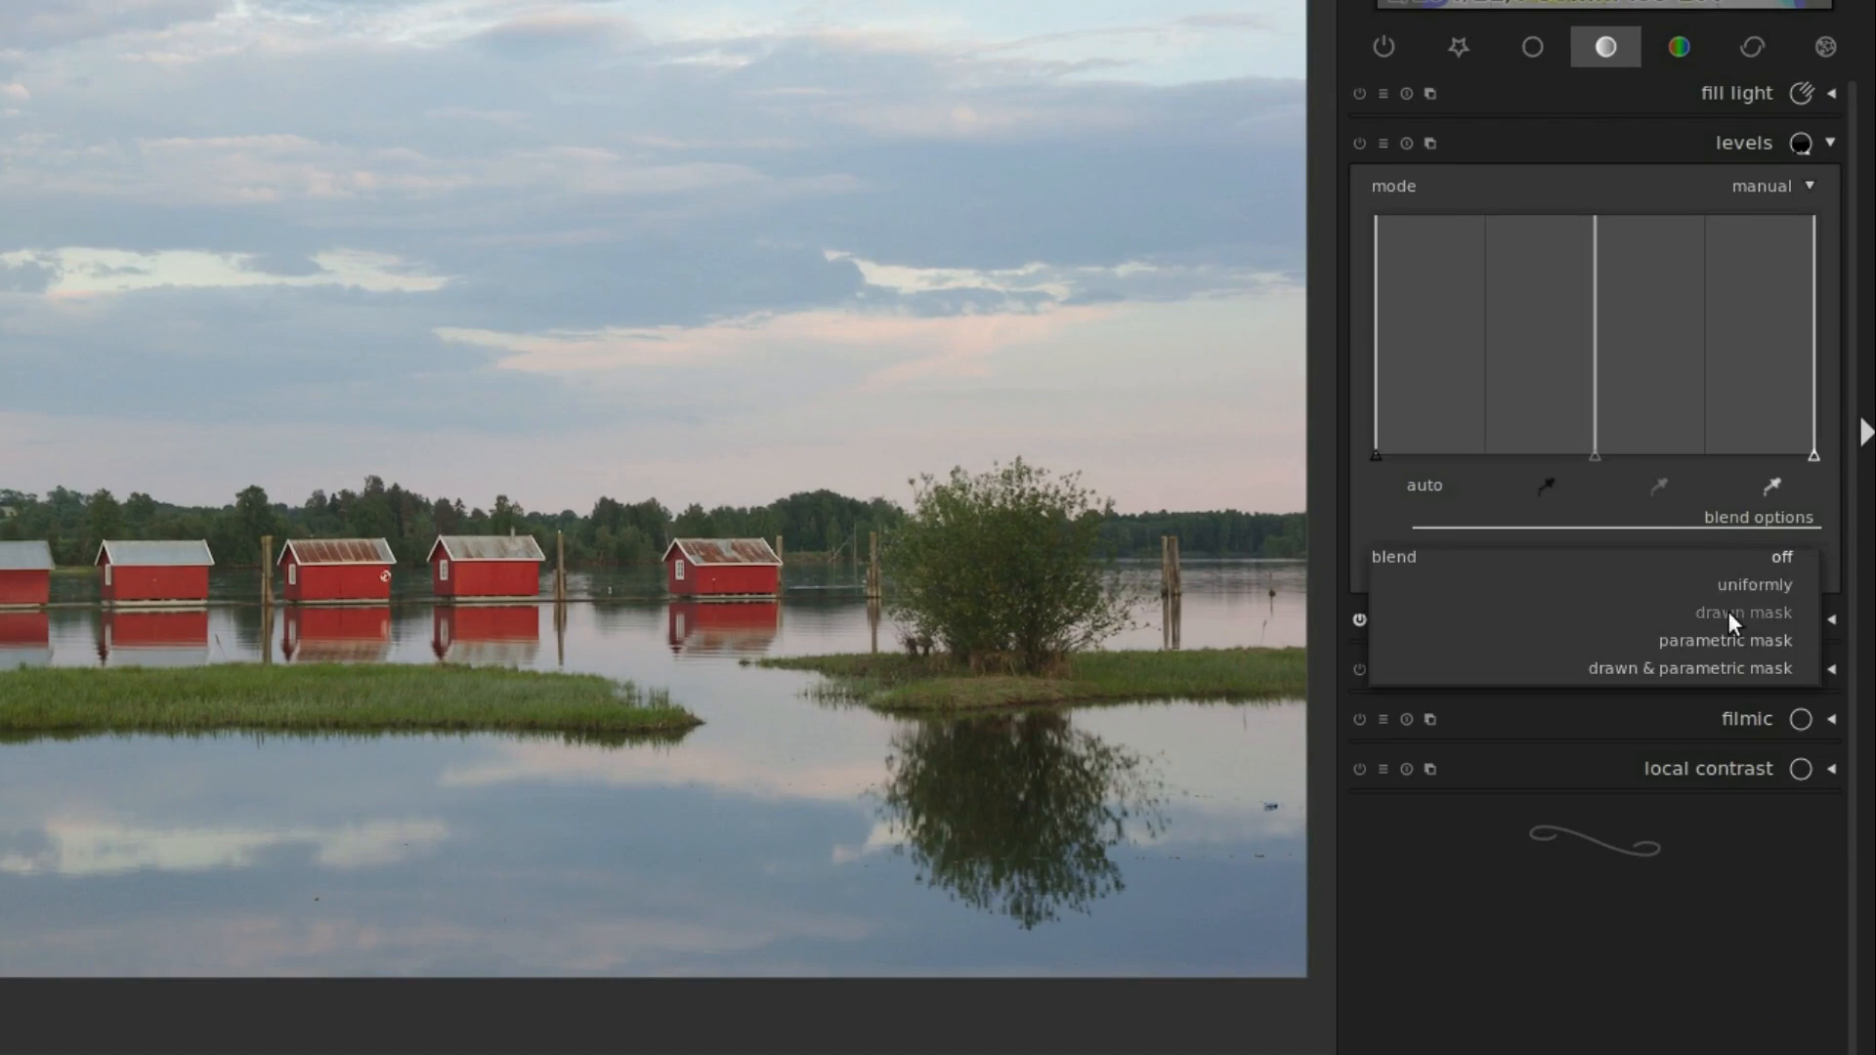
pyautogui.click(1727, 612)
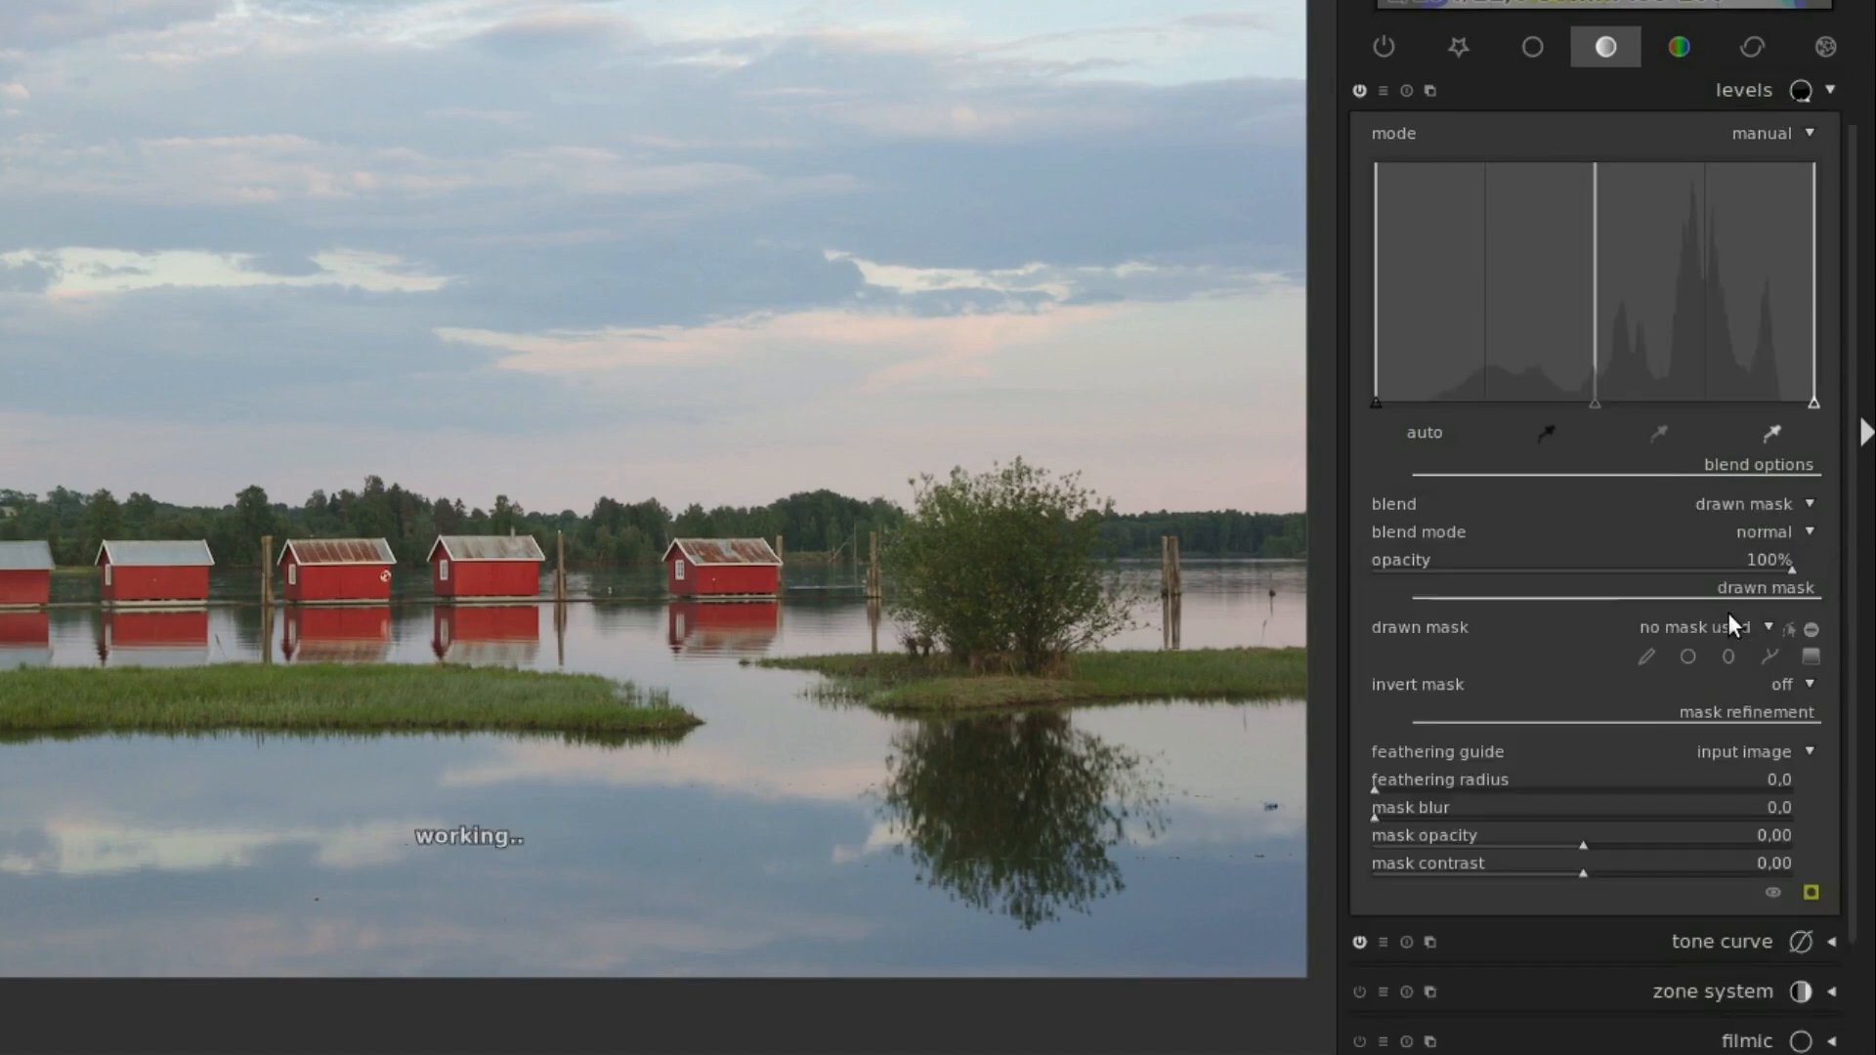
# Reduce the mask brush size and paint an arched brush stroke across the sky above the boathouses.
pyautogui.click(1647, 653)
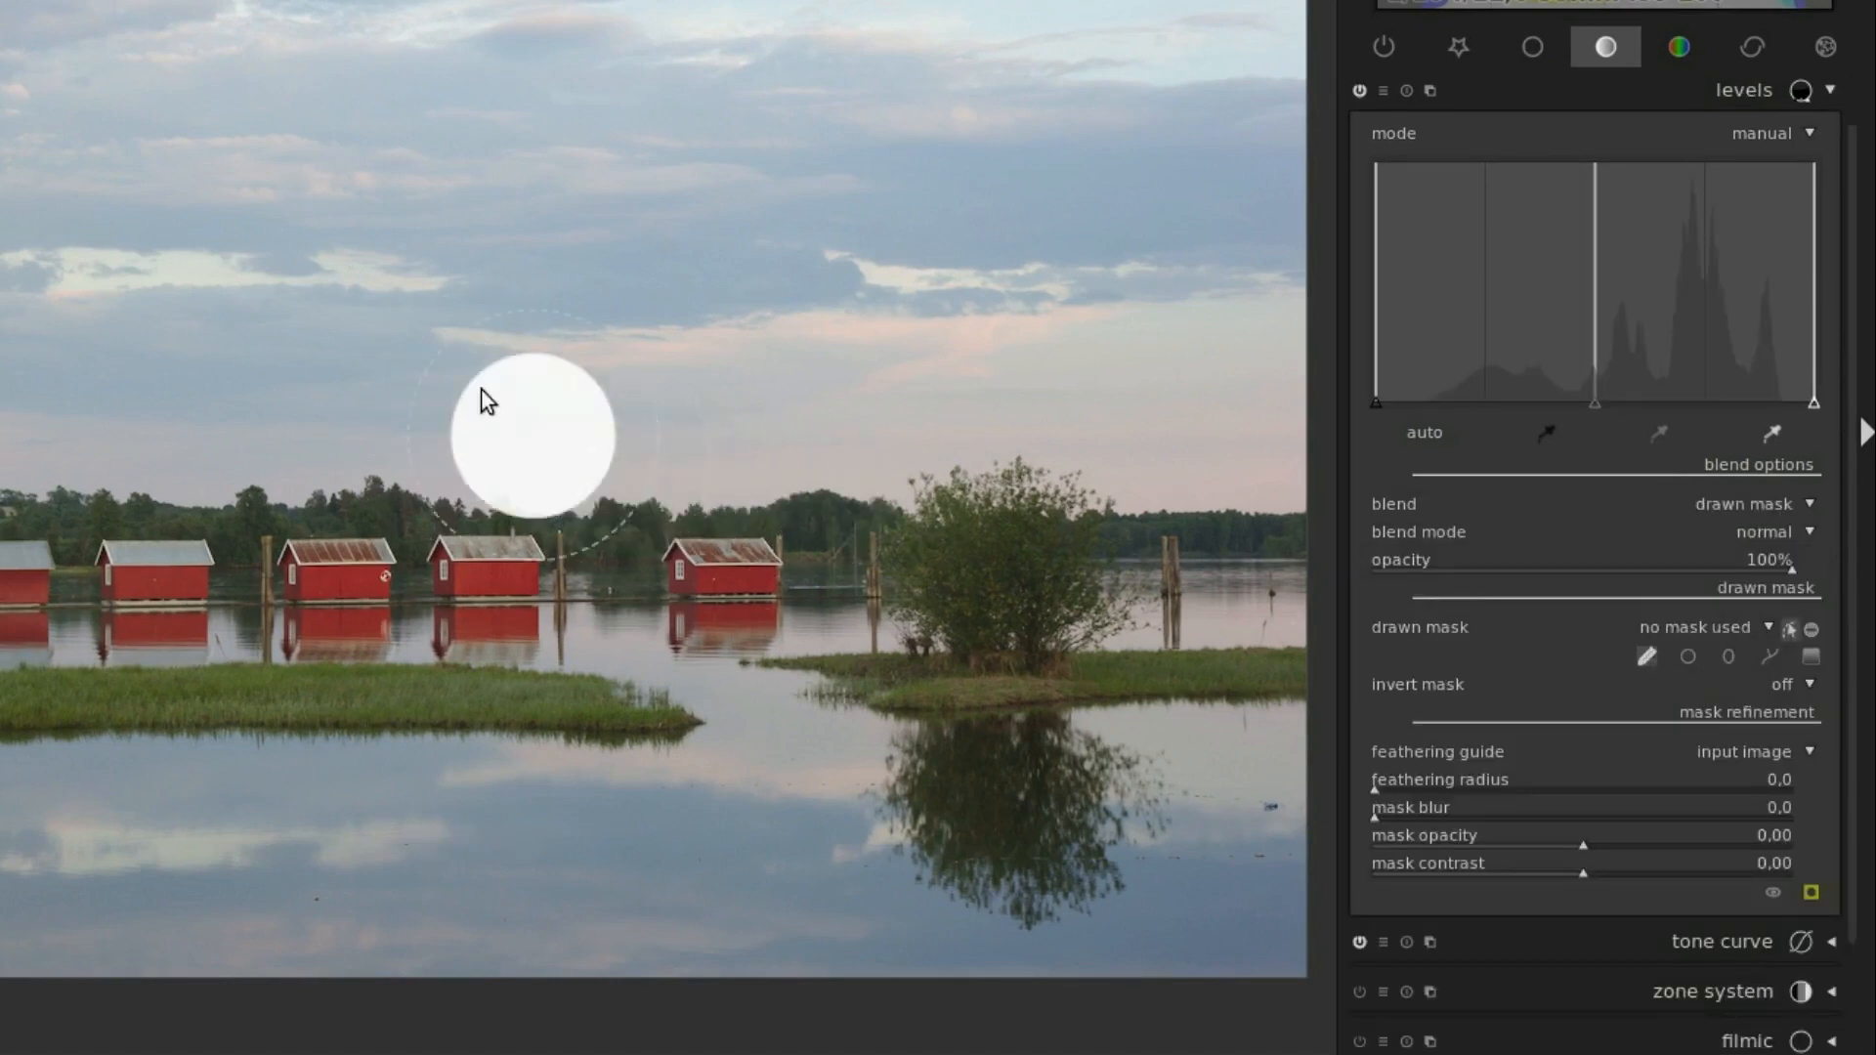
pyautogui.scroll(-5, 132, 308)
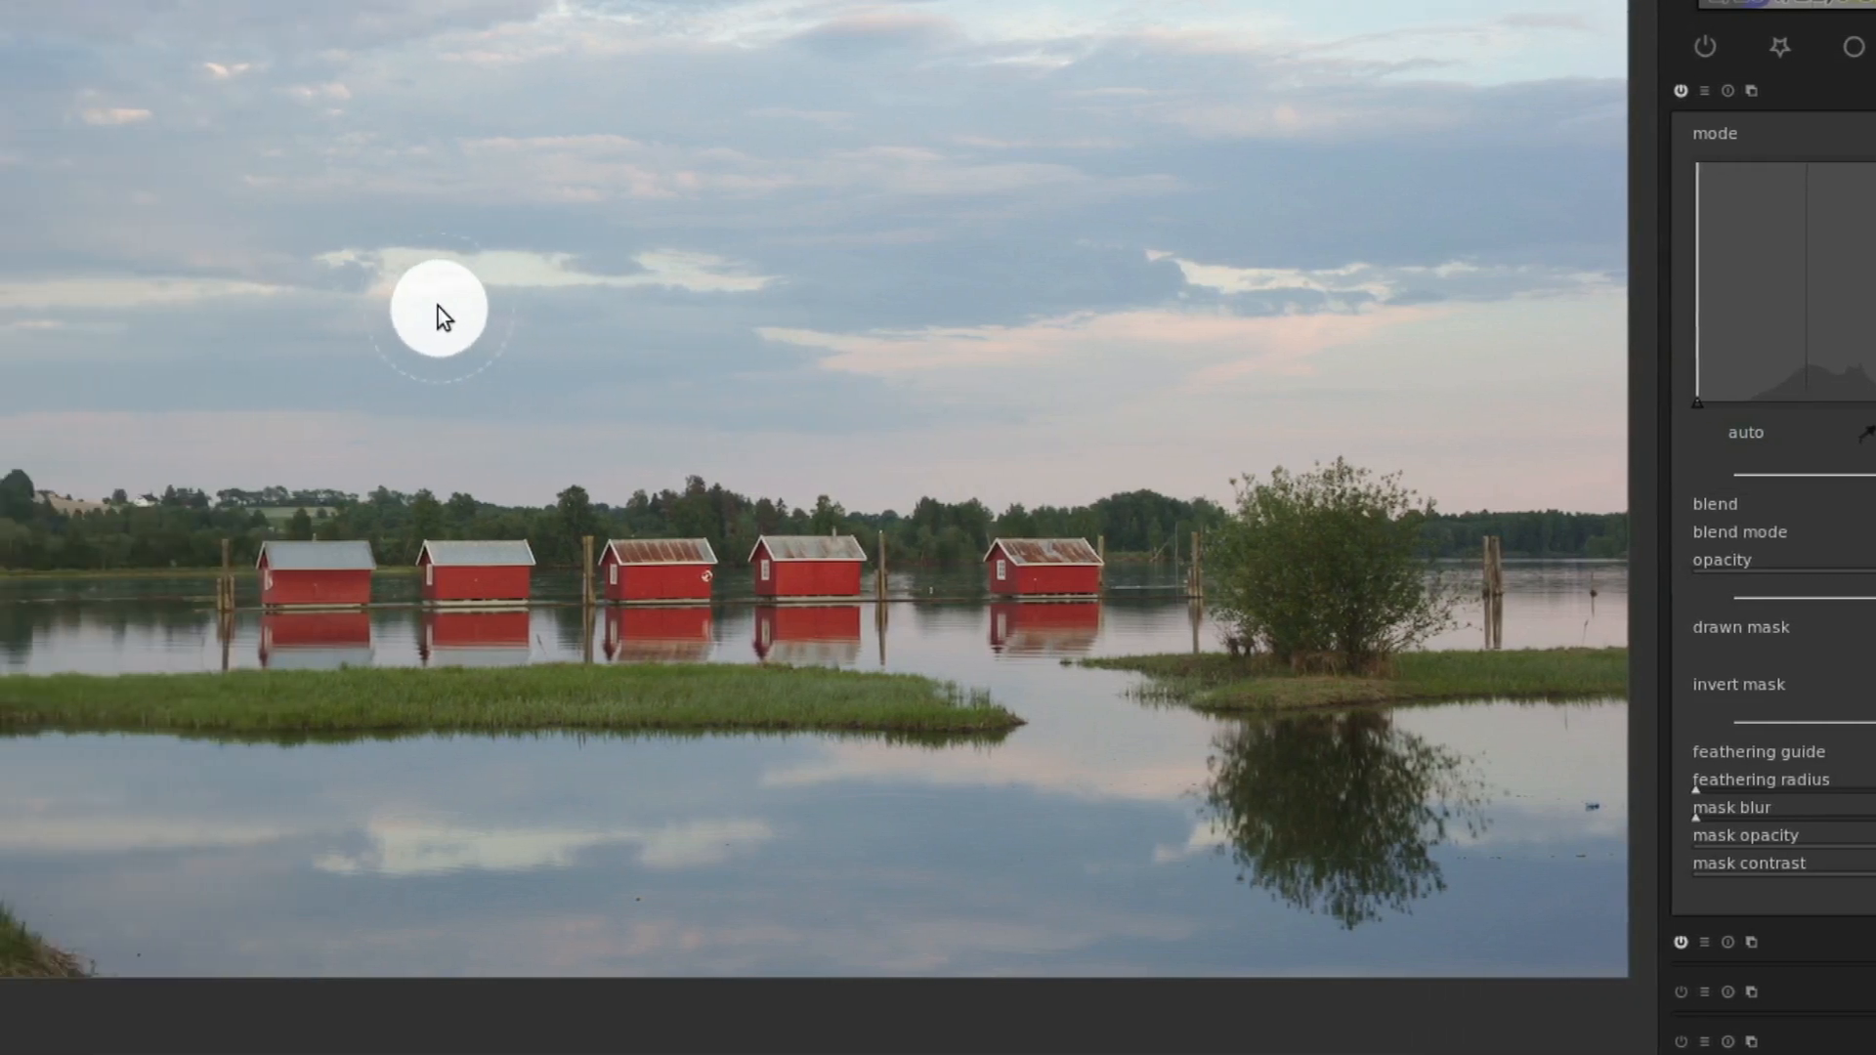
pyautogui.scroll(-3, 441, 314)
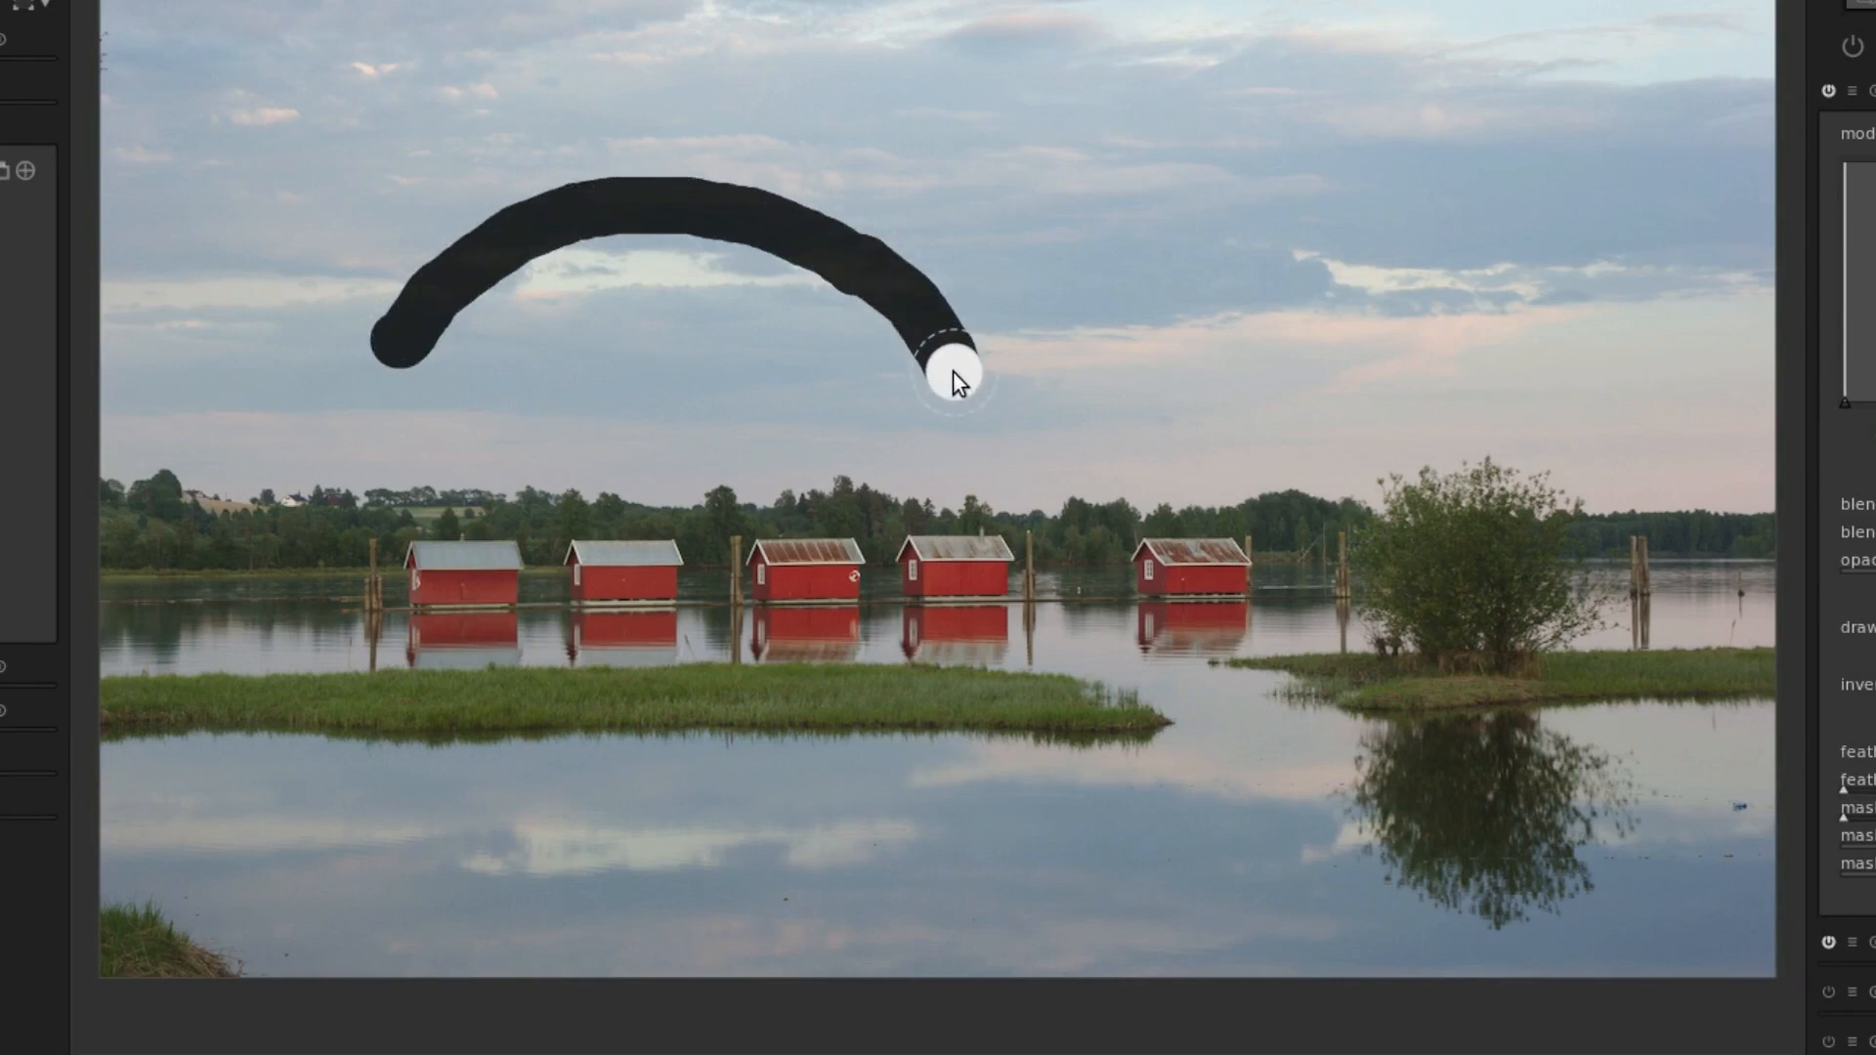
pyautogui.moveTo(953, 371); pyautogui.dragTo(952, 371)
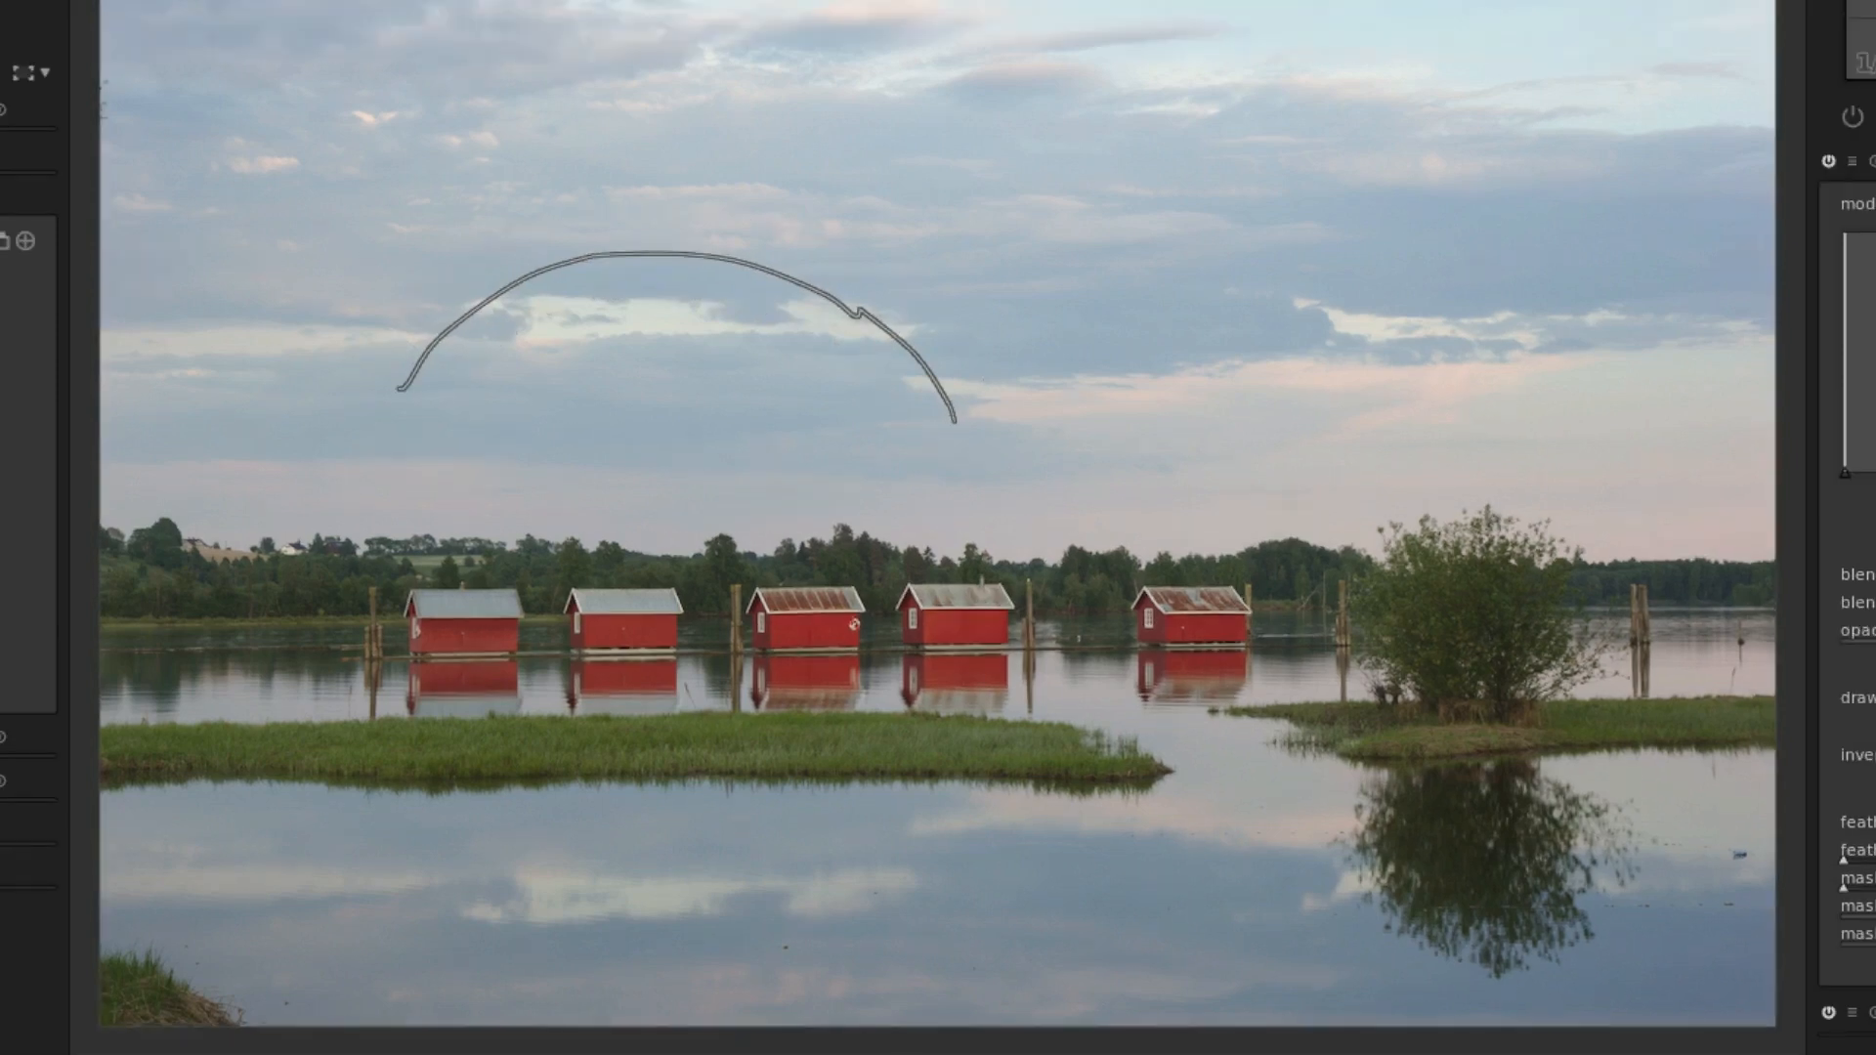
# Set smoothing of brush strokes to high in the preferences and close them.
pyautogui.click(1788, 2)
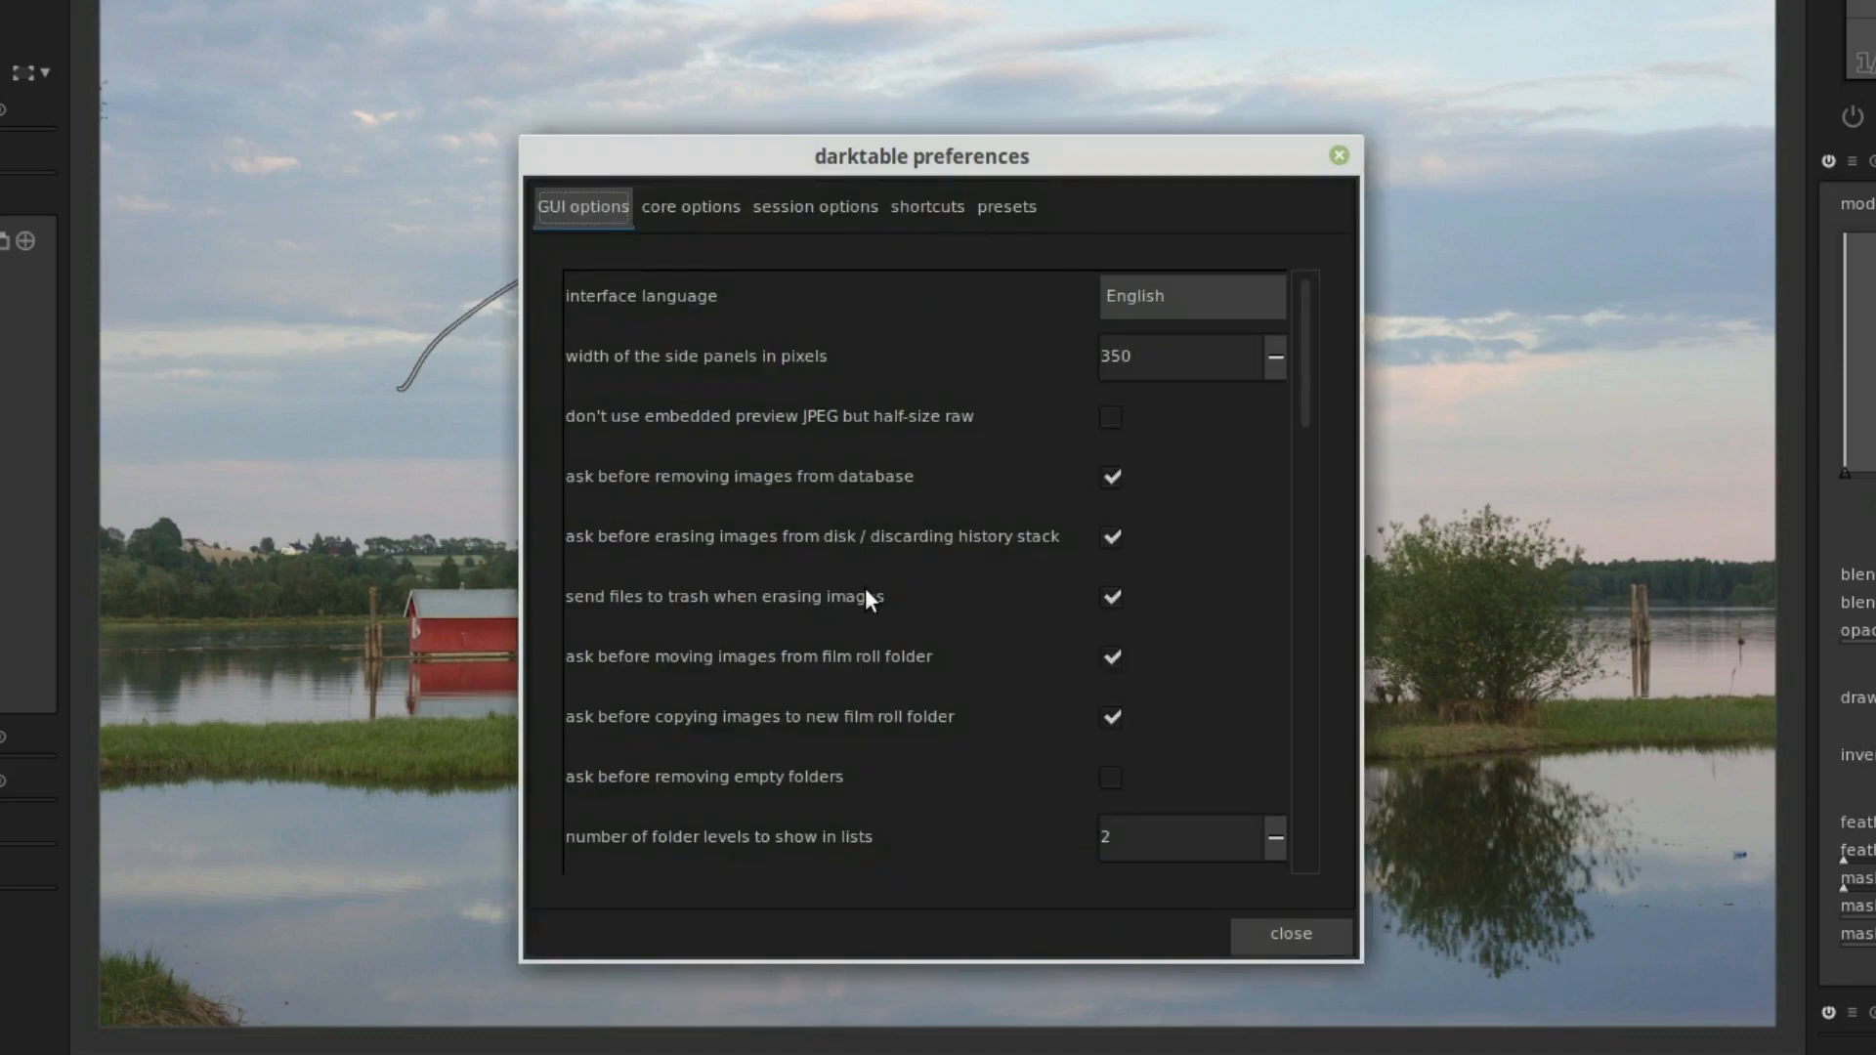
pyautogui.scroll(-10, 856, 596)
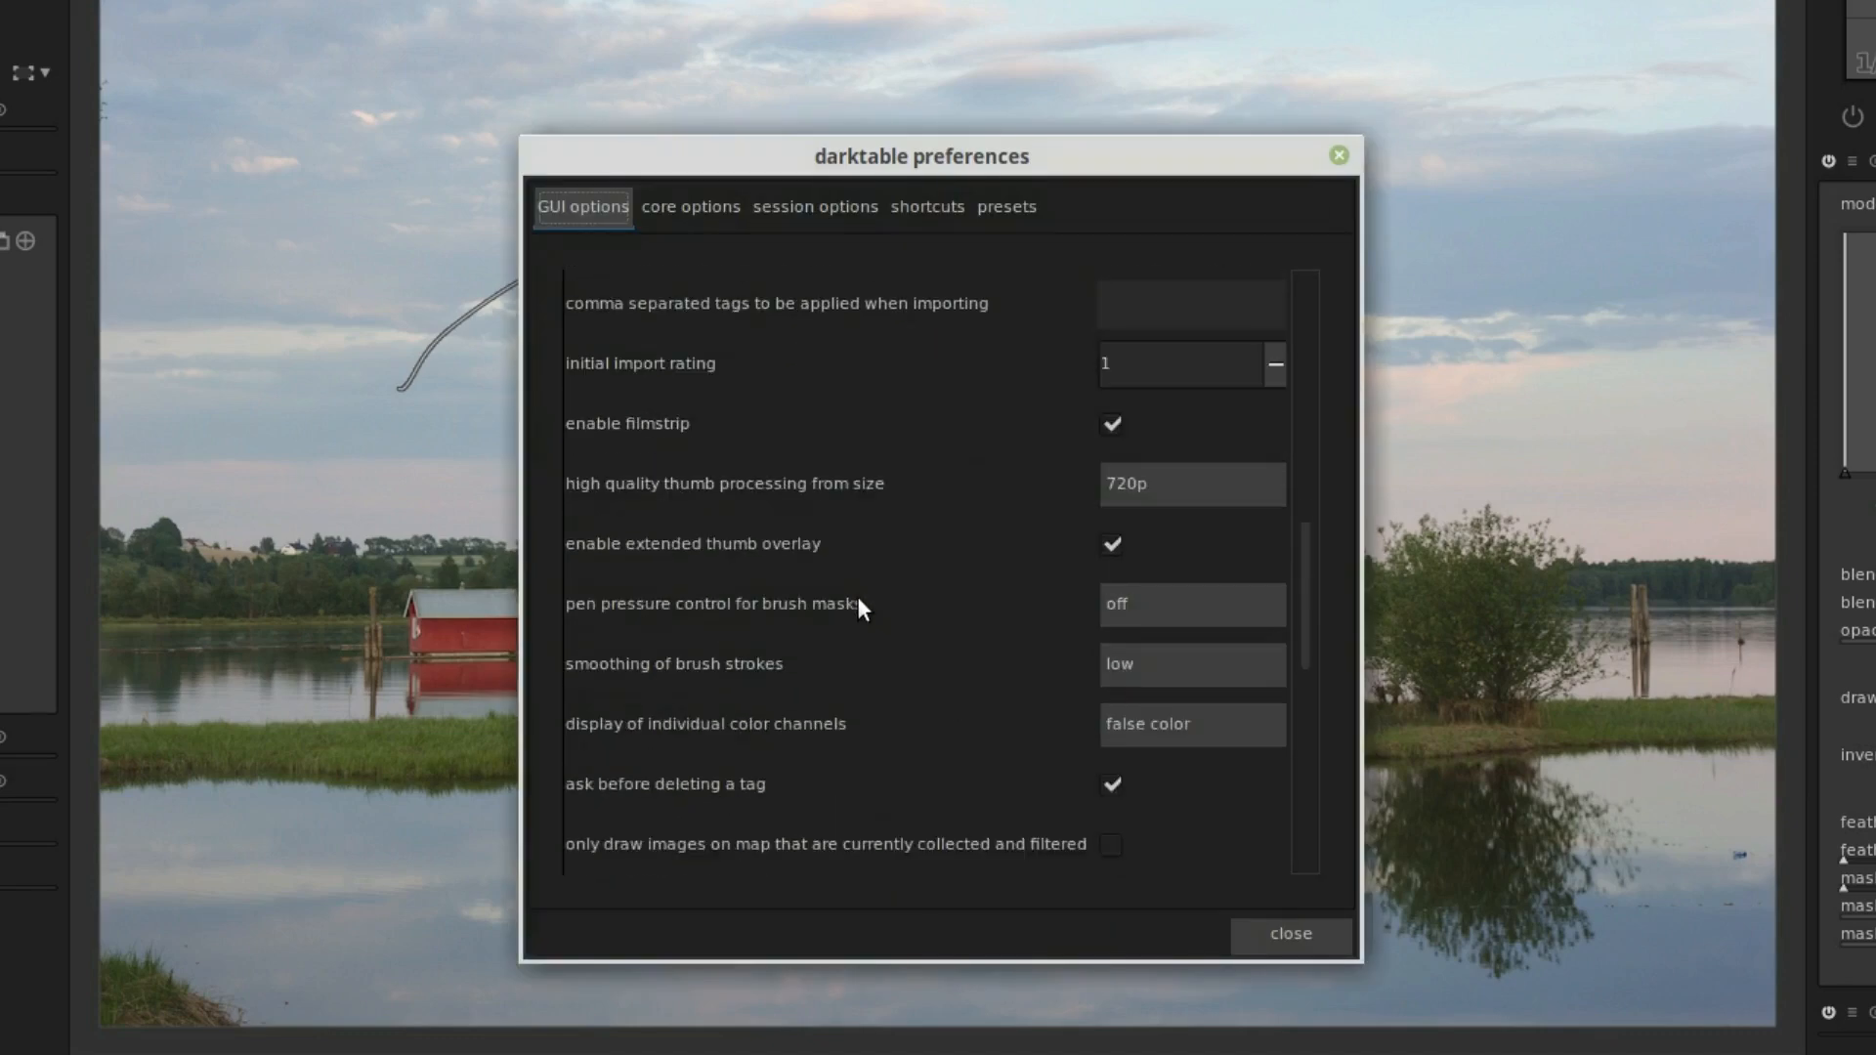
pyautogui.scroll(-1, 859, 607)
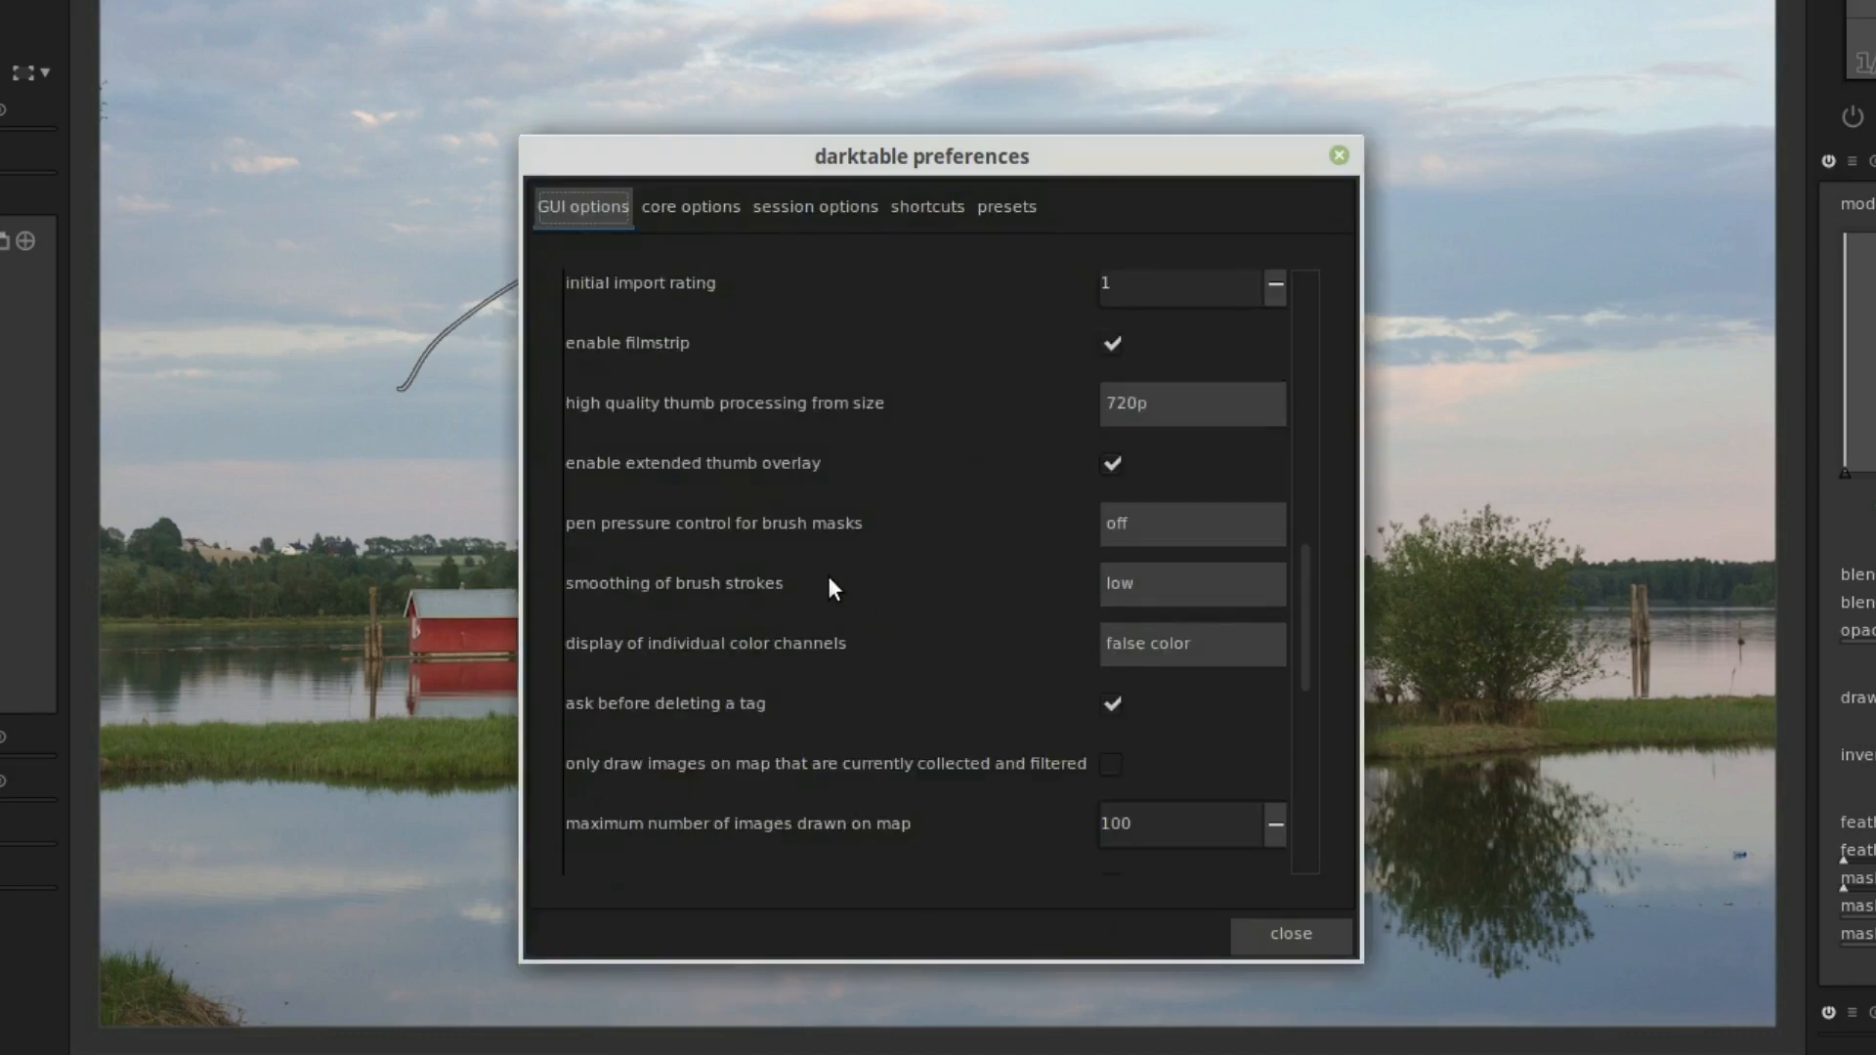
pyautogui.click(1204, 582)
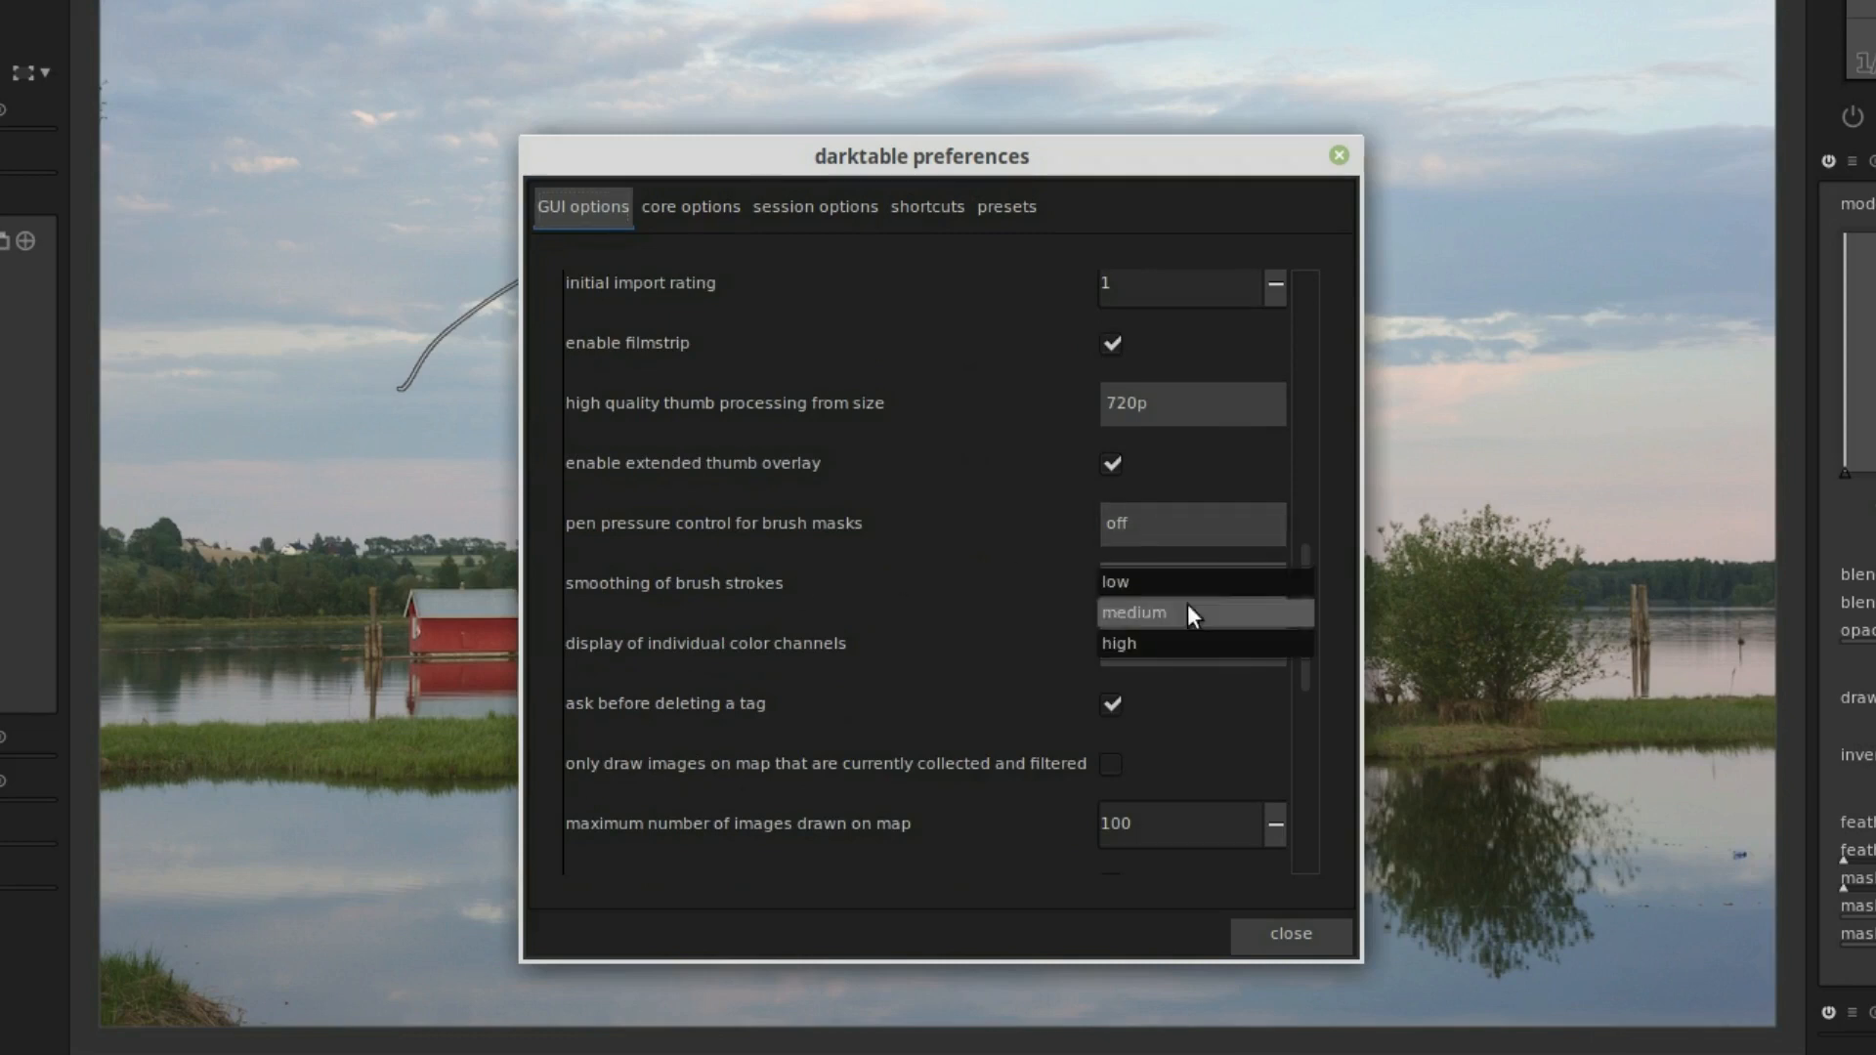
pyautogui.click(1178, 643)
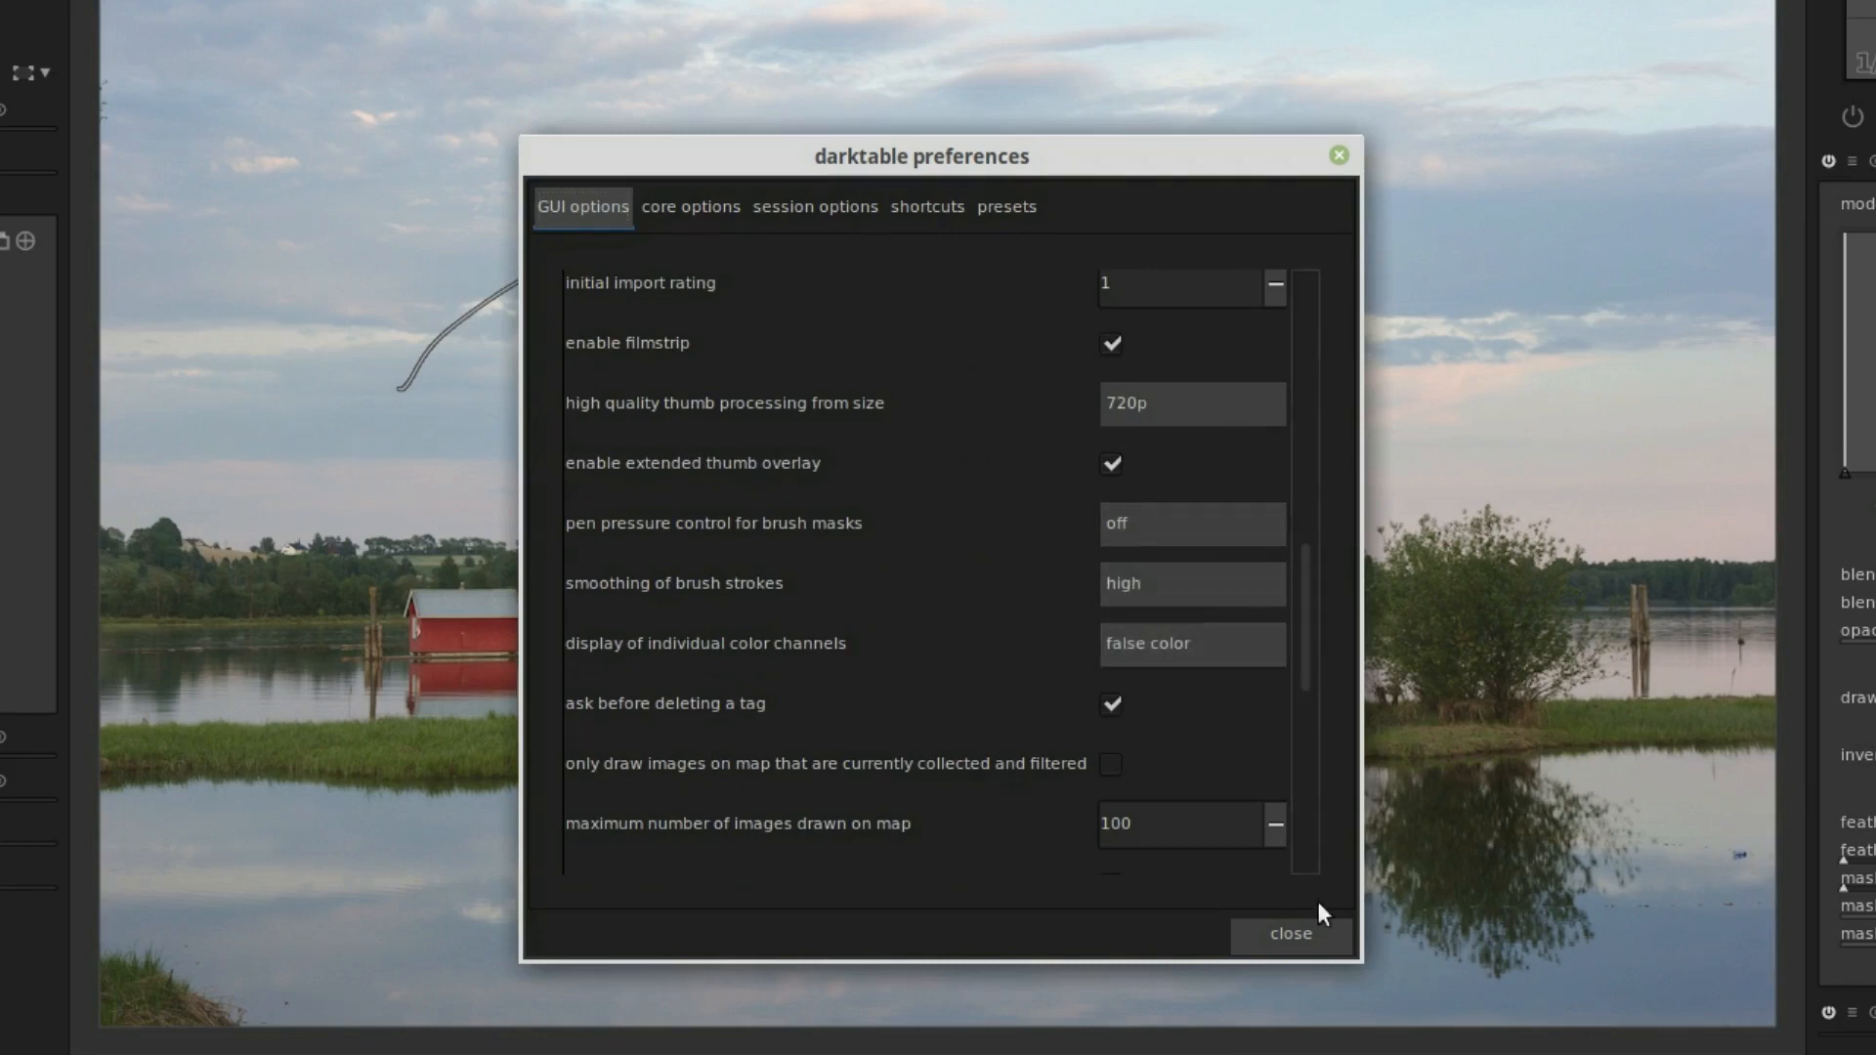
pyautogui.click(1282, 940)
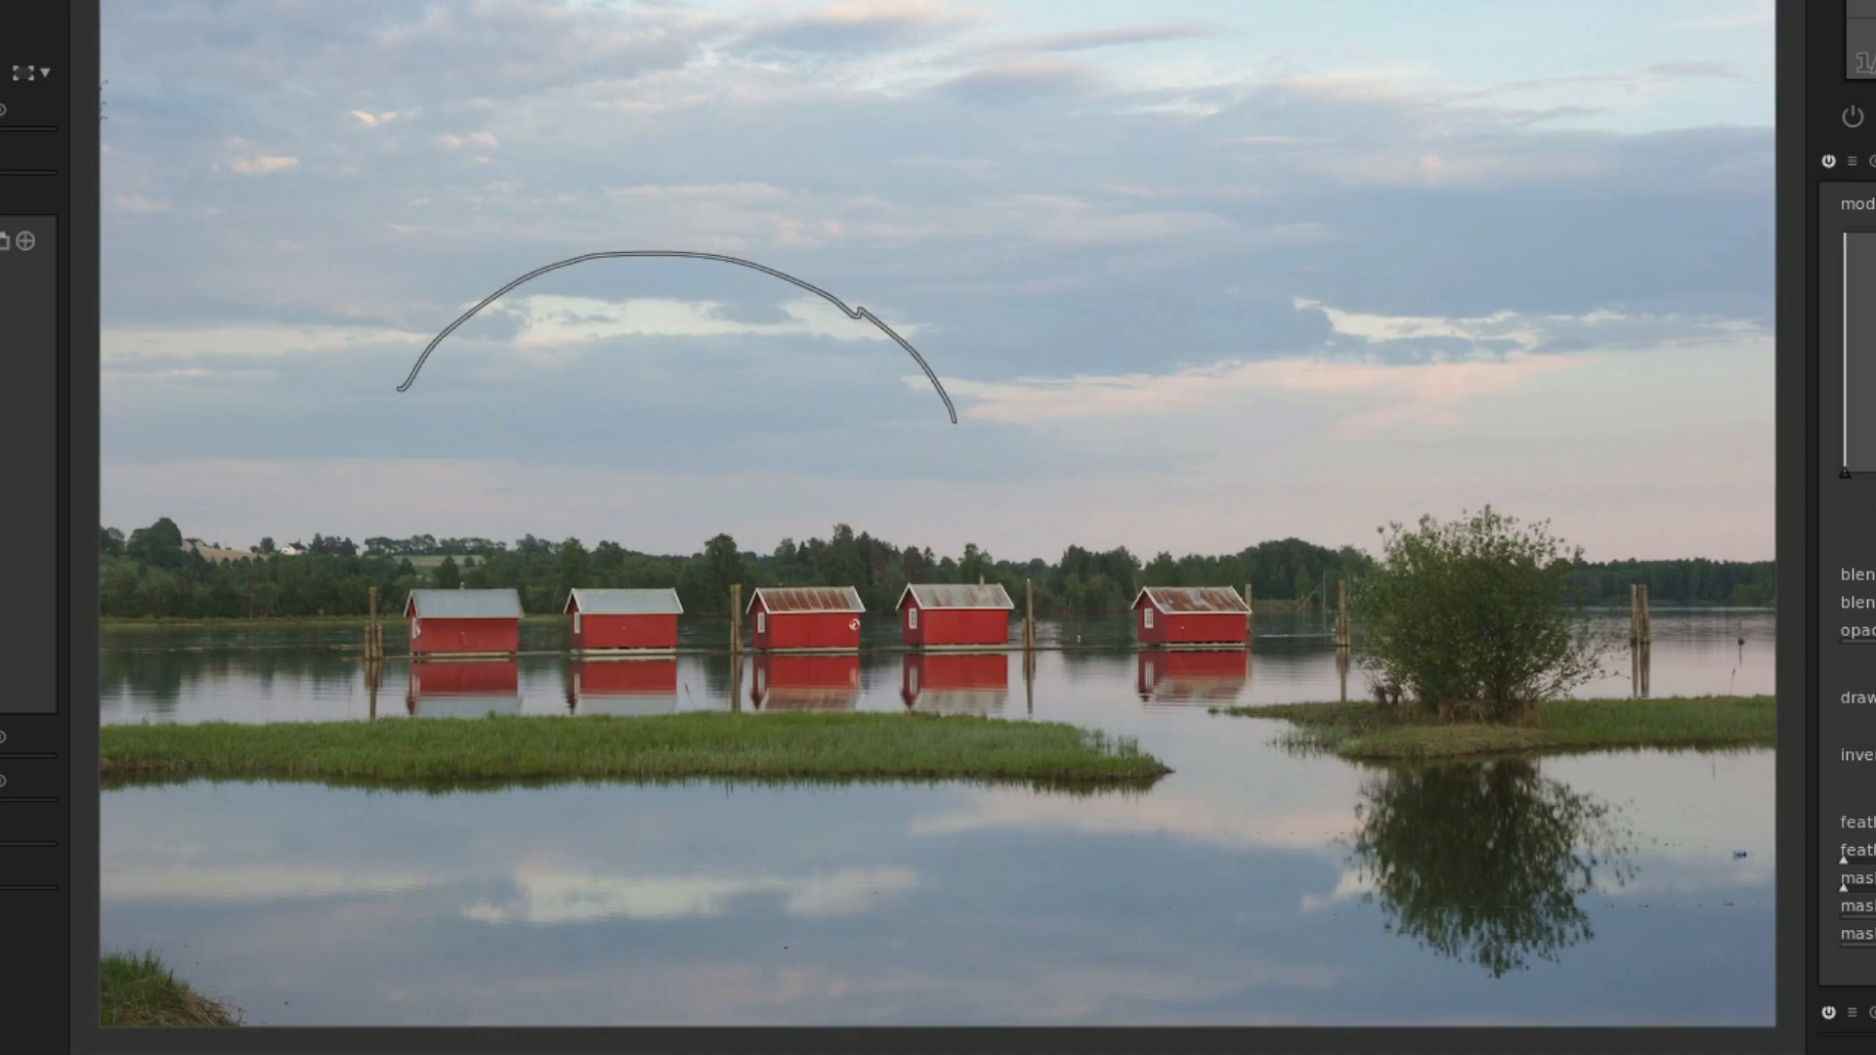
# Paint a second arched brush mask stroke over the boathouses and inspect its path and nodes against the first stroke.
pyautogui.click(1875, 726)
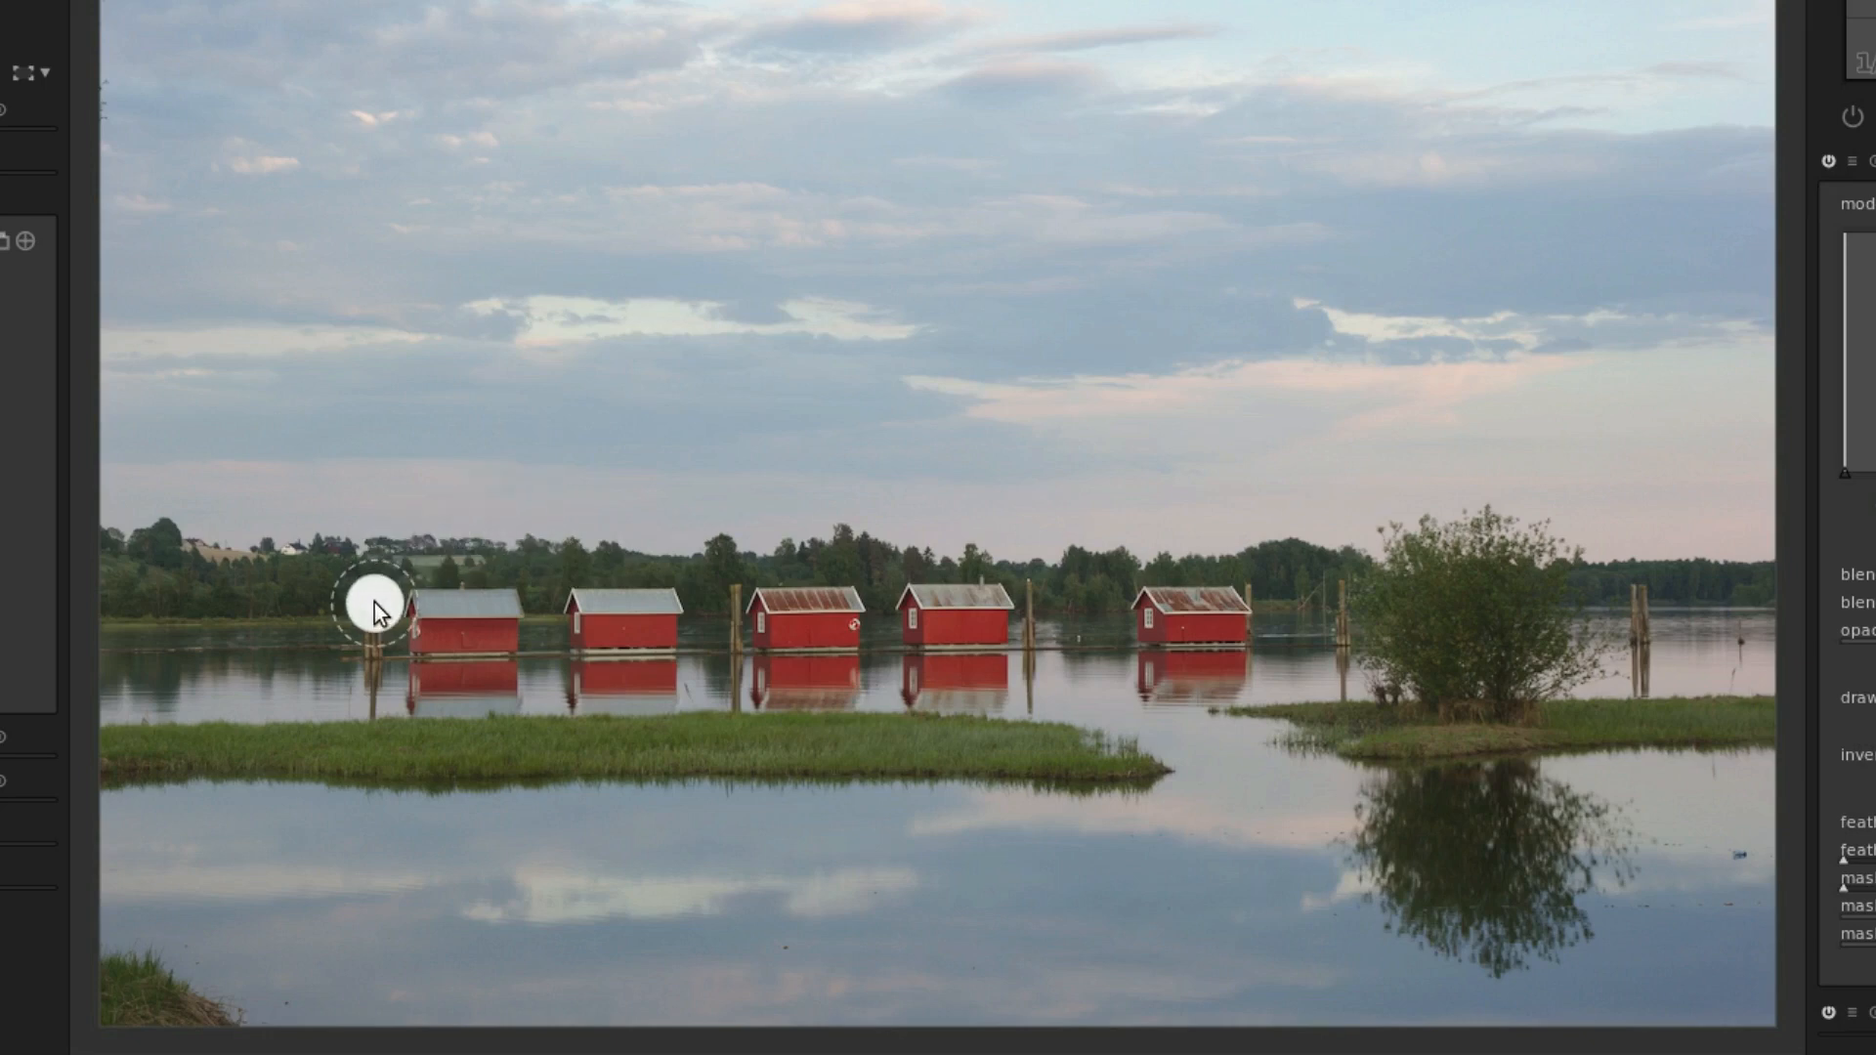
pyautogui.moveTo(412, 591); pyautogui.dragTo(477, 504)
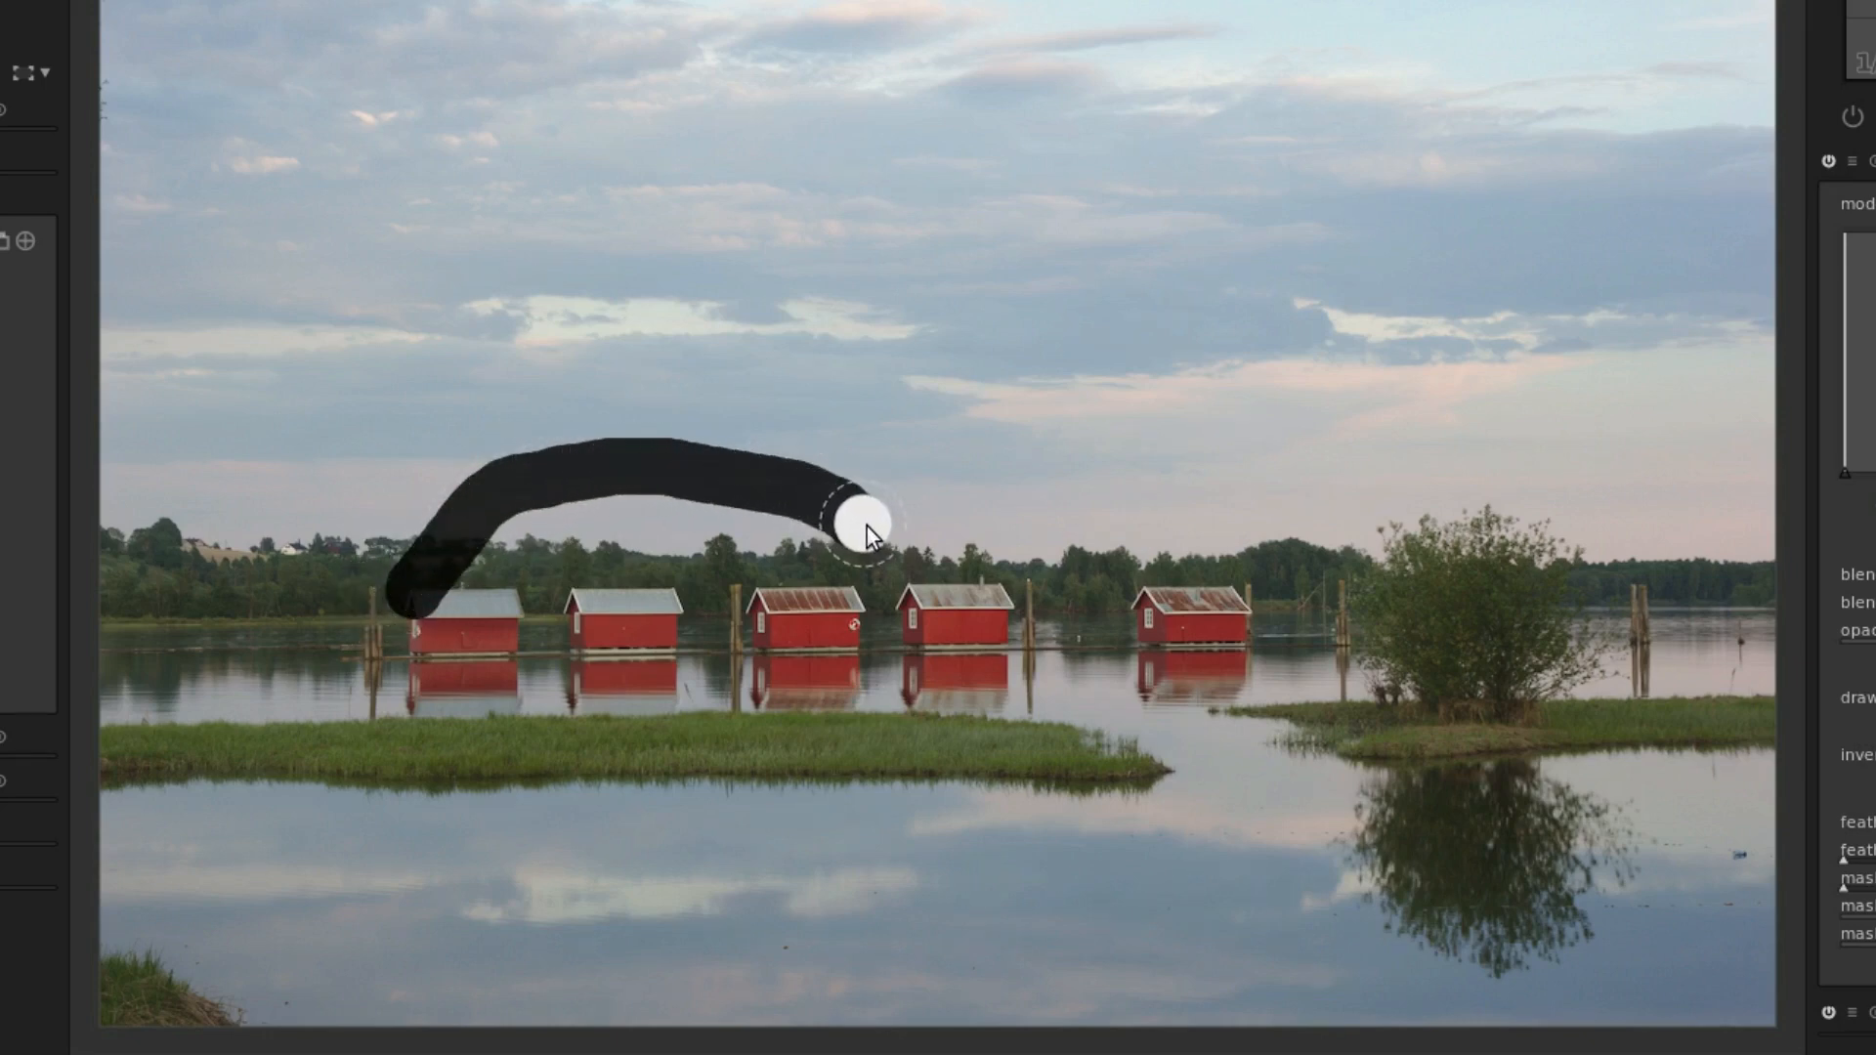
pyautogui.moveTo(955, 635); pyautogui.dragTo(957, 635)
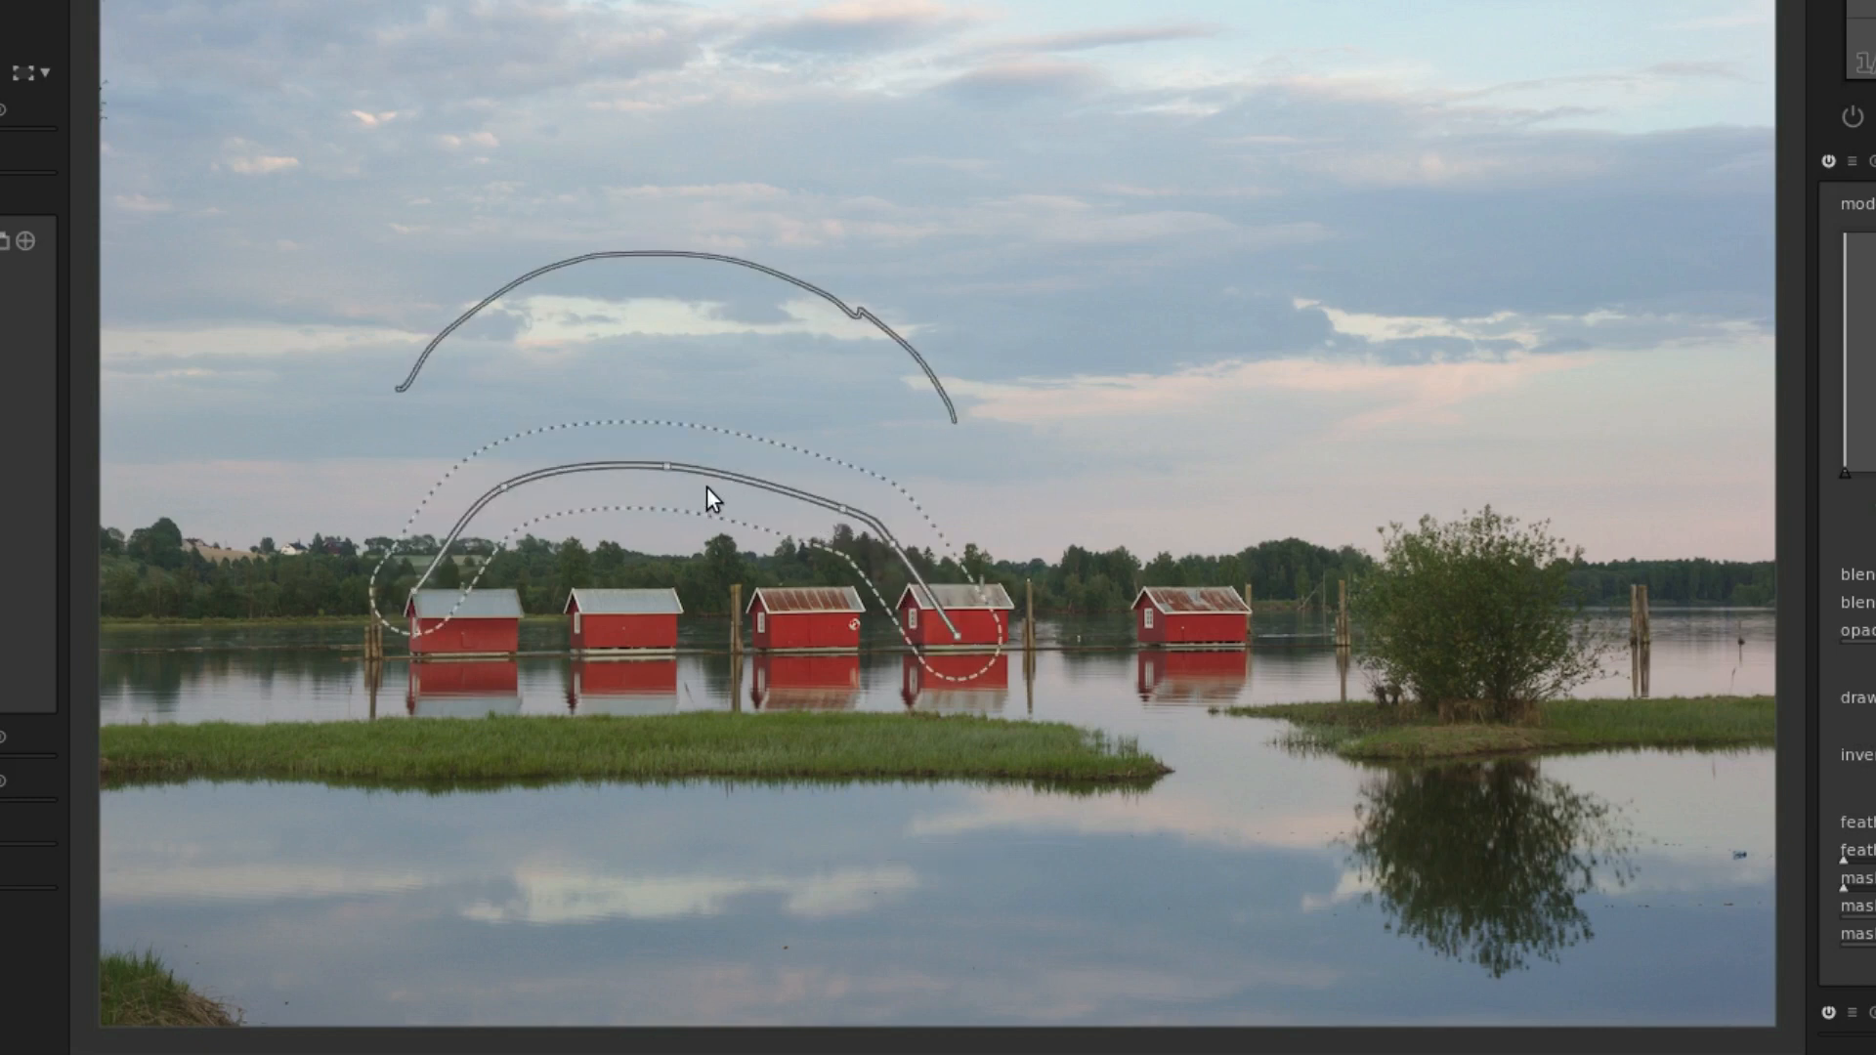
pyautogui.click(711, 257)
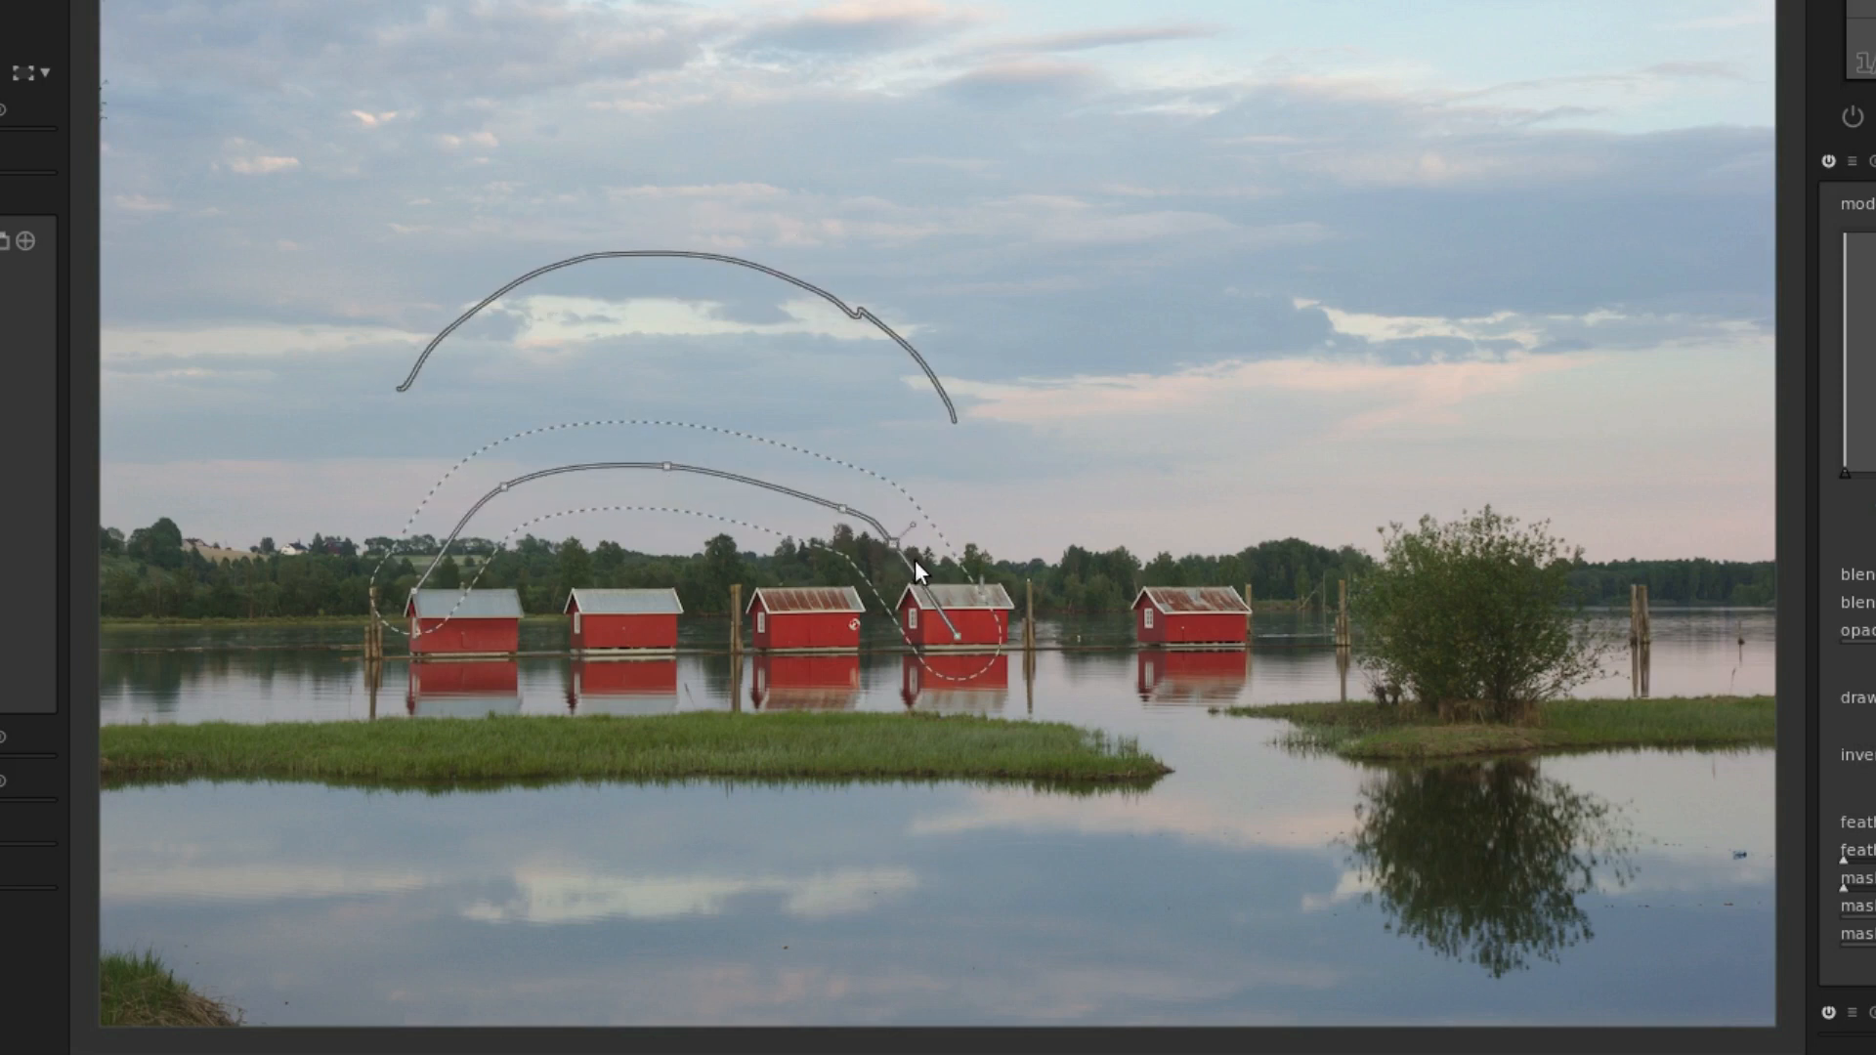
pyautogui.moveTo(915, 562); pyautogui.dragTo(928, 562)
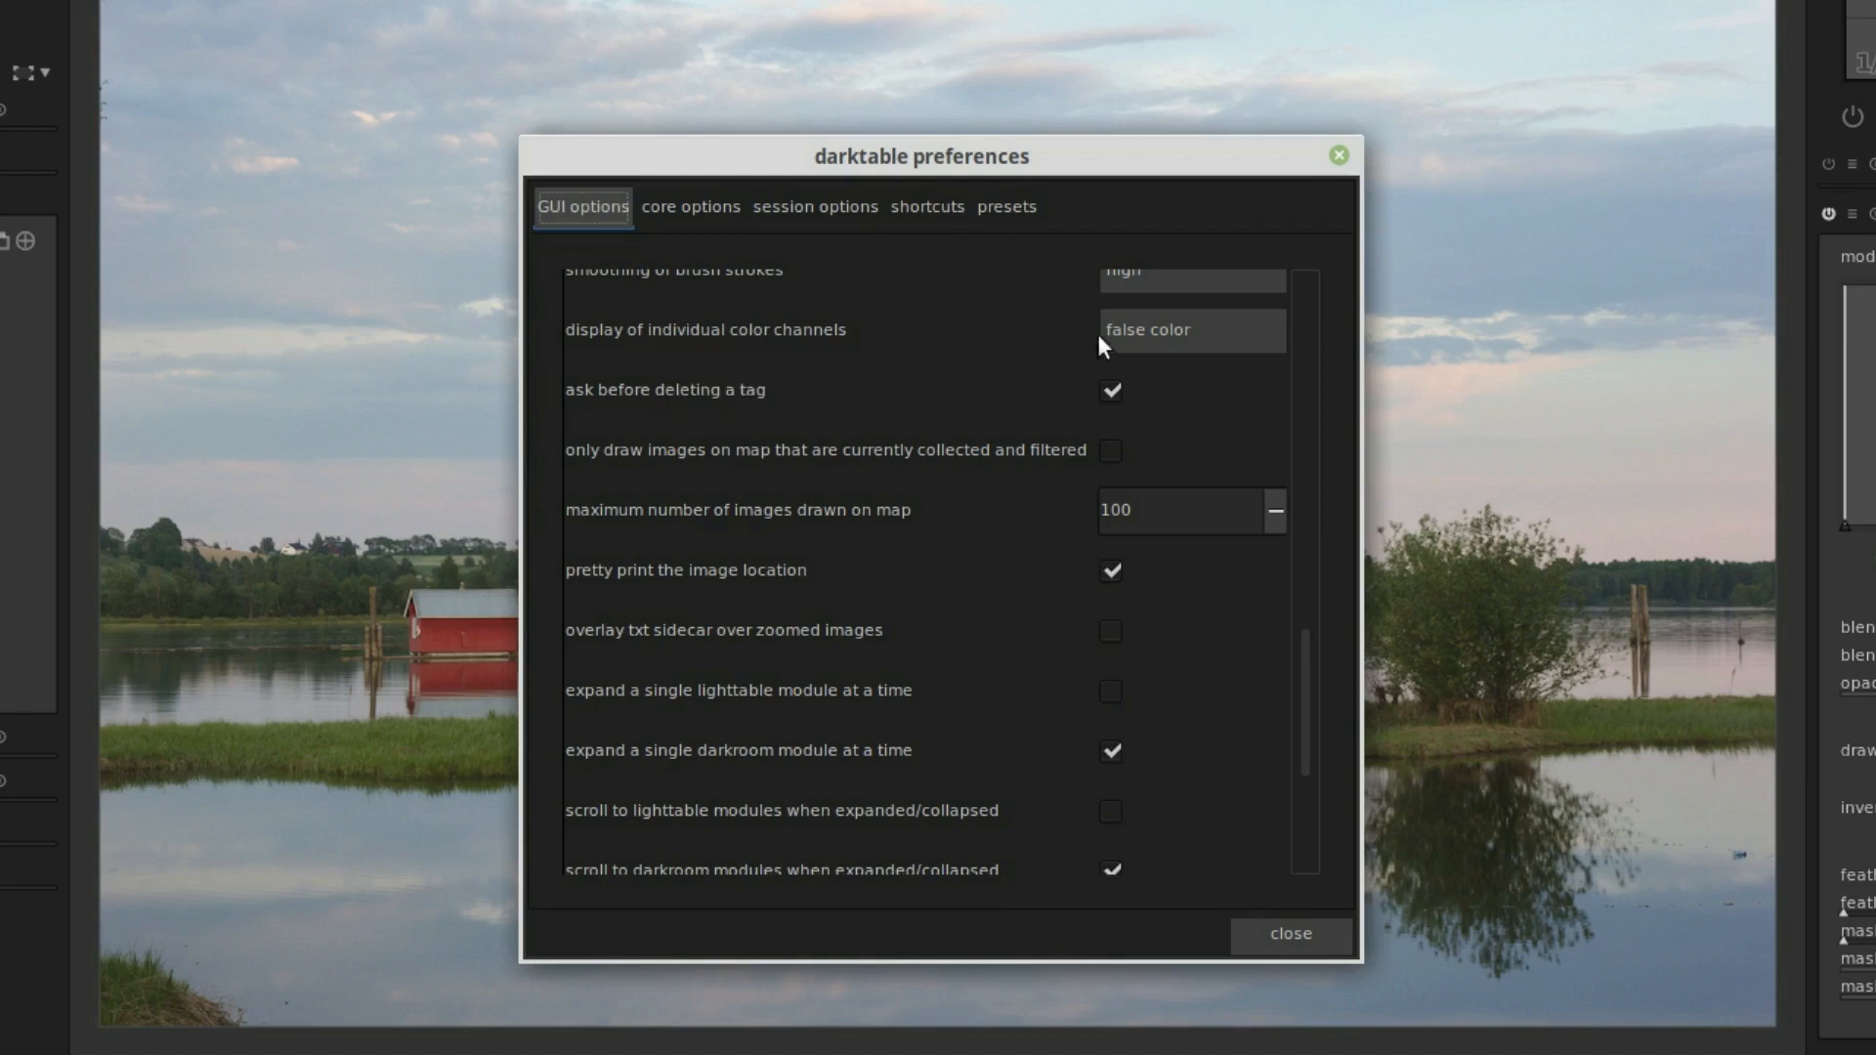
# Review the options for display of individual color channels, keep false color, and close the preferences.
pyautogui.click(1206, 325)
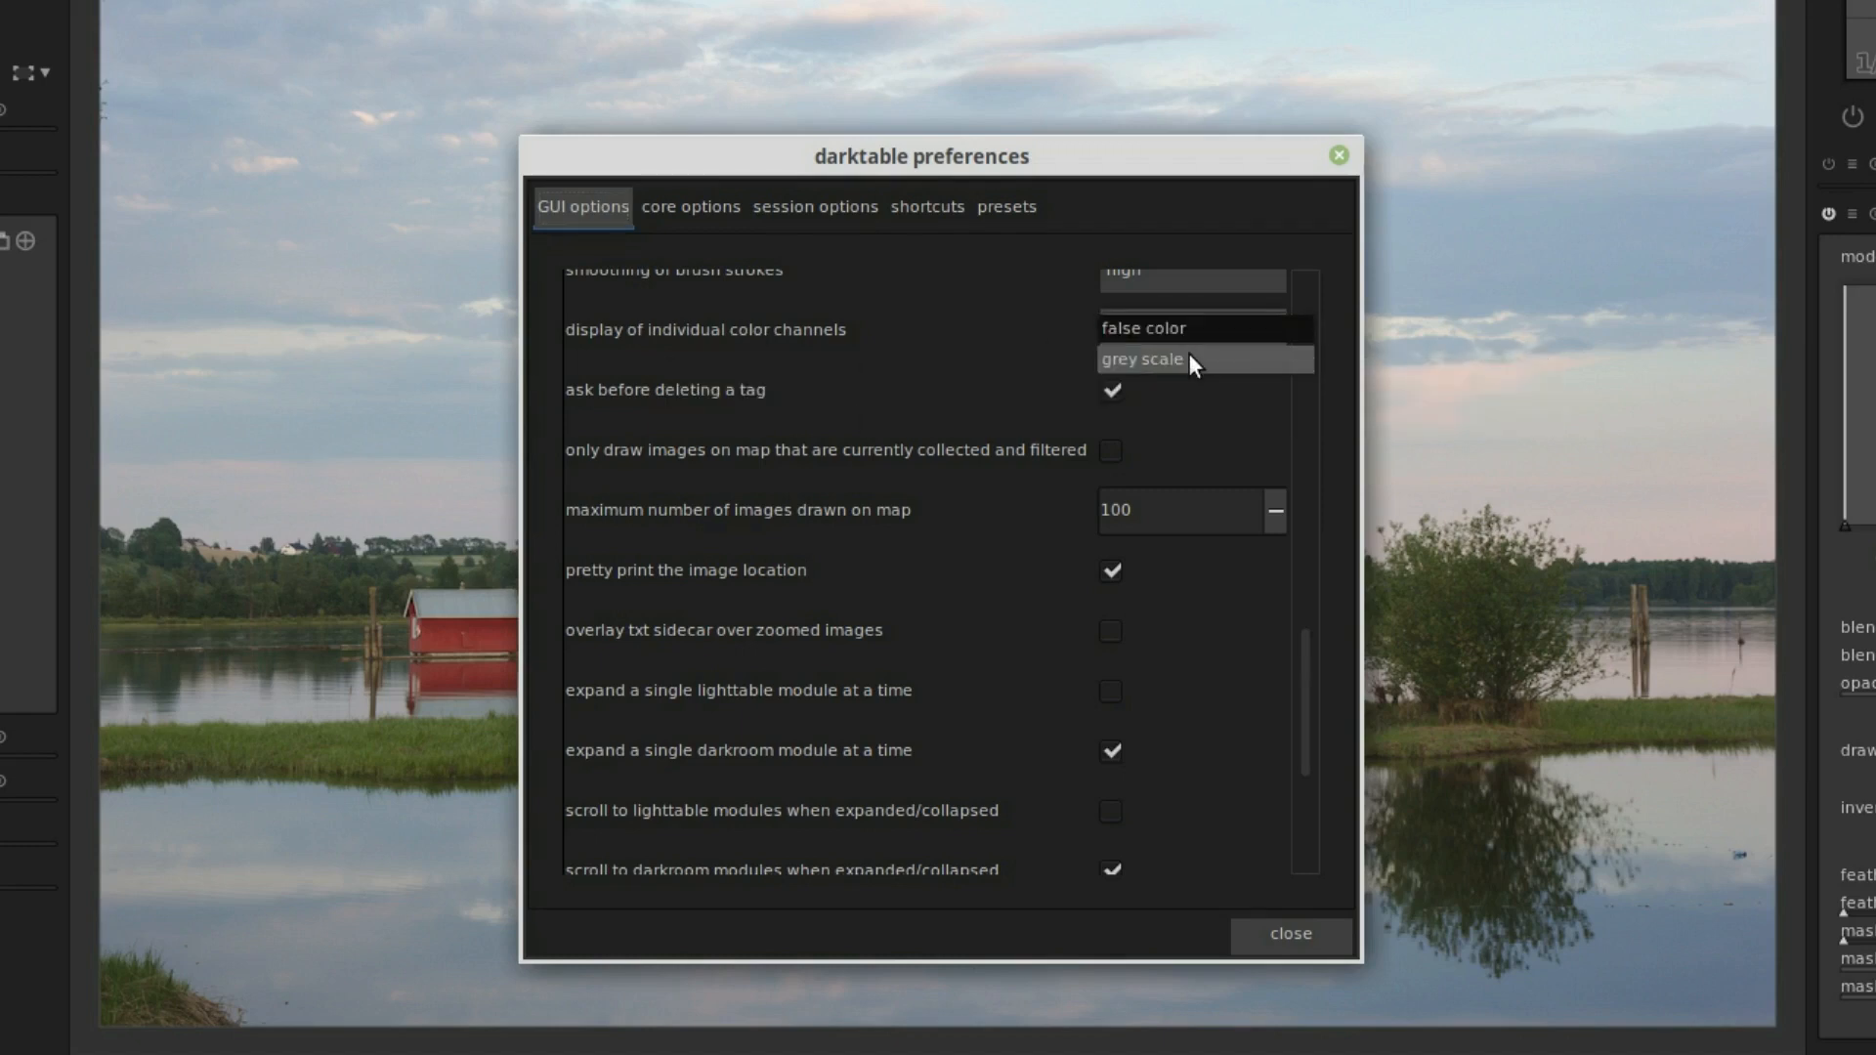
pyautogui.click(1197, 328)
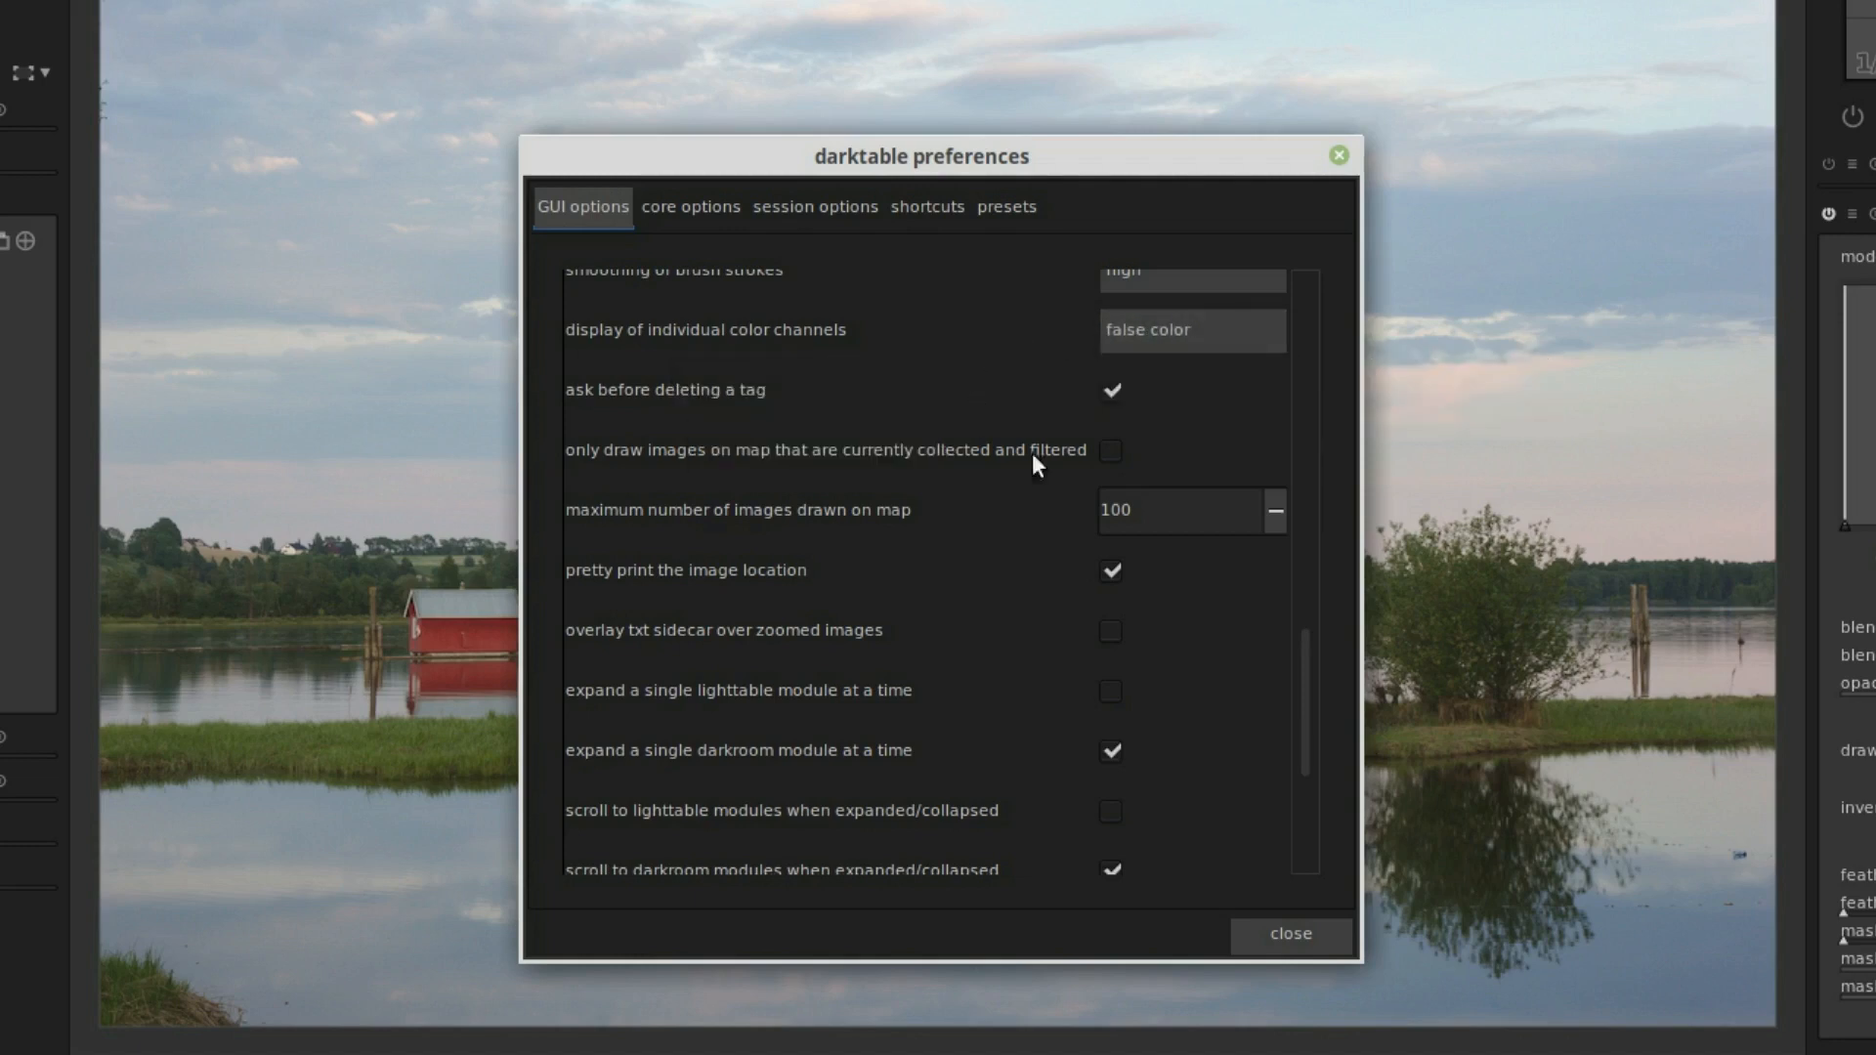
pyautogui.click(1300, 930)
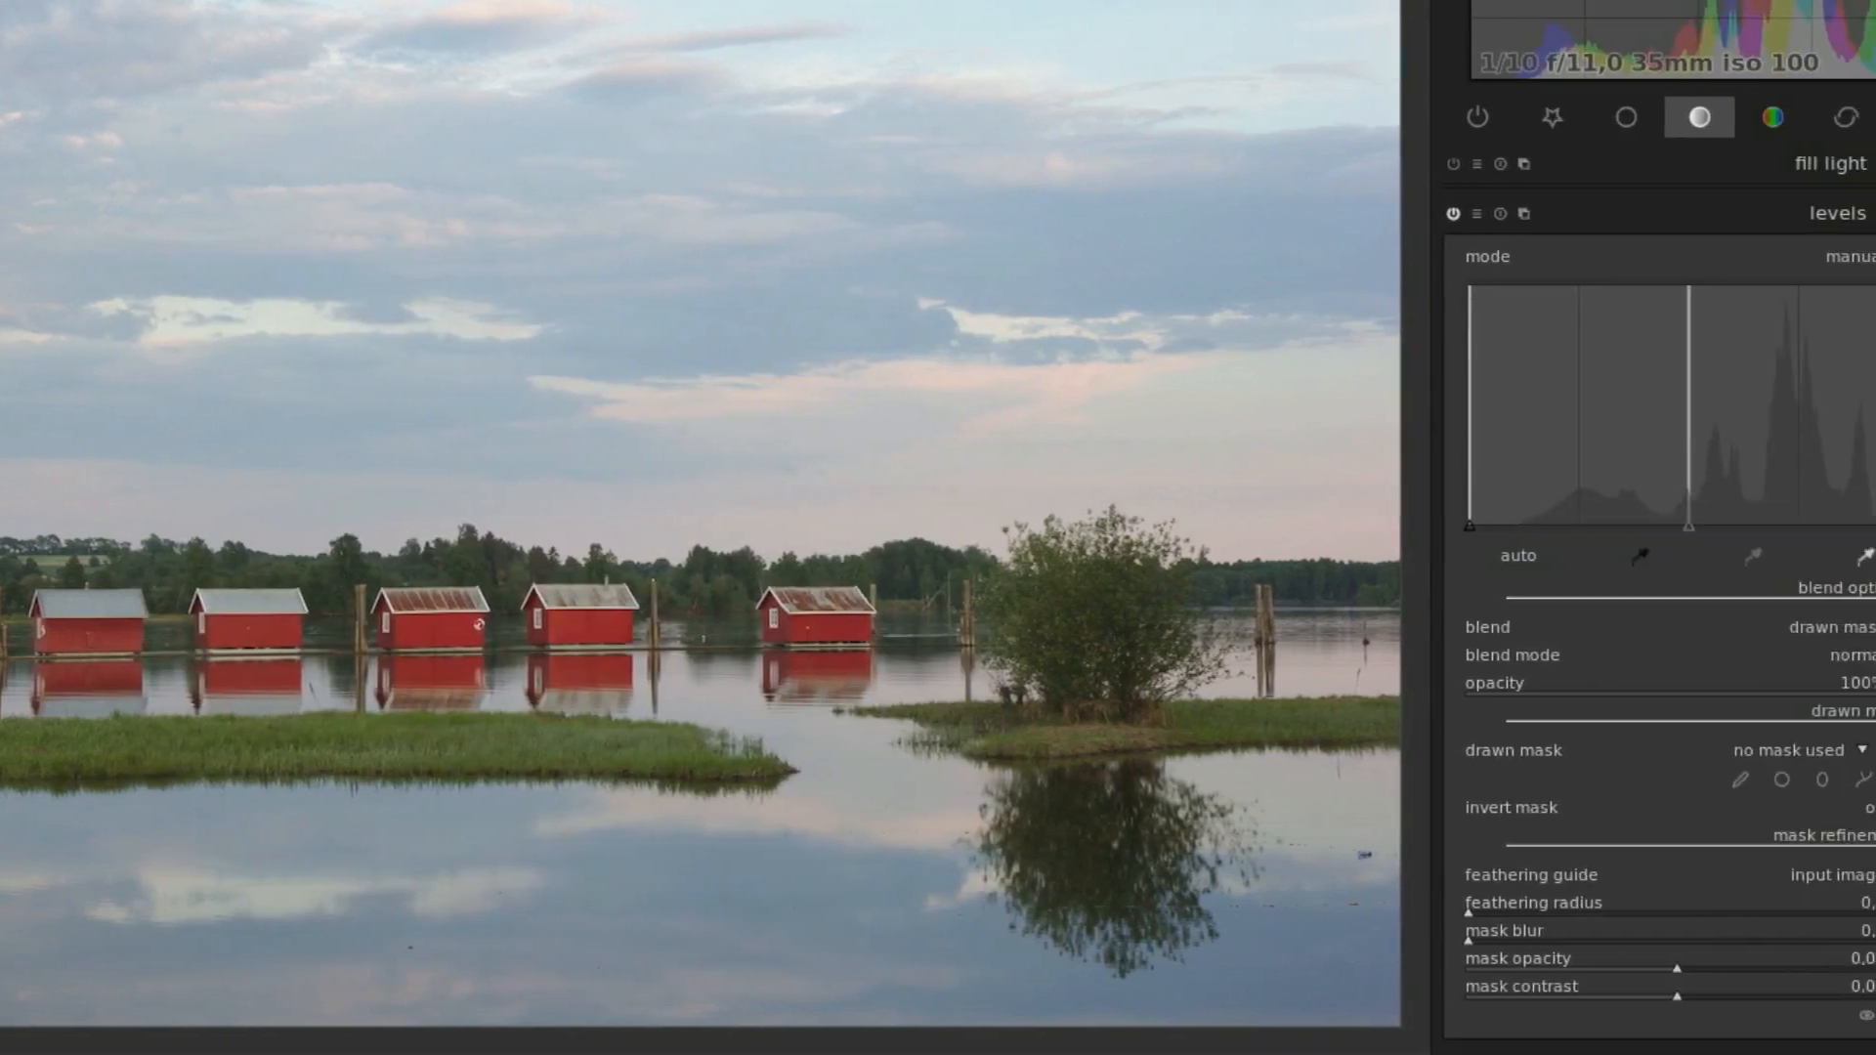
# Set the levels module's blending to parametric mask and preview the L, a, b, C and h channels on the image.
pyautogui.click(1766, 625)
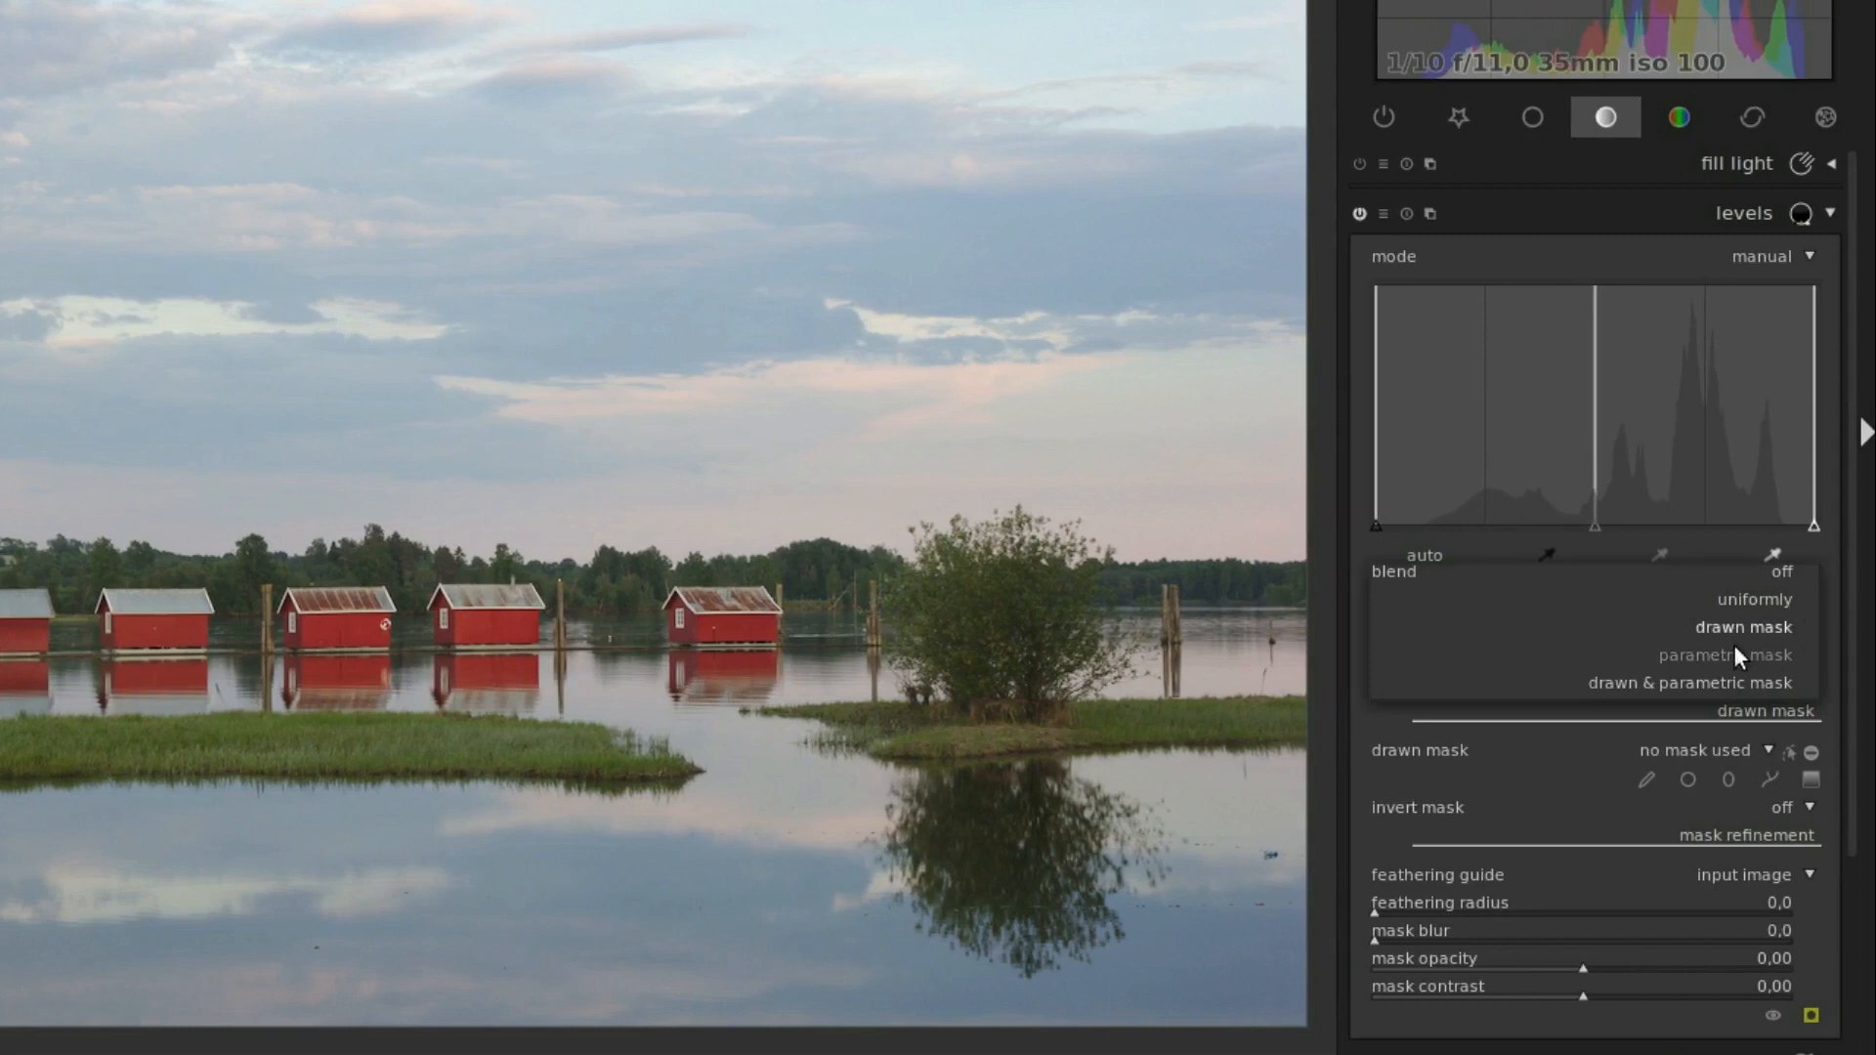
pyautogui.click(1732, 653)
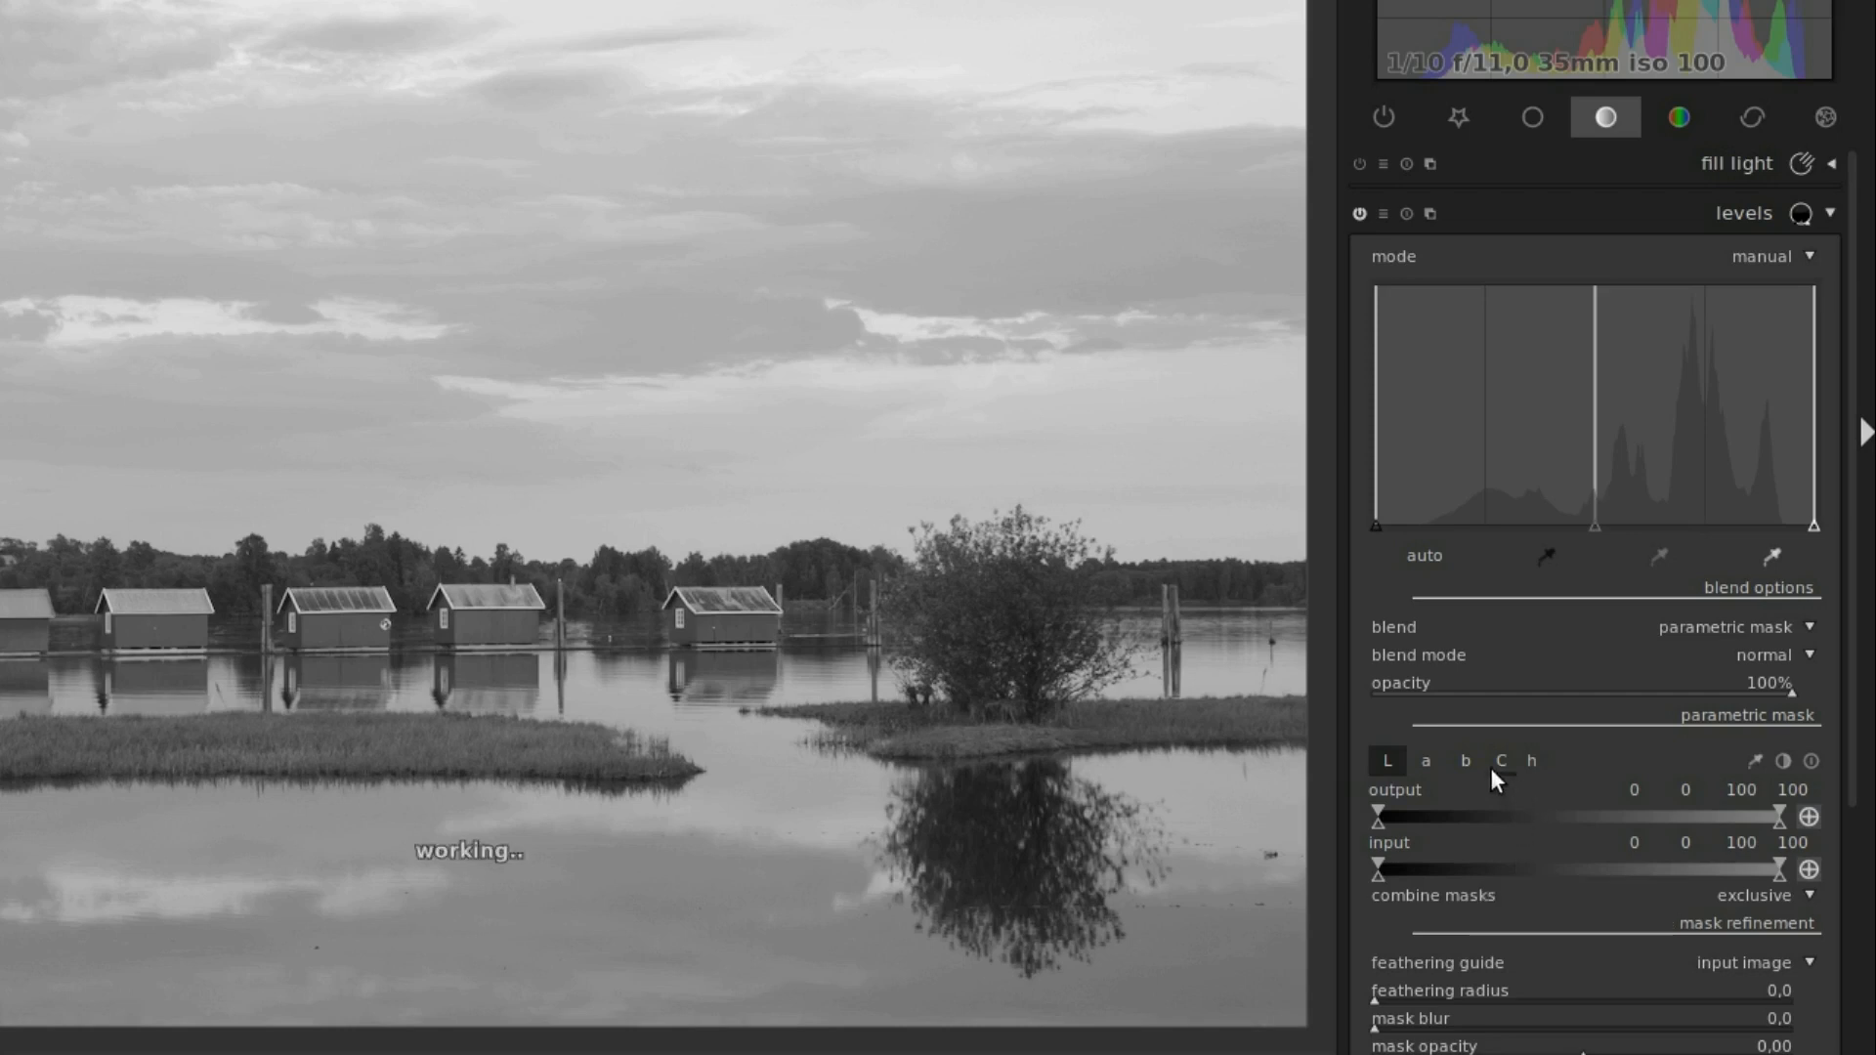
pyautogui.click(1425, 760)
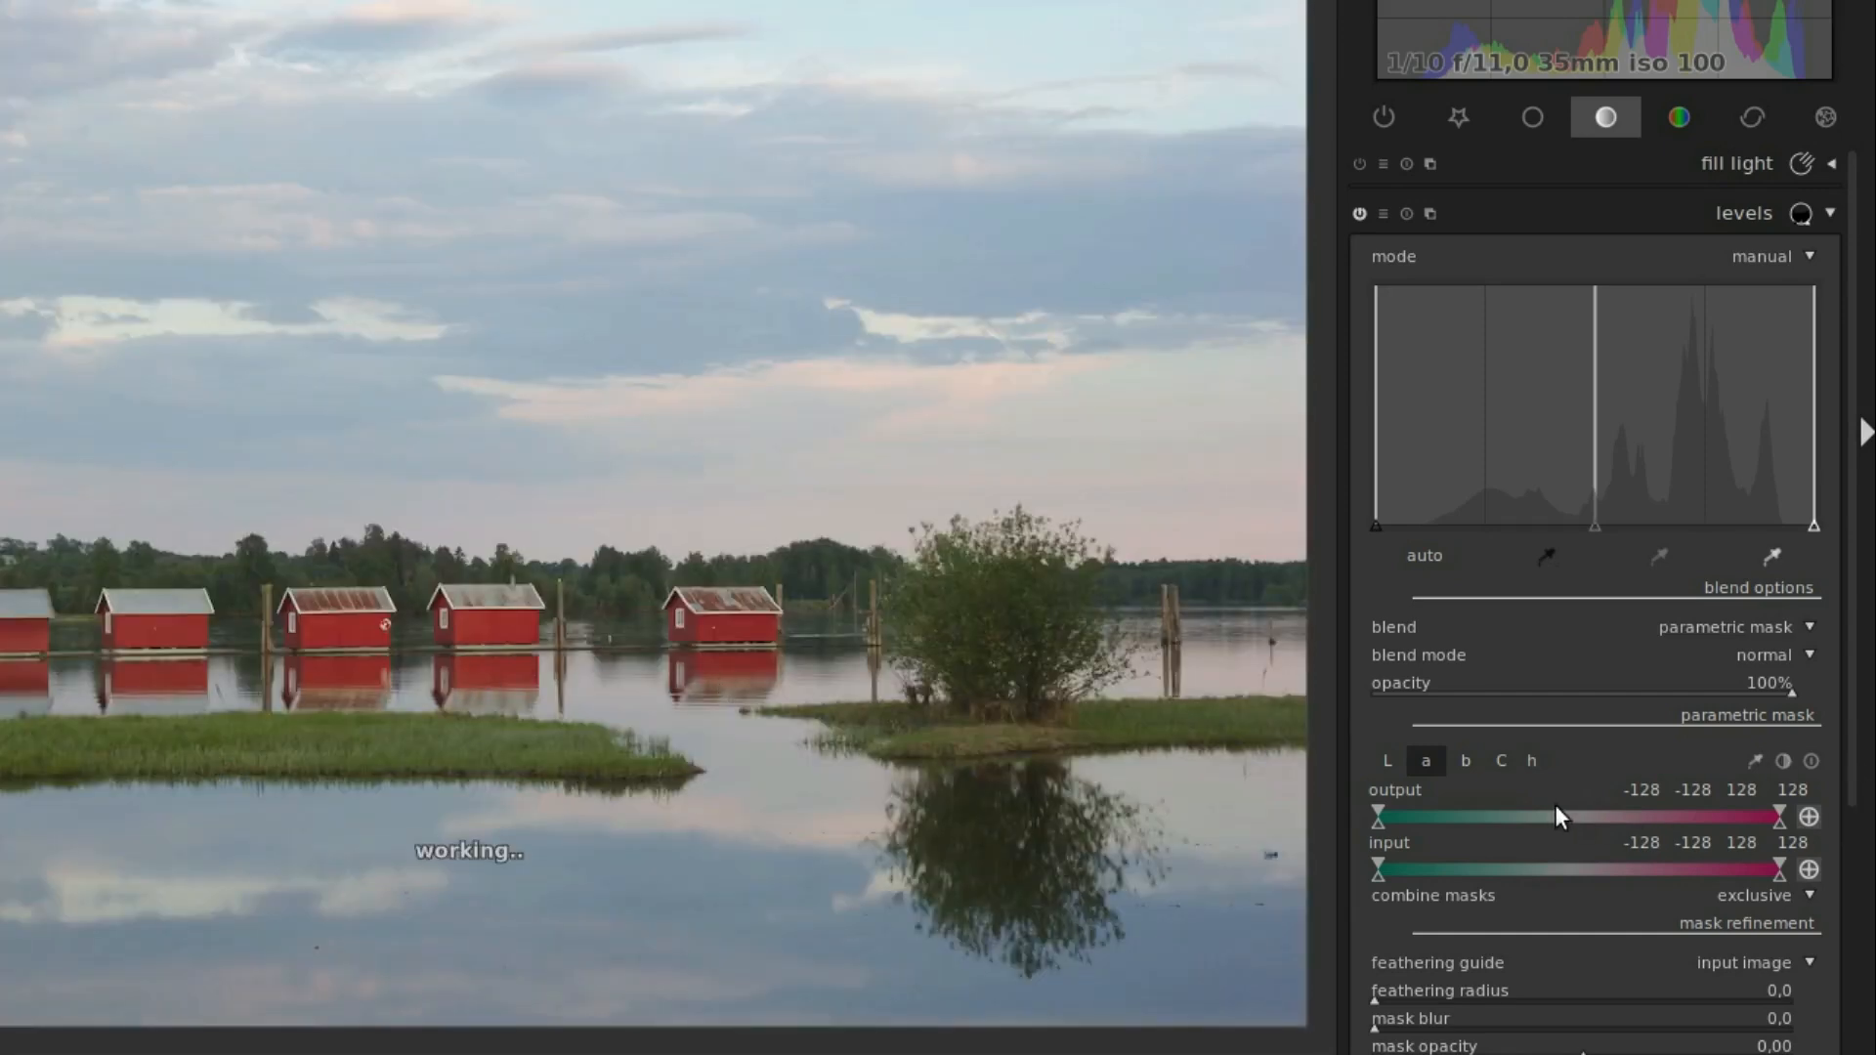
pyautogui.moveTo(1568, 812)
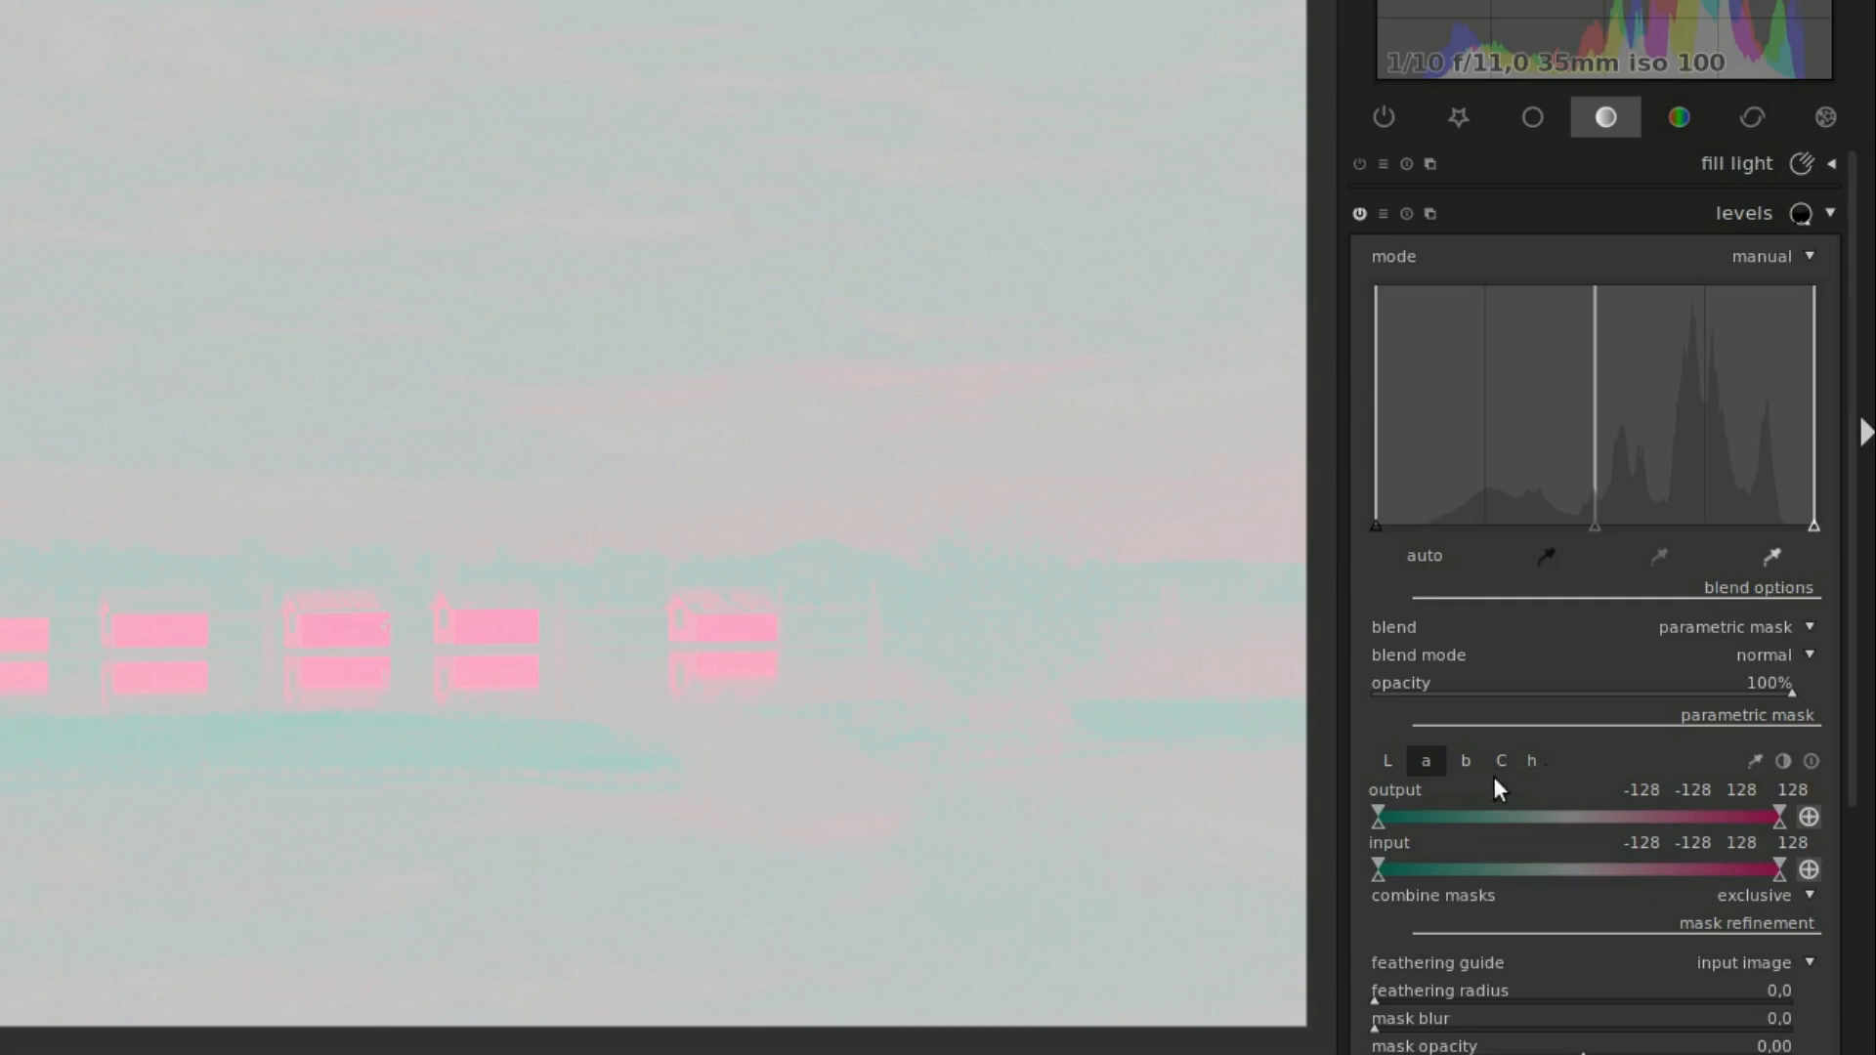
pyautogui.click(1464, 760)
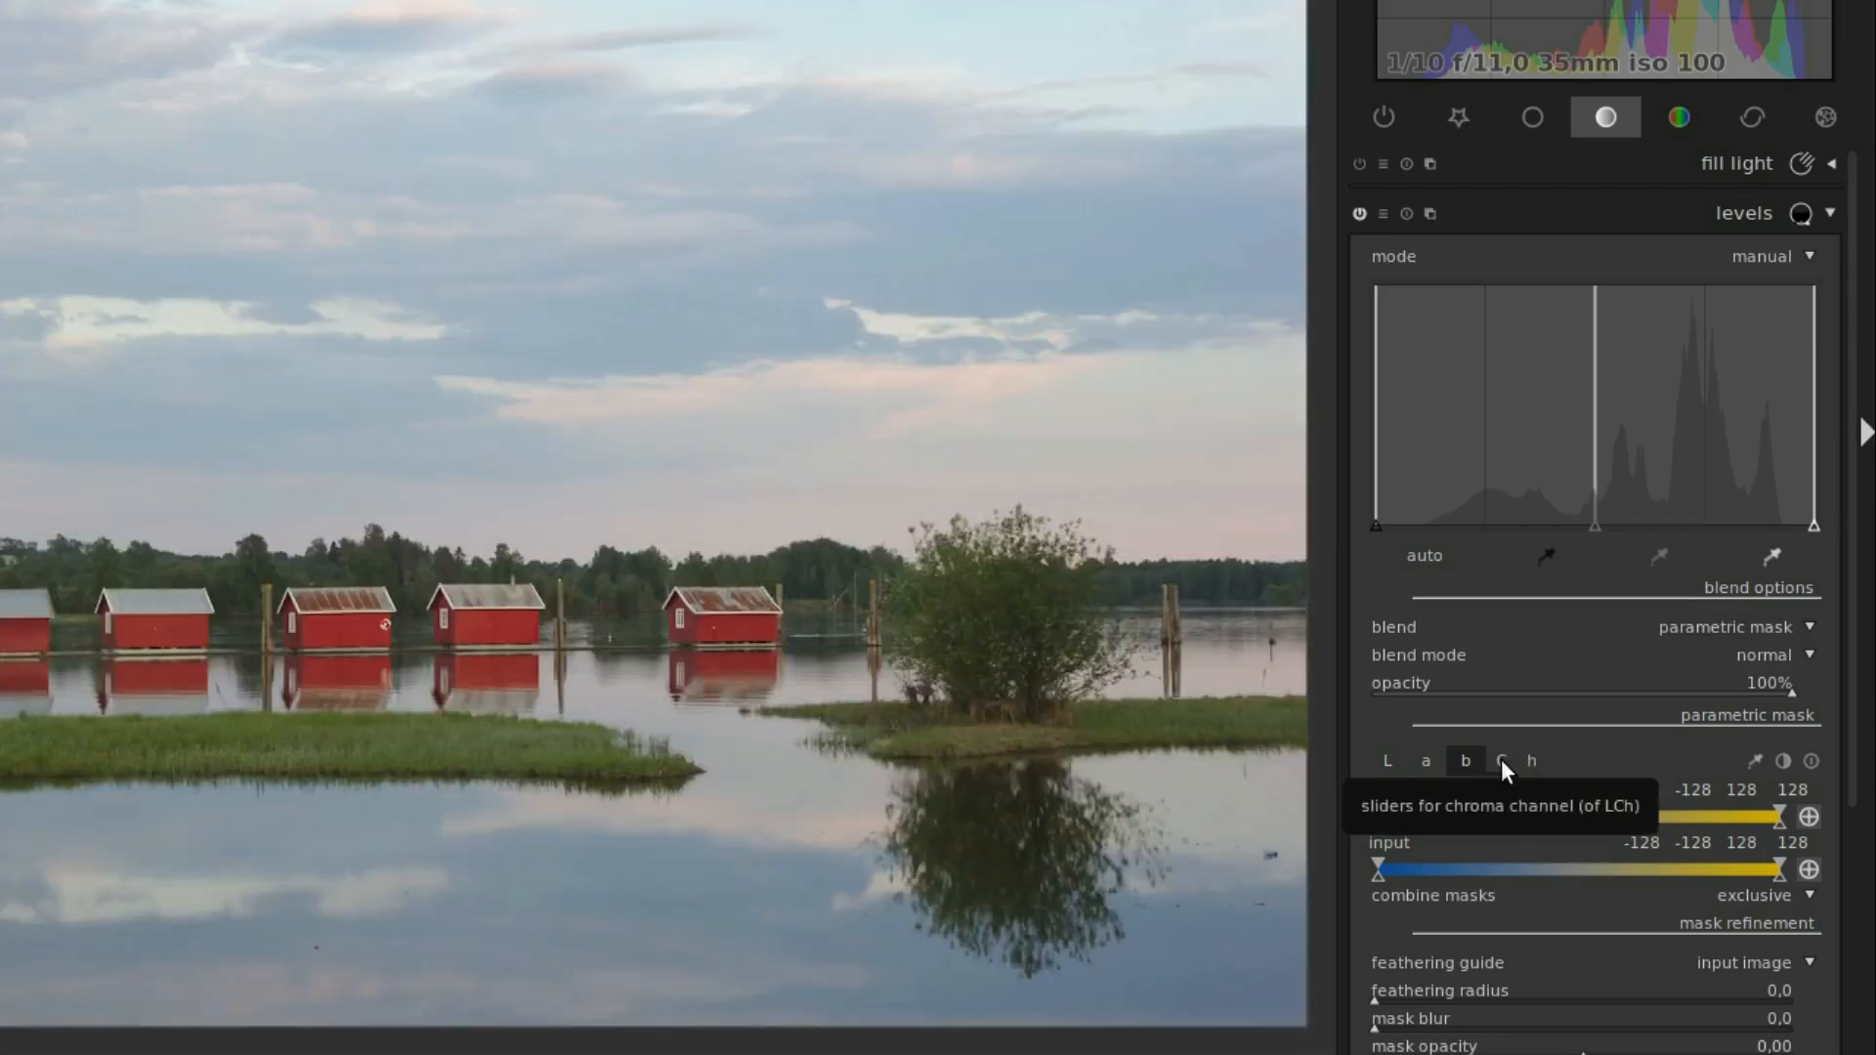
pyautogui.click(1503, 760)
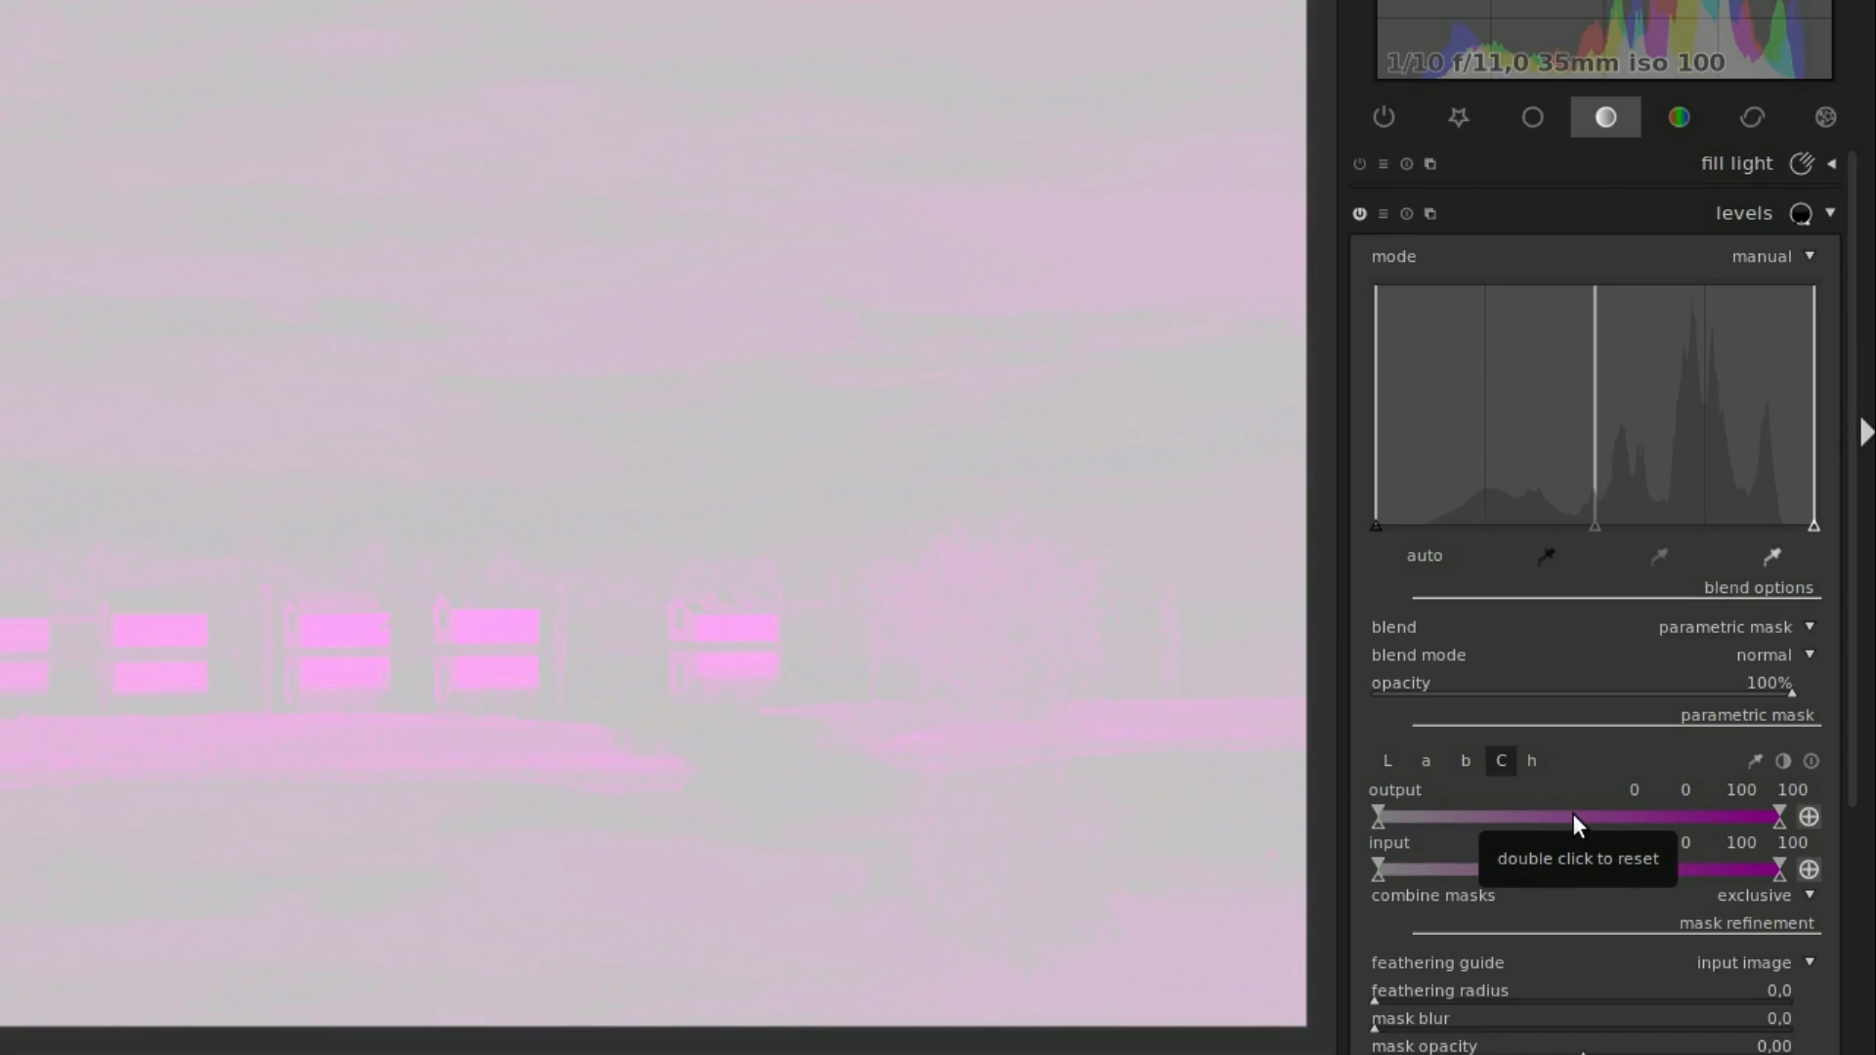
pyautogui.click(1532, 757)
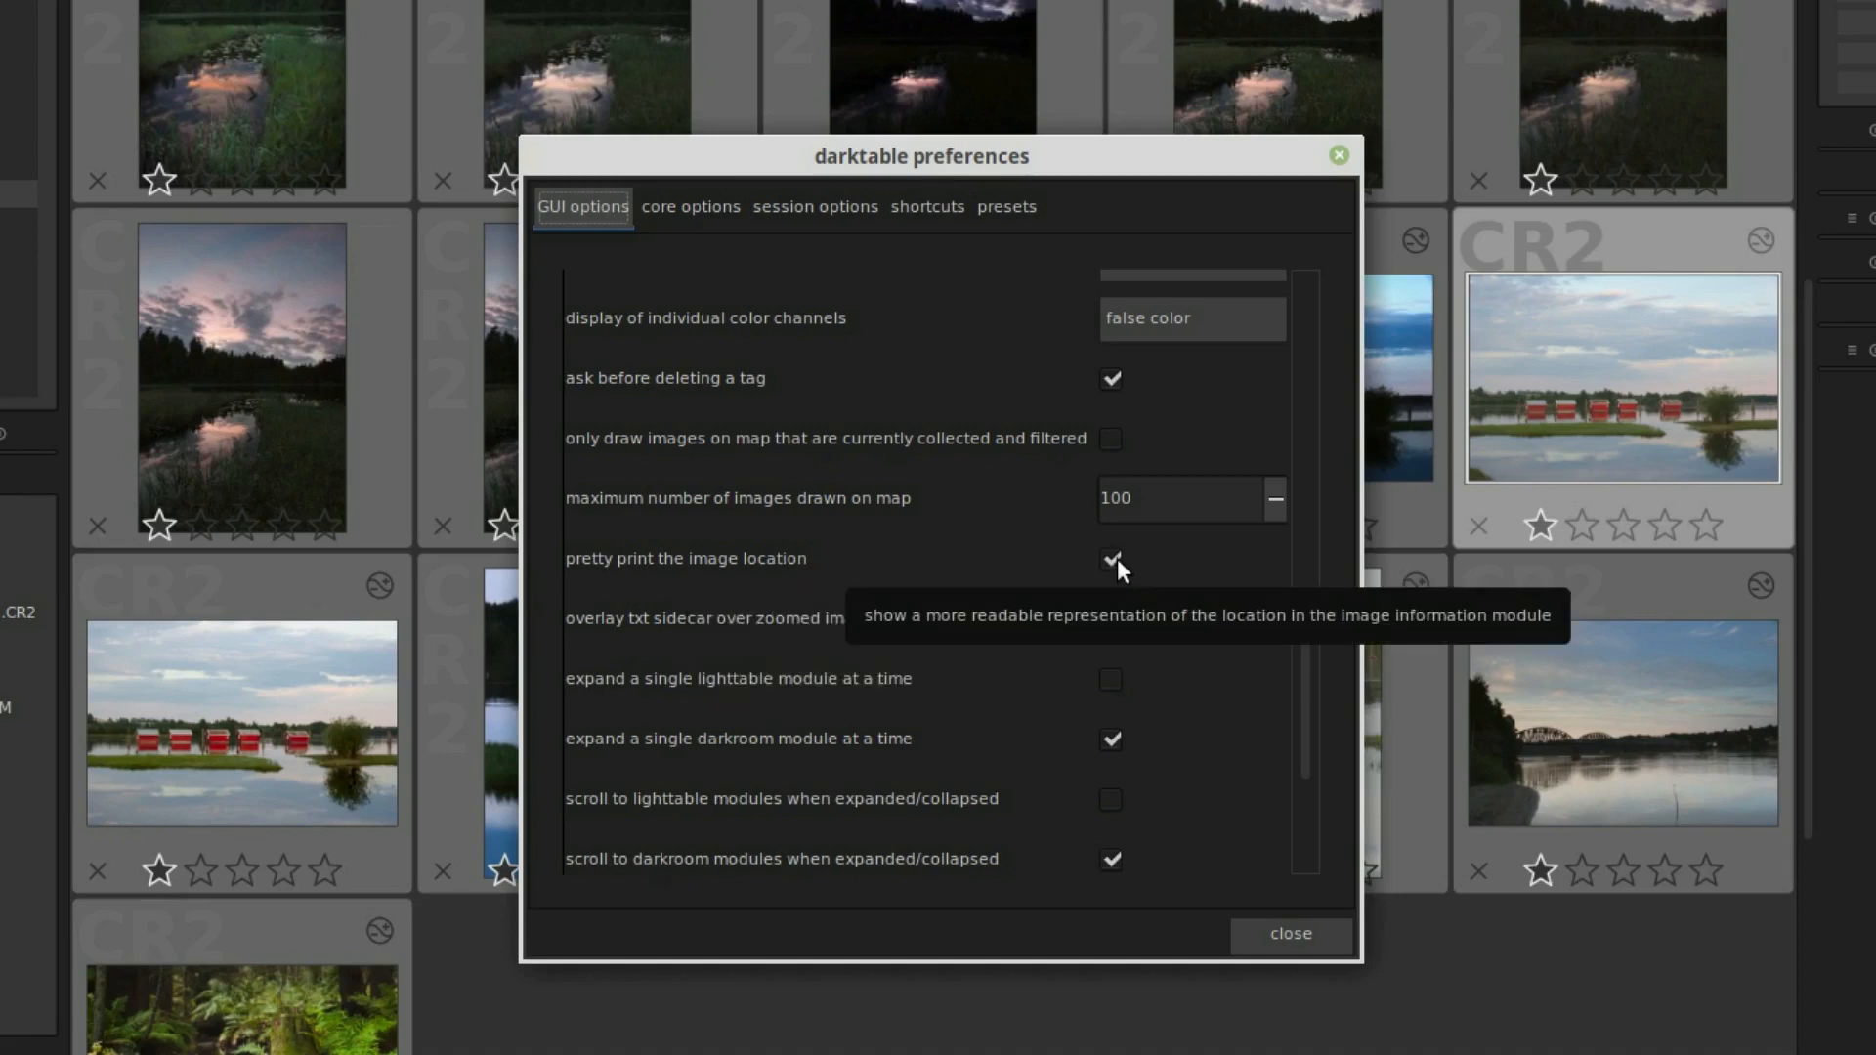
# Select the forest stream photo to check its location in the image information, and turn off pretty print the image location in the preferences.
pyautogui.click(1295, 930)
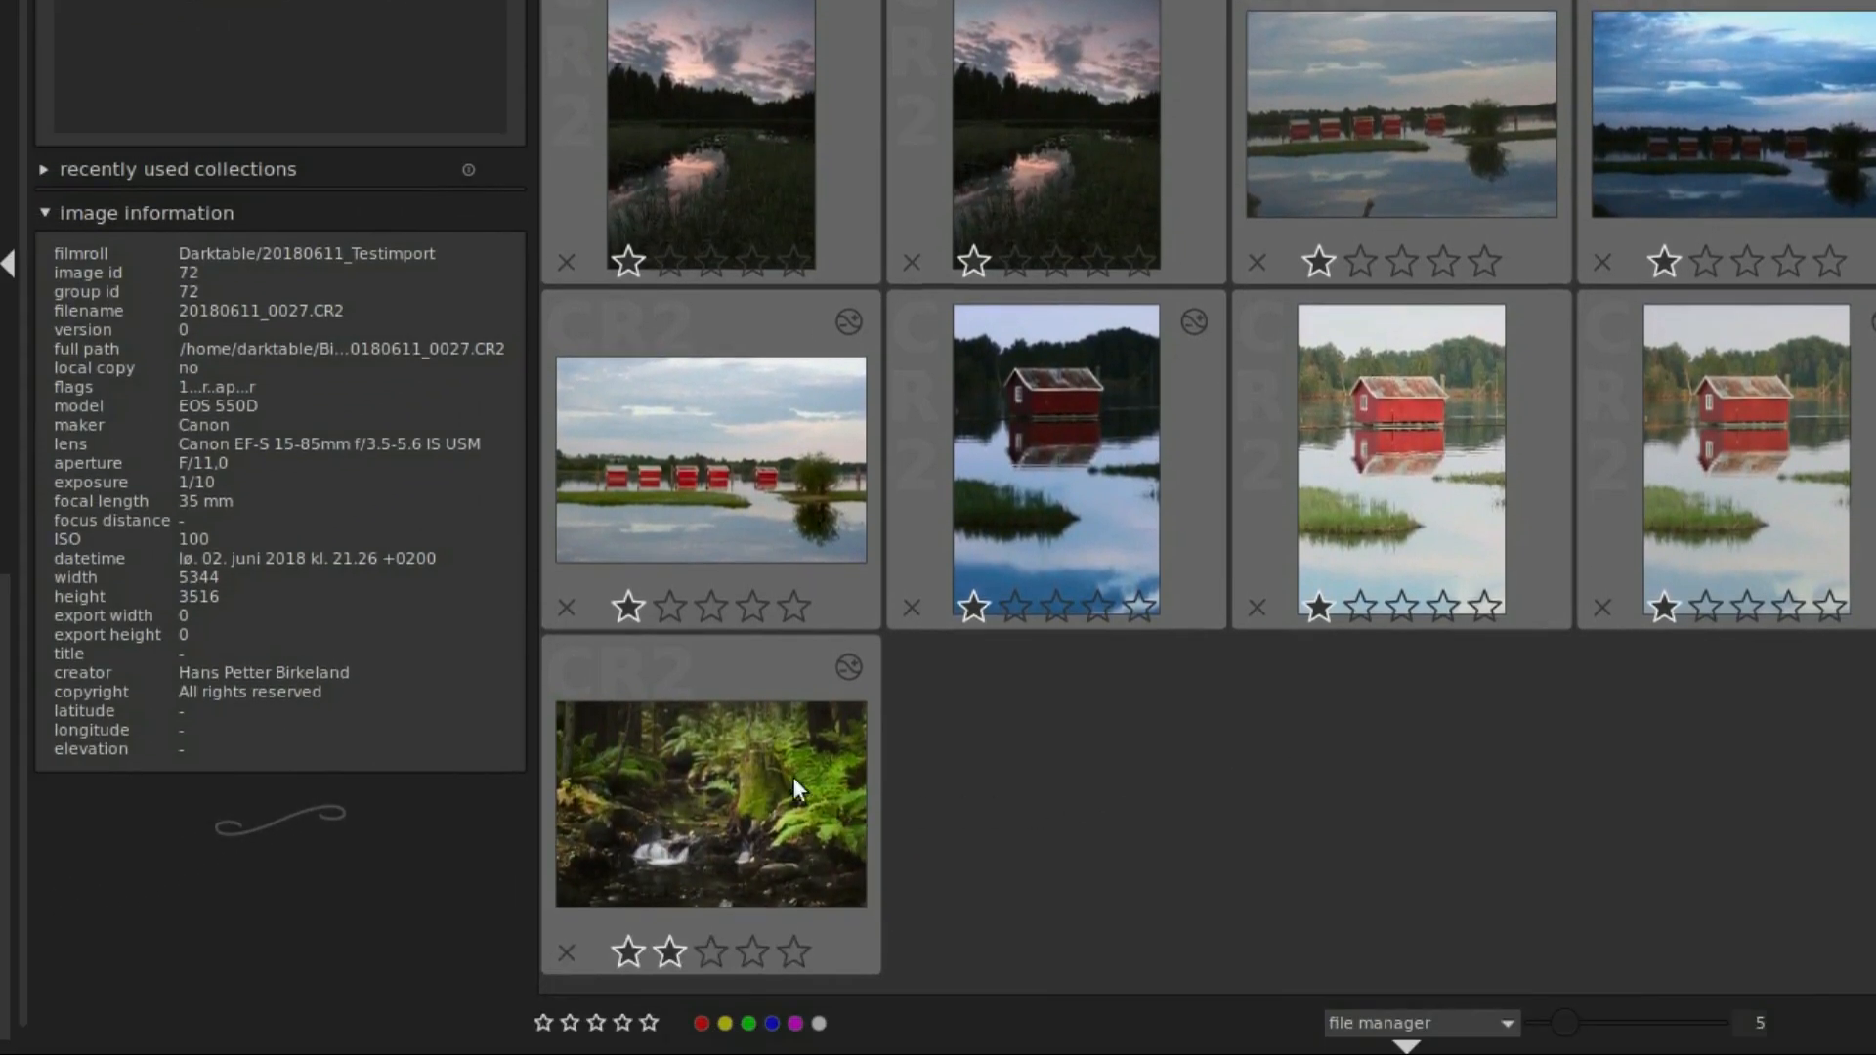
pyautogui.click(711, 809)
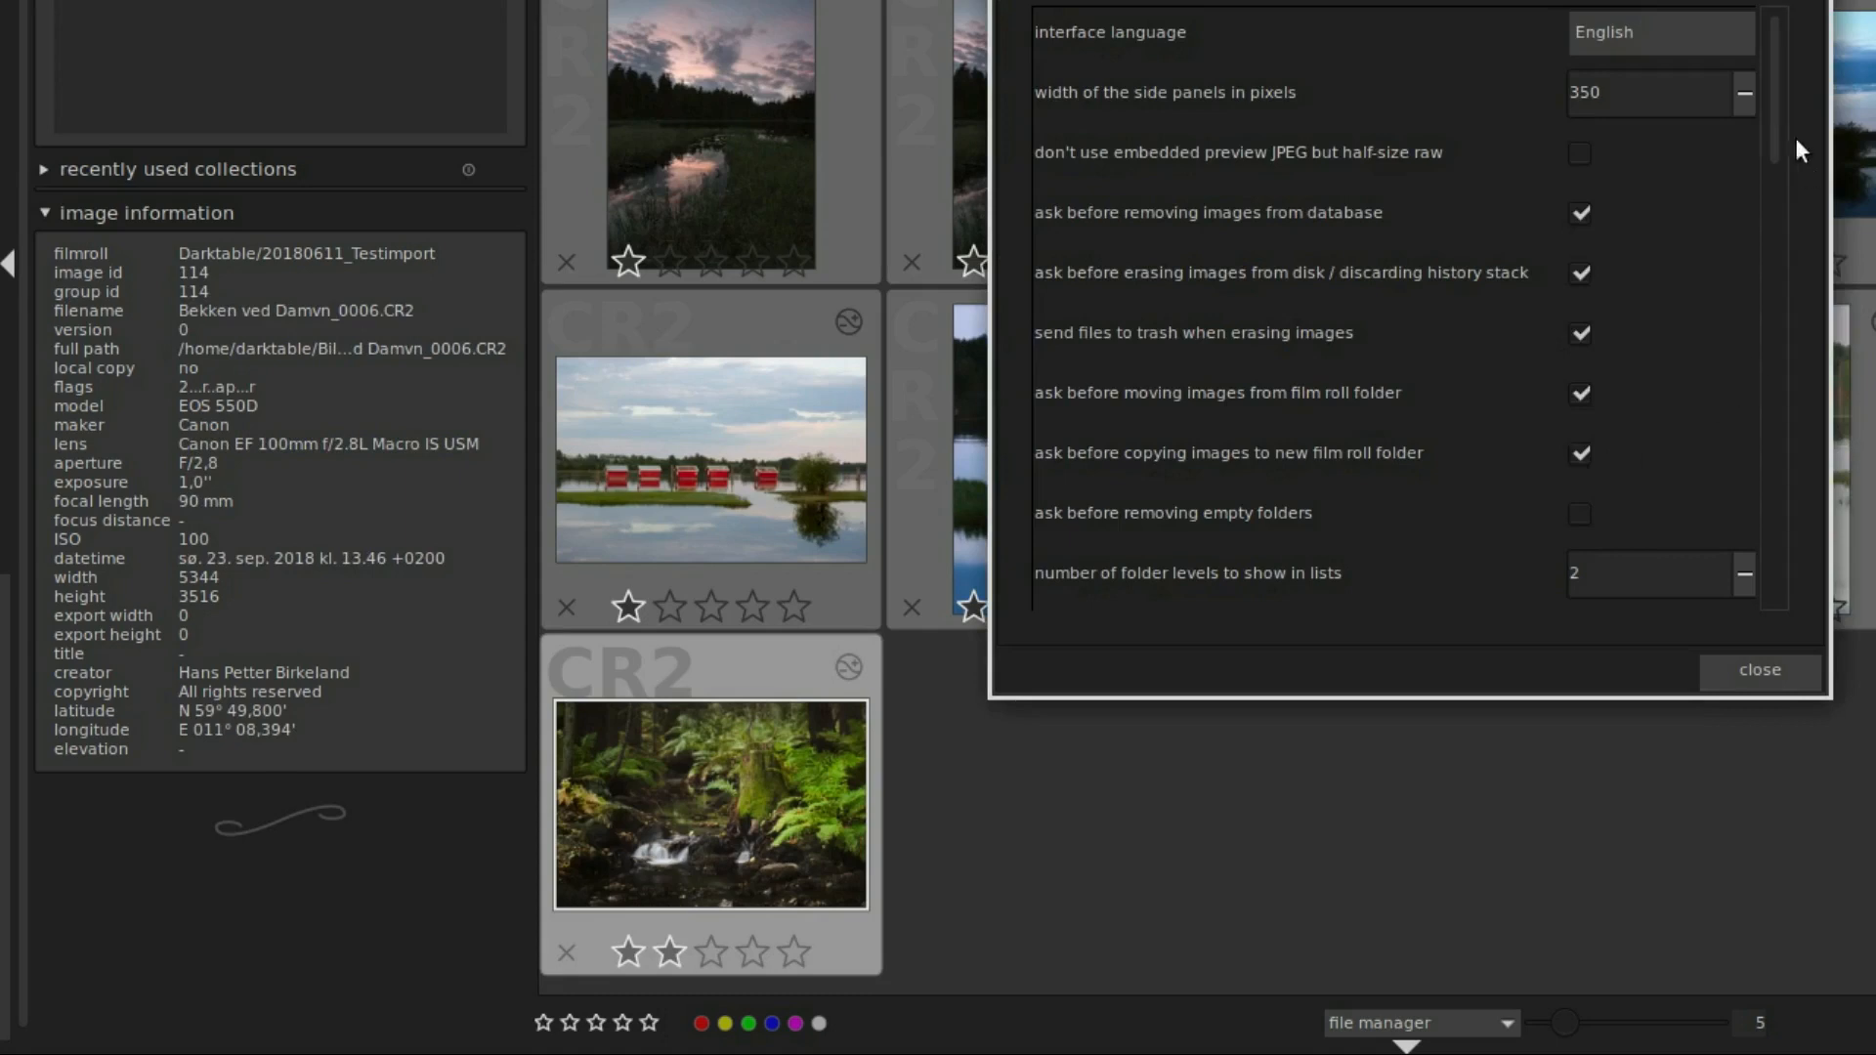
pyautogui.moveTo(1777, 104); pyautogui.dragTo(1784, 460)
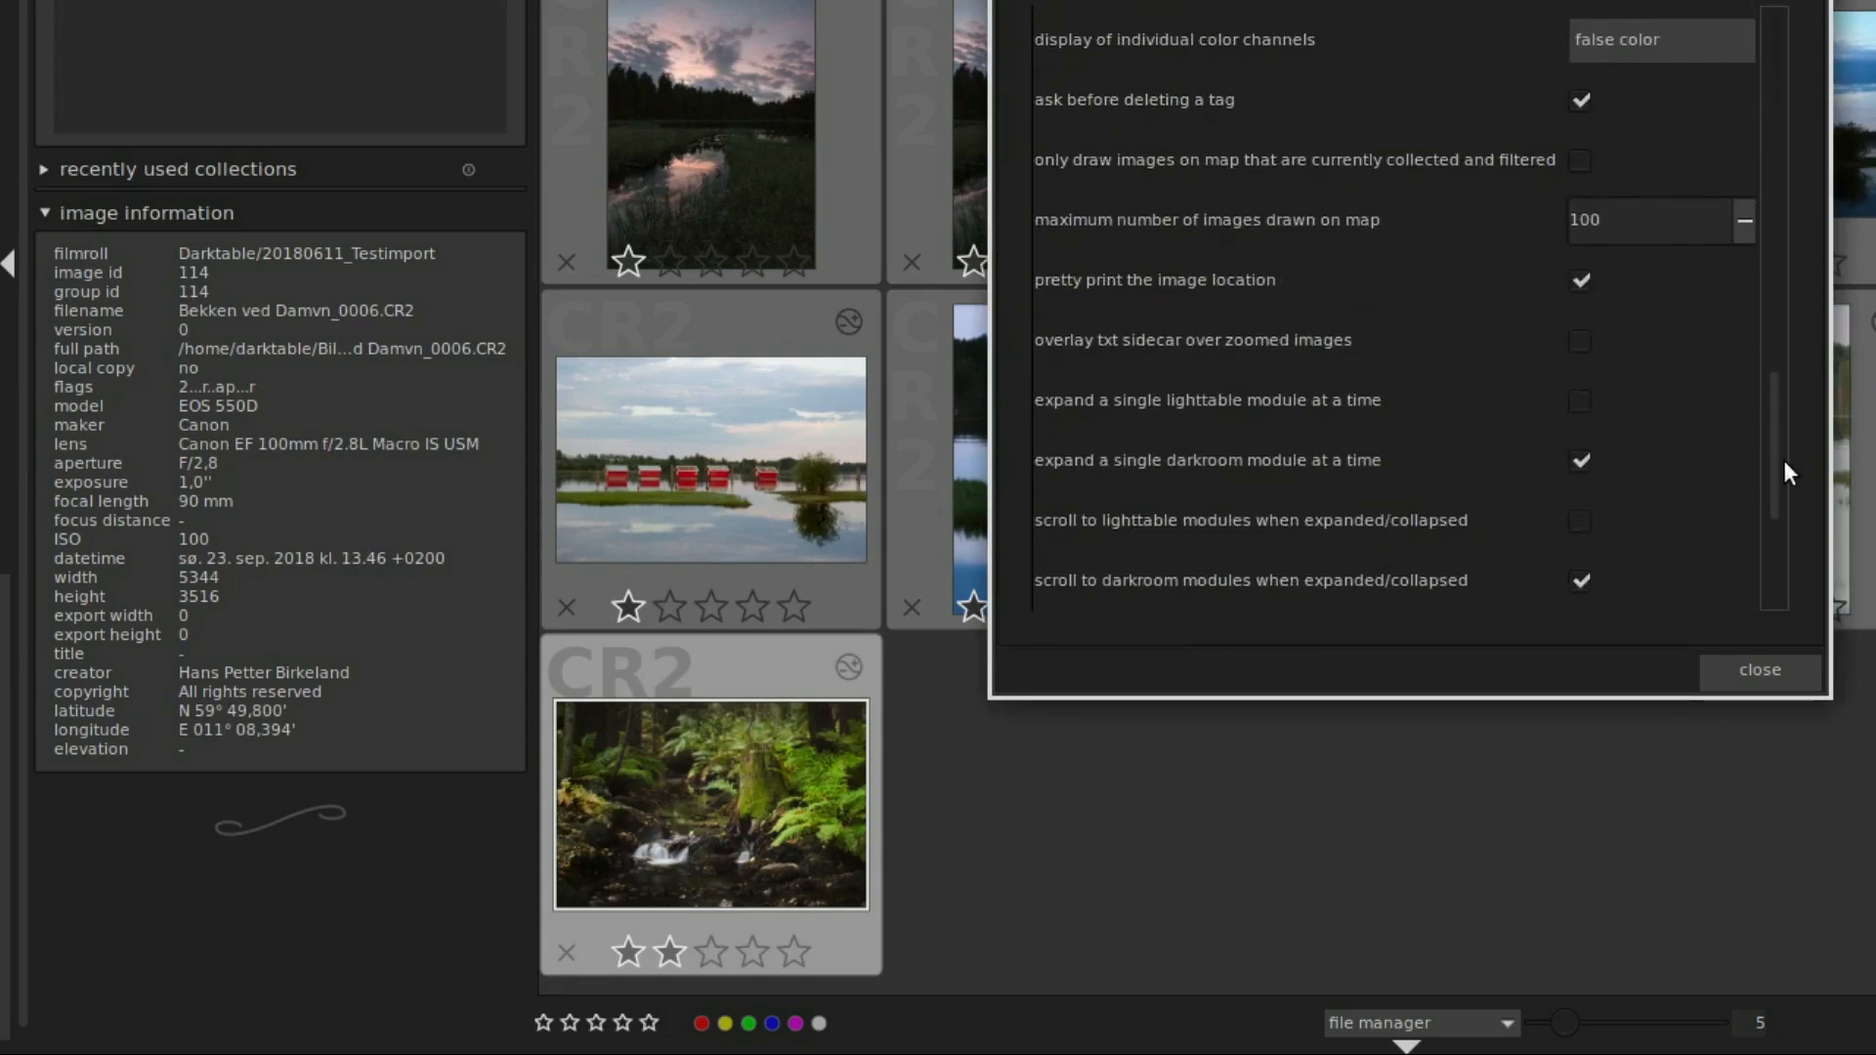
pyautogui.click(1580, 277)
pyautogui.click(1760, 669)
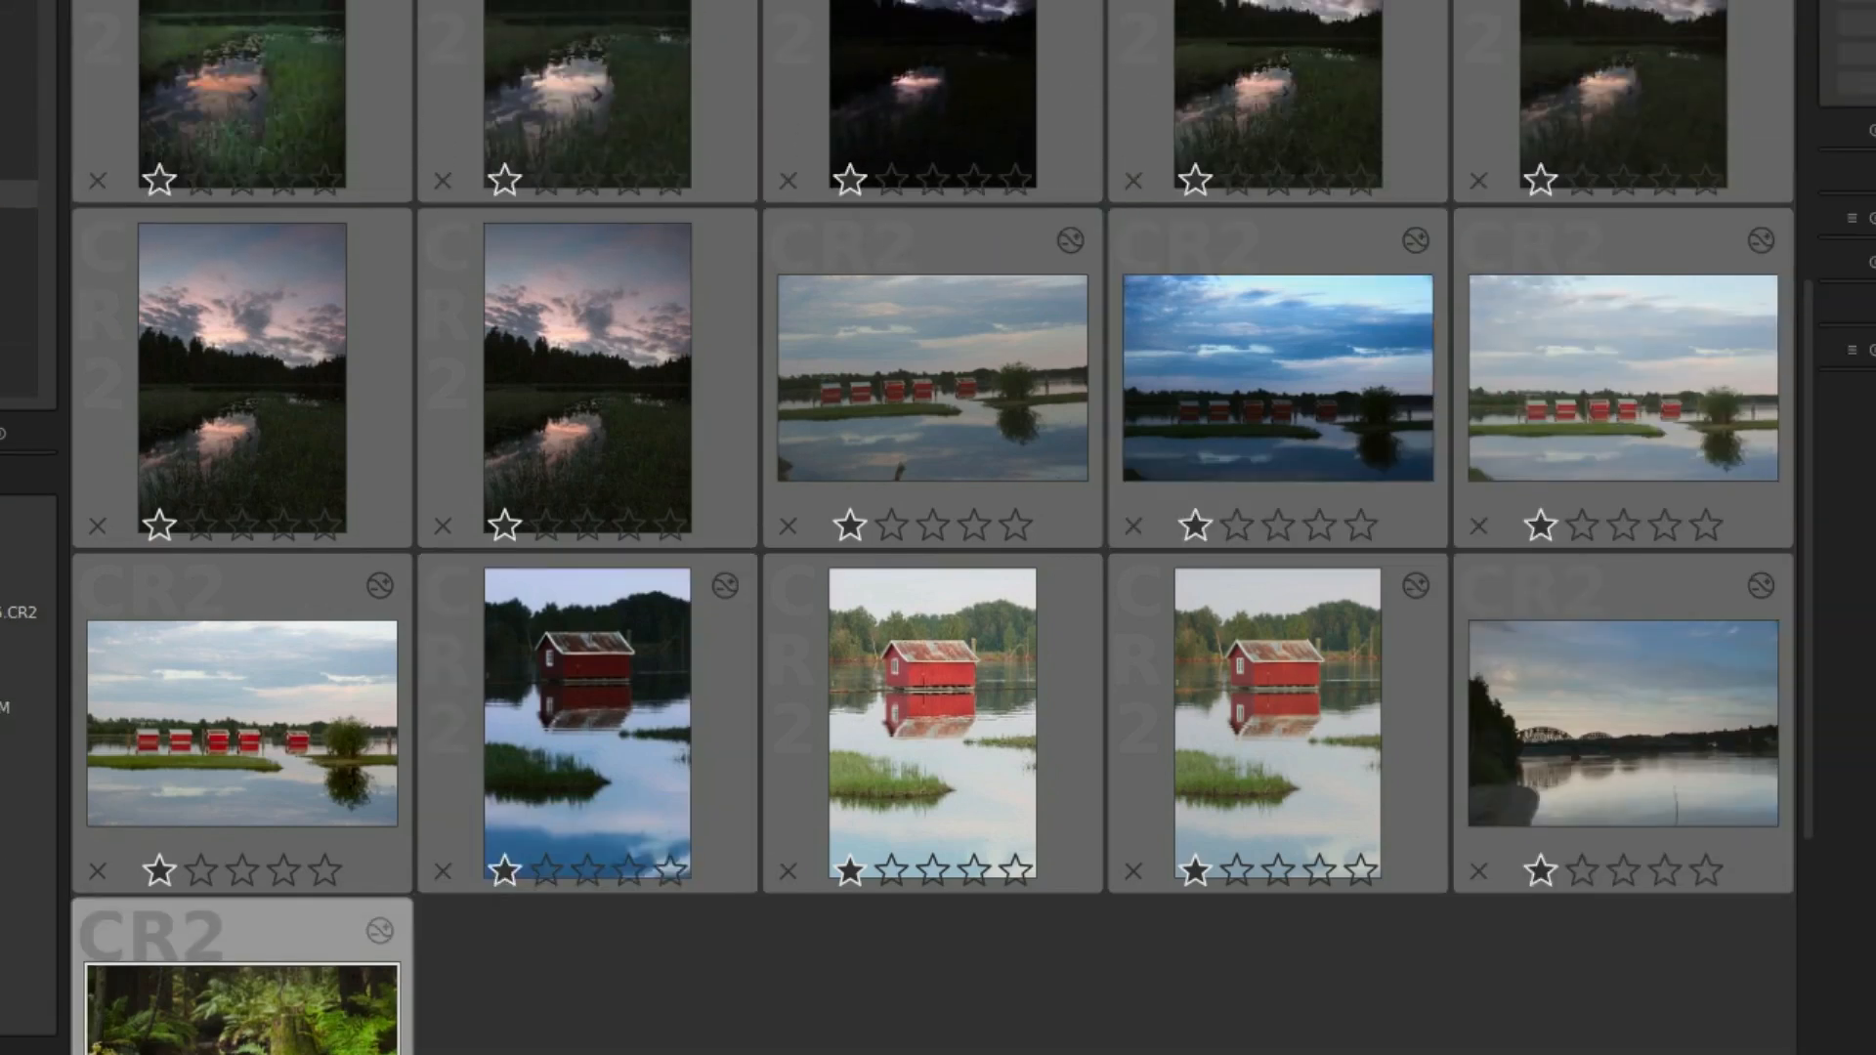
# Turn on pretty print the image location and overlay txt sidecar over zoomed images, and close the preferences.
pyautogui.click(1780, 2)
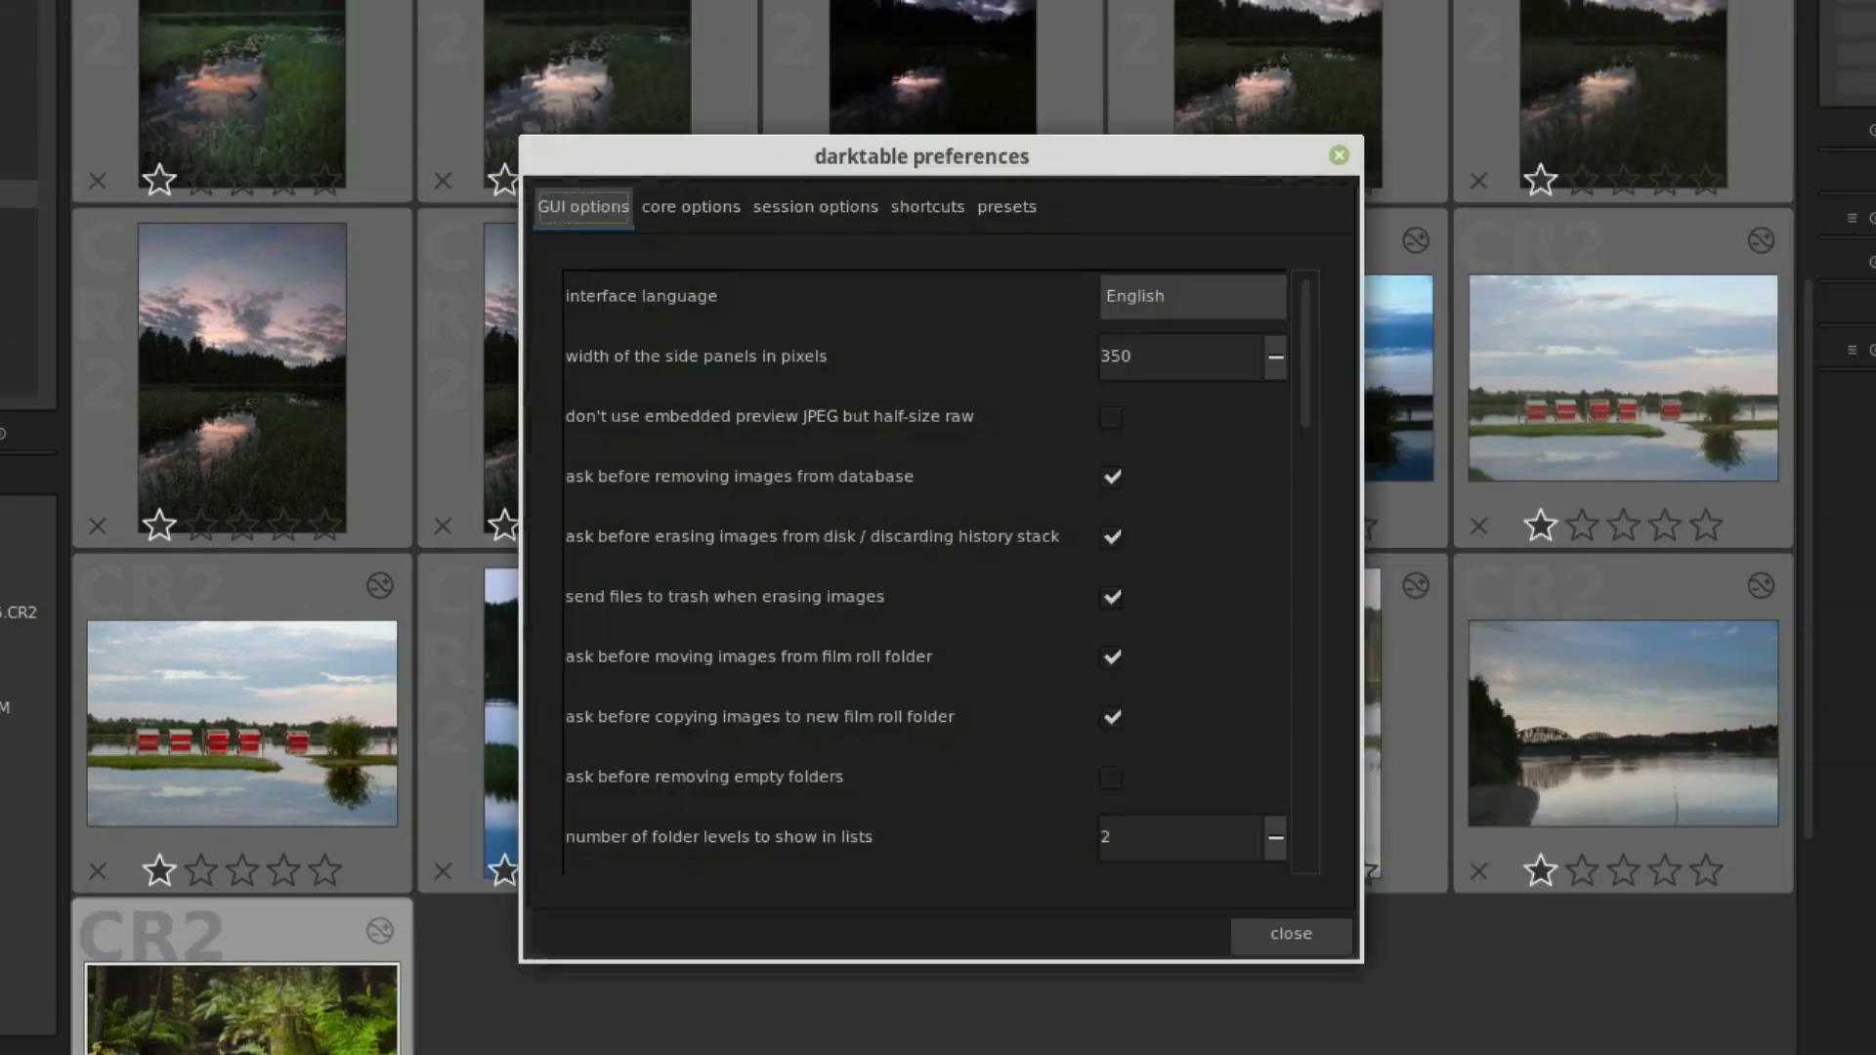
pyautogui.moveTo(1302, 384); pyautogui.dragTo(1324, 782)
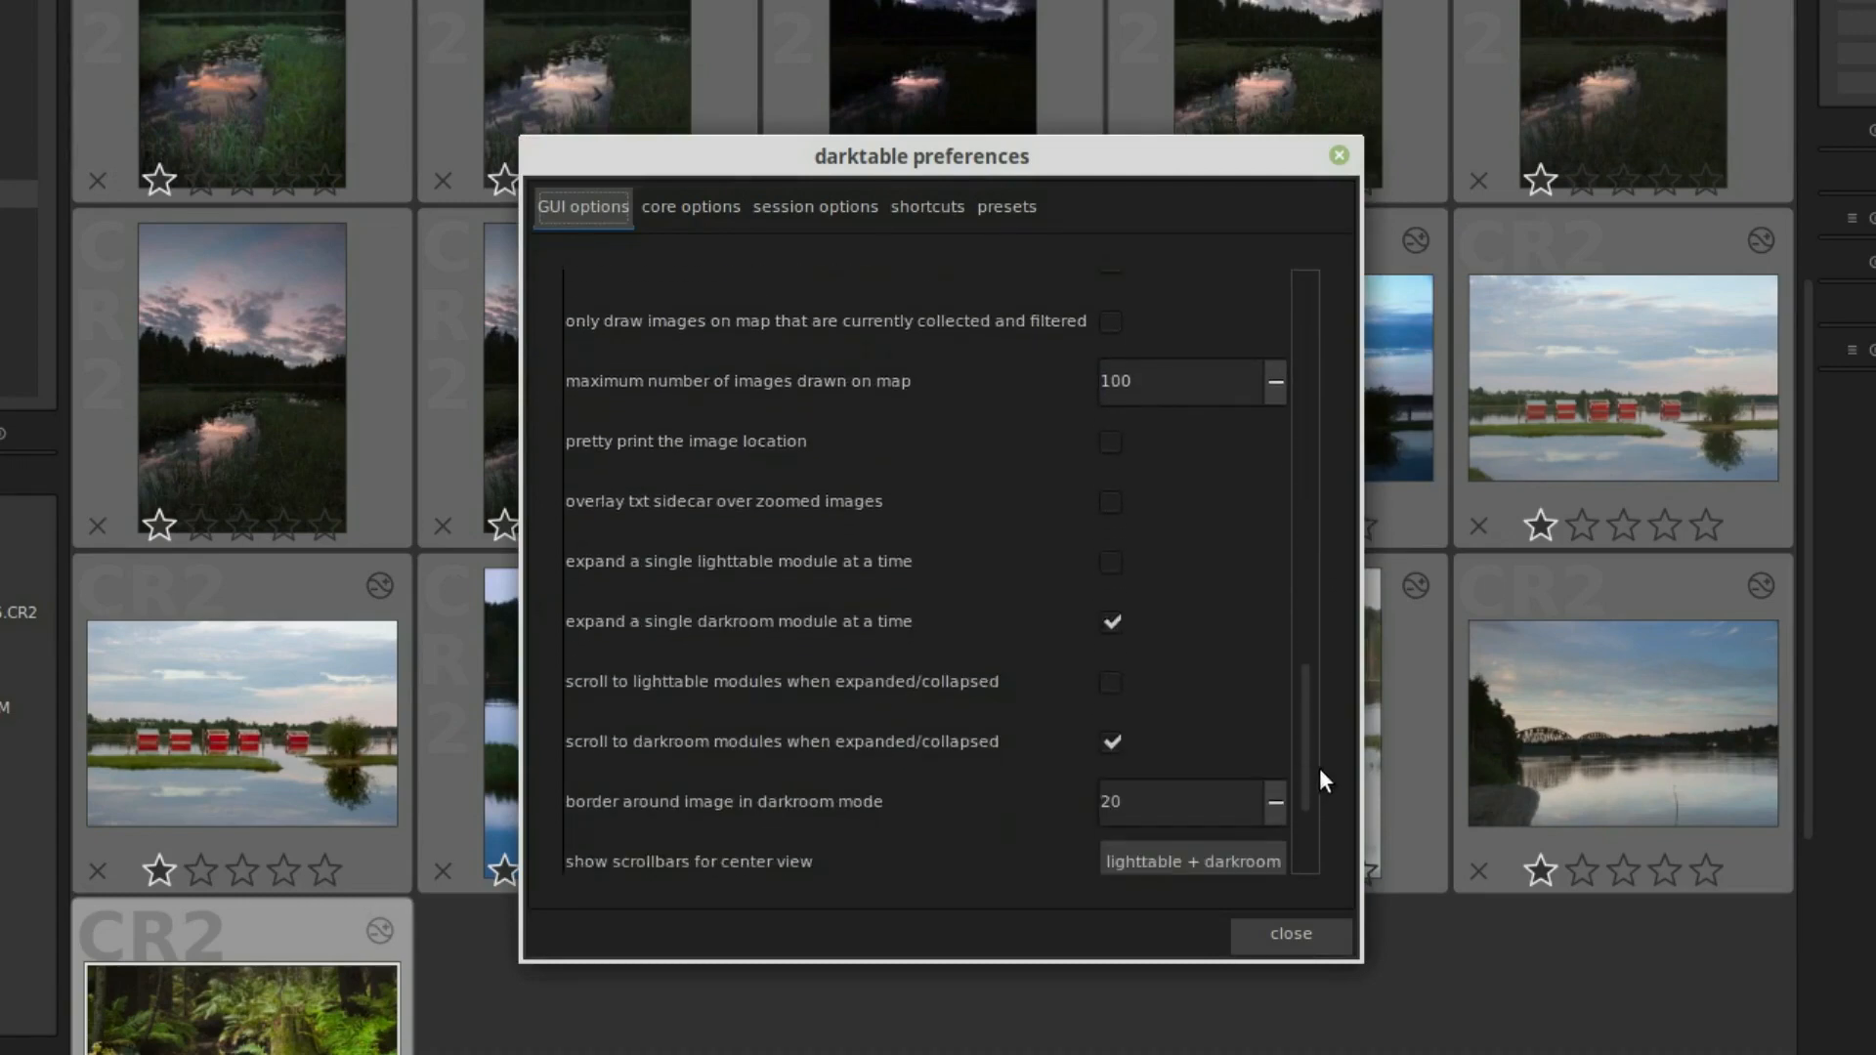
pyautogui.click(1112, 445)
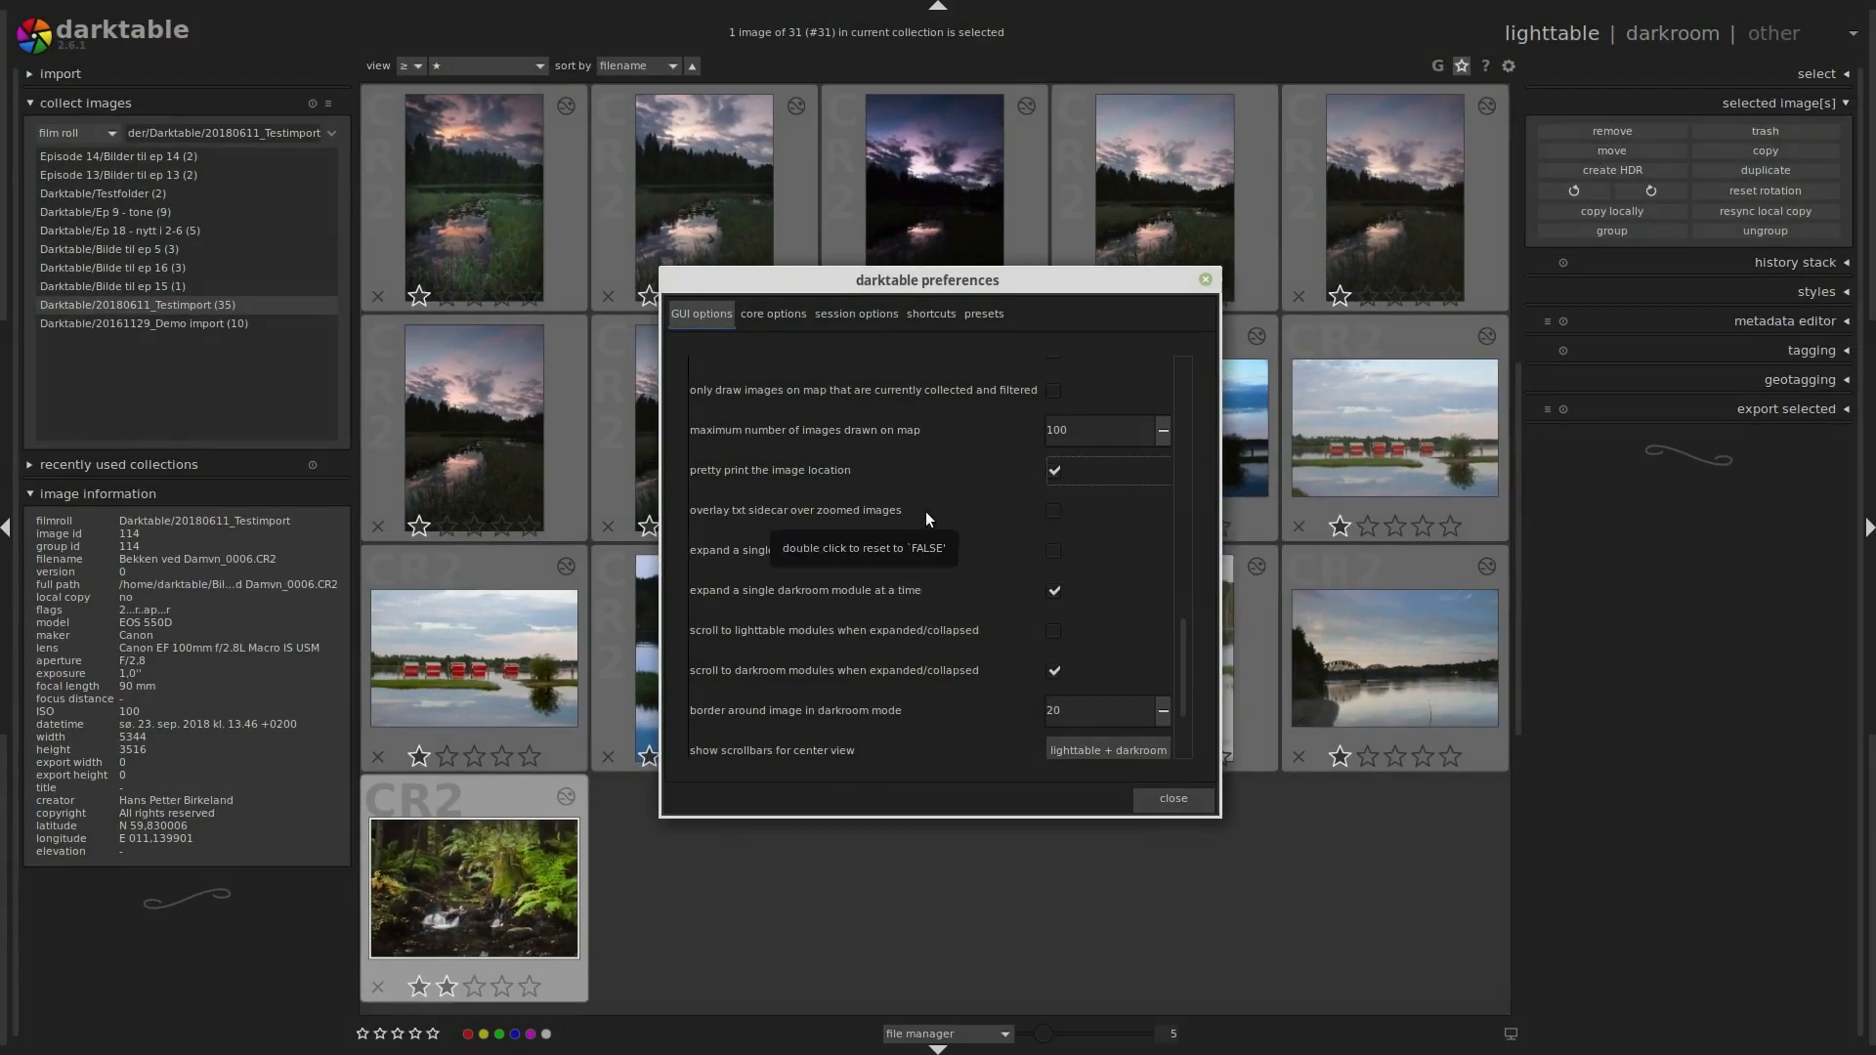
pyautogui.click(1053, 510)
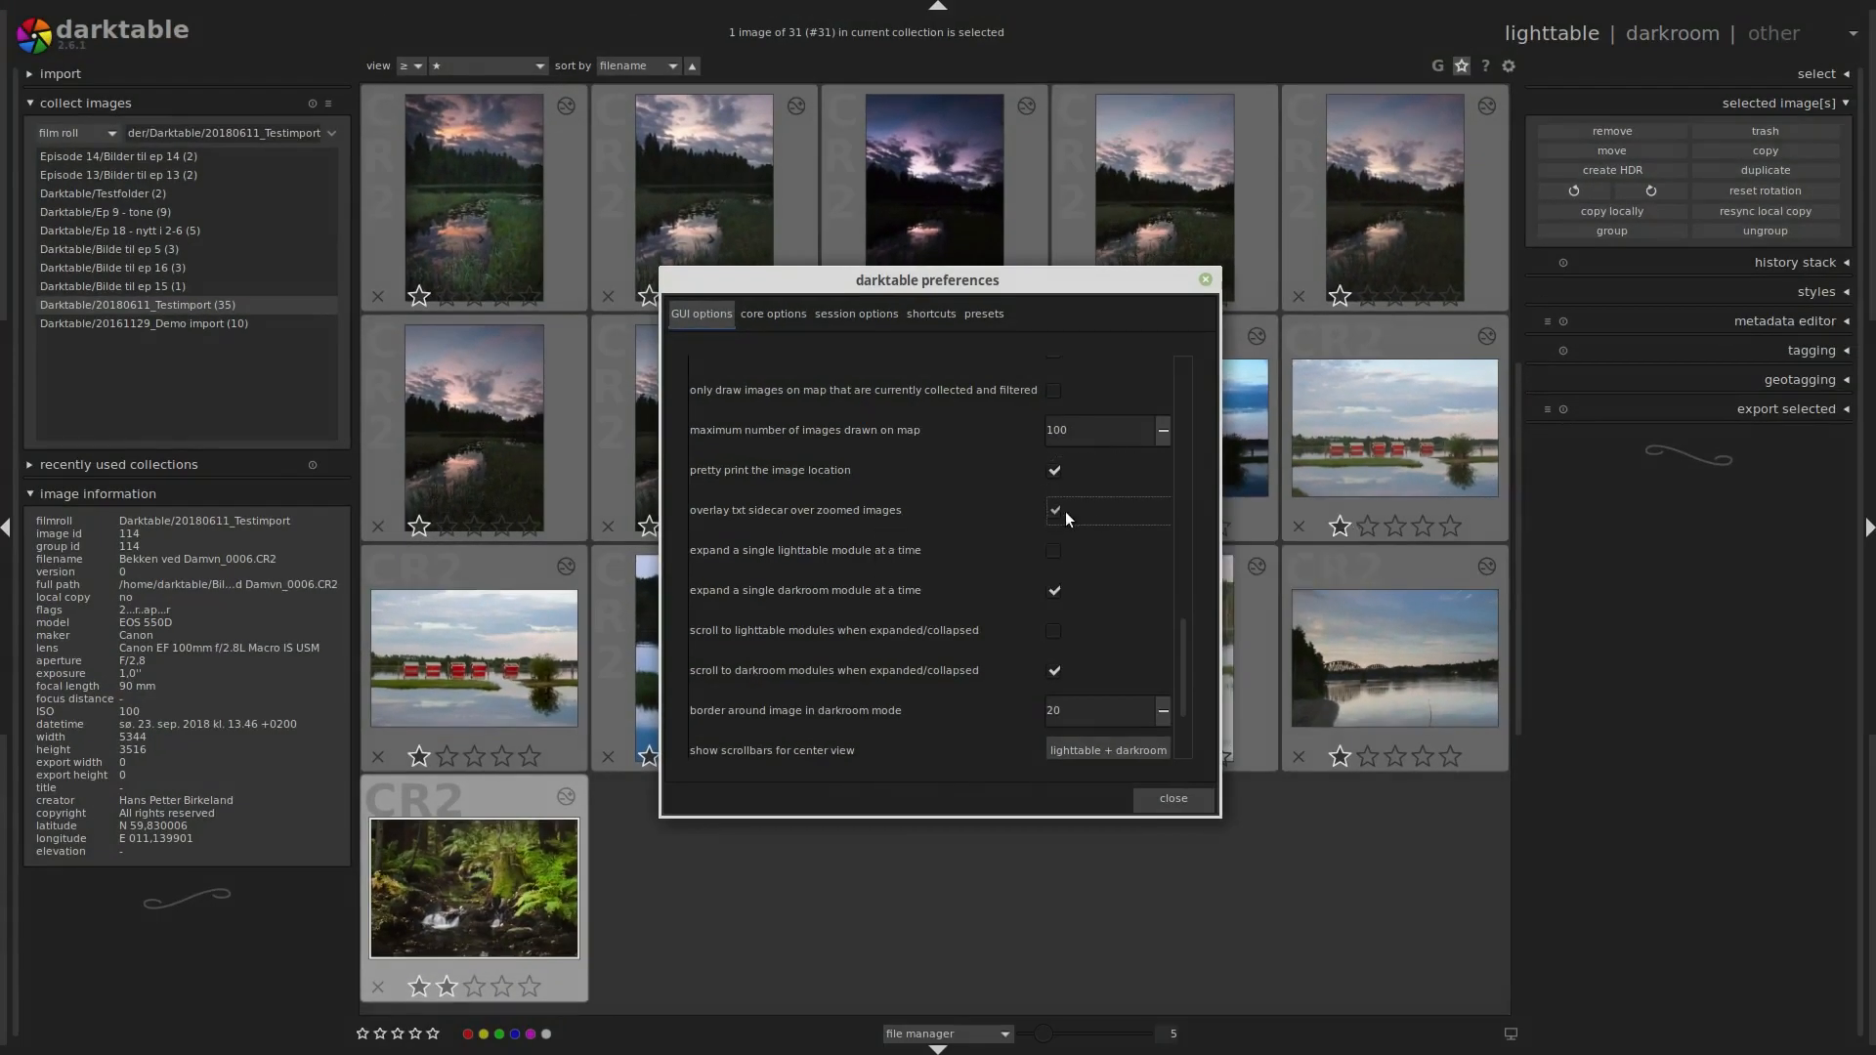
pyautogui.click(1174, 799)
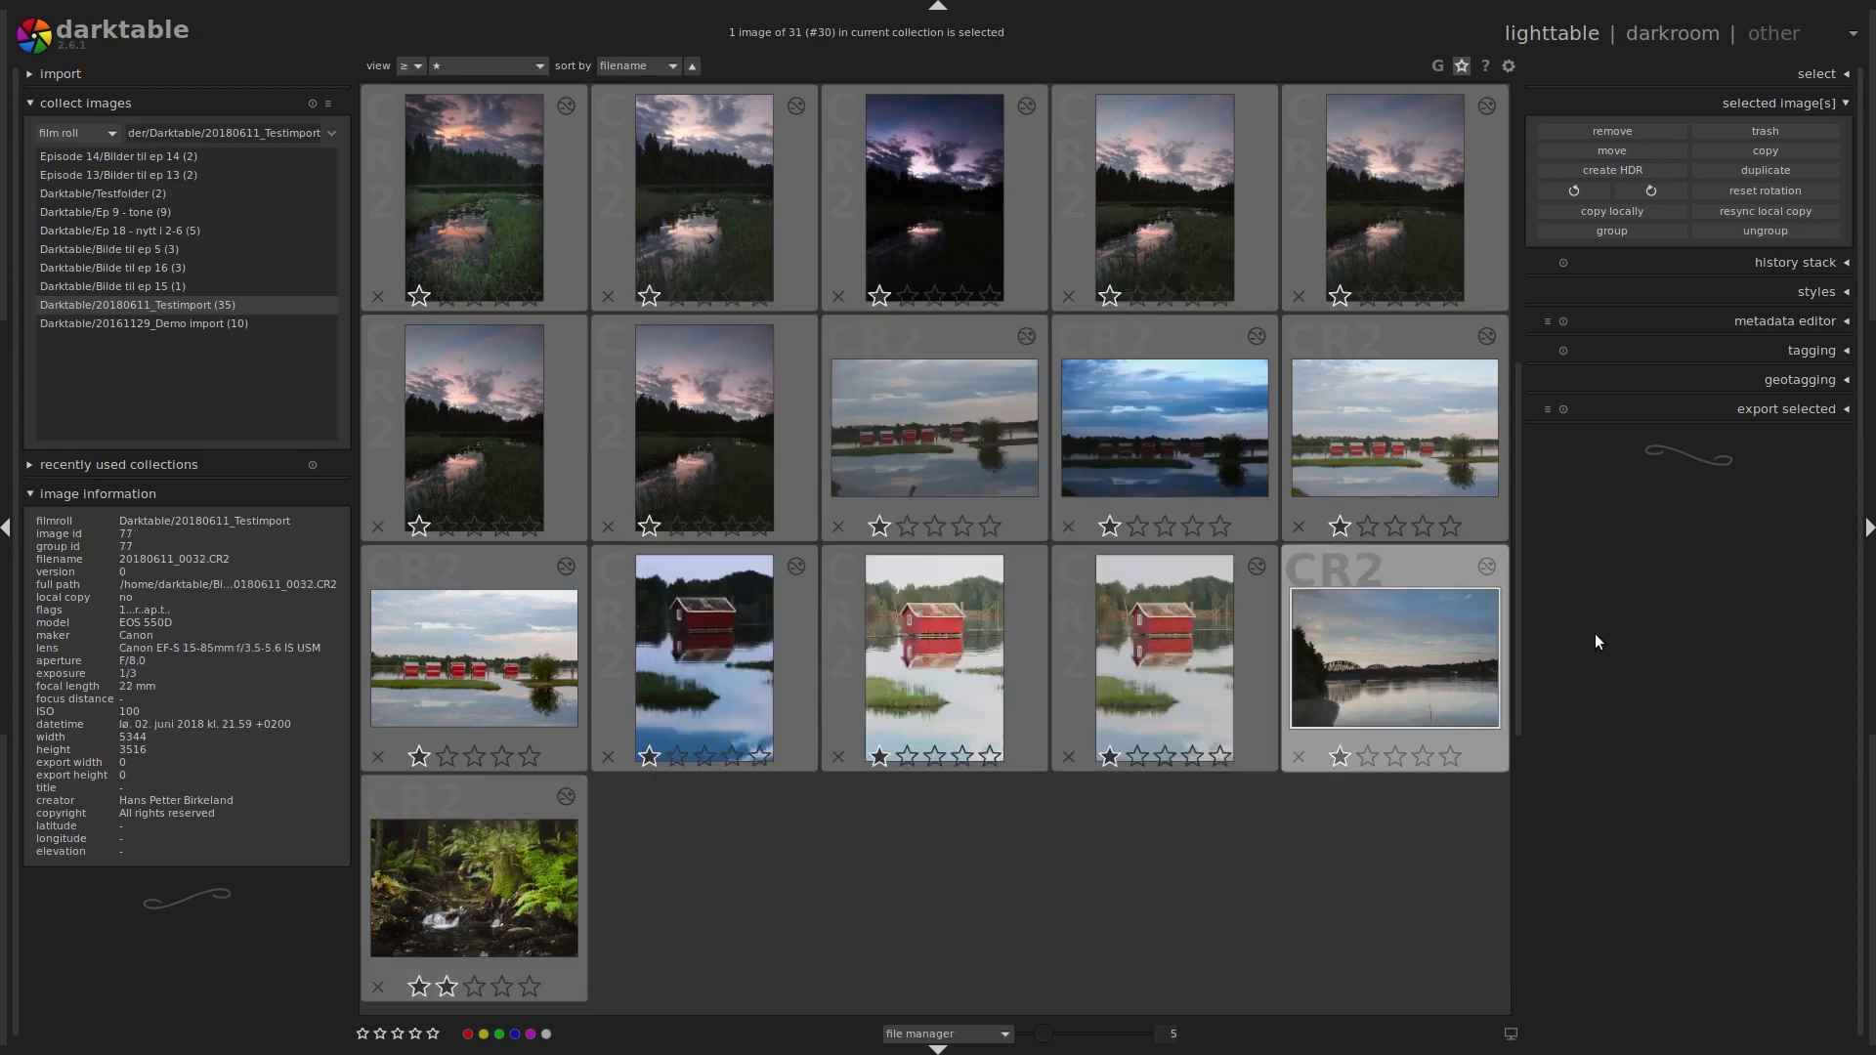
# Review the core options in the preferences, from the thumbnail cache and sidecar file settings to the basecurve presets, and close the dialog.
pyautogui.click(1509, 64)
pyautogui.click(772, 313)
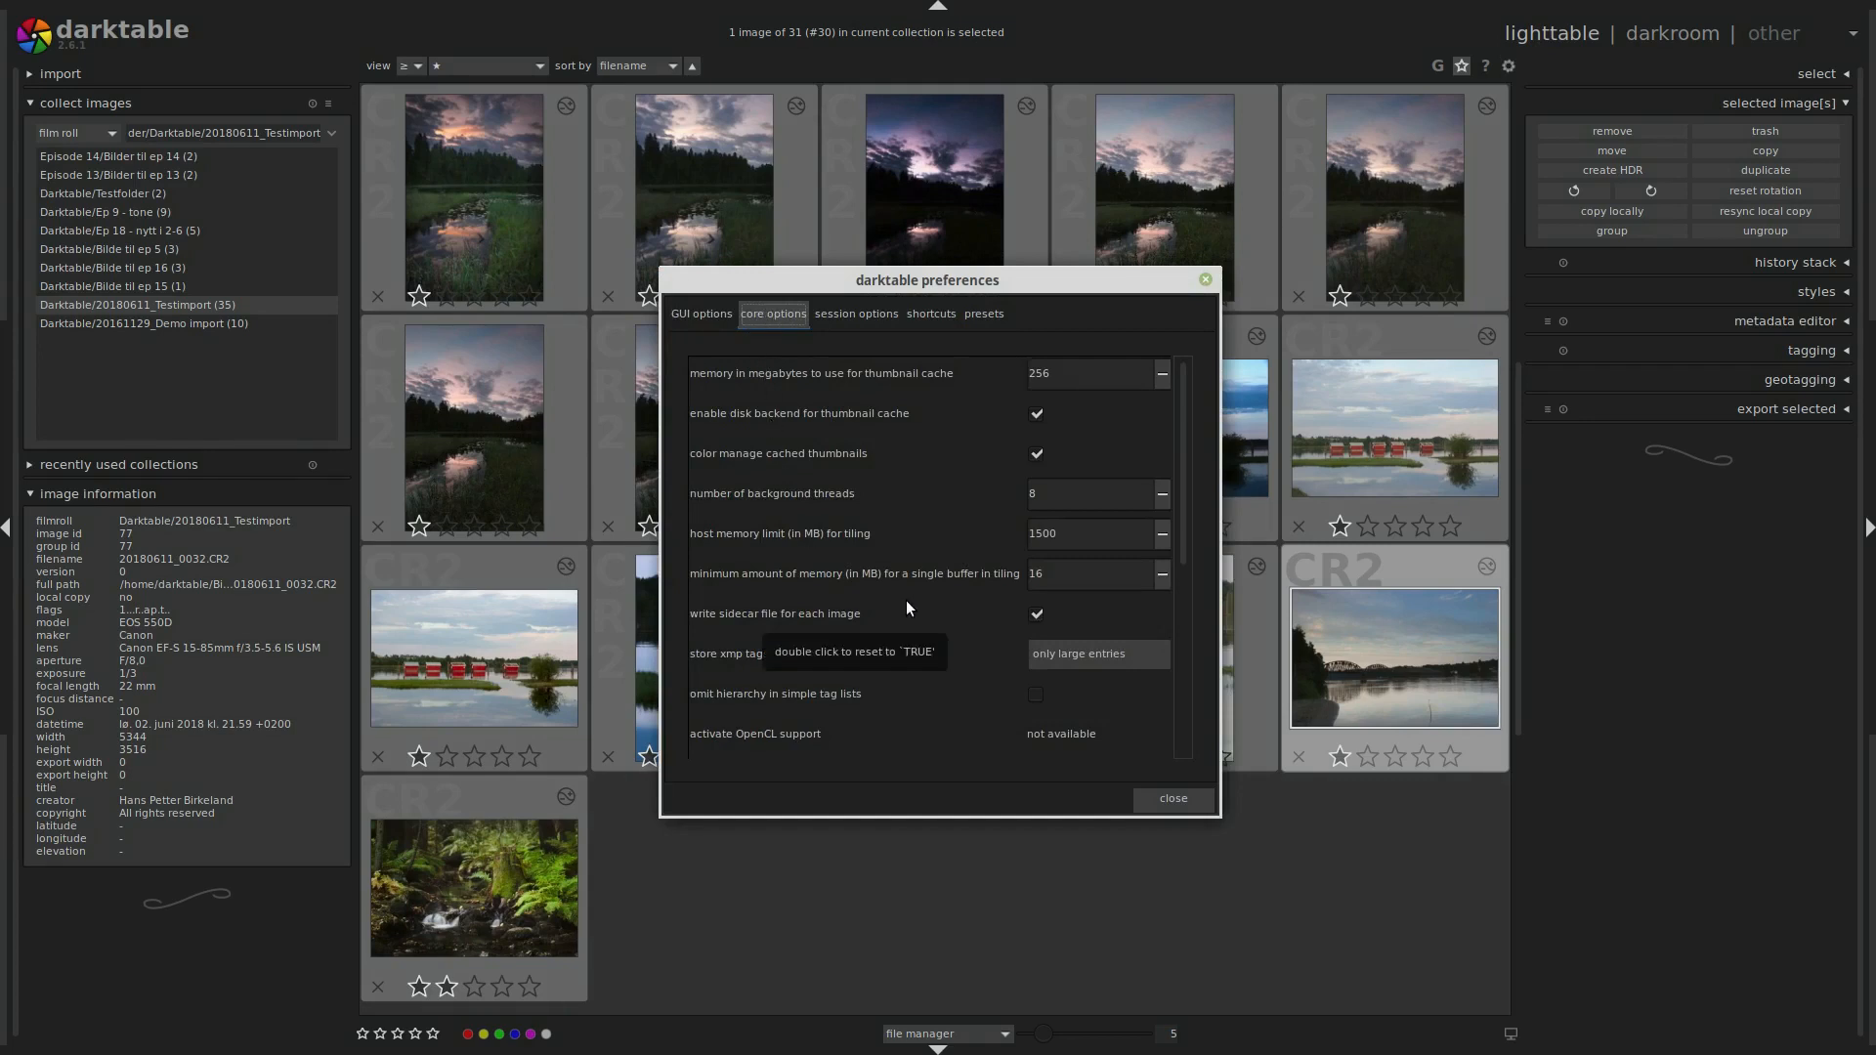
pyautogui.scroll(-4, 906, 599)
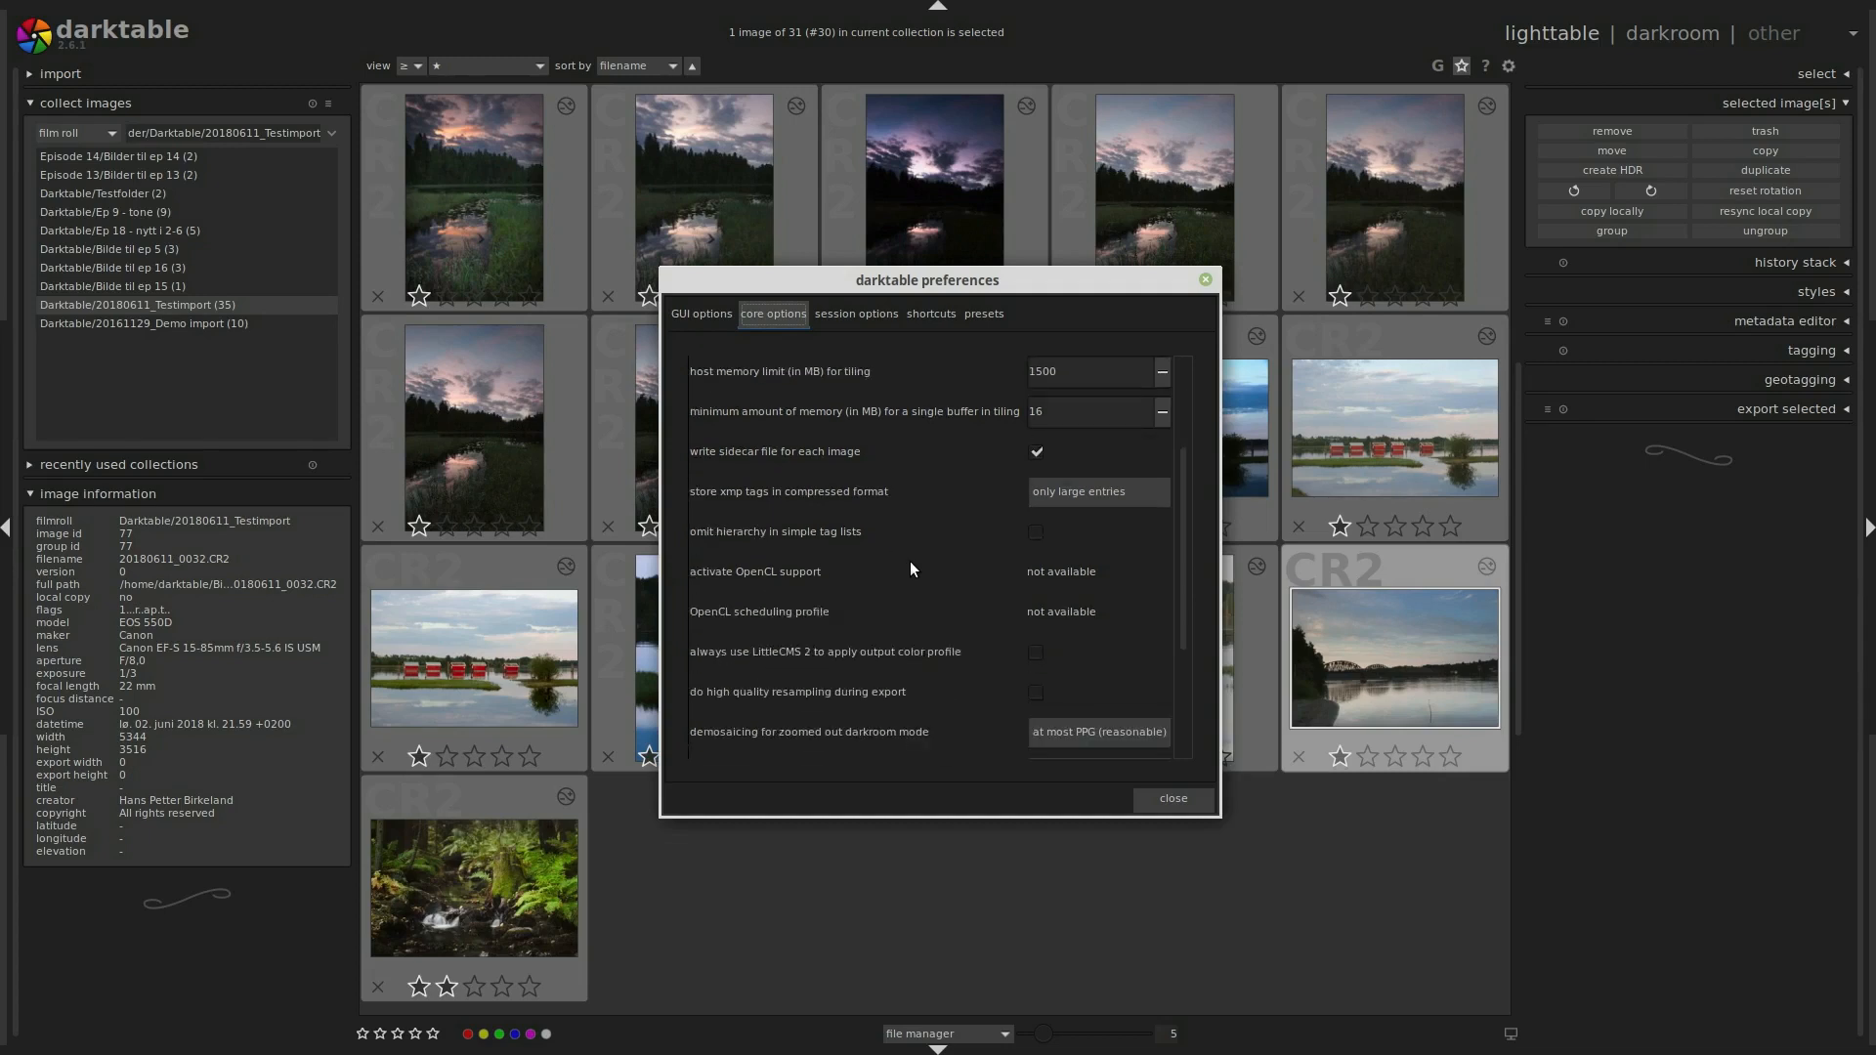
pyautogui.scroll(-4, 911, 561)
pyautogui.scroll(-1, 909, 569)
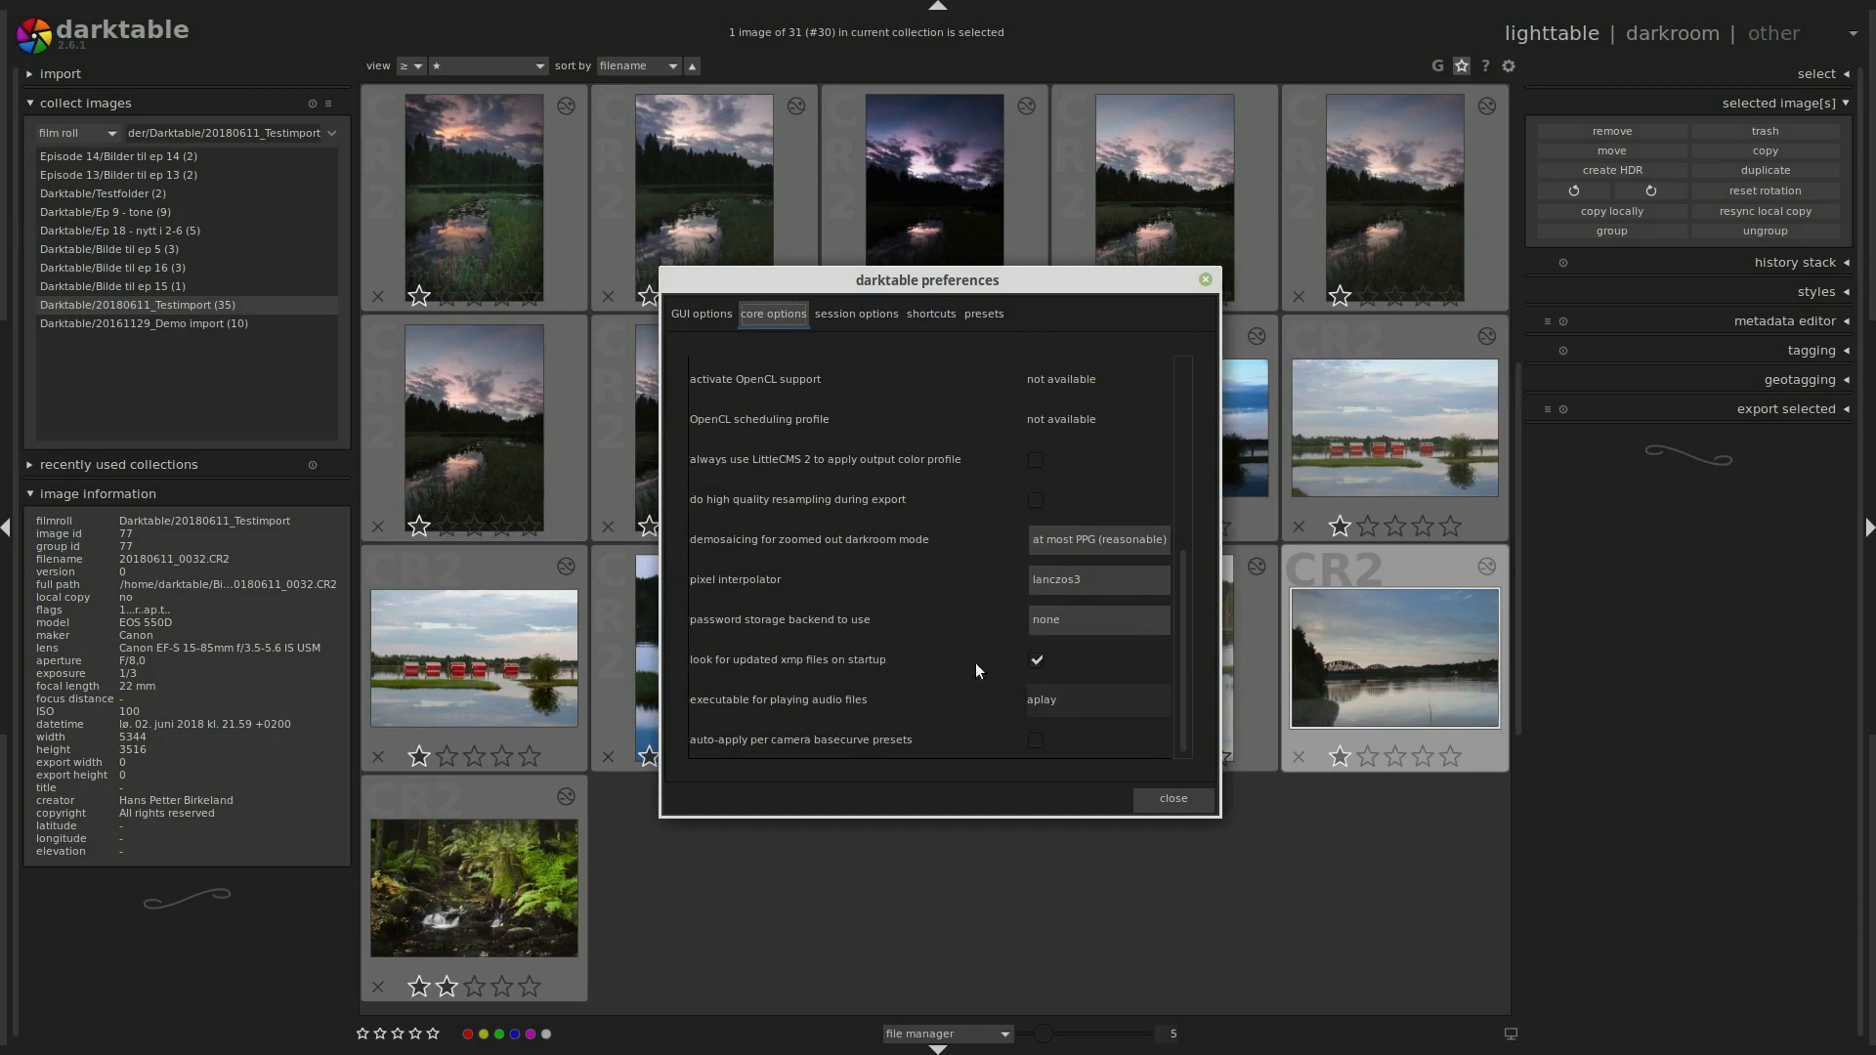
pyautogui.click(1187, 797)
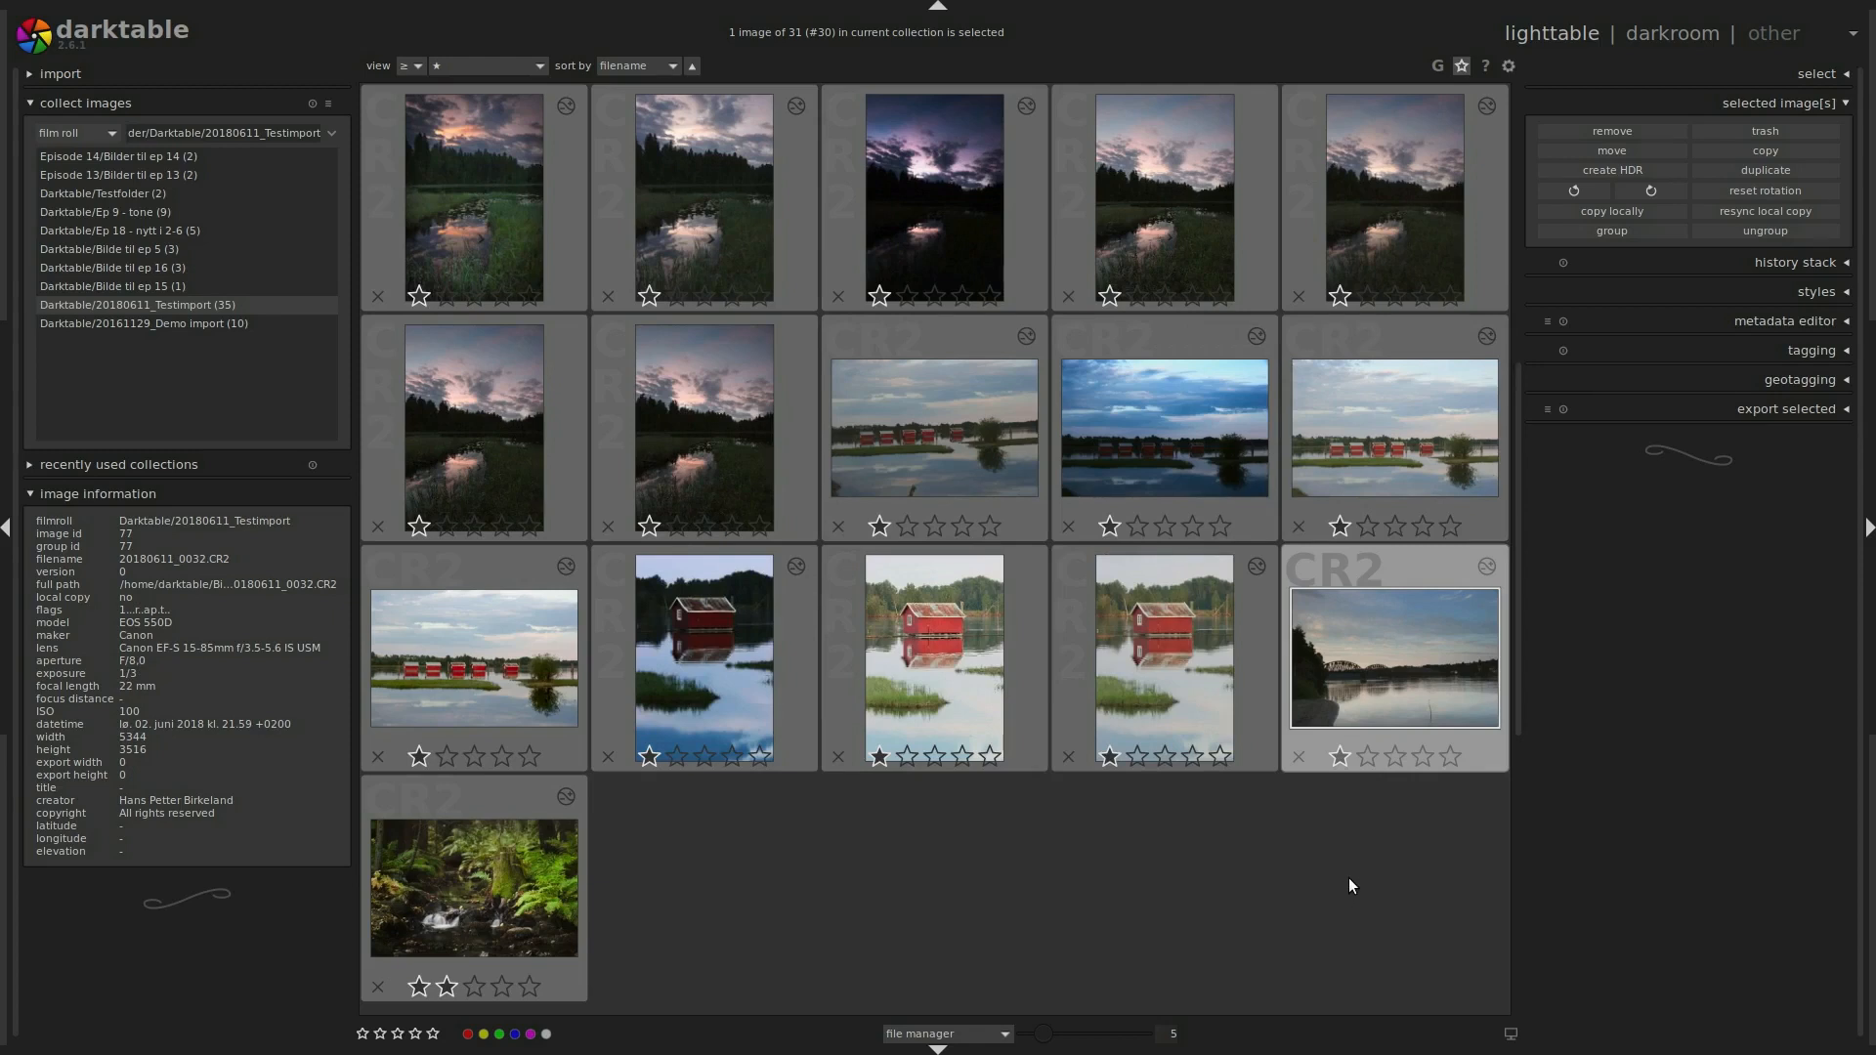
# Switch to the file manager, find 20180611_0032.txt in Bilder/Darktable/20180611_Testimport, and return to darktable to preview the matching bridge photo zoomed.
pyautogui.hotkey('alt', 'Tab')
pyautogui.hotkey('alt', 'Tab')
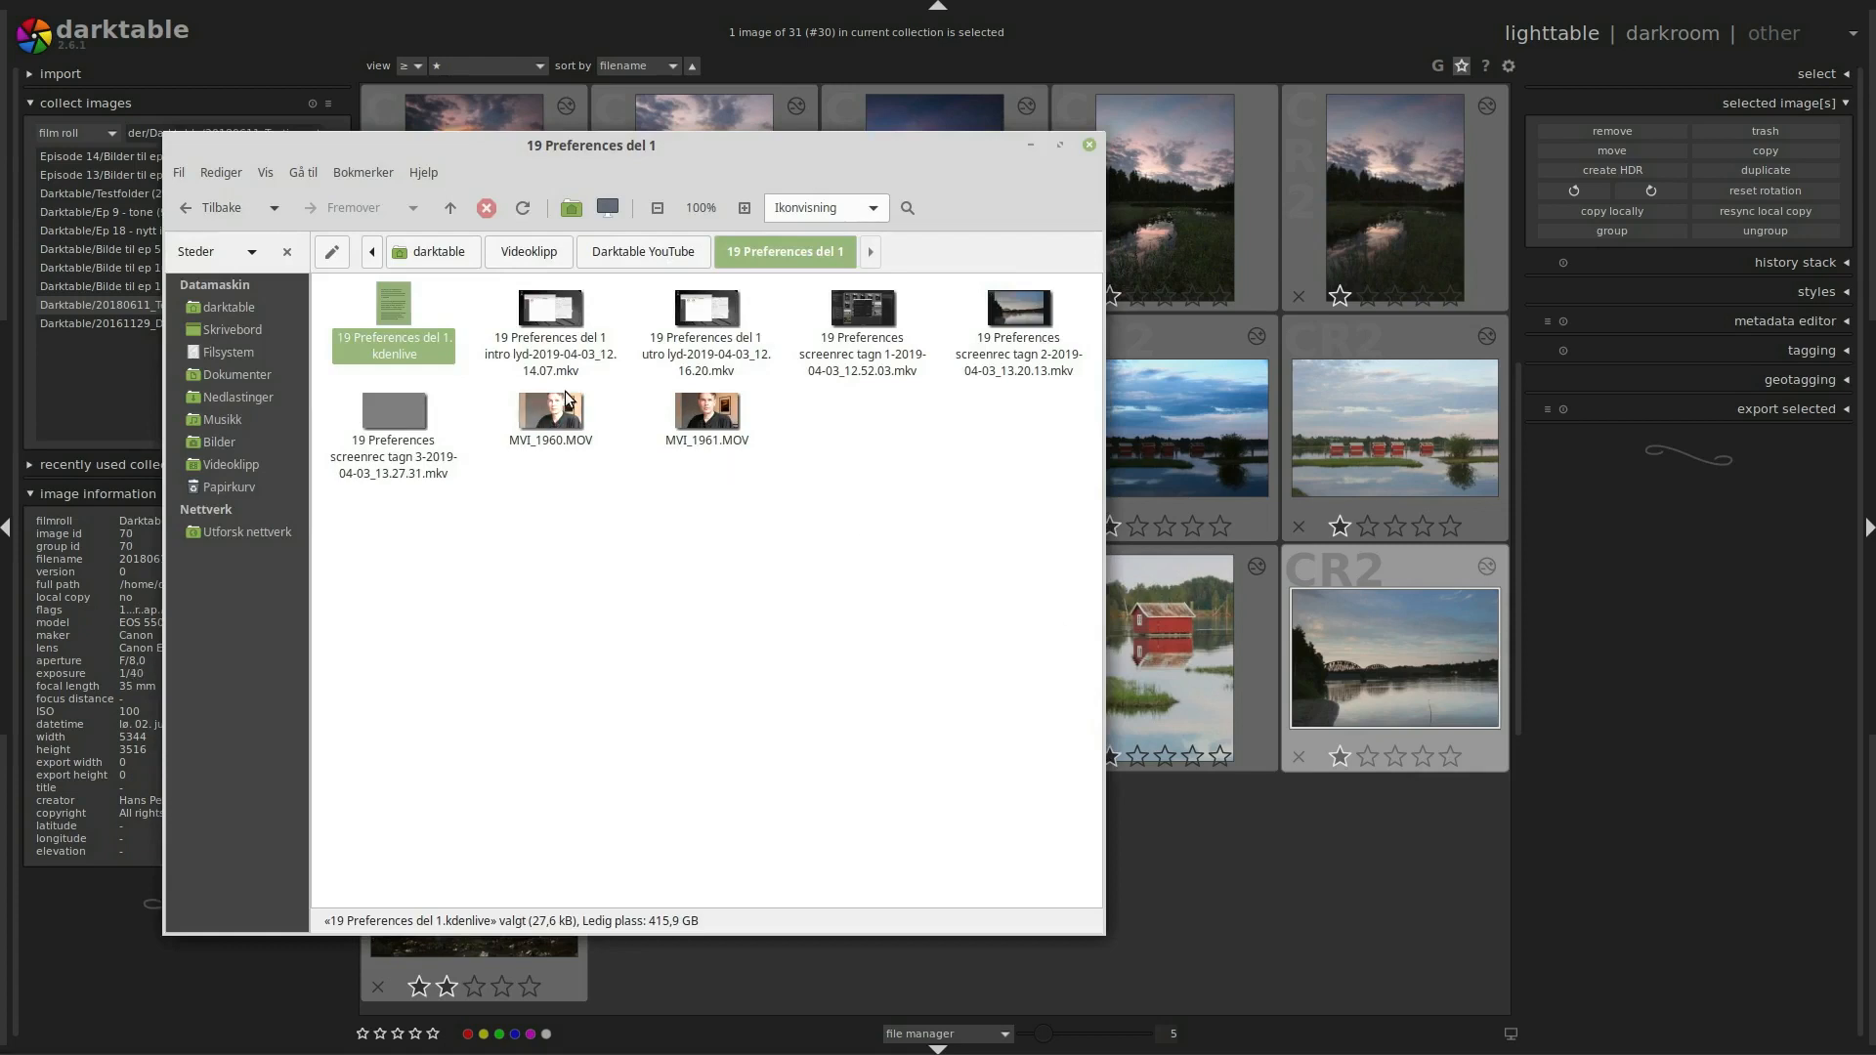
pyautogui.click(231, 445)
pyautogui.doubleClick(394, 309)
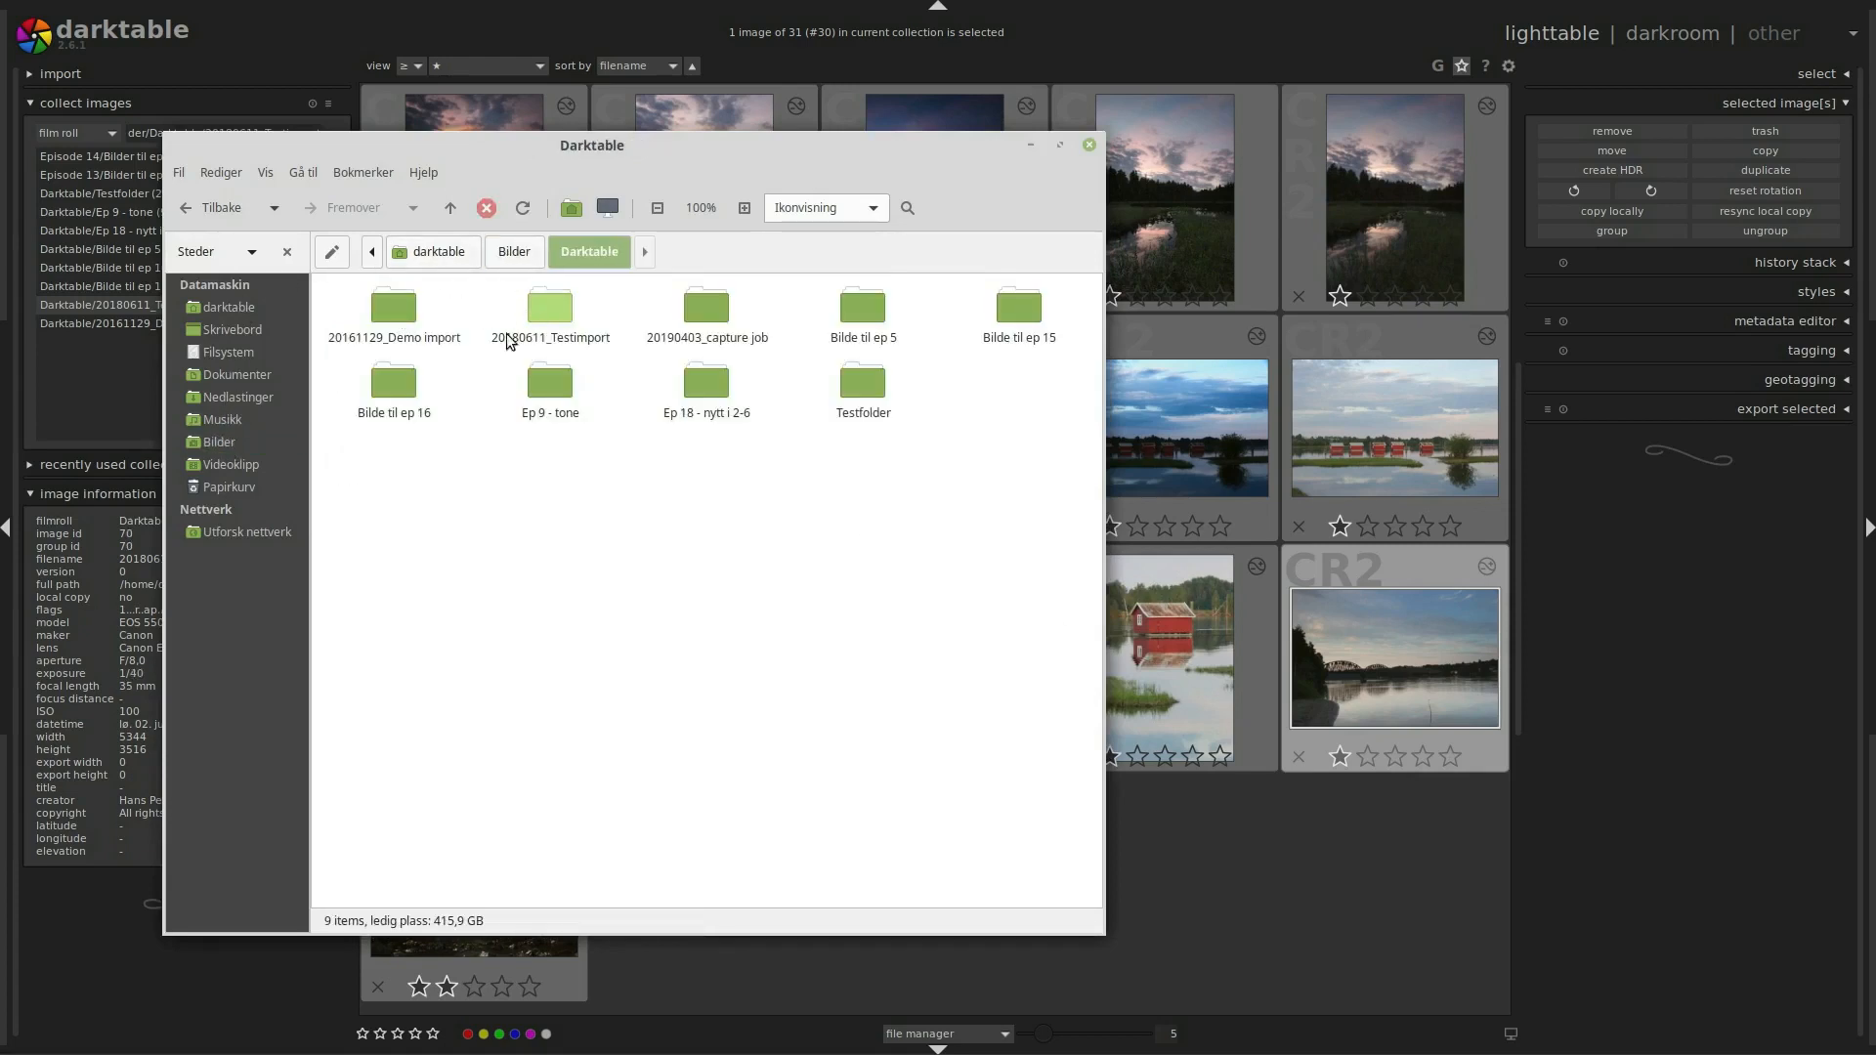
pyautogui.doubleClick(547, 322)
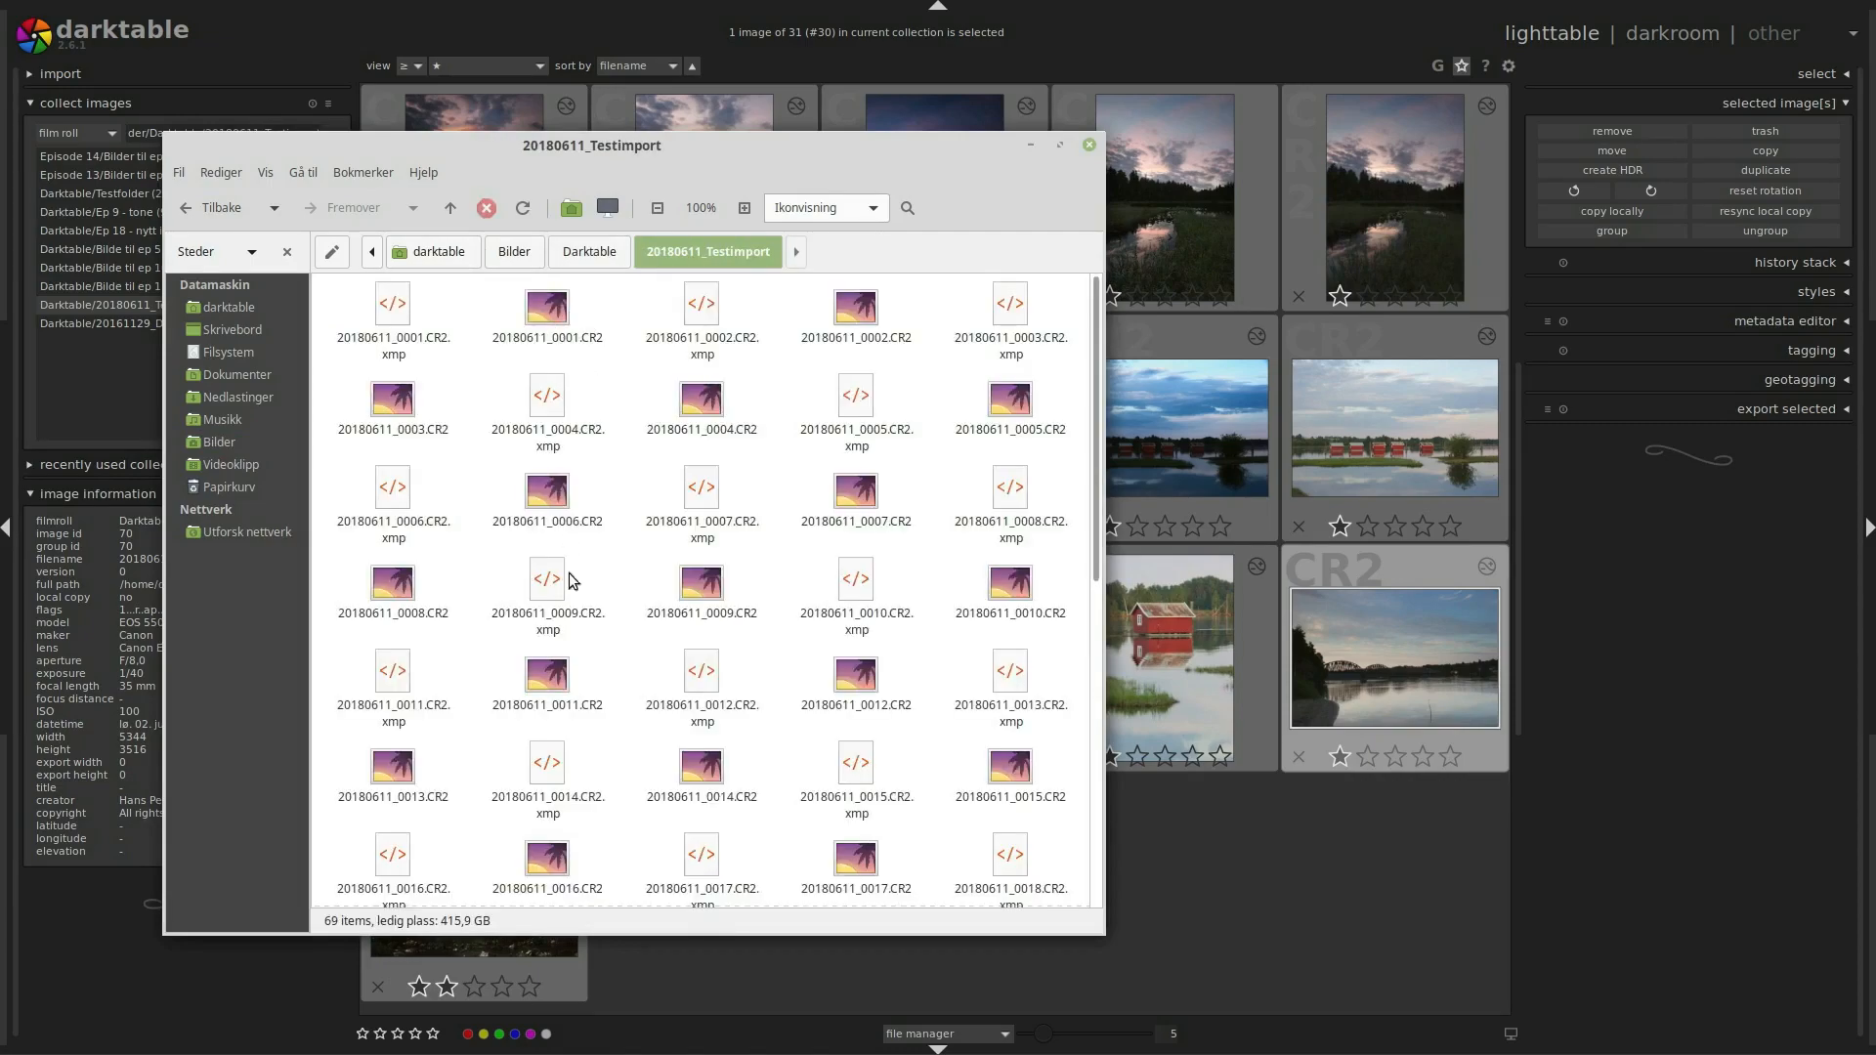
pyautogui.scroll(-10, 654, 549)
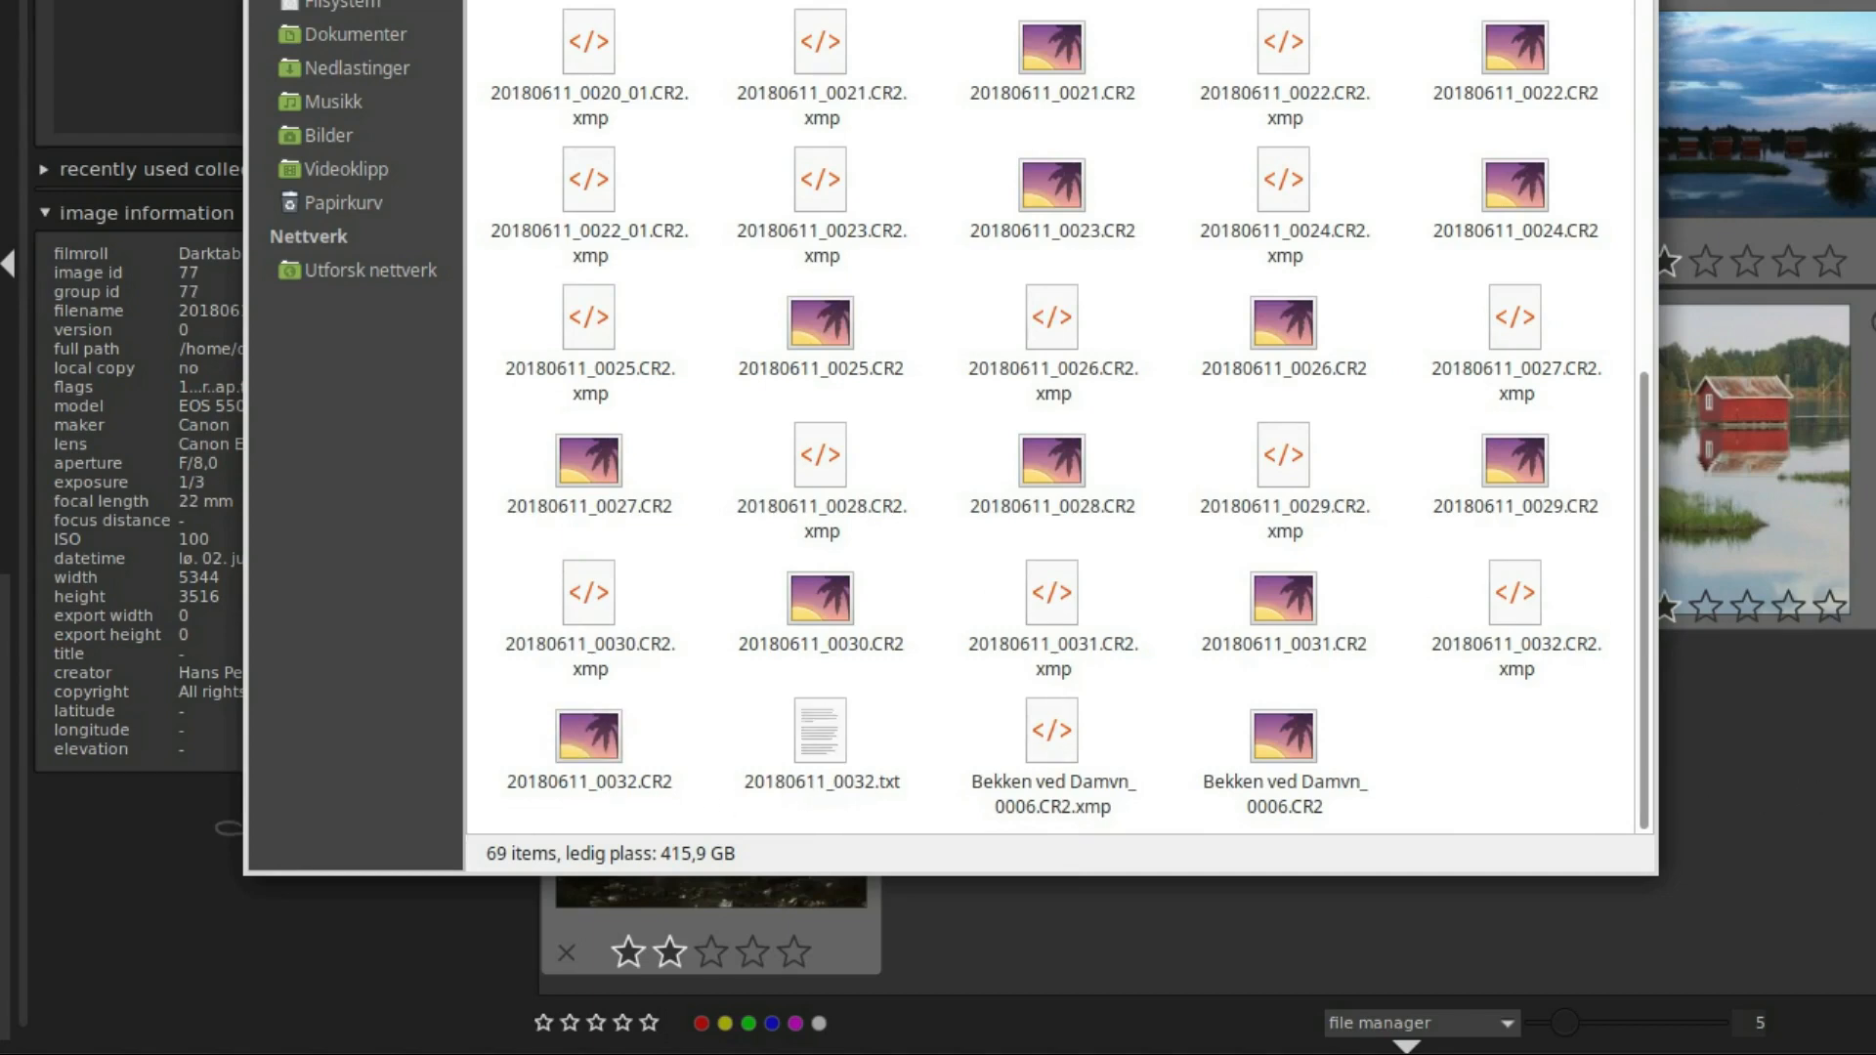
pyautogui.click(1839, 801)
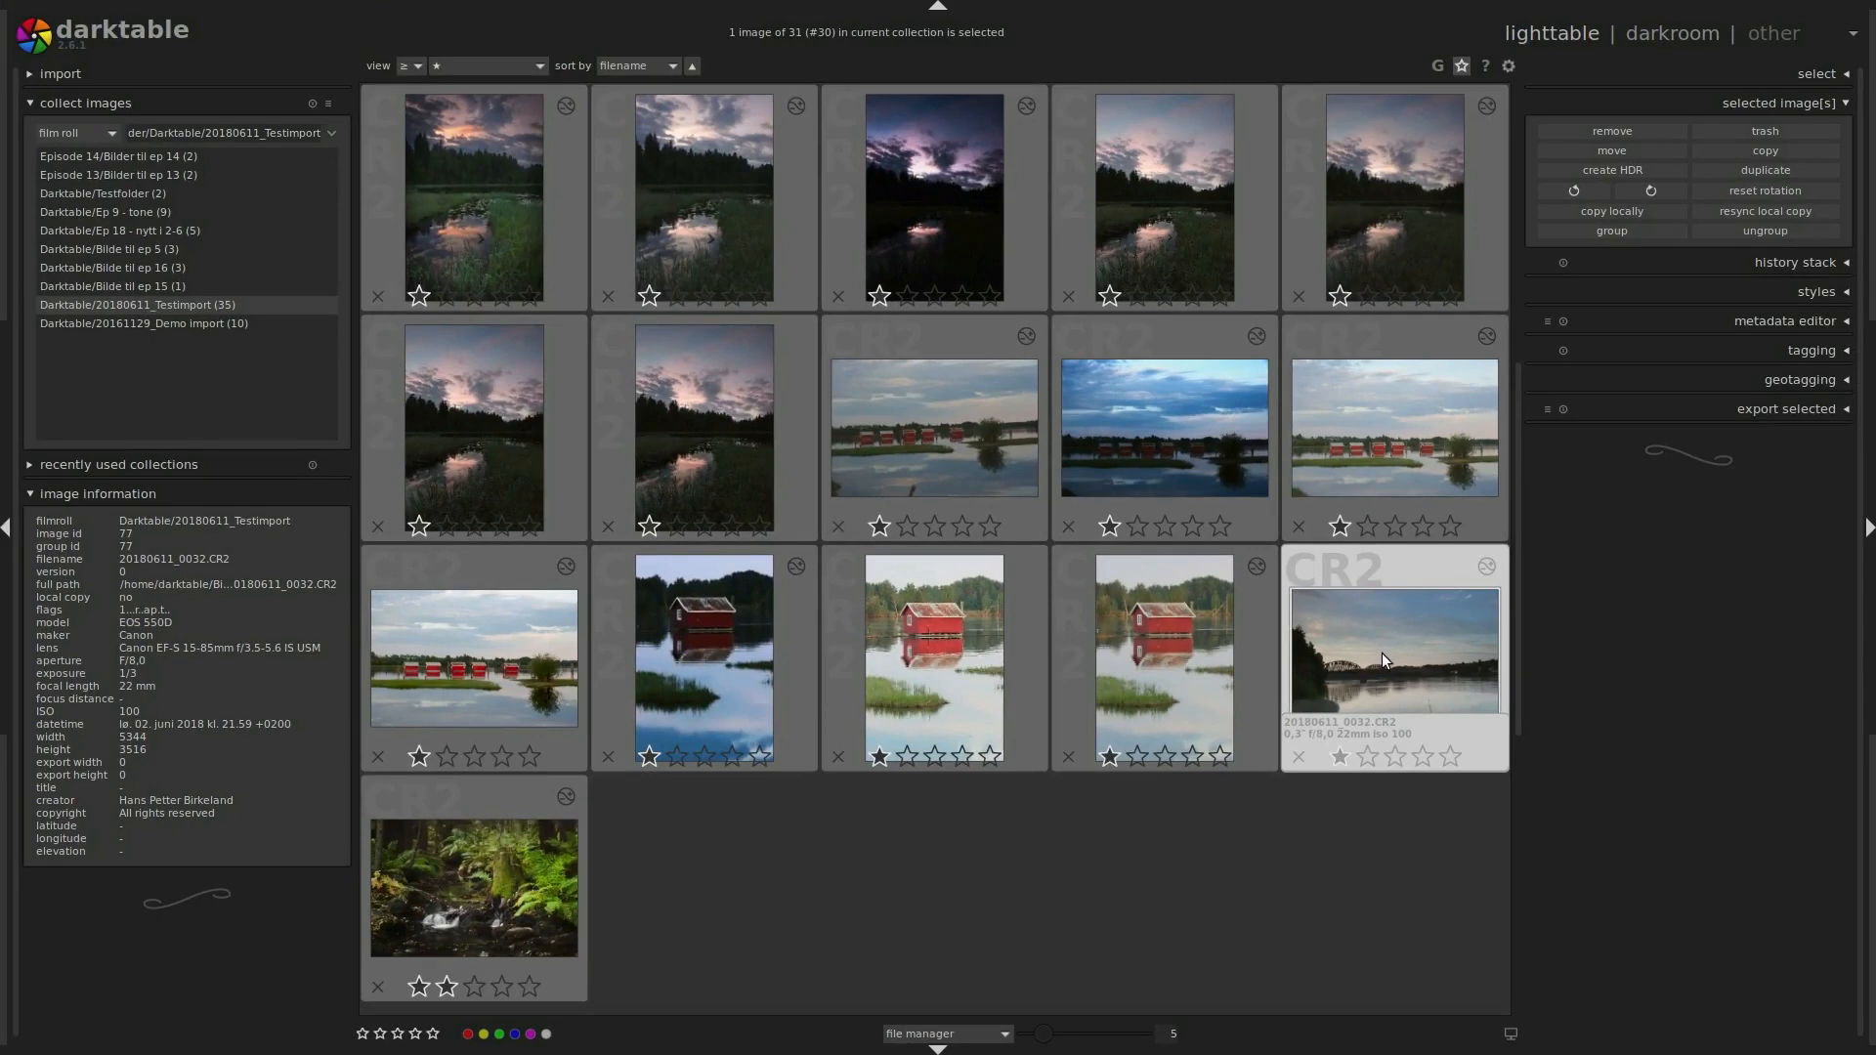
pyautogui.press('w')
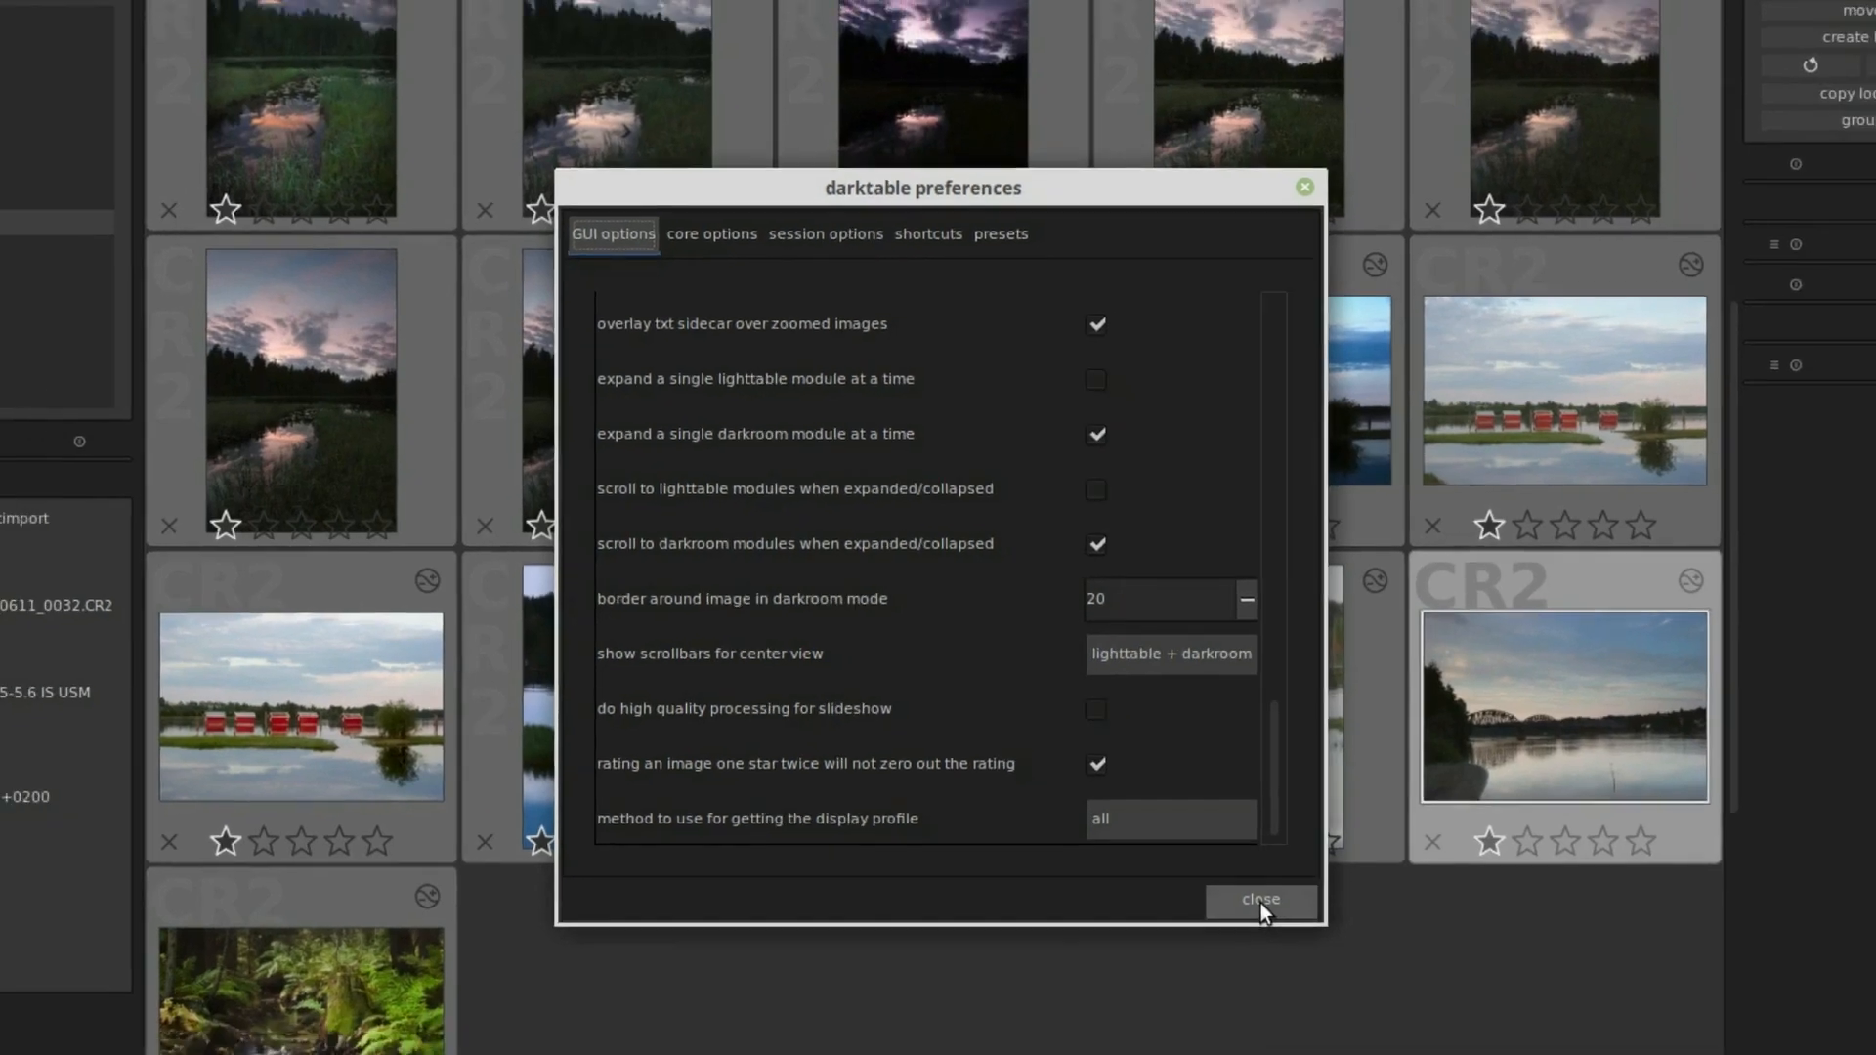
# Close the preferences, and collapse and re-expand the image information module in the lighttable.
pyautogui.click(1290, 936)
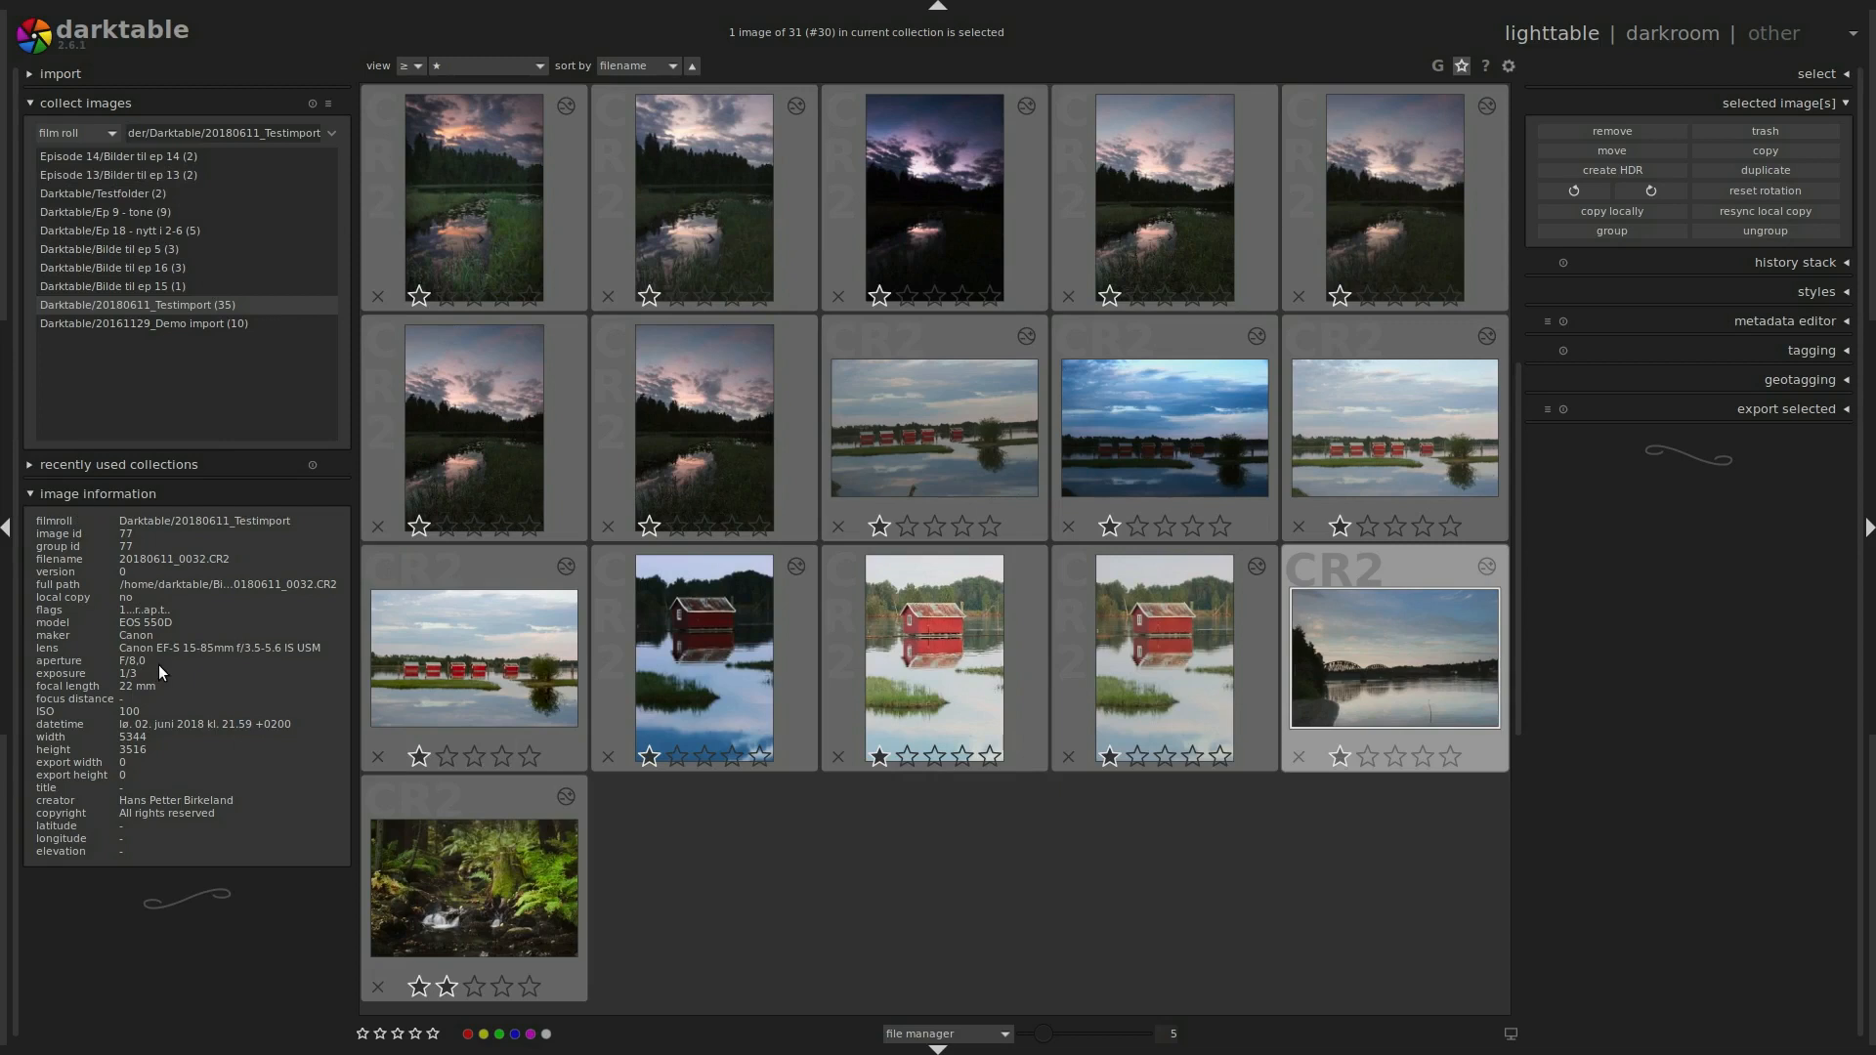
pyautogui.click(101, 490)
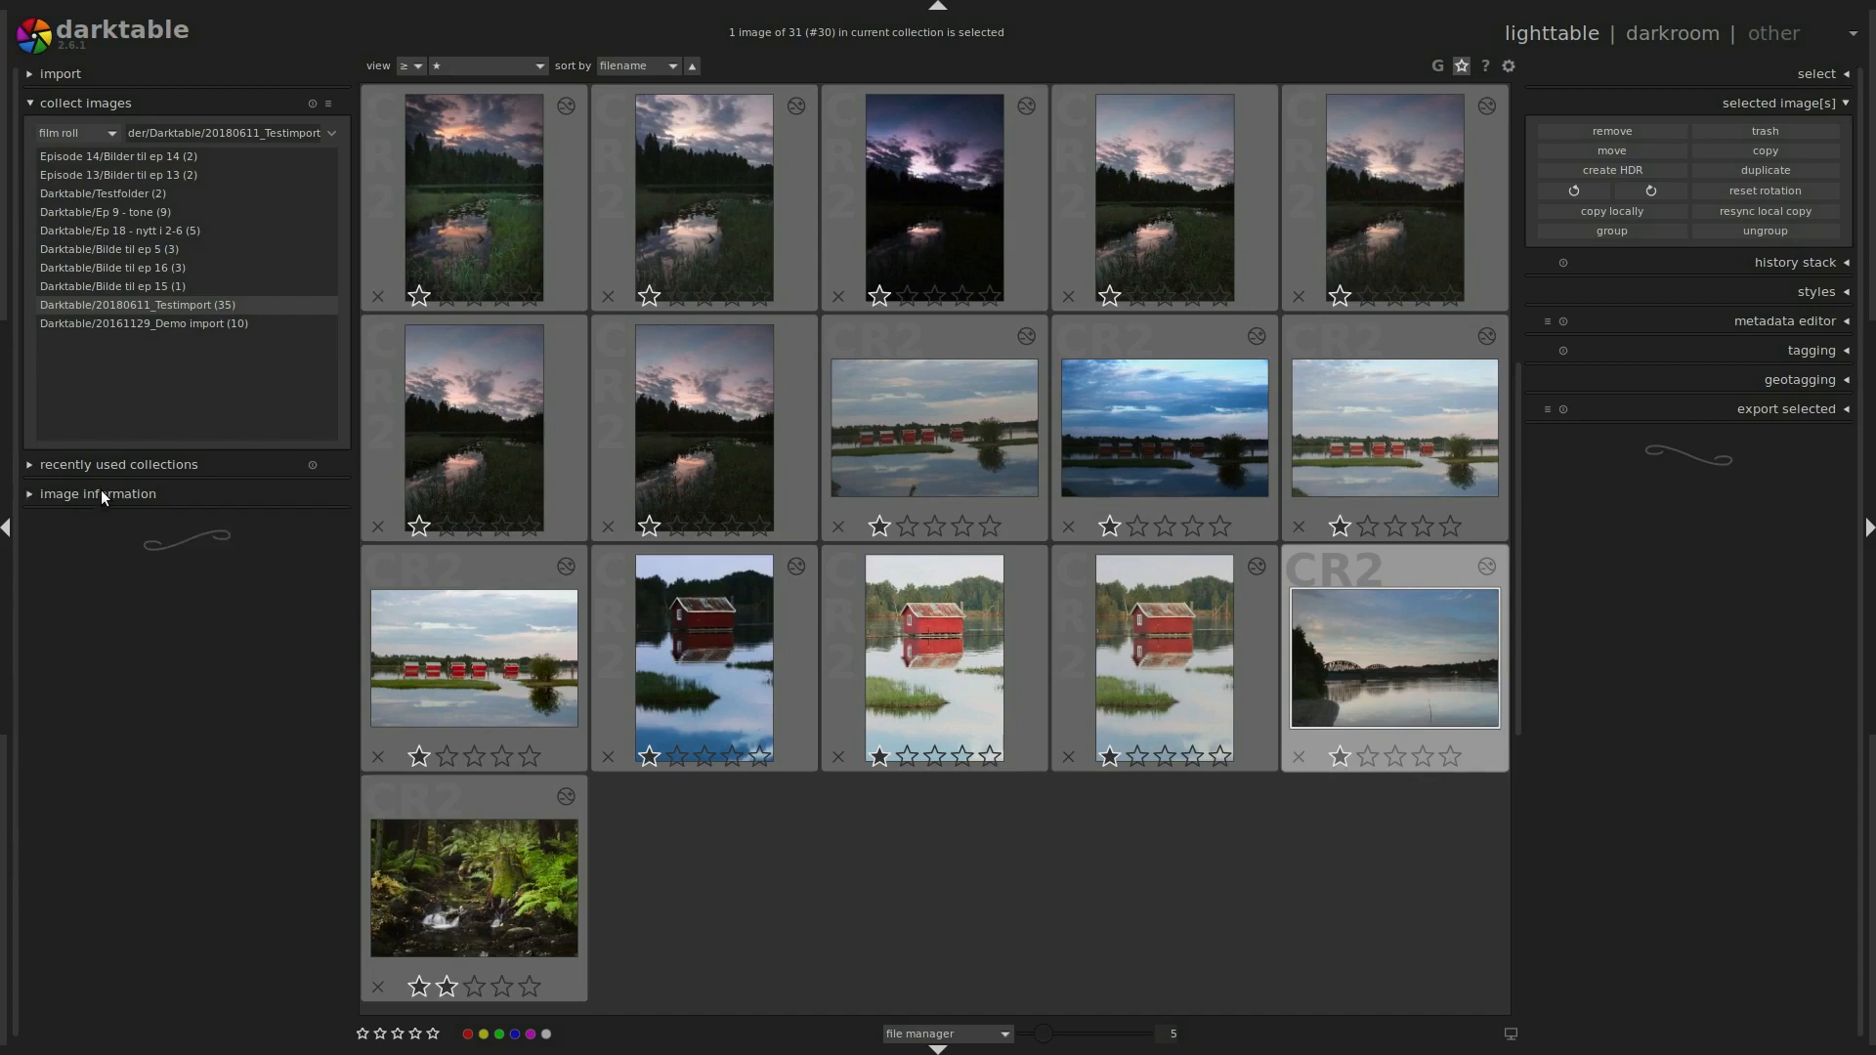
pyautogui.click(101, 492)
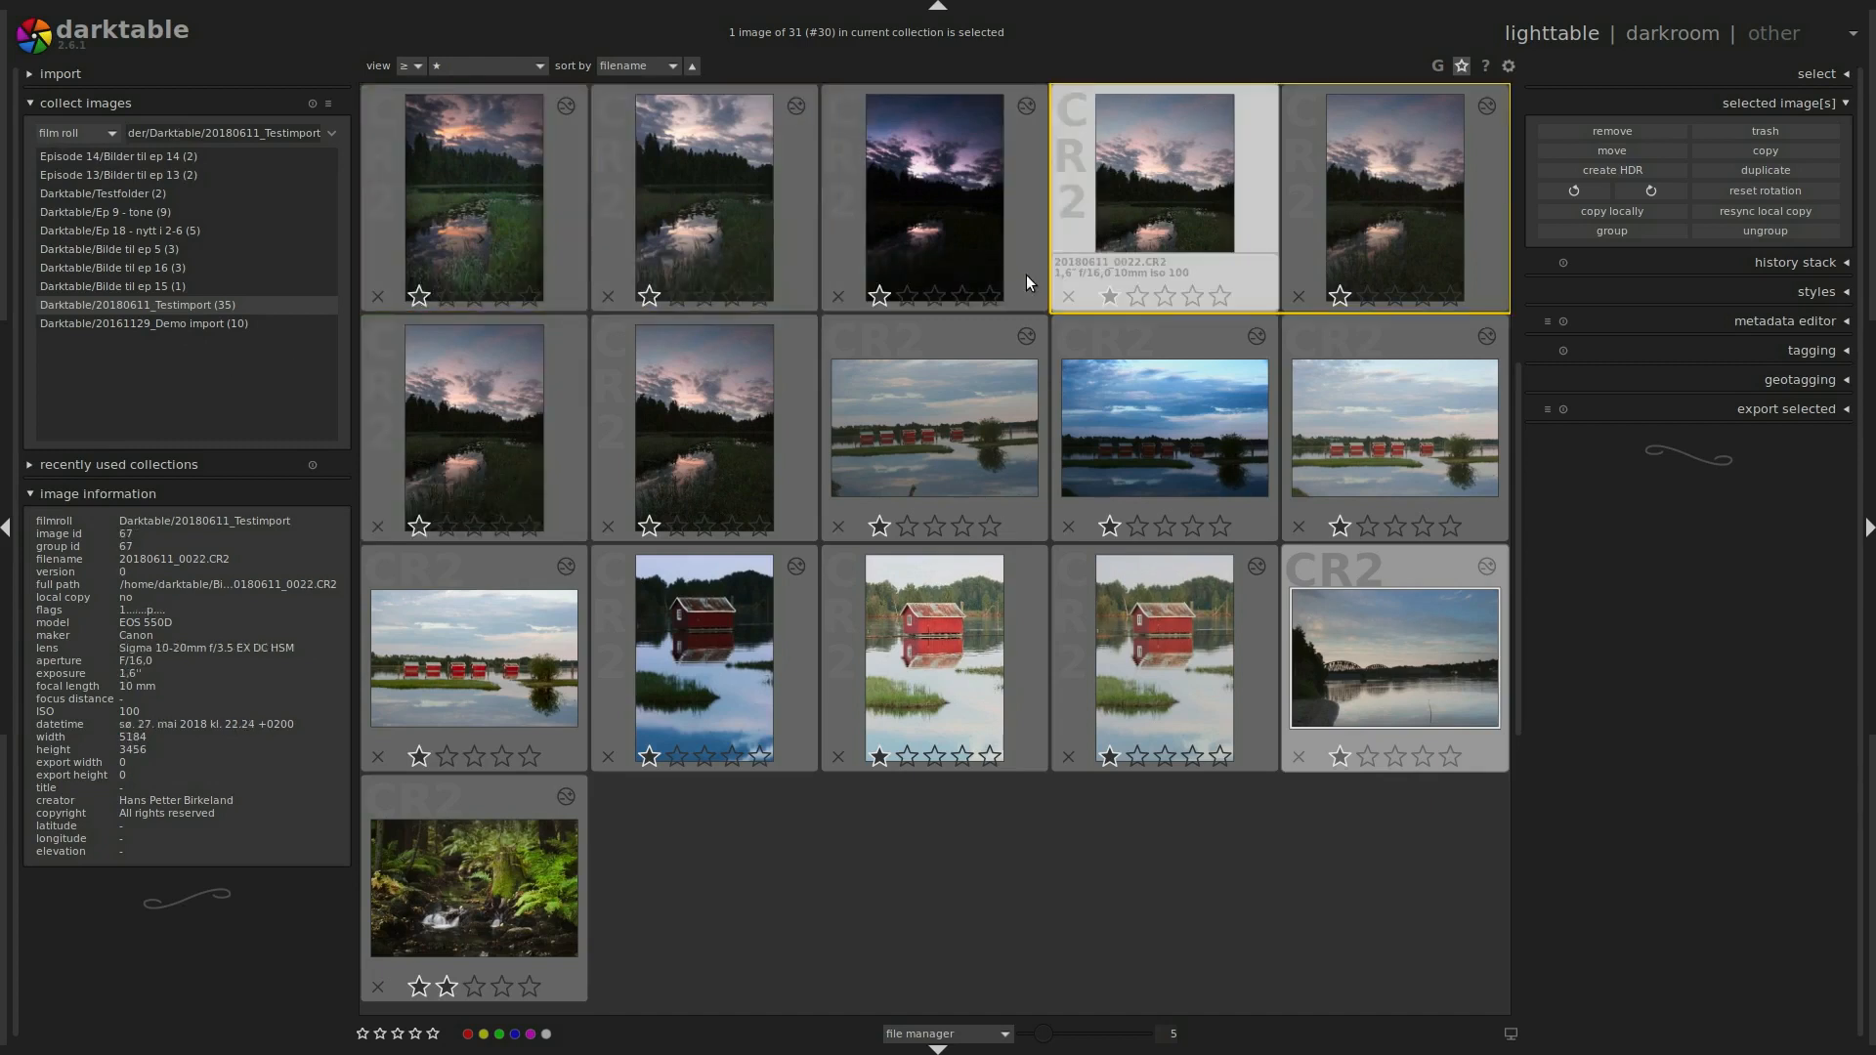
# Check the GUI option for expanding a single darkroom module at a time, and close the preferences.
pyautogui.click(1510, 67)
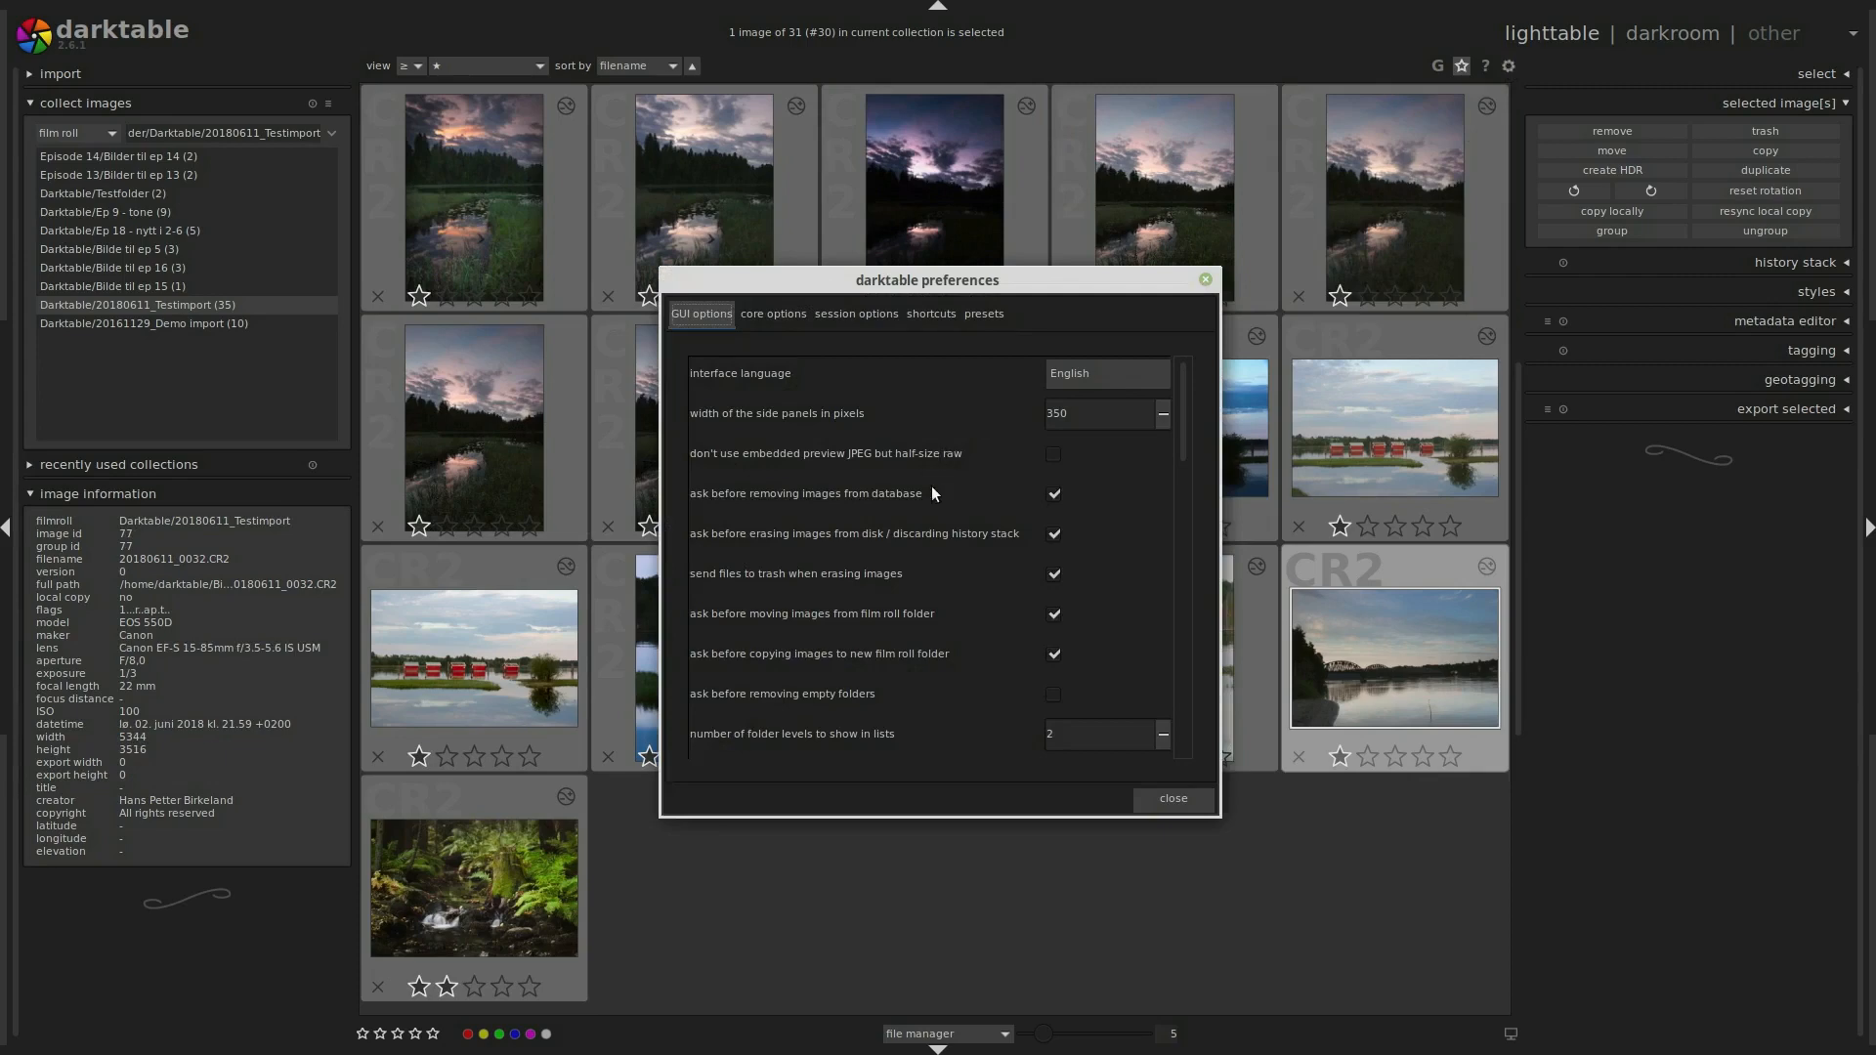
pyautogui.scroll(-10, 901, 552)
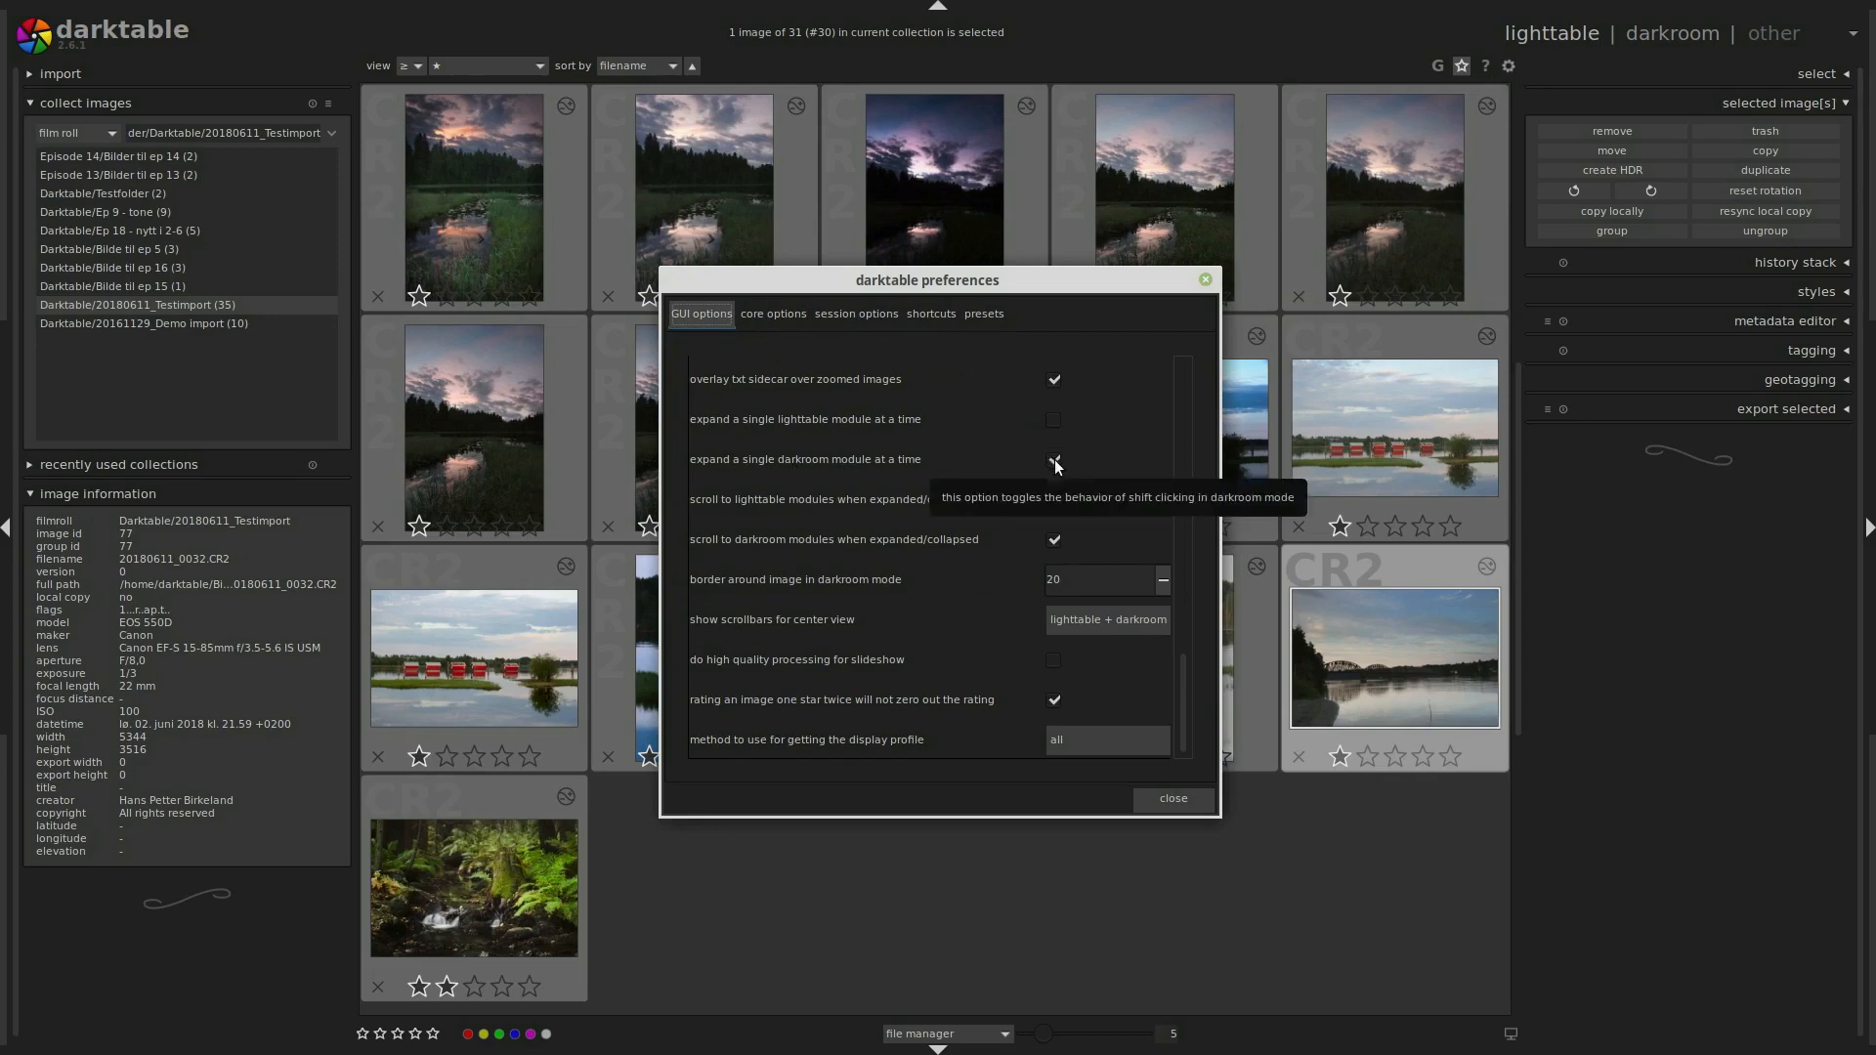
pyautogui.click(1175, 800)
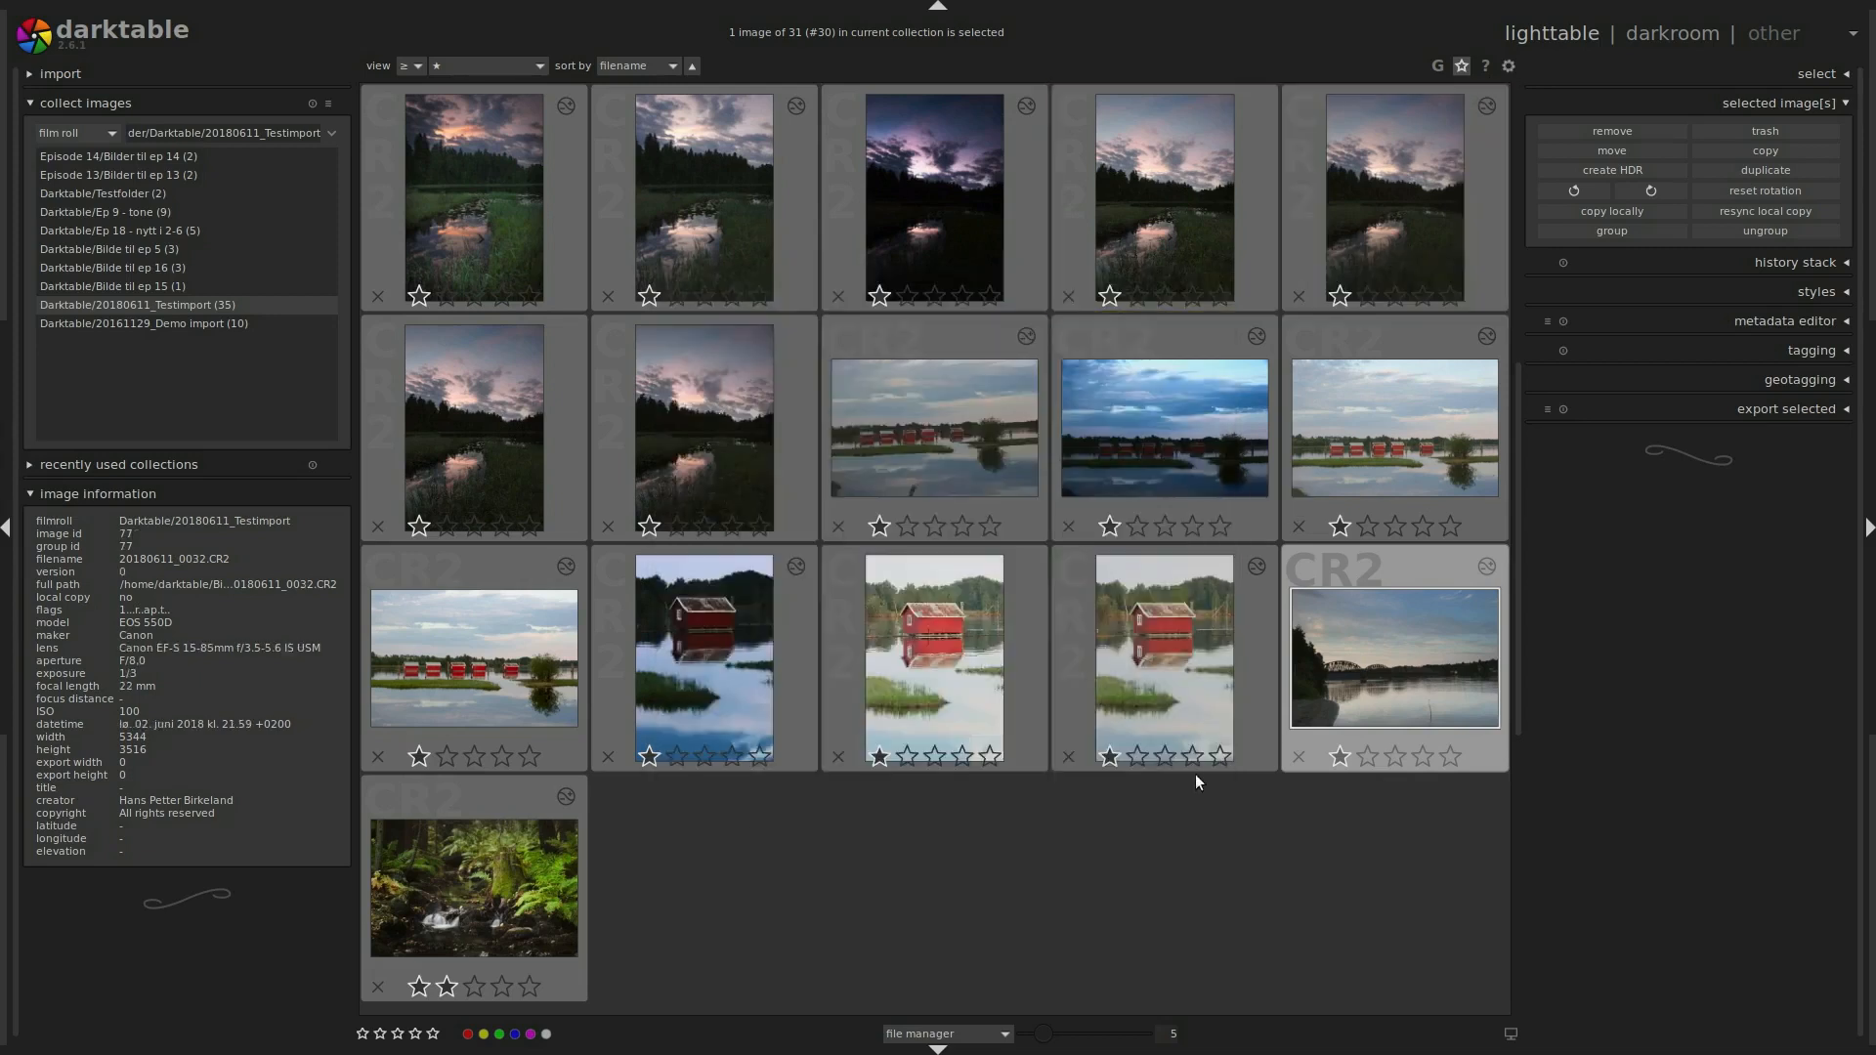
# Open the bridge photo in the darkroom, and expand the tone curve module followed by the levels module.
pyautogui.click(1679, 32)
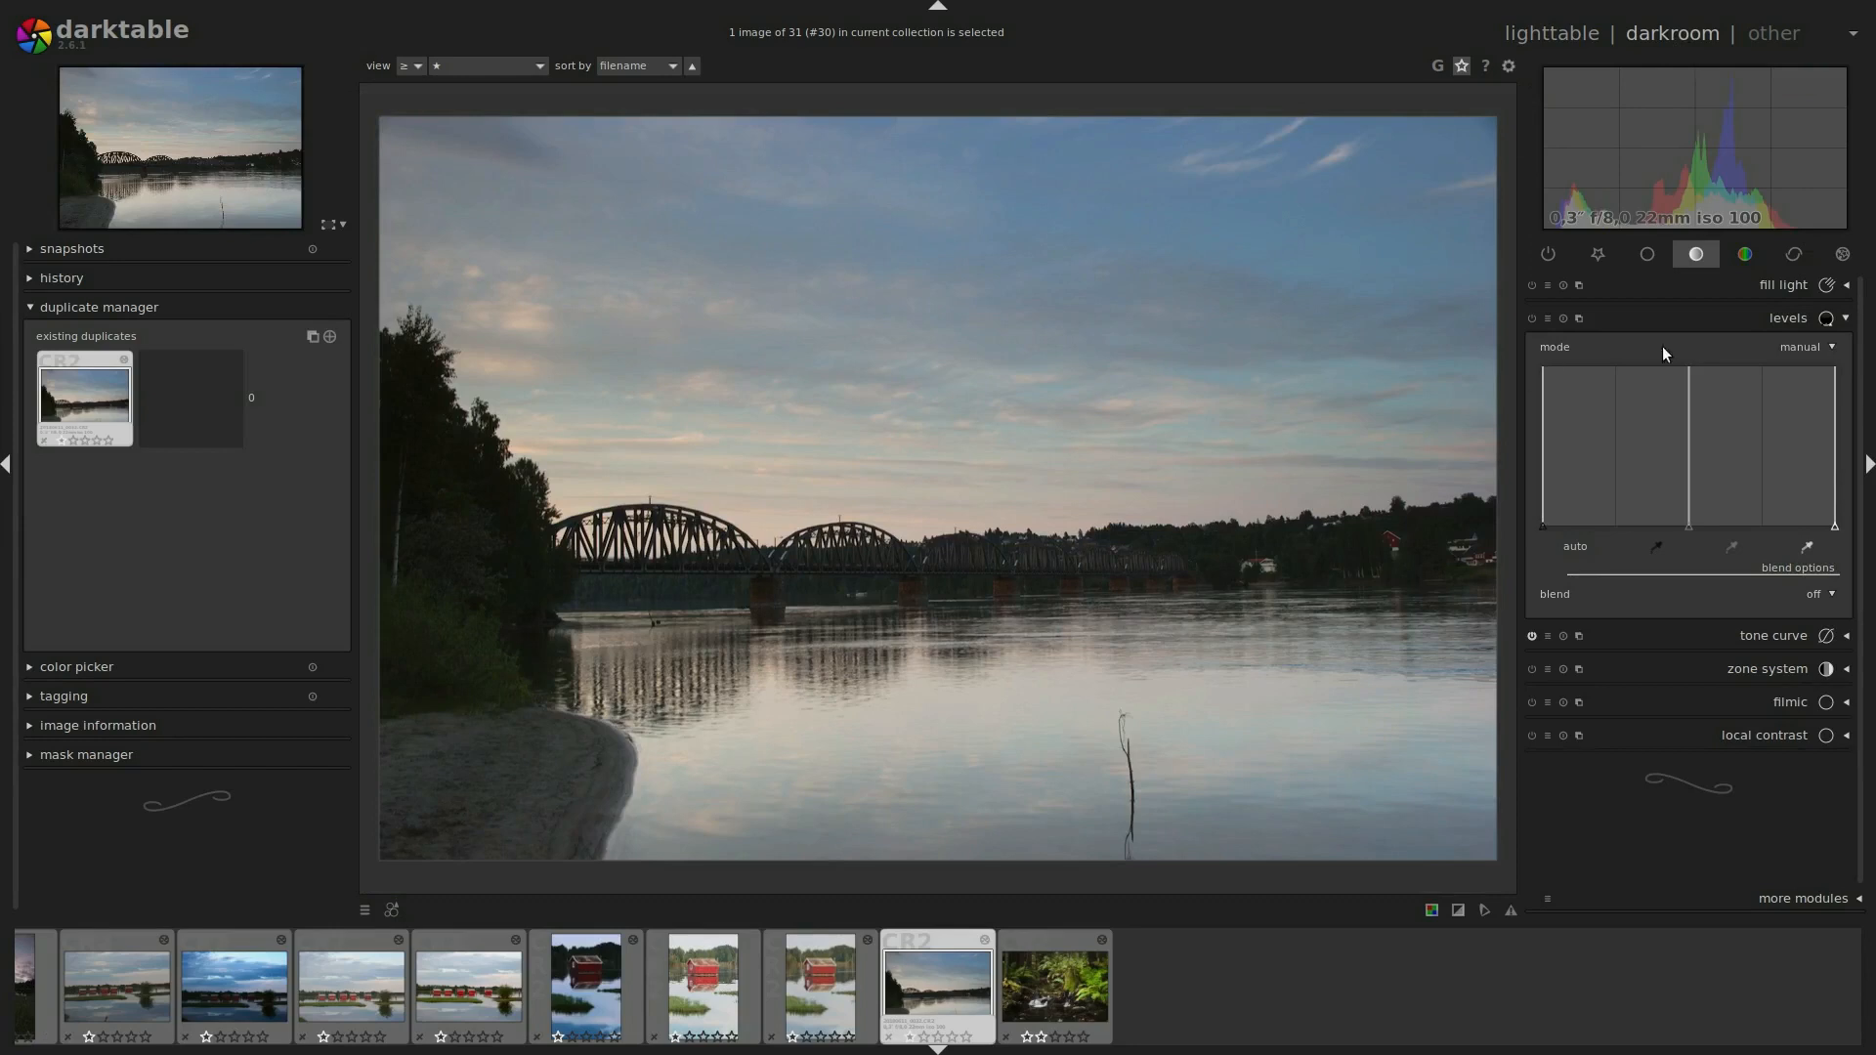
pyautogui.click(1732, 633)
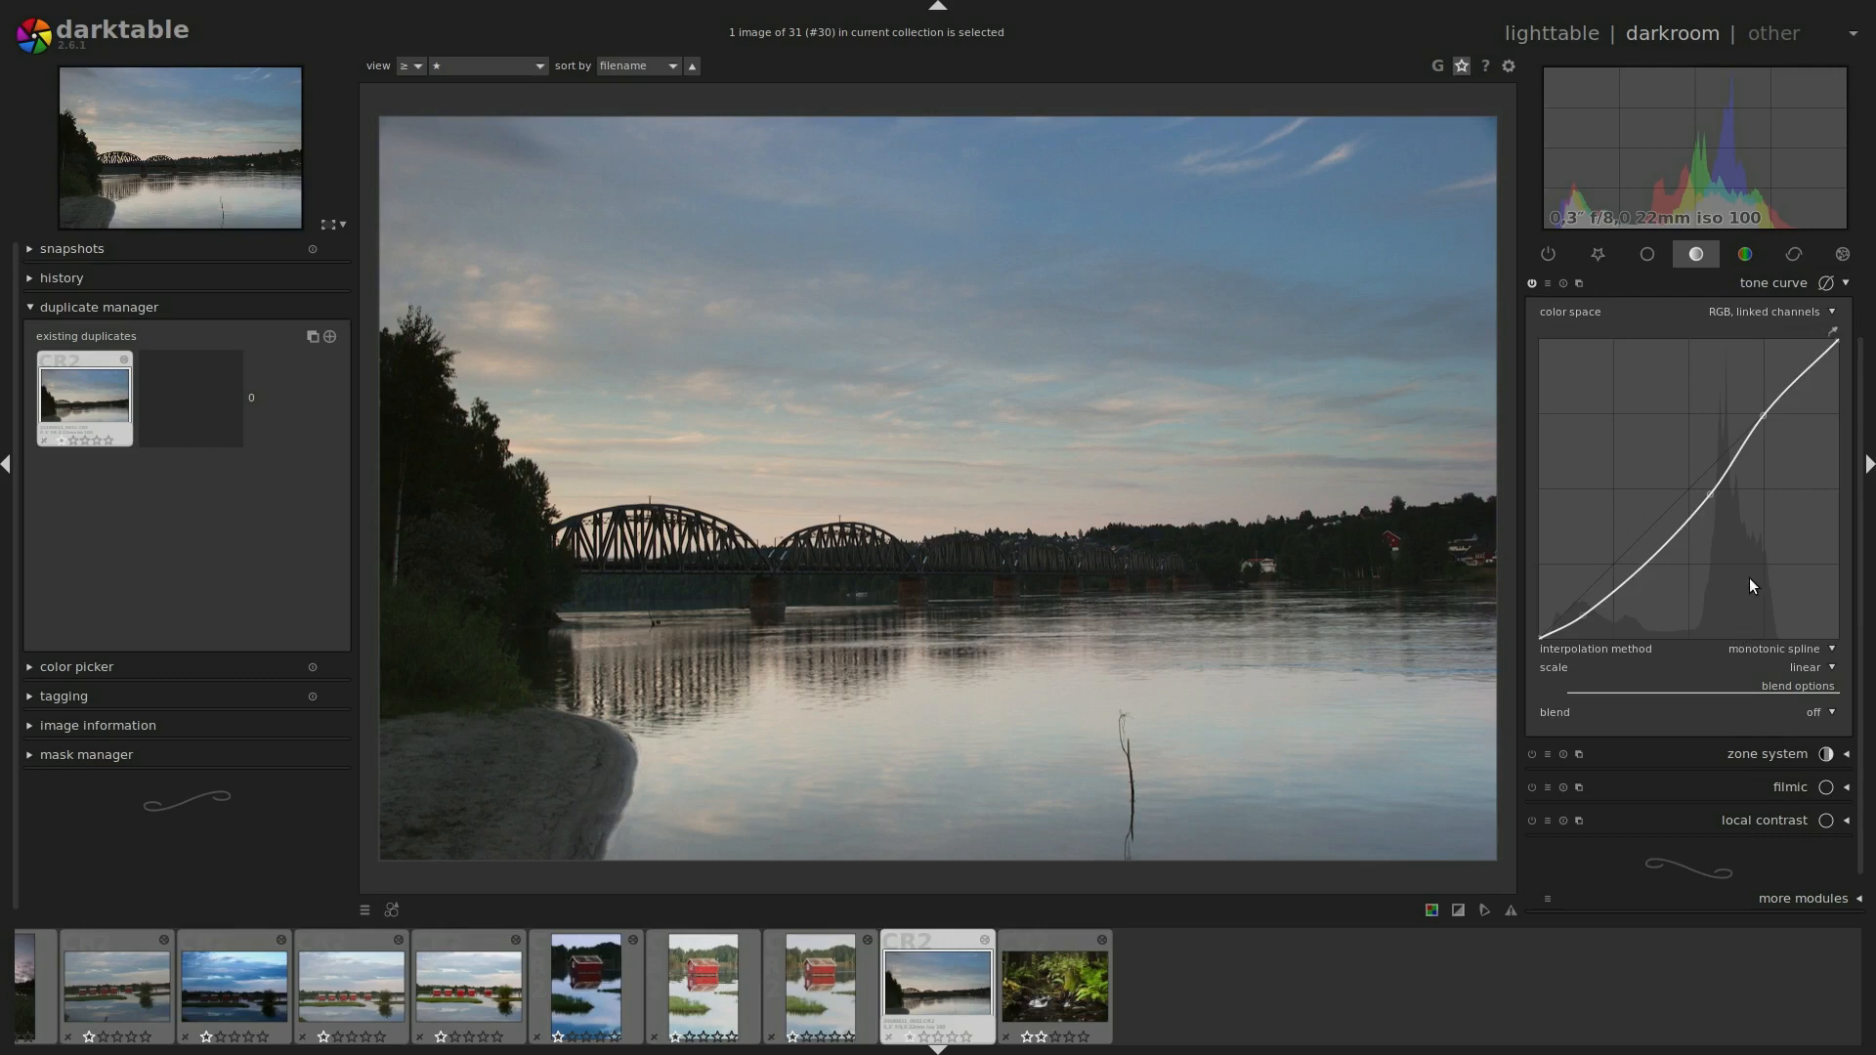
pyautogui.scroll(1, 1872, 364)
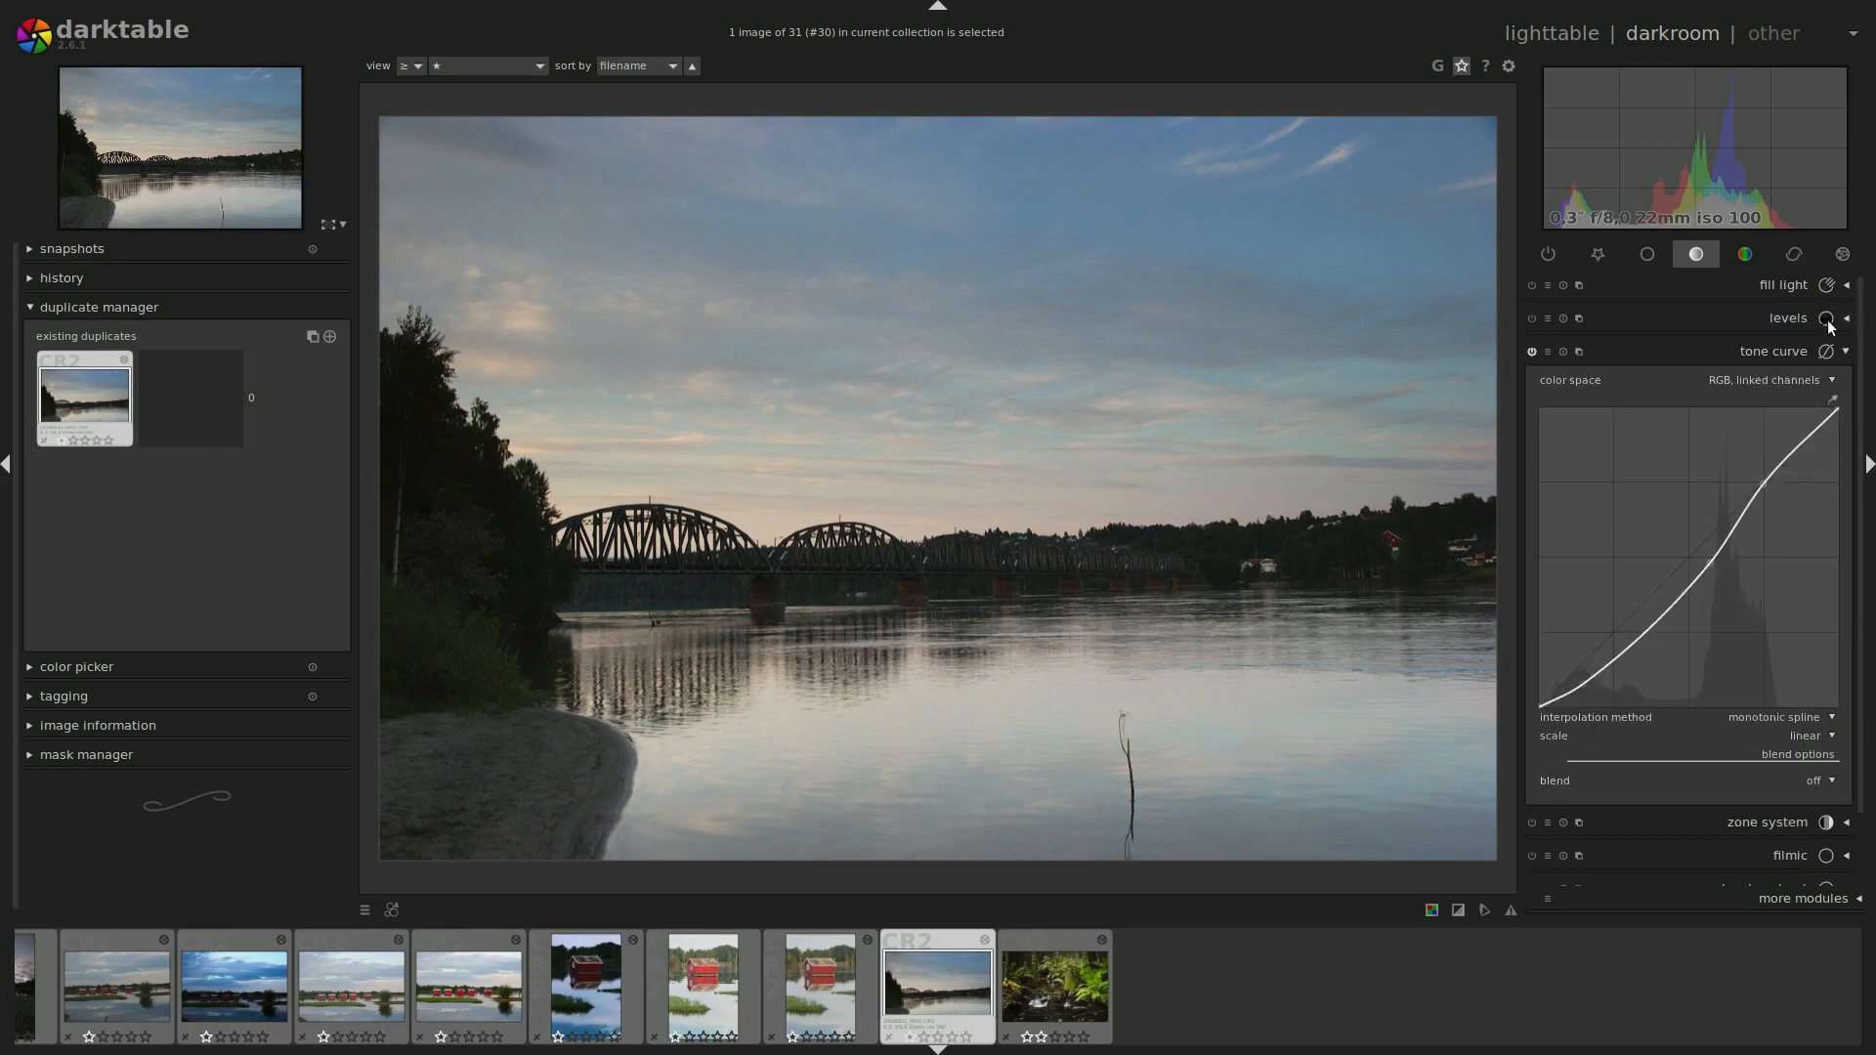
pyautogui.click(1748, 320)
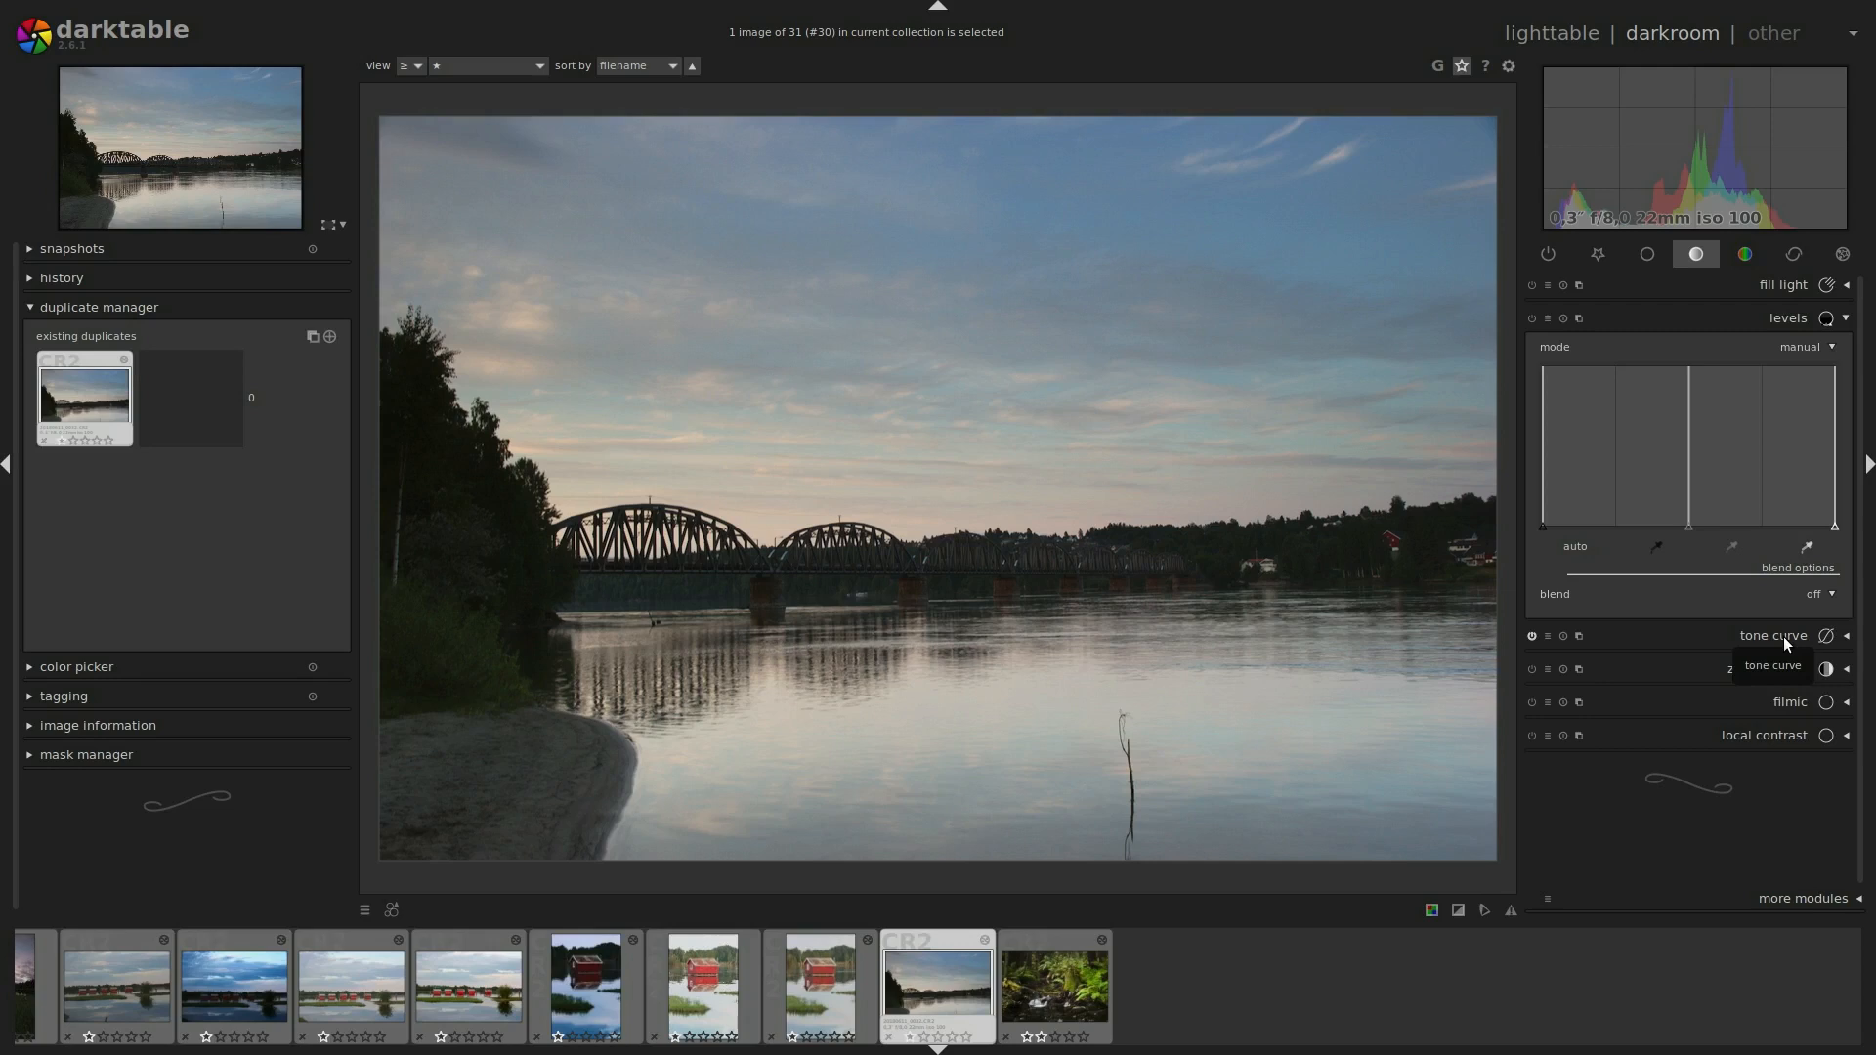
# Check the GUI option for scrolling to darkroom modules when expanded or collapsed, and close the preferences.
pyautogui.click(1507, 67)
pyautogui.scroll(-6, 968, 555)
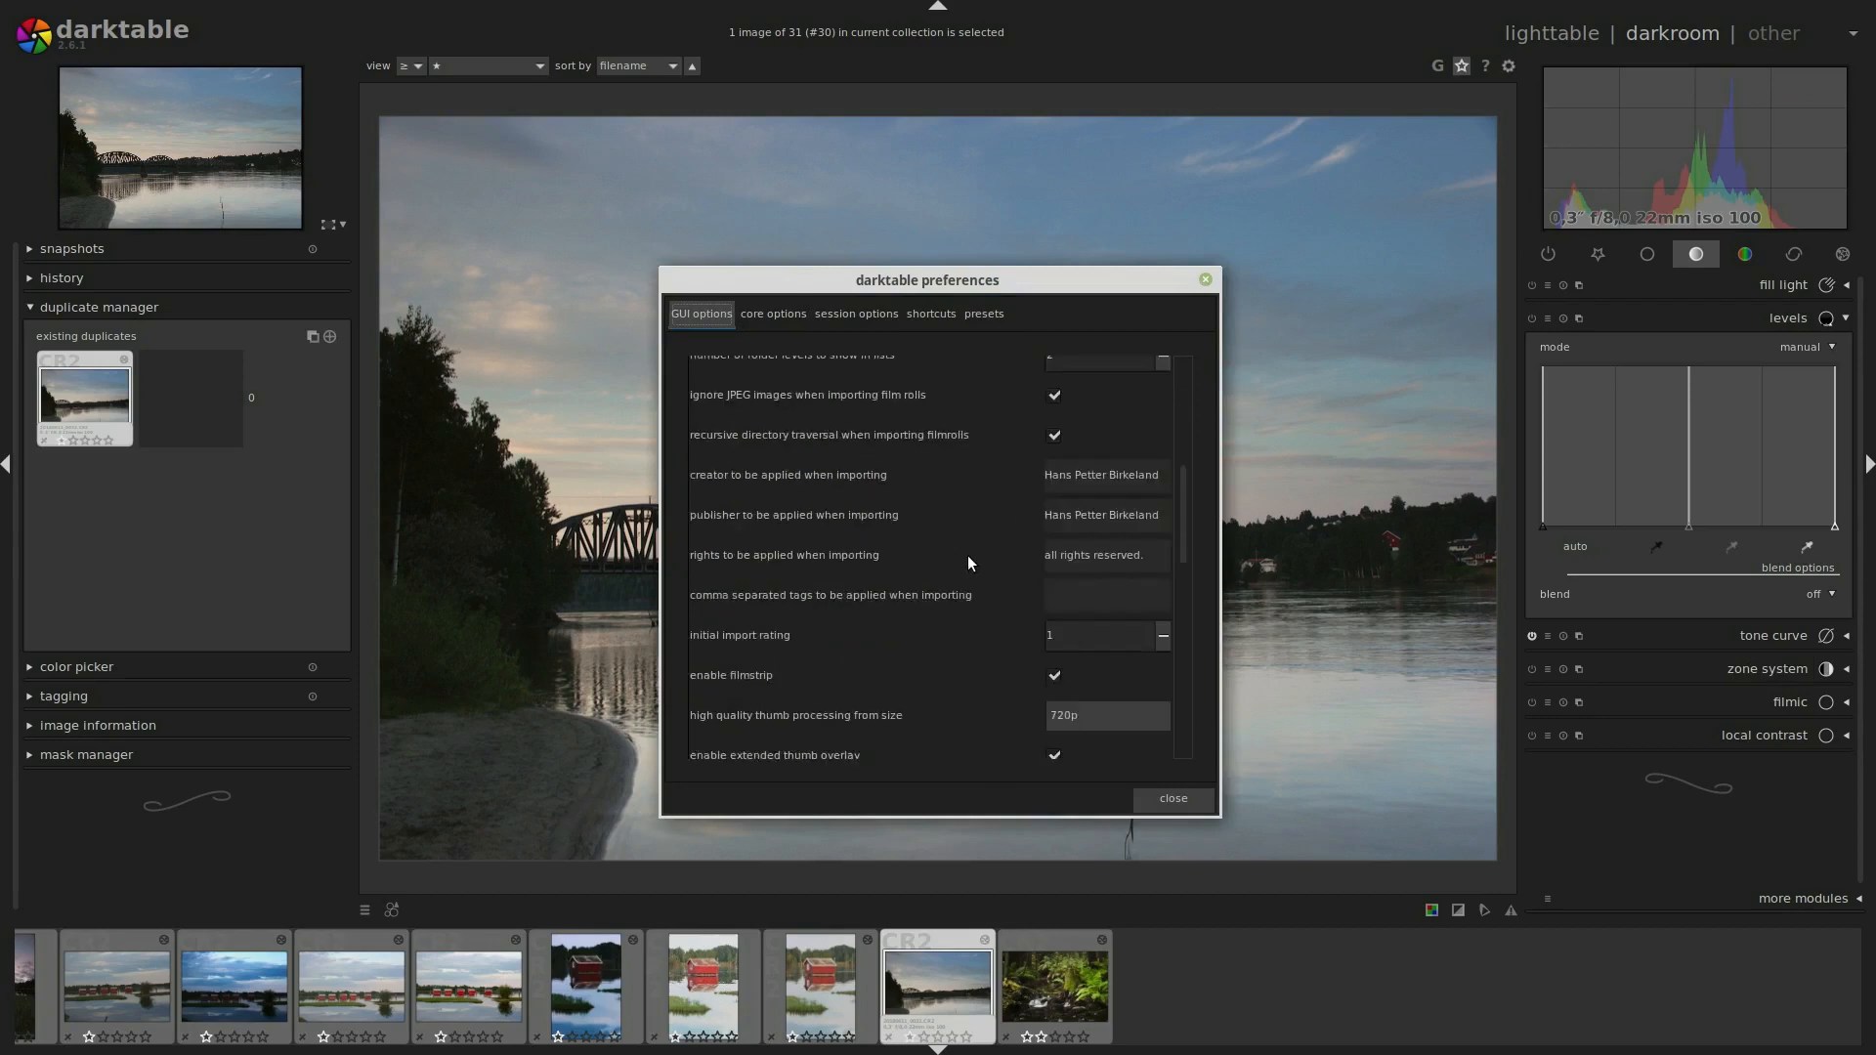
pyautogui.scroll(-4, 965, 557)
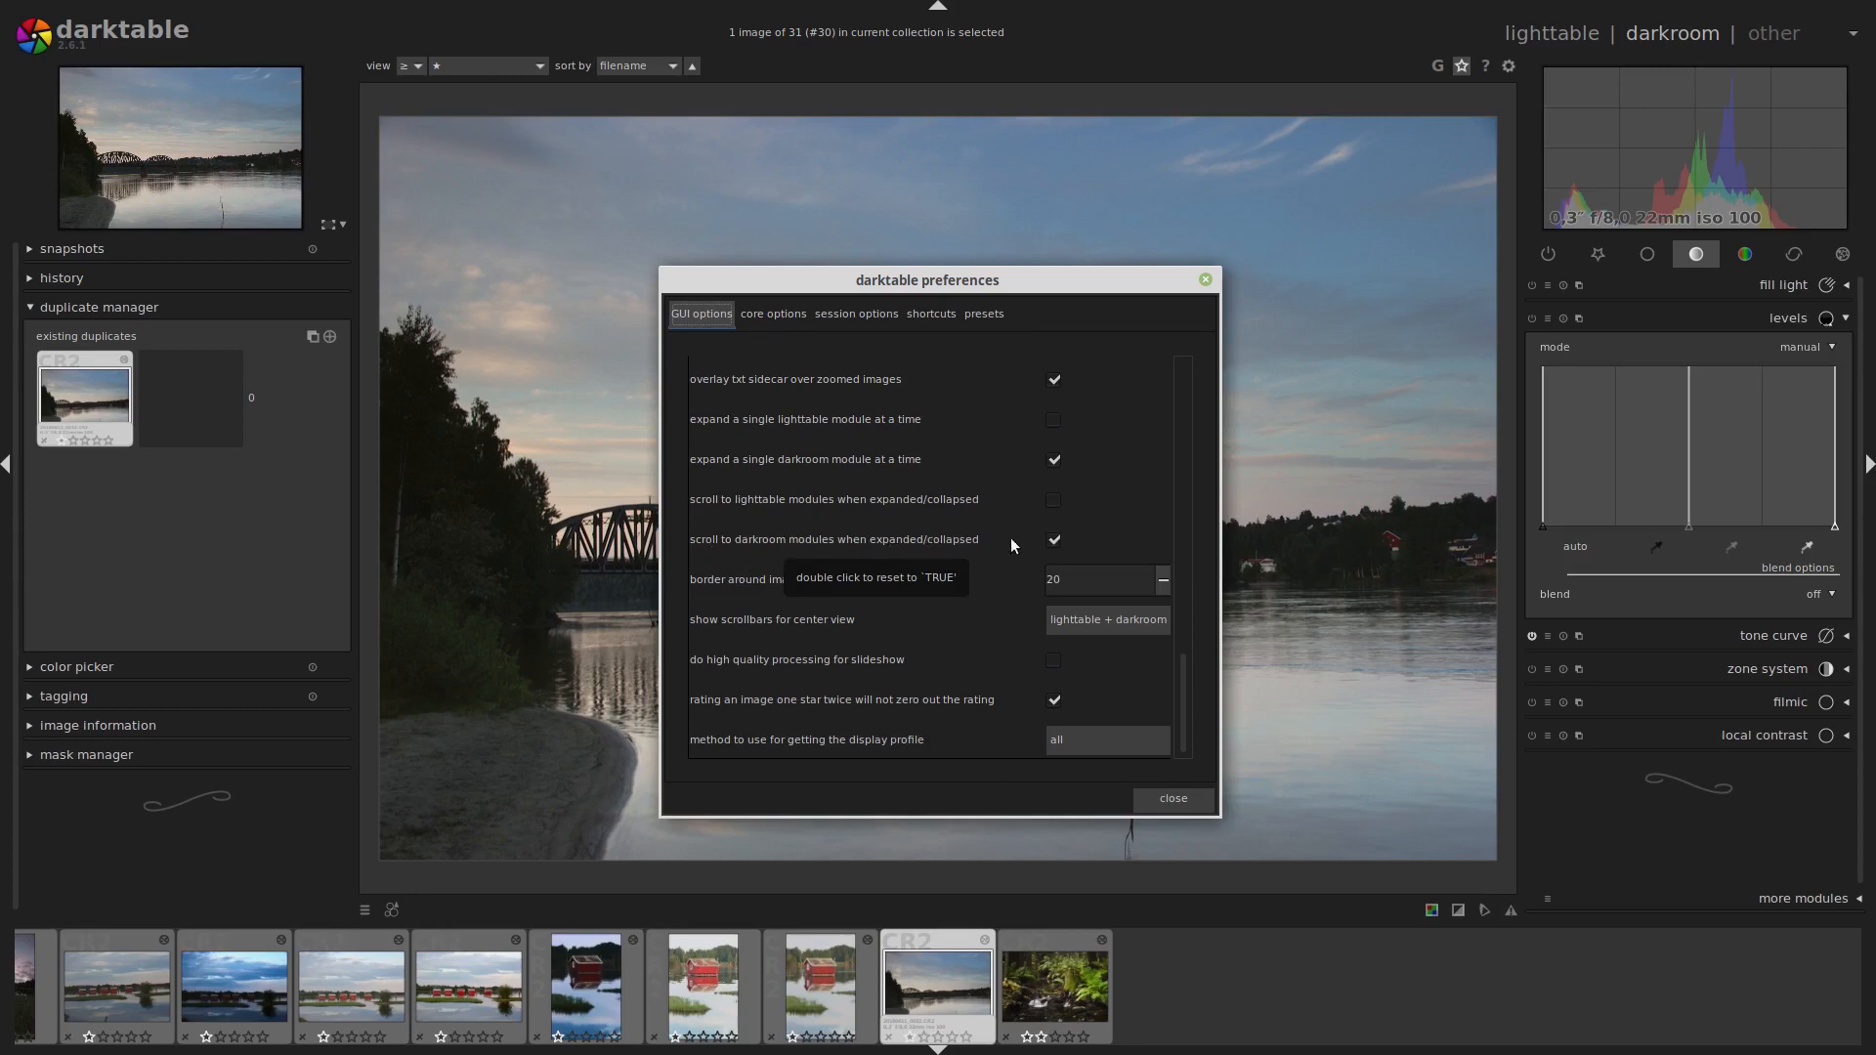
pyautogui.click(1173, 801)
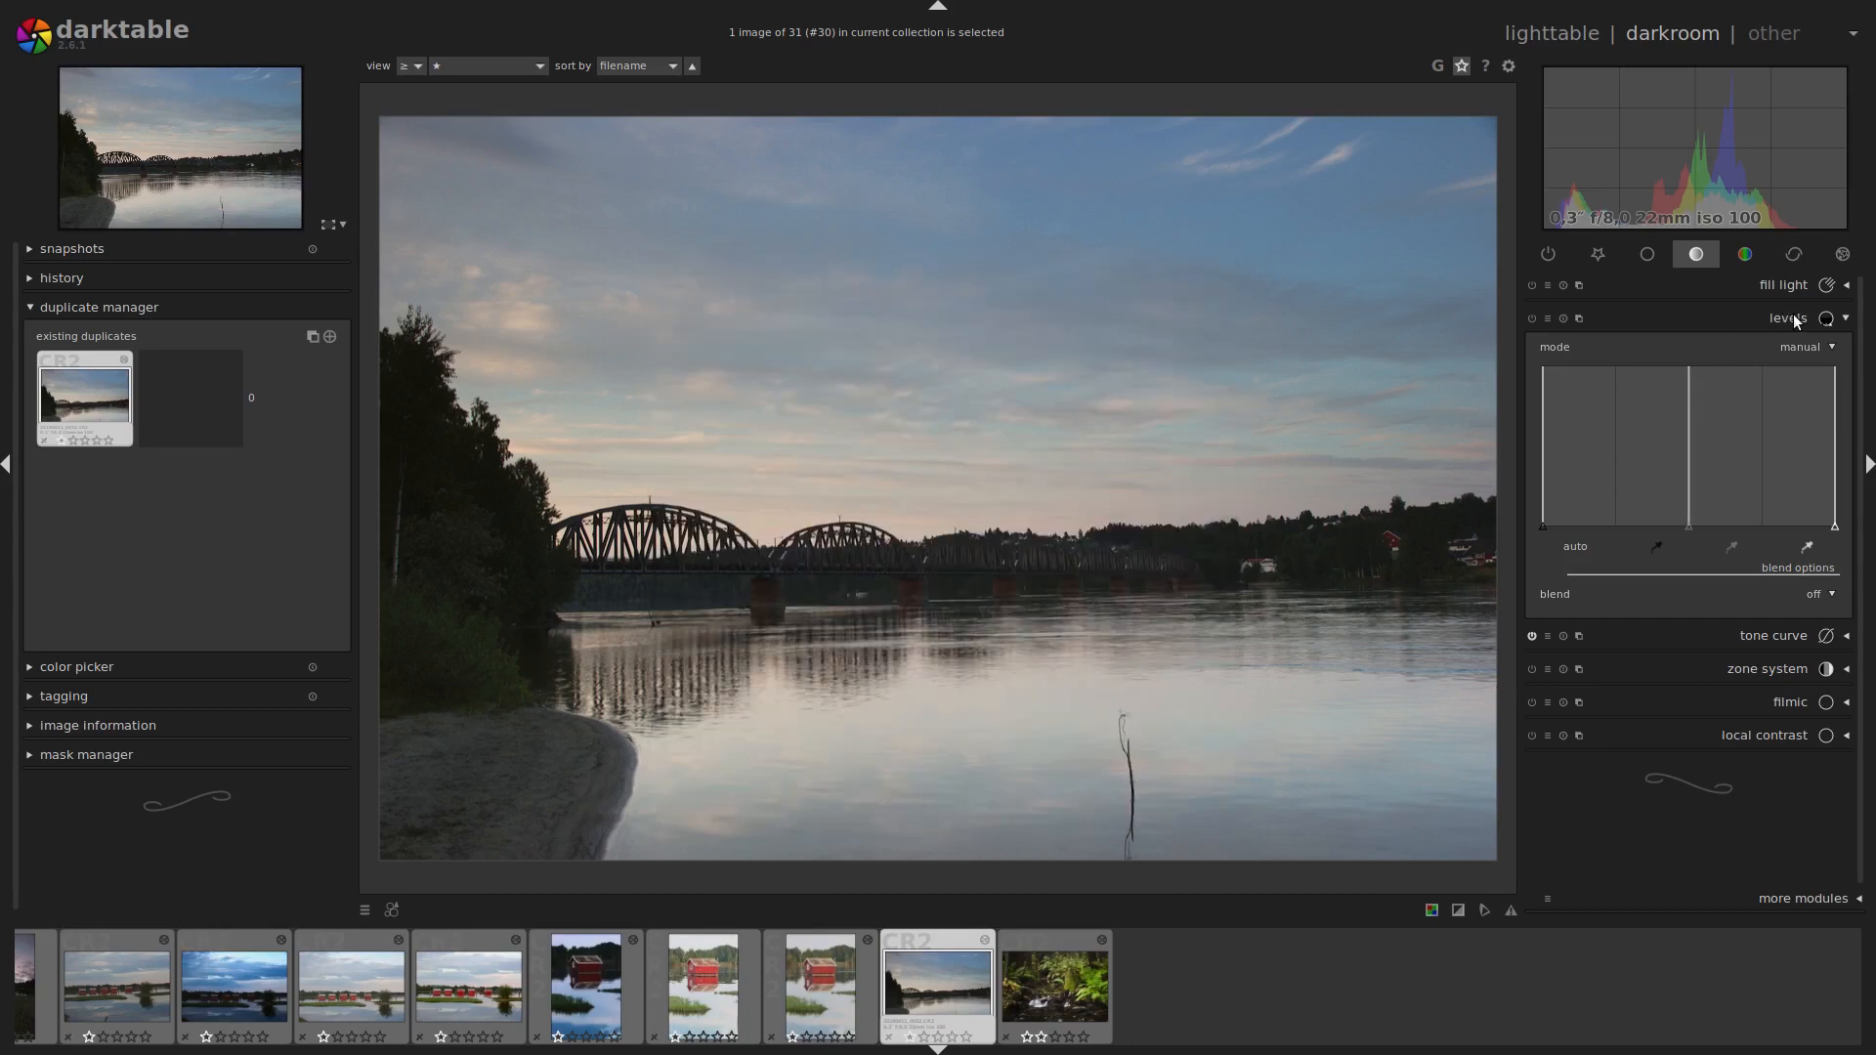
# Expand the tone curve, fill light, levels and tone curve modules in turn to observe how the module list scrolls.
pyautogui.click(1753, 635)
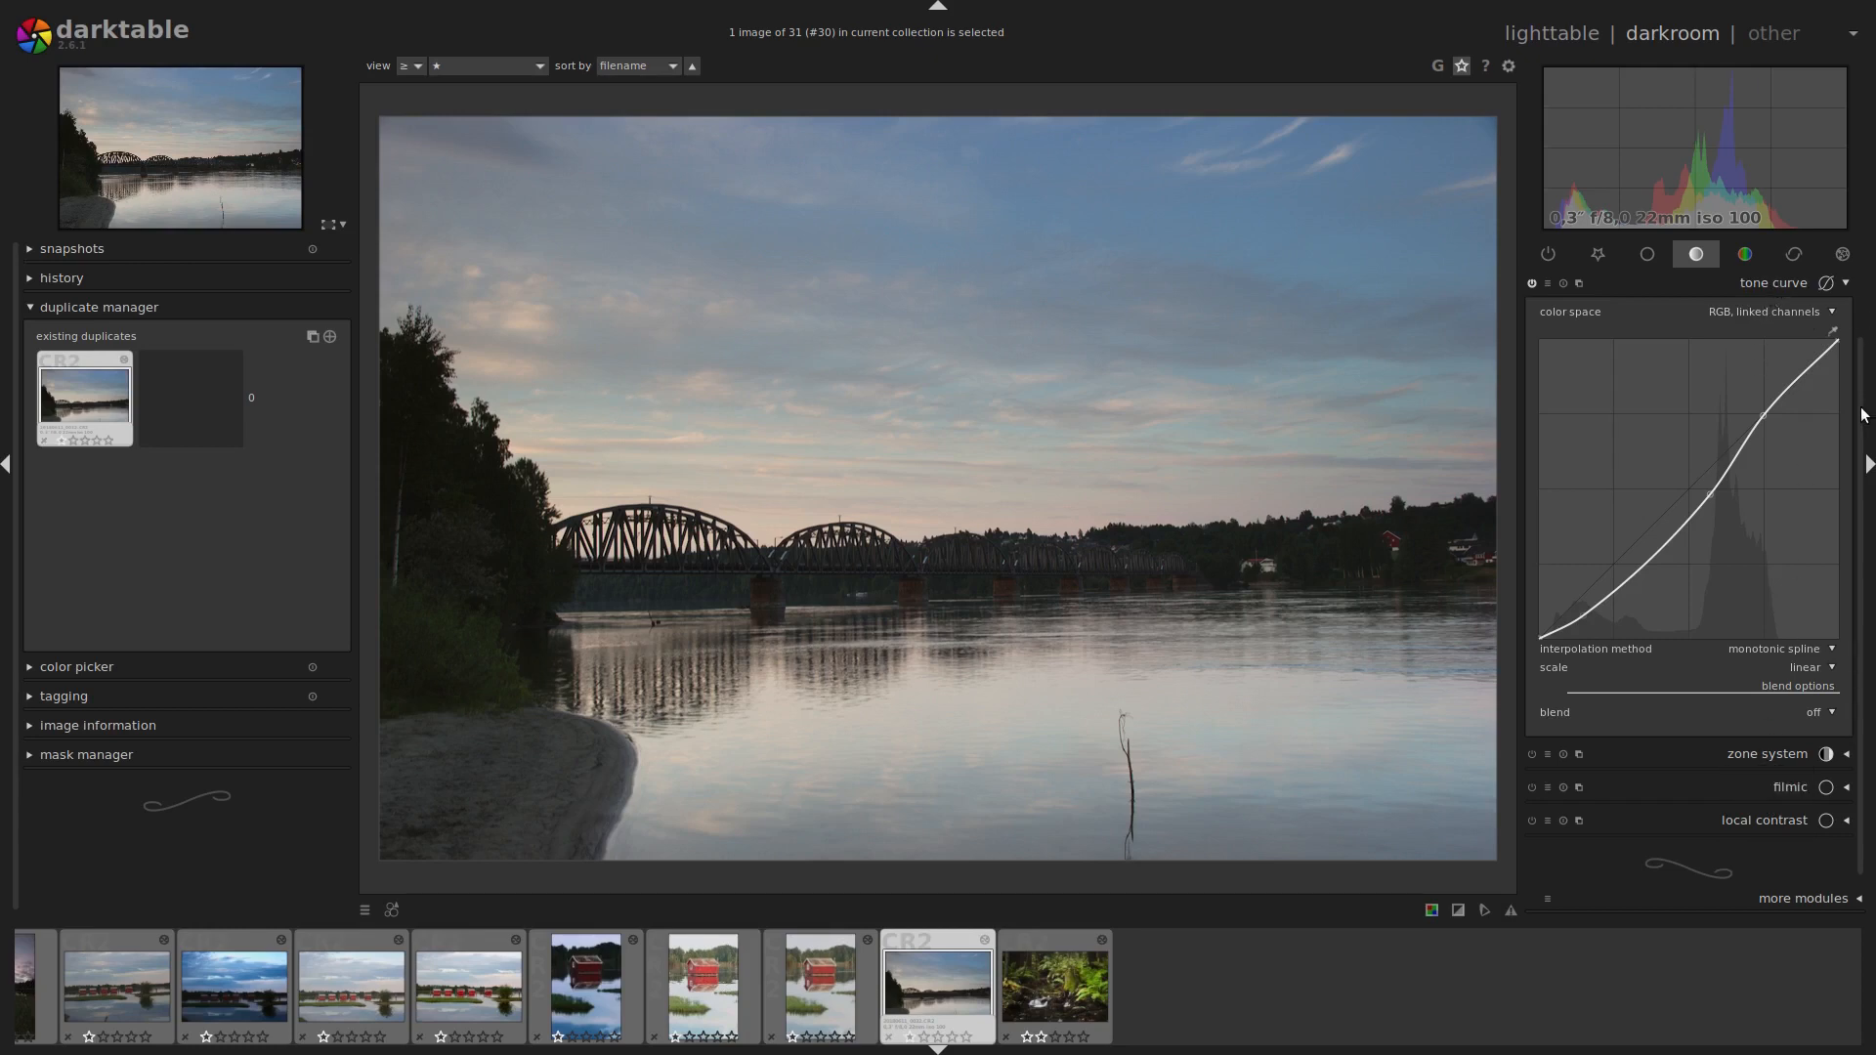
pyautogui.scroll(1, 1863, 410)
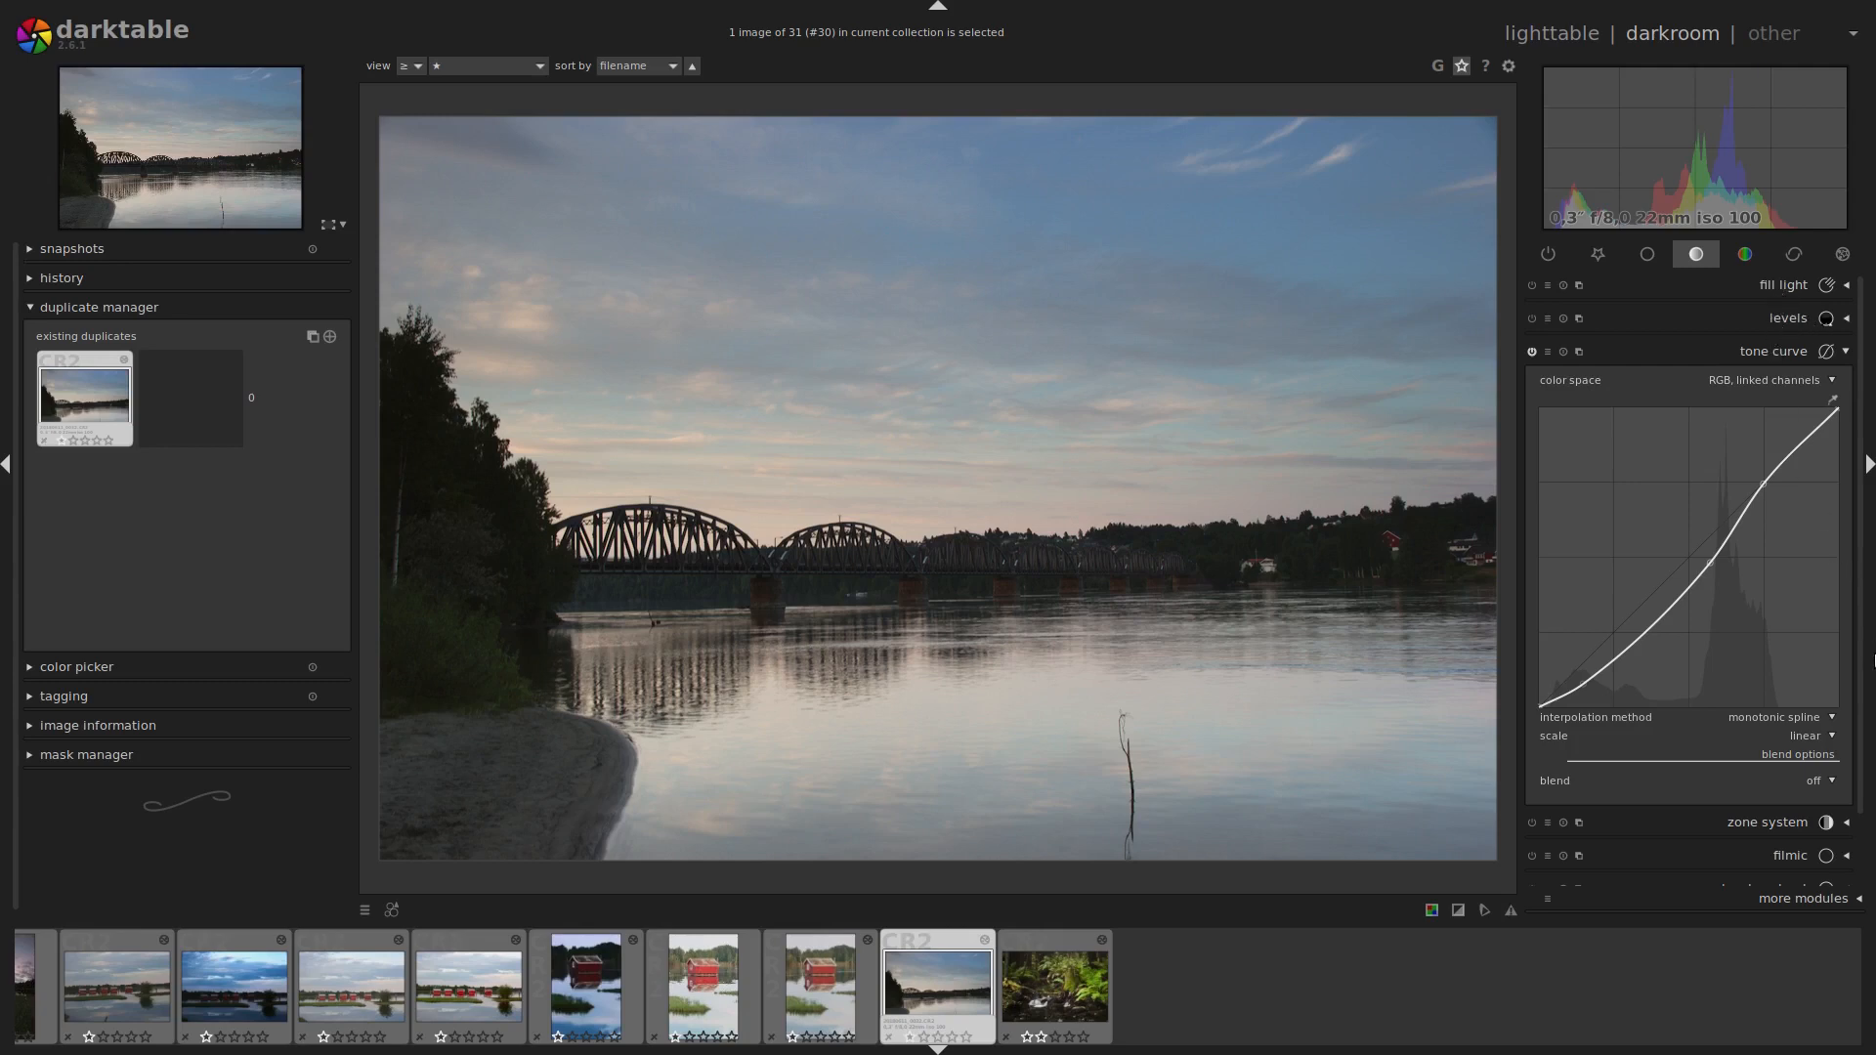
pyautogui.click(1774, 285)
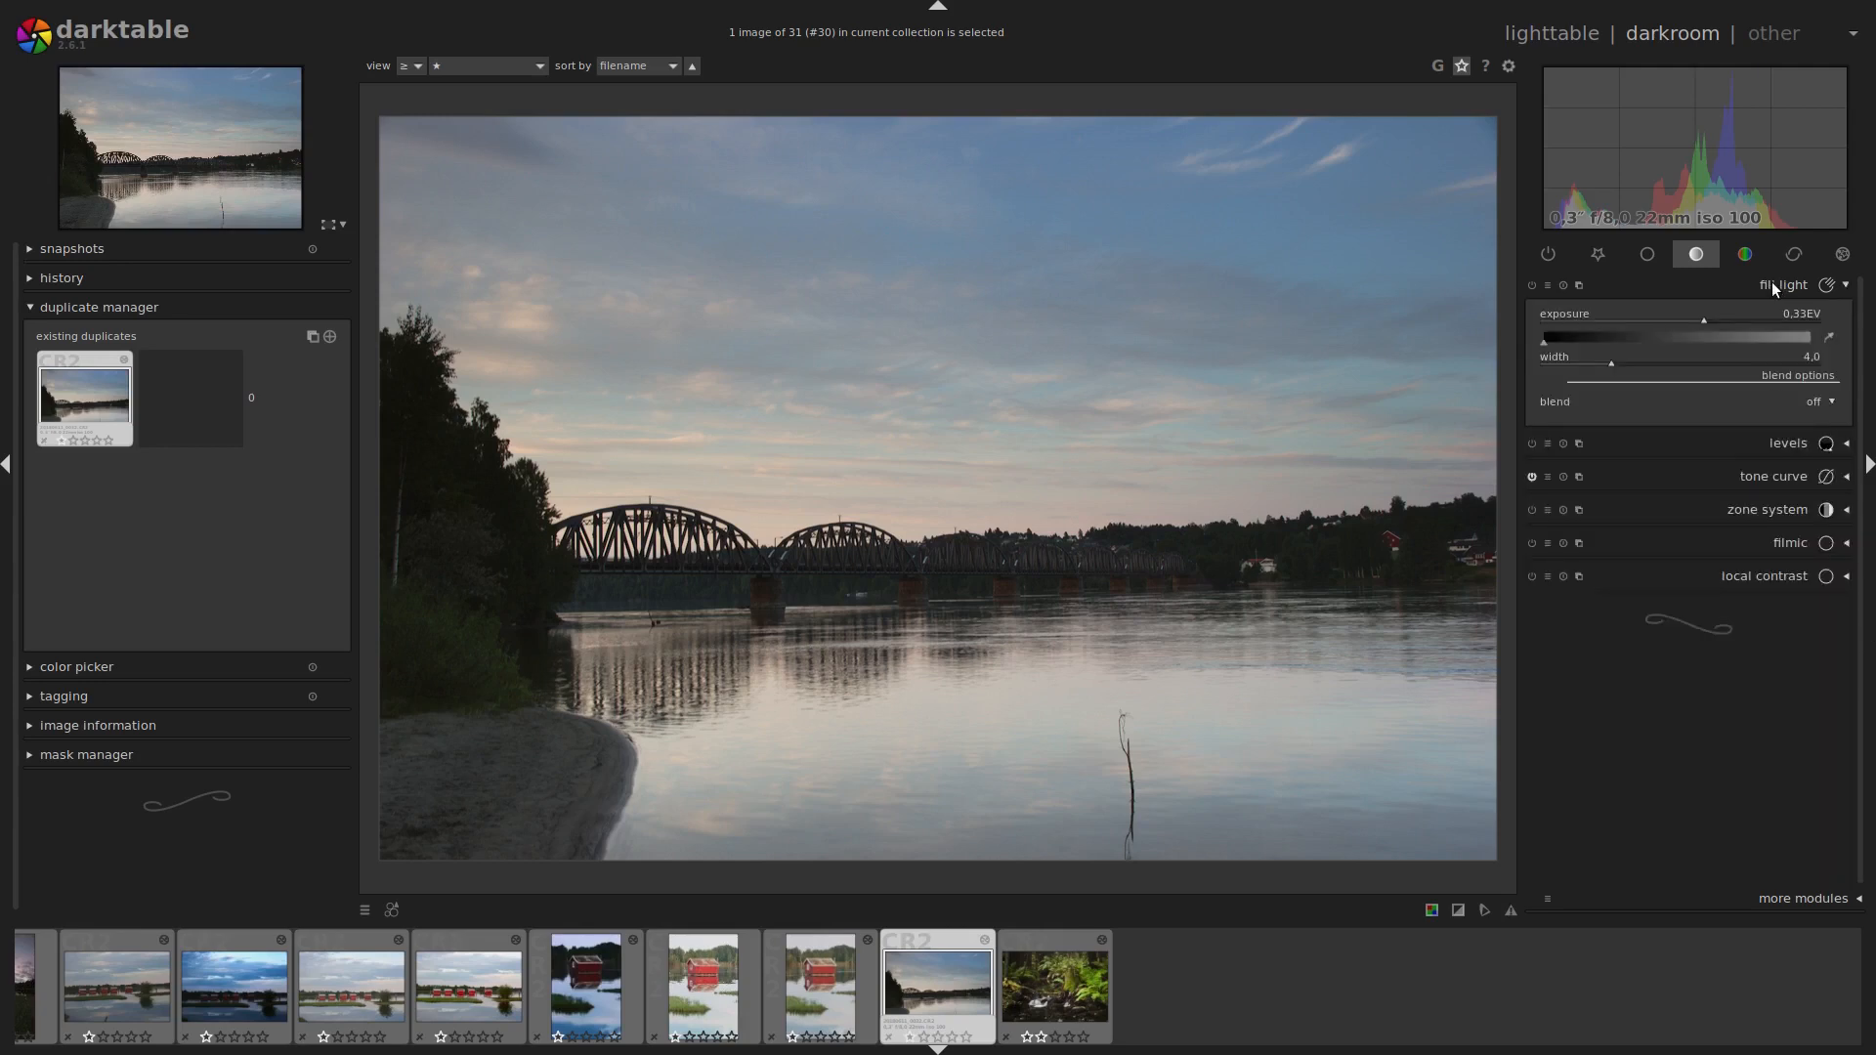
pyautogui.click(1749, 443)
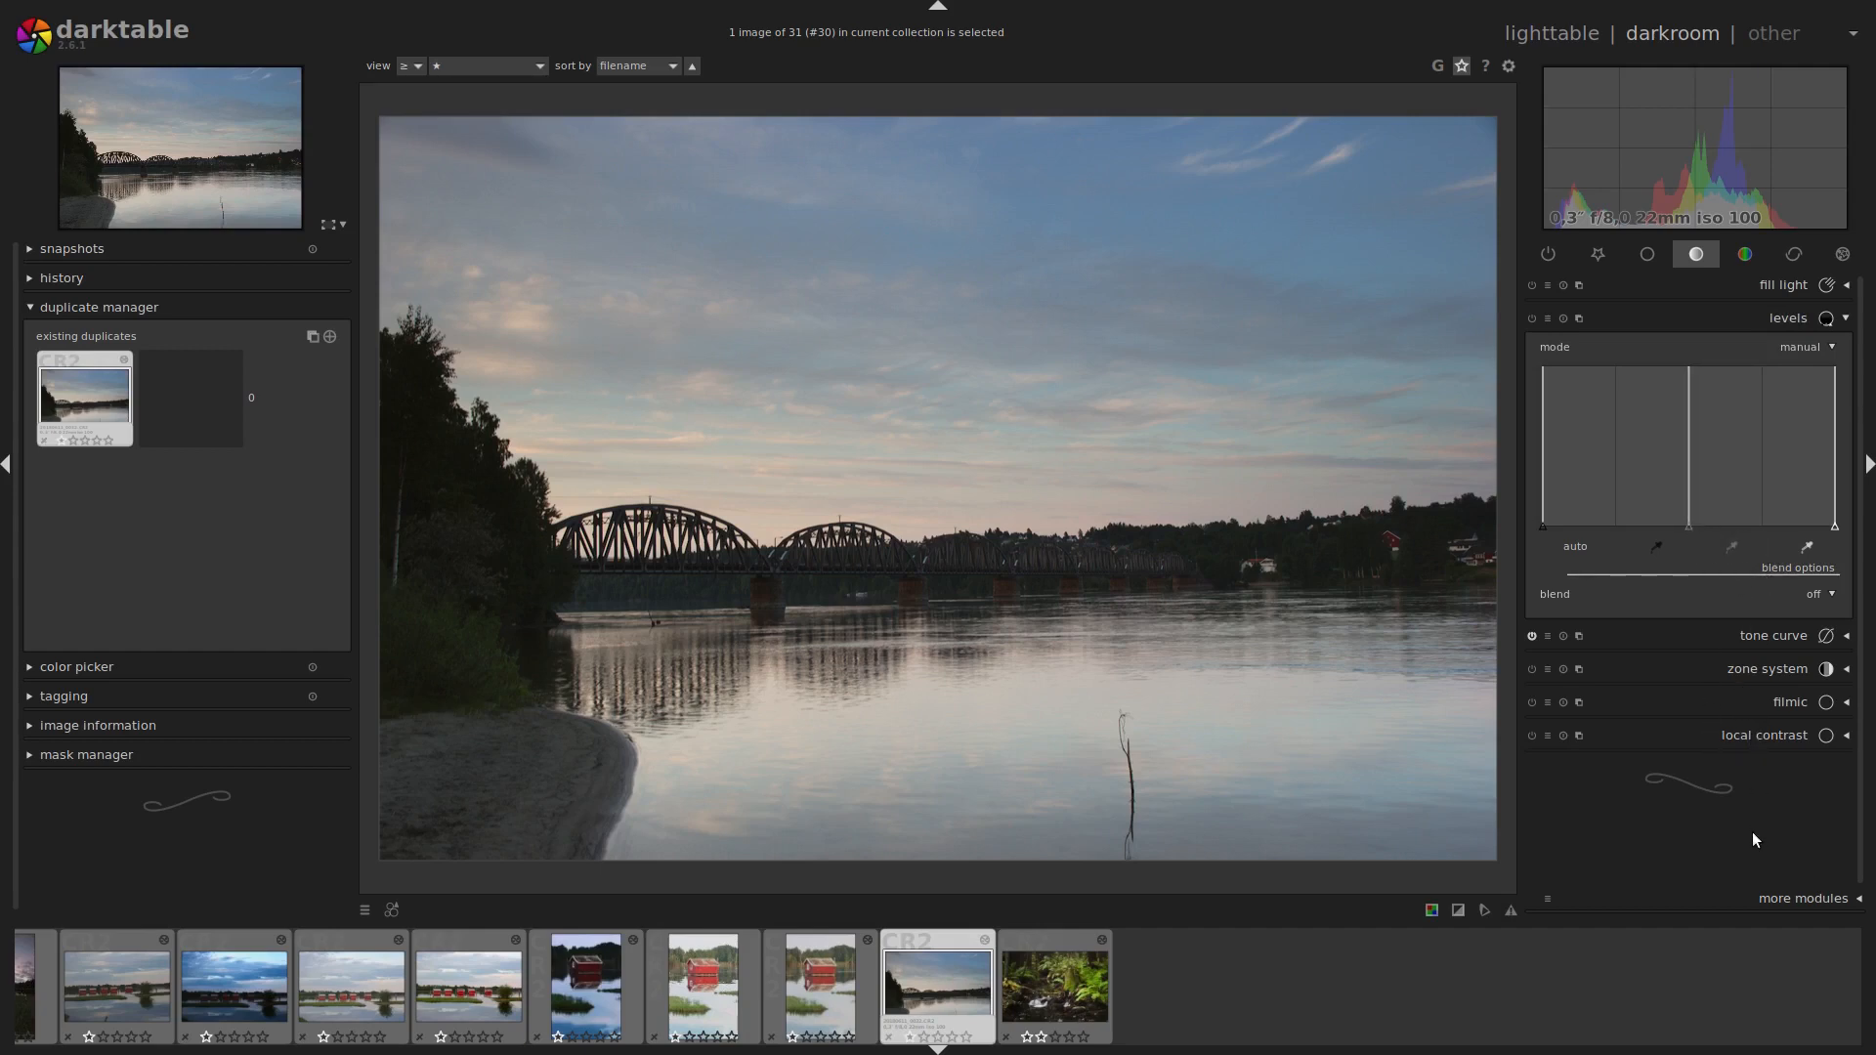
pyautogui.click(1680, 636)
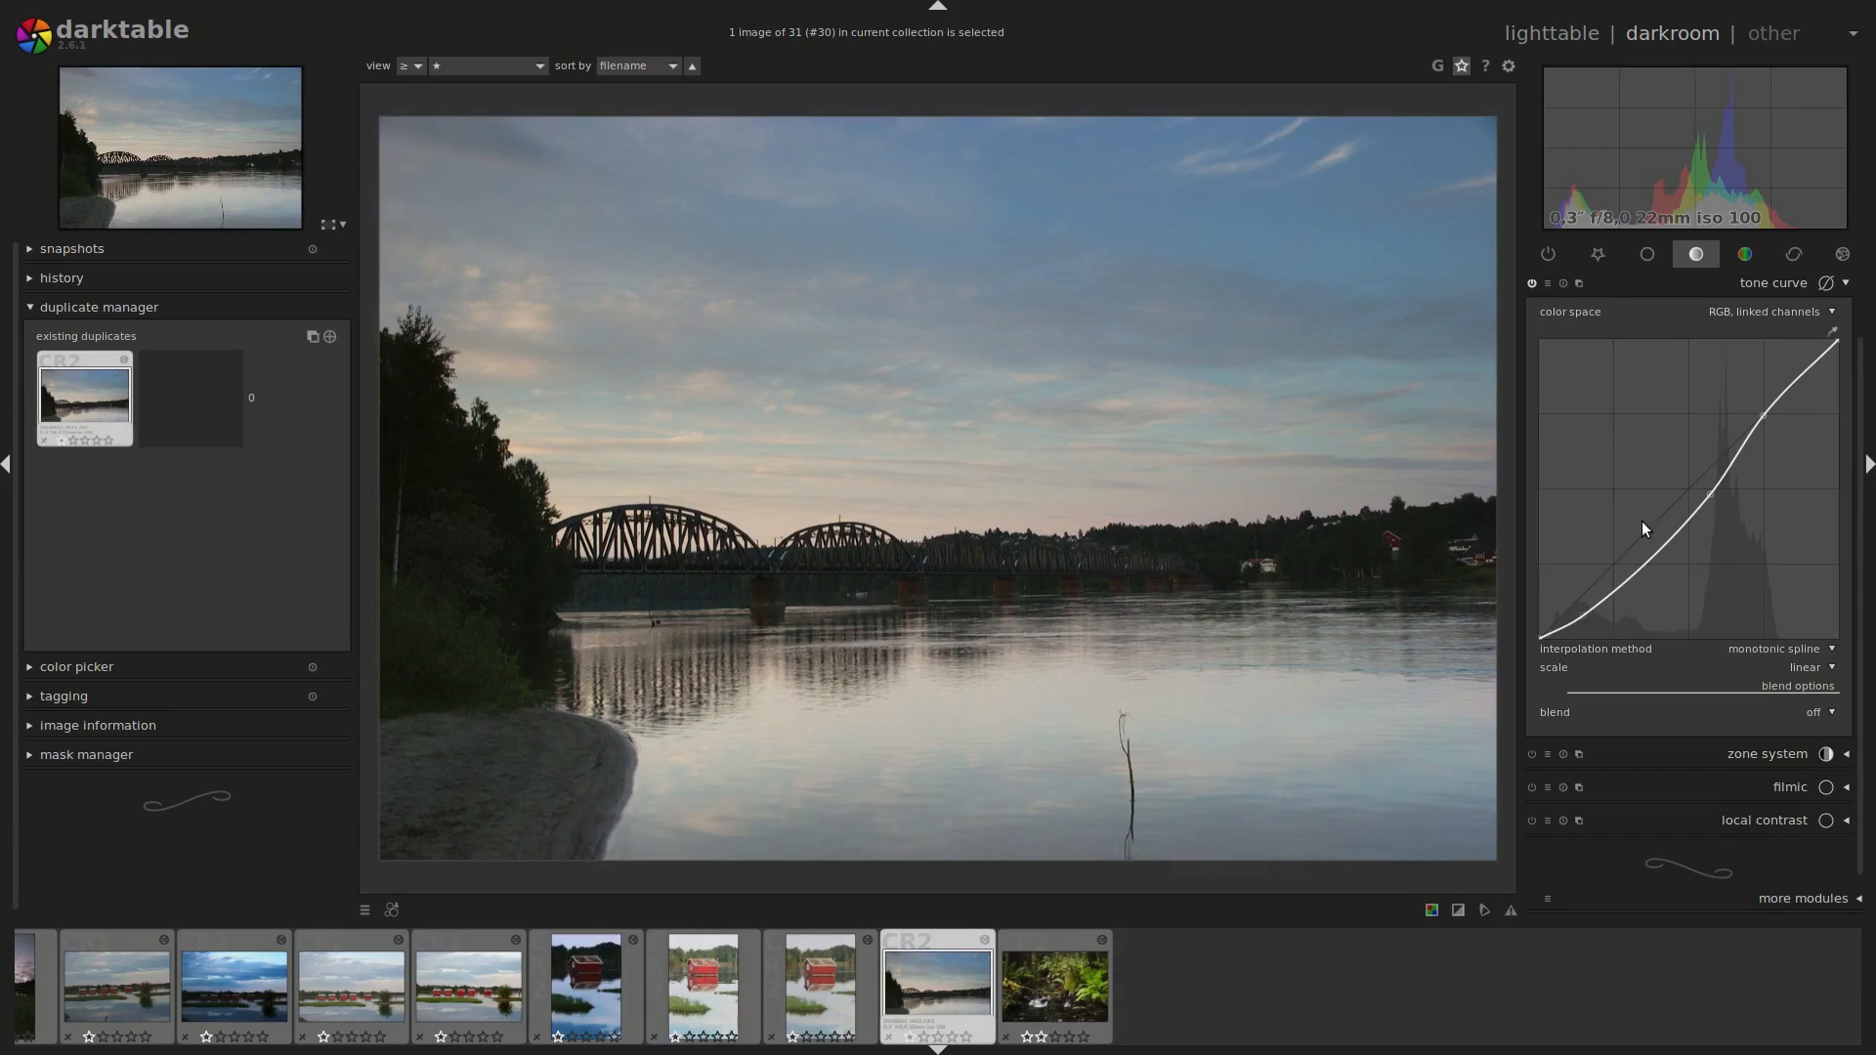
# Set the border around image in darkroom mode to 50 in the GUI options and close the preferences.
pyautogui.click(1508, 66)
pyautogui.scroll(-10, 841, 629)
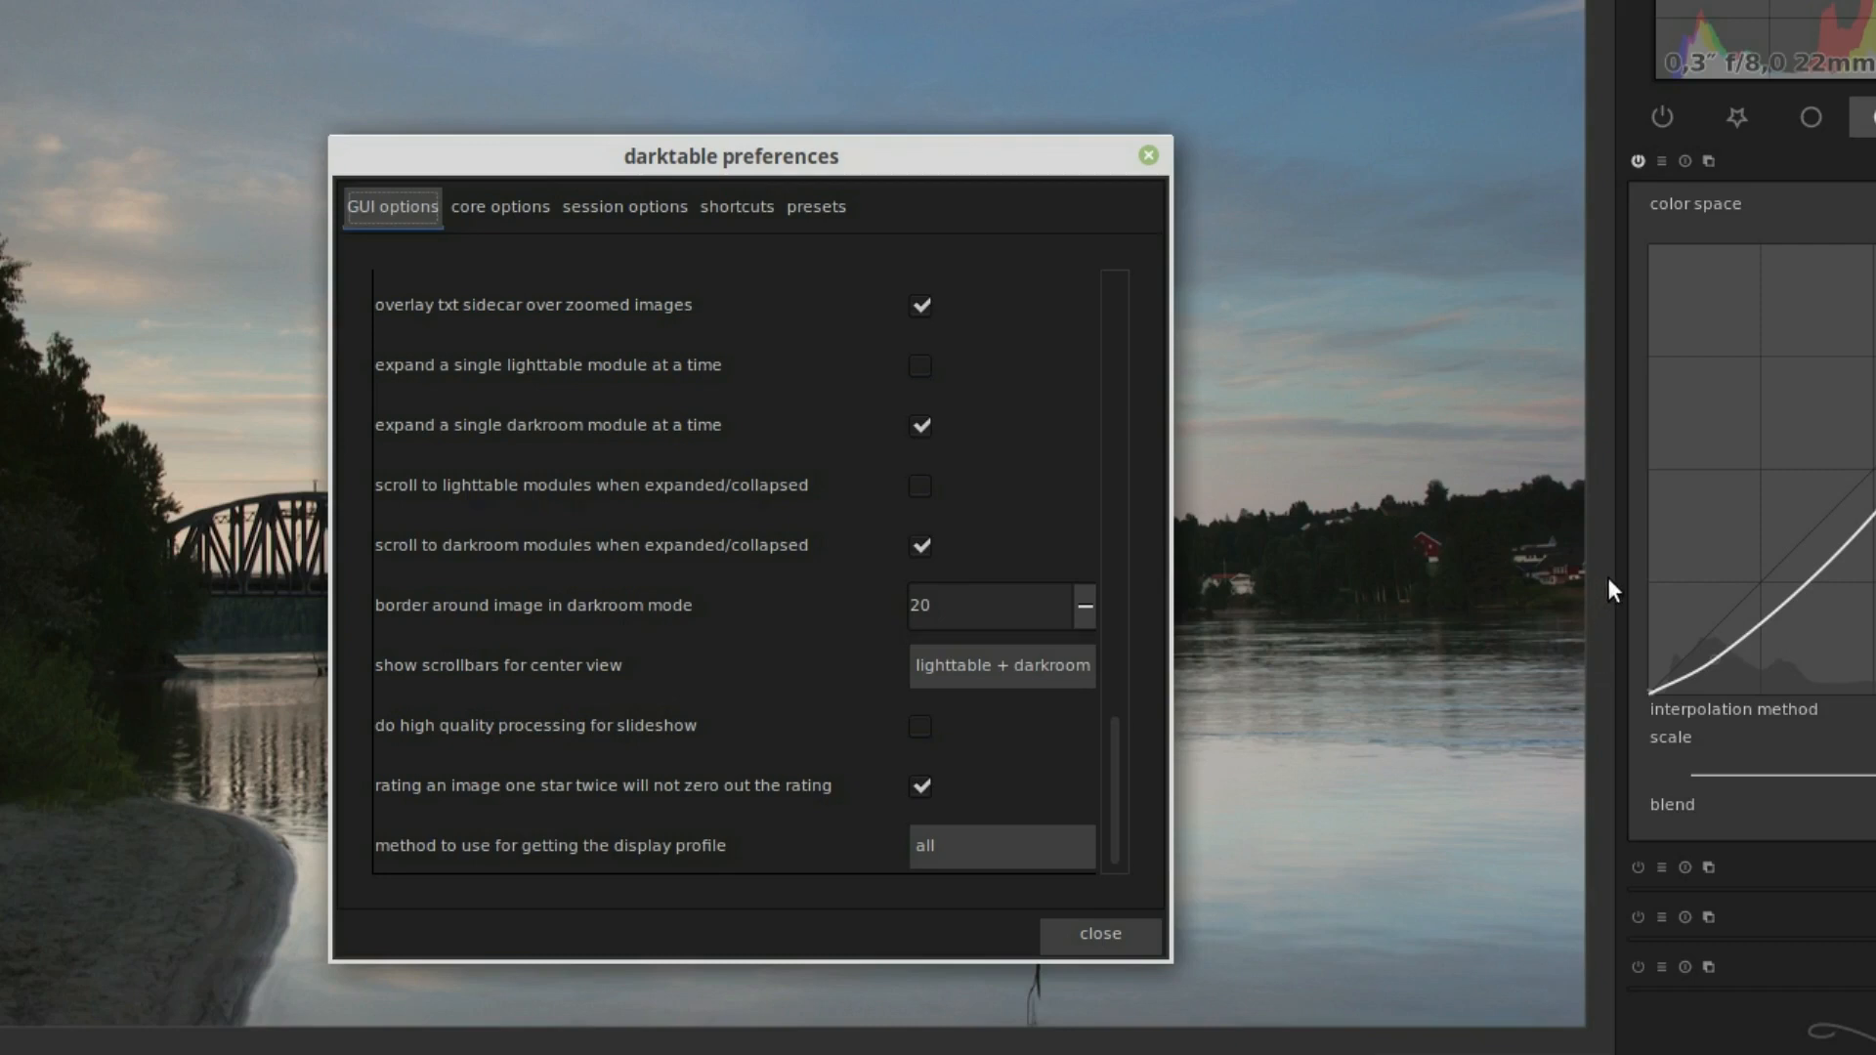
pyautogui.doubleClick(941, 600)
pyautogui.write('50')
pyautogui.click(1111, 932)
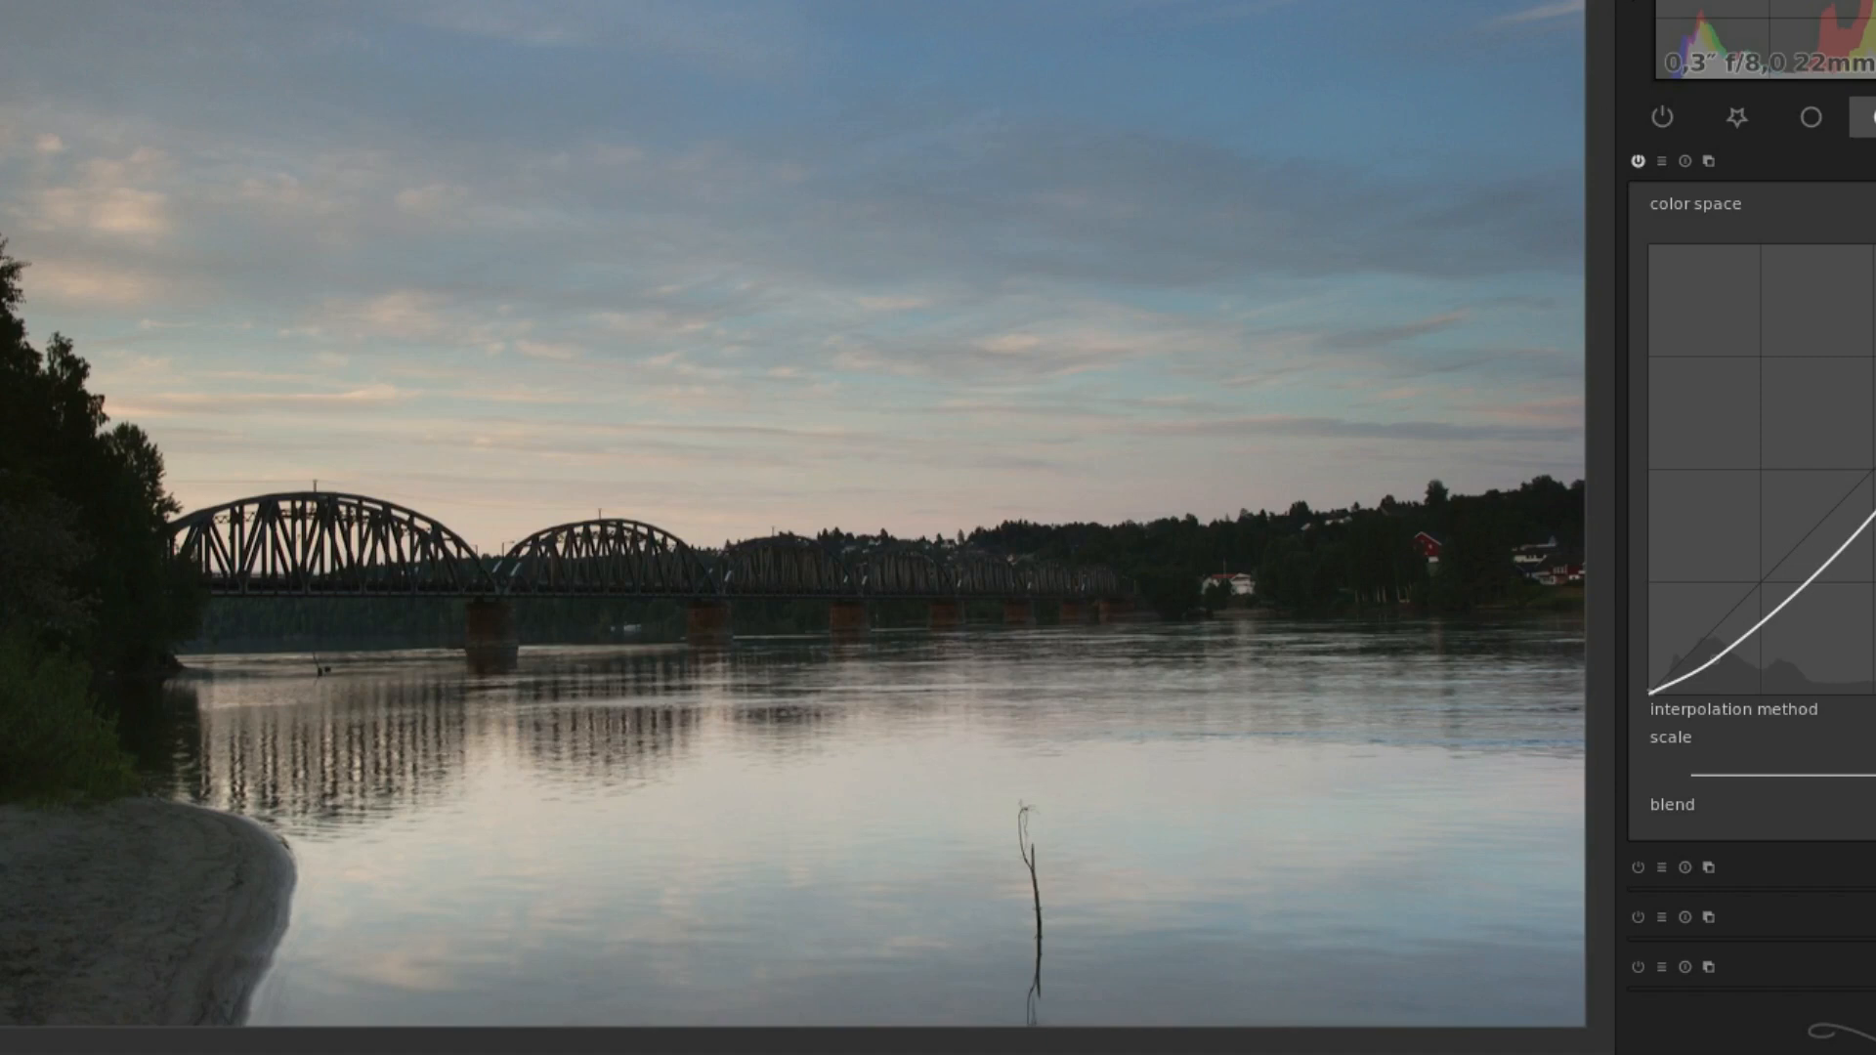
# Return to the lighttable and reopen the bridge photo in the darkroom to view its border.
pyautogui.press('l')
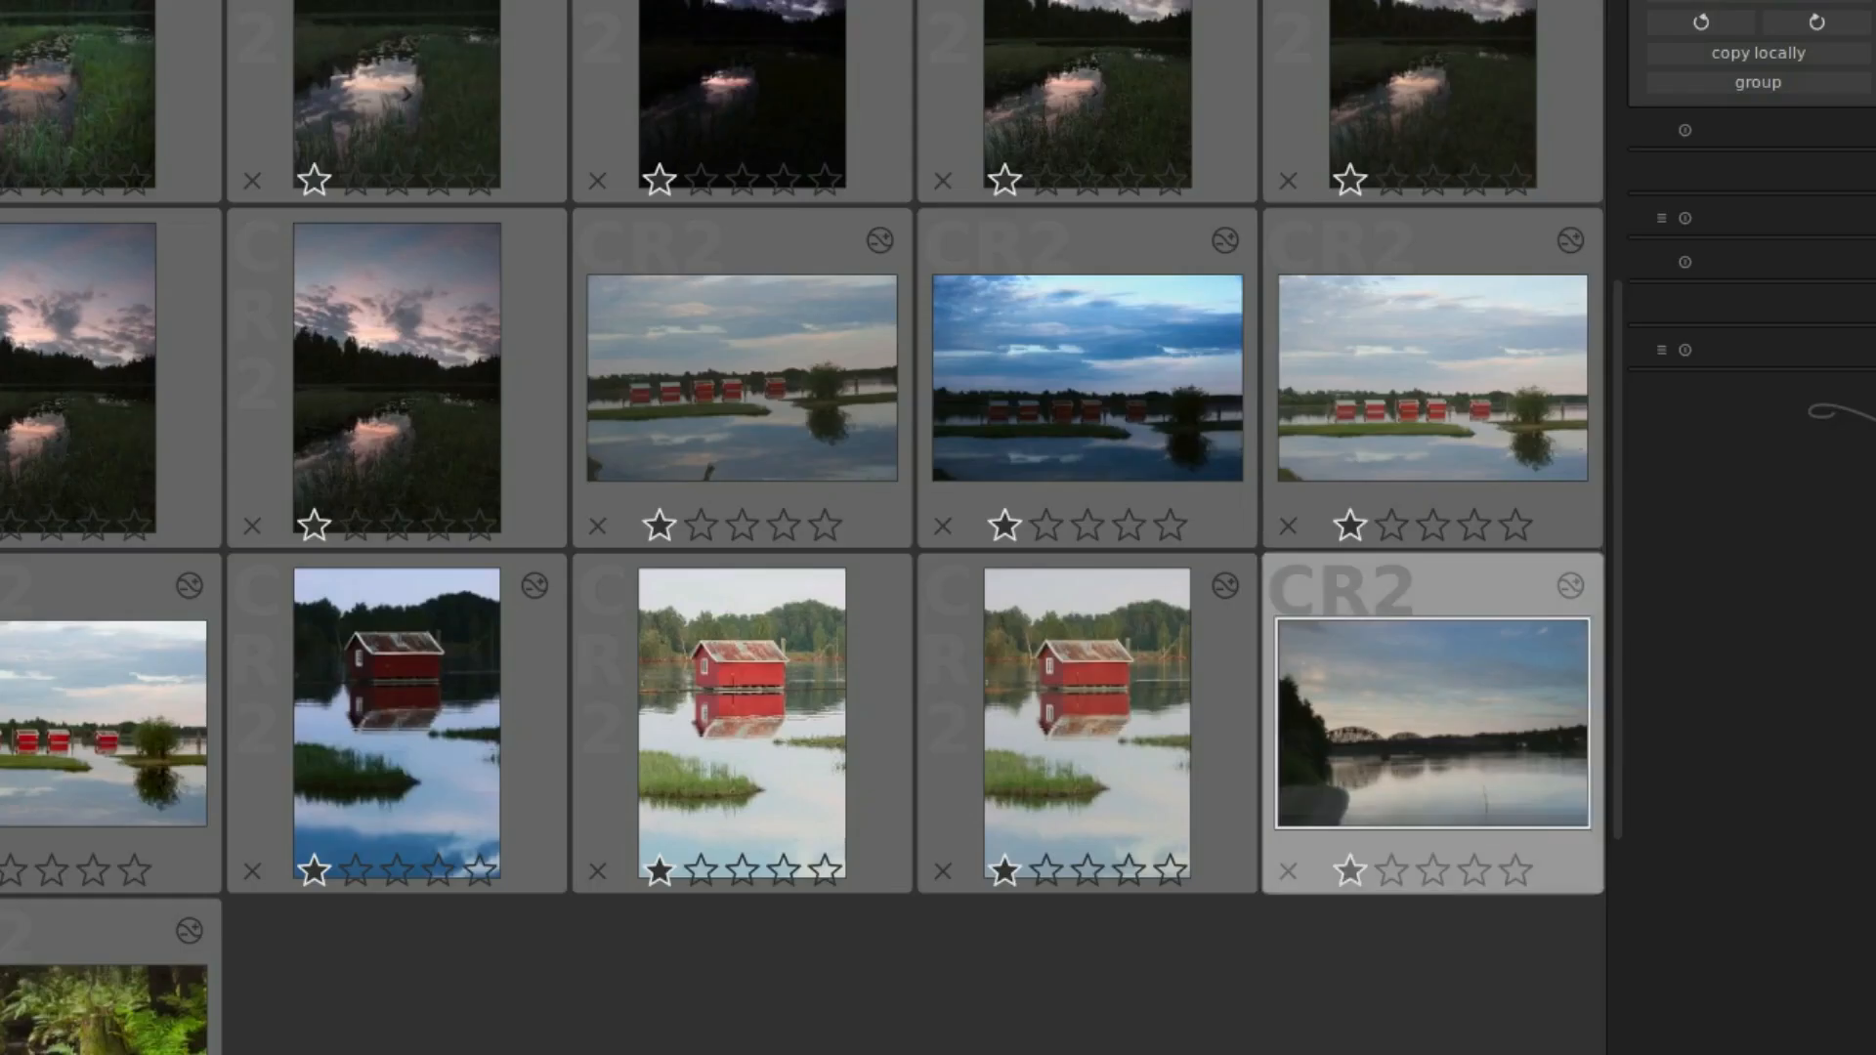
pyautogui.doubleClick(1410, 750)
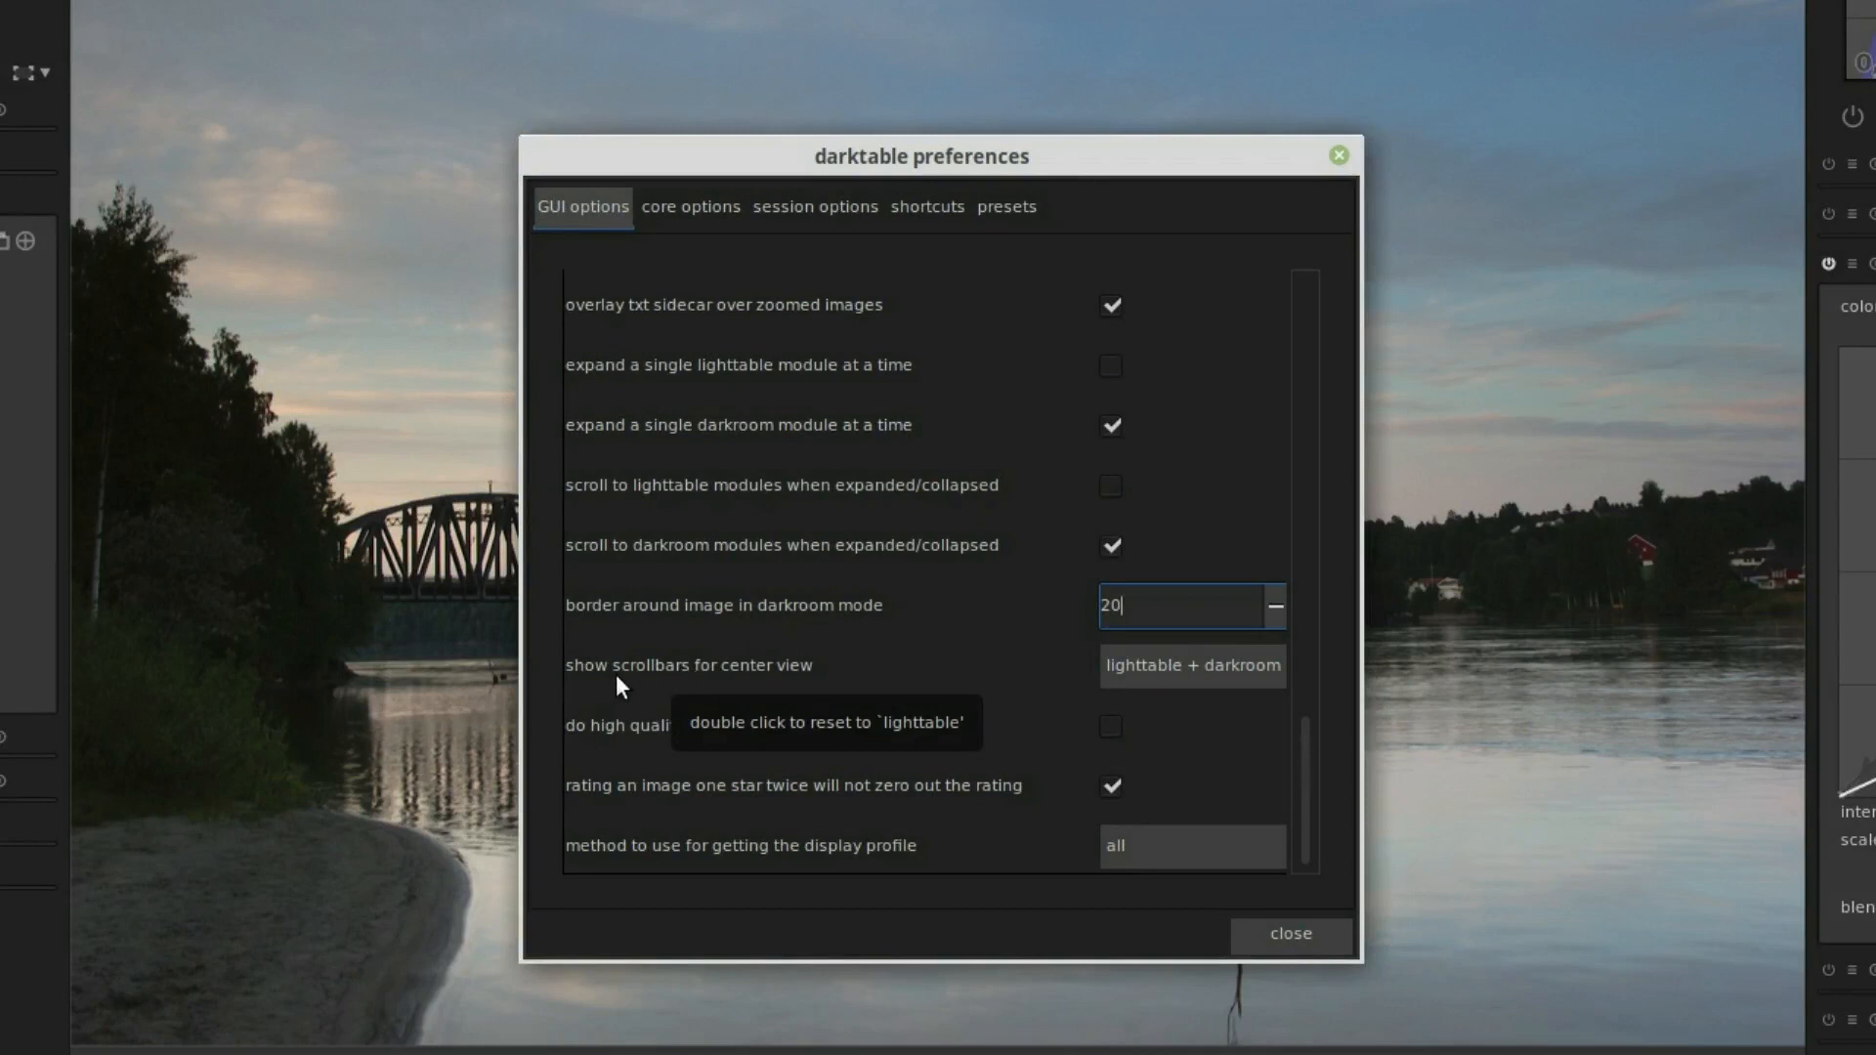
# Set show scrollbars for center view to lighttable + darkroom in the GUI options and close the preferences.
pyautogui.click(1185, 664)
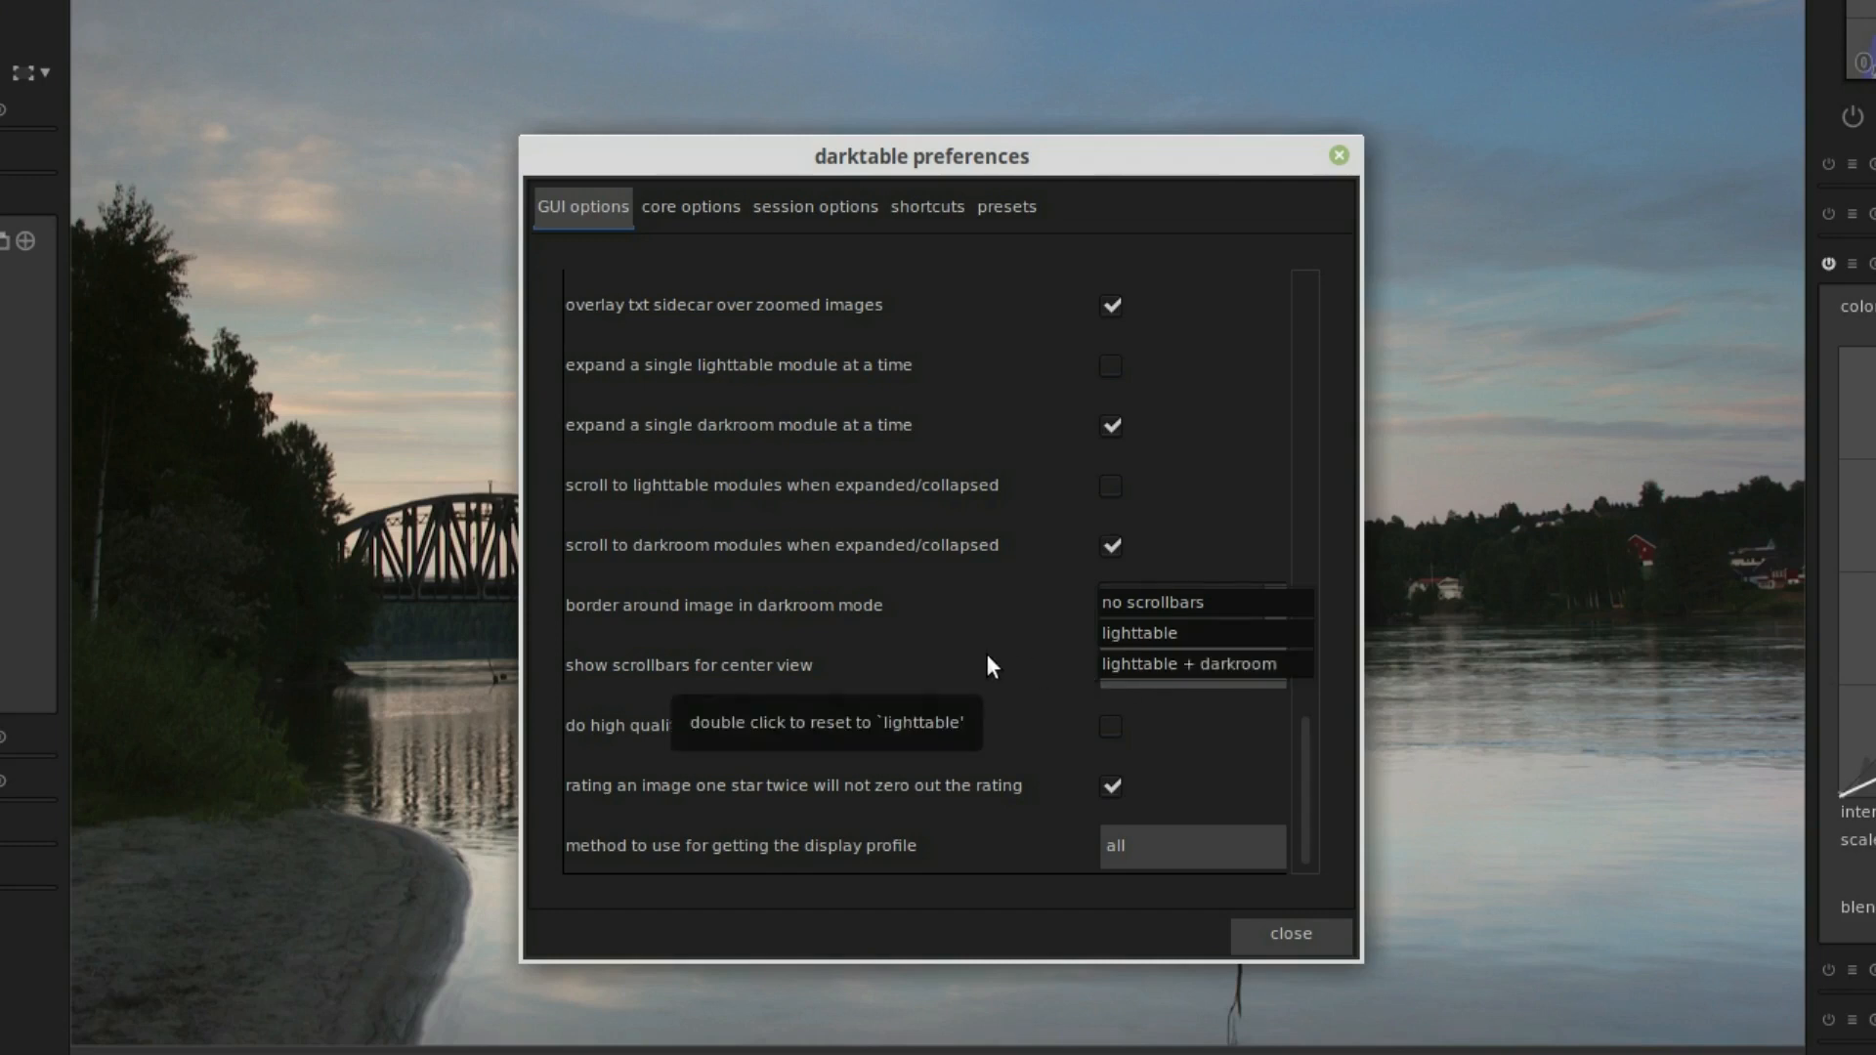
pyautogui.click(1163, 663)
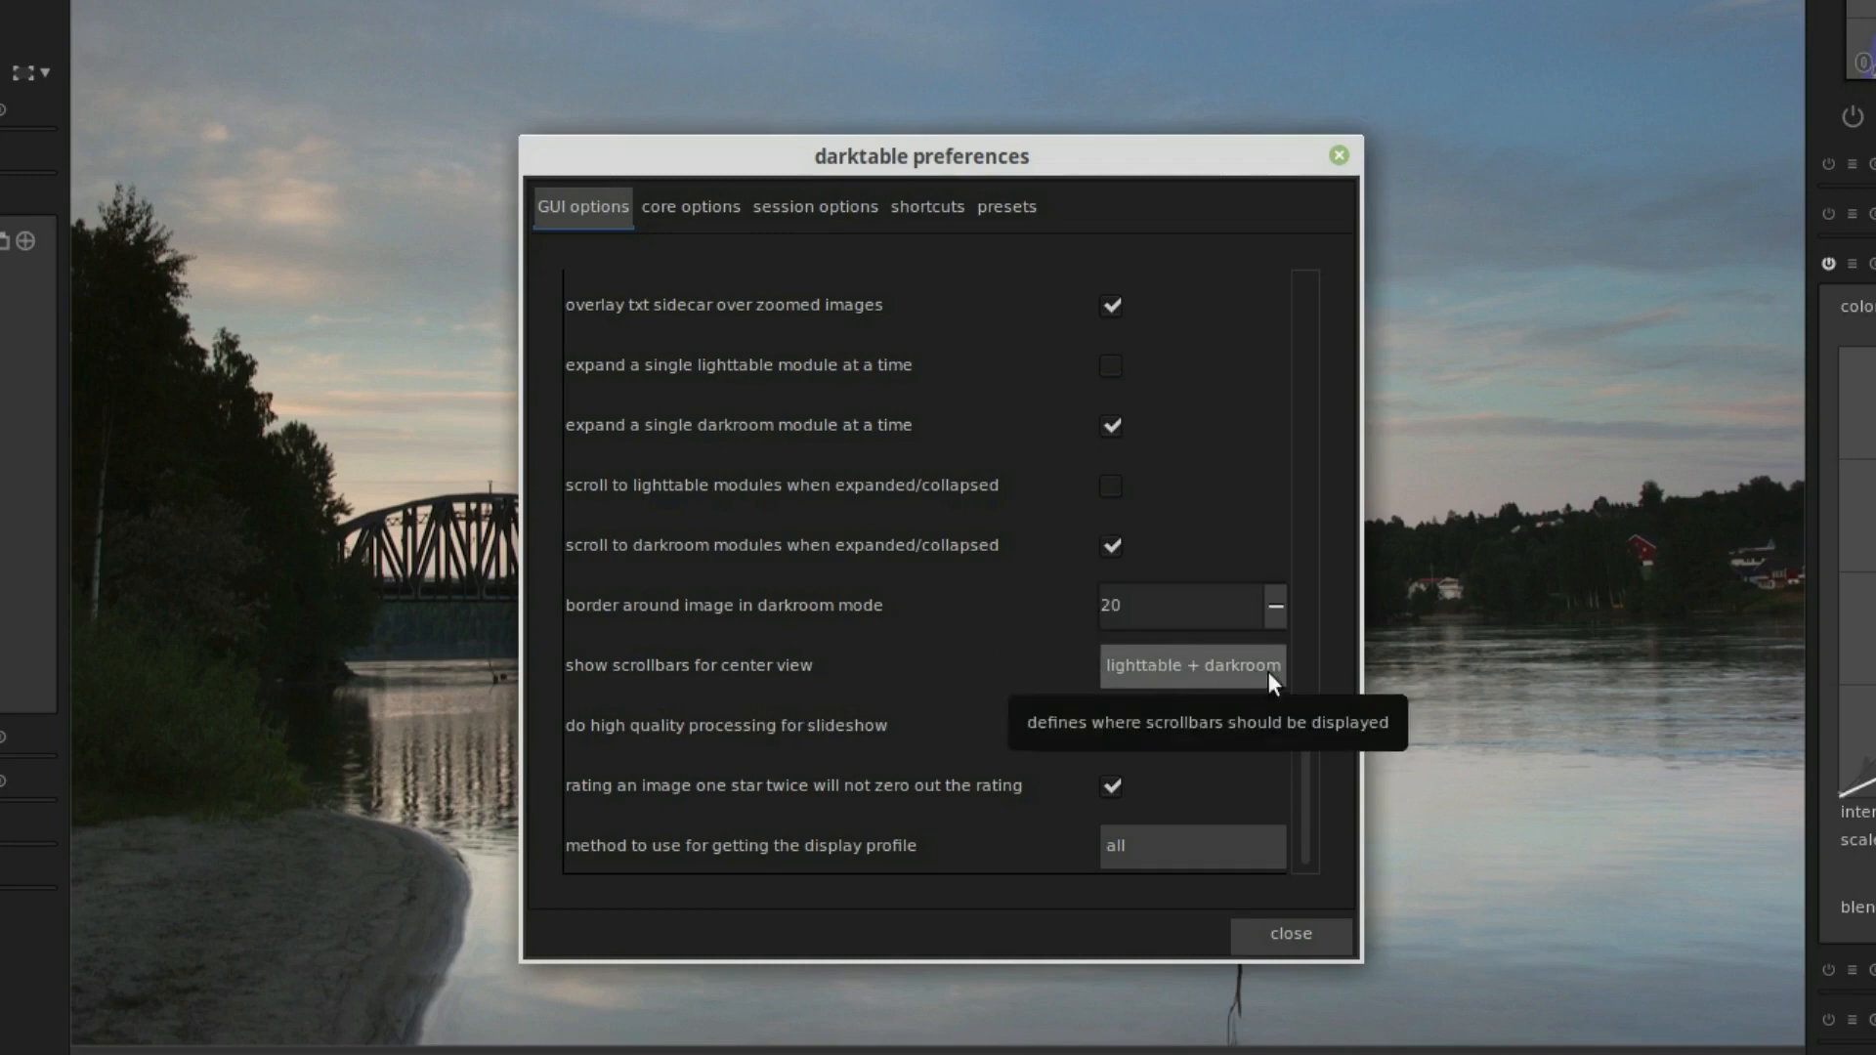
pyautogui.click(1299, 932)
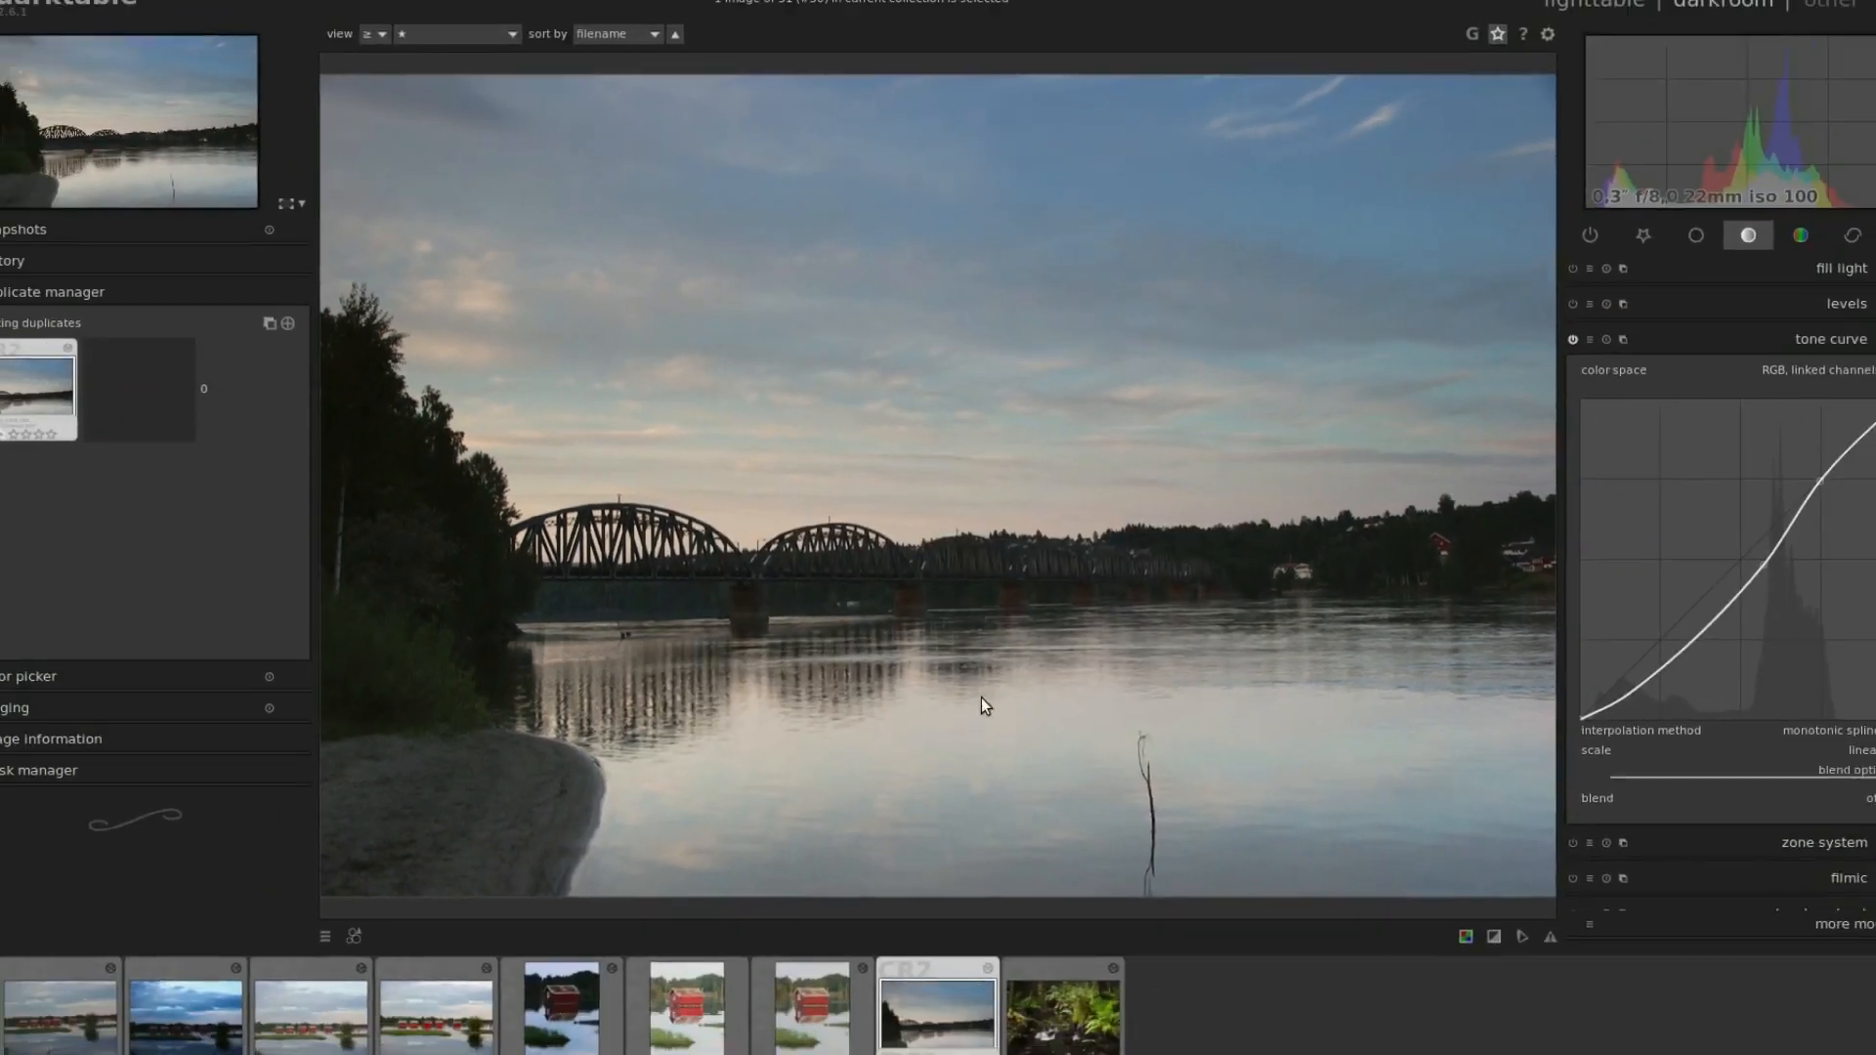
# Zoom into the bridge photo and move around it with the horizontal and vertical scrollbars and the navigation preview.
pyautogui.scroll(1, 1010, 650)
pyautogui.scroll(1, 991, 620)
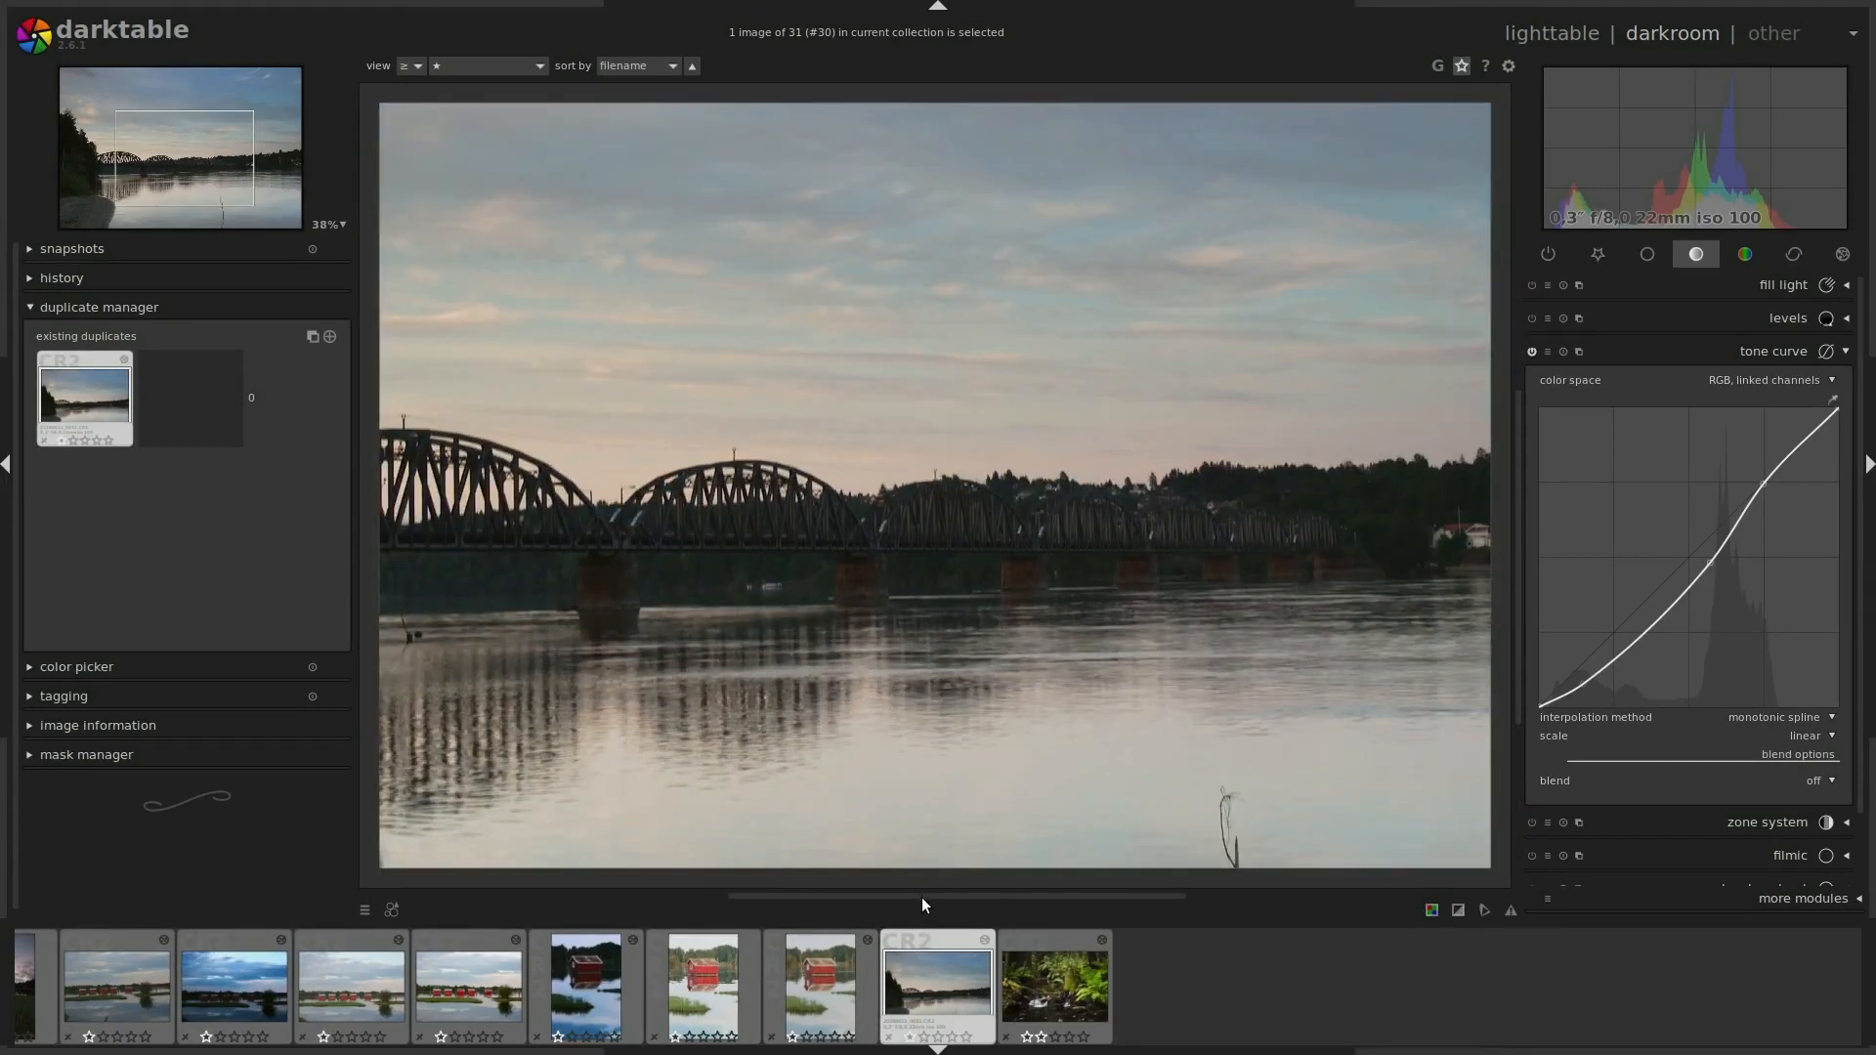
pyautogui.moveTo(926, 895); pyautogui.dragTo(1215, 885)
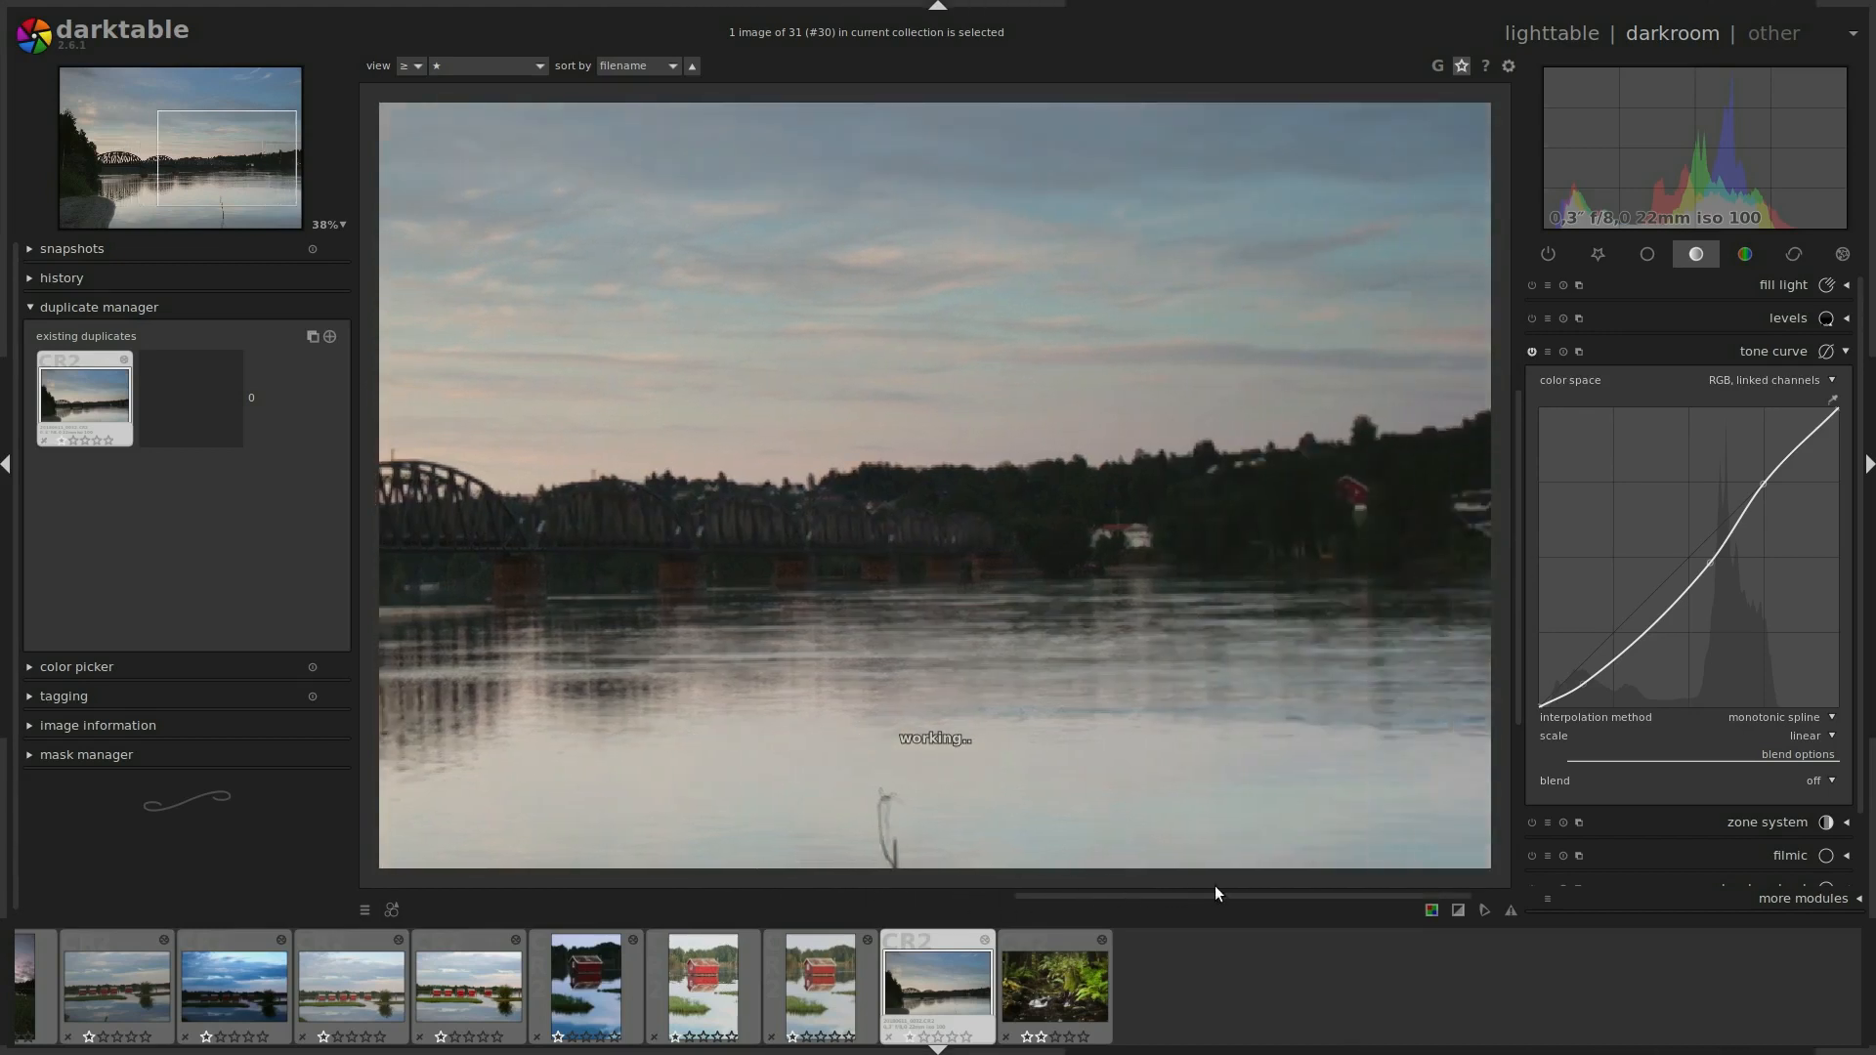
pyautogui.moveTo(1516, 666); pyautogui.dragTo(1497, 334)
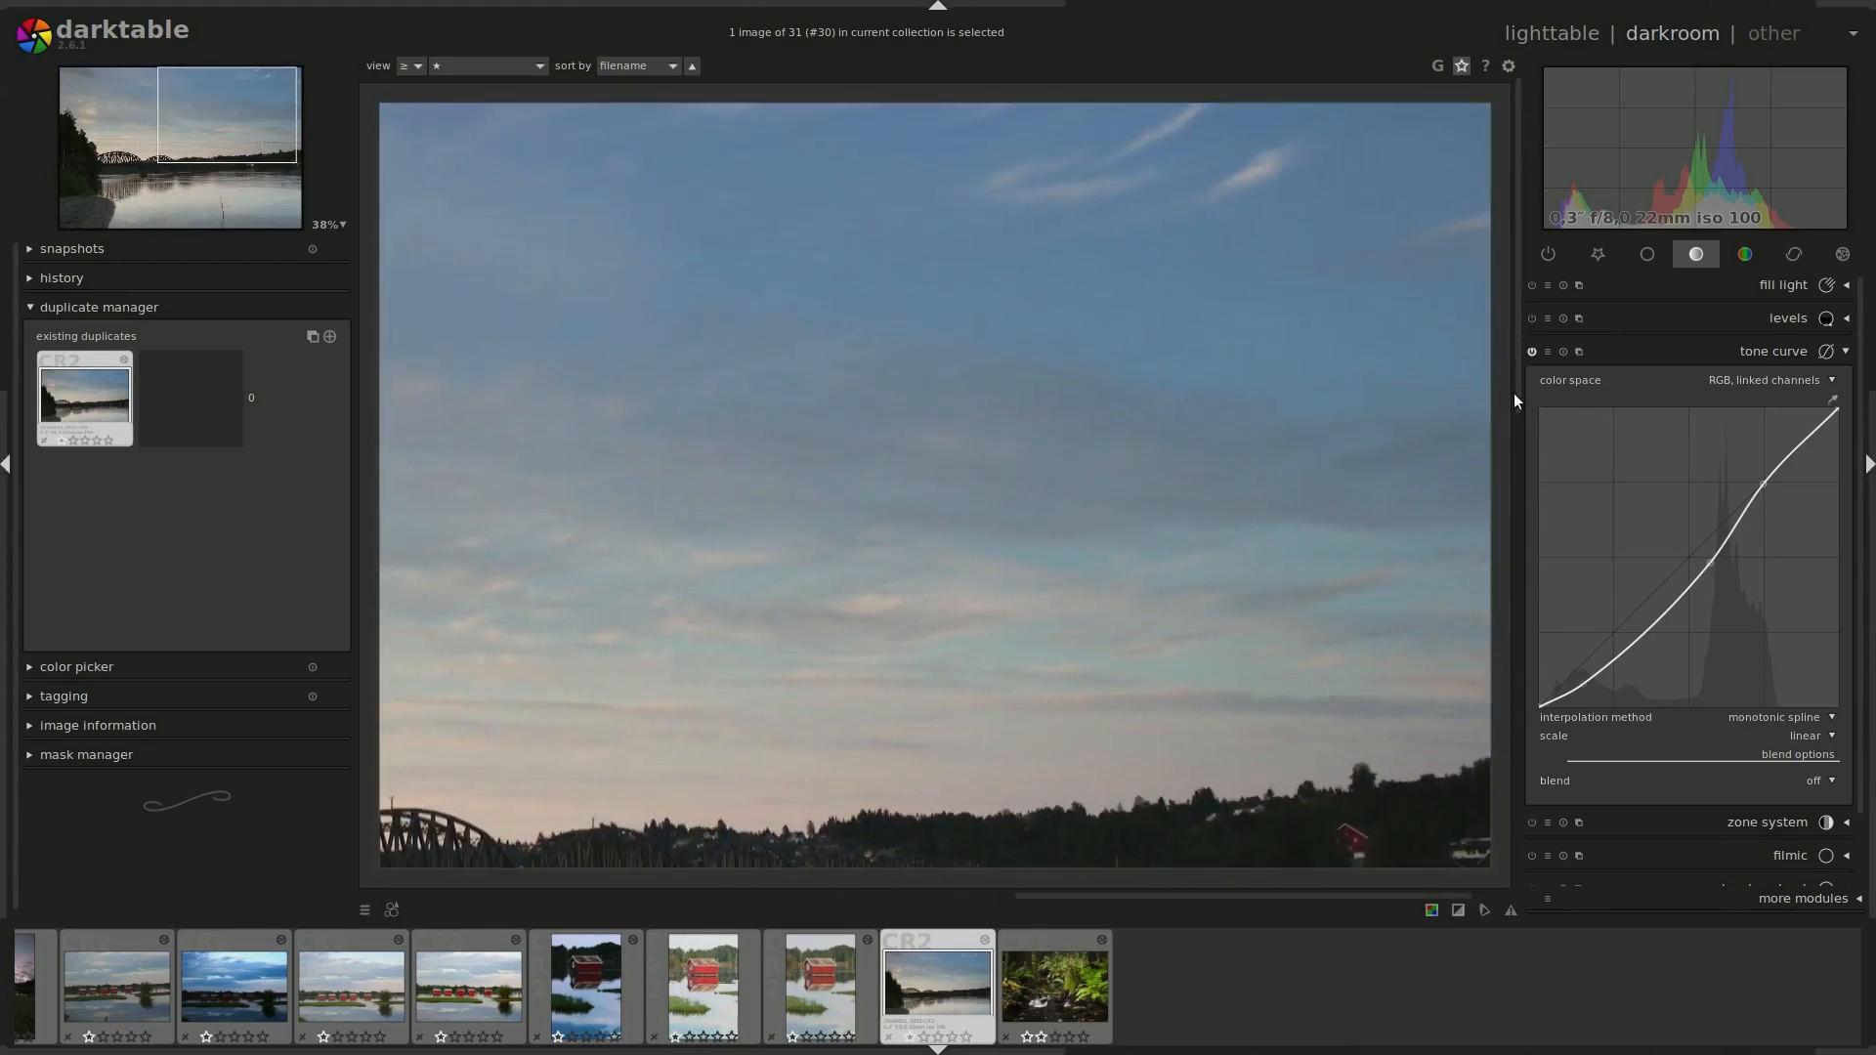
pyautogui.moveTo(651, 327); pyautogui.dragTo(825, 322)
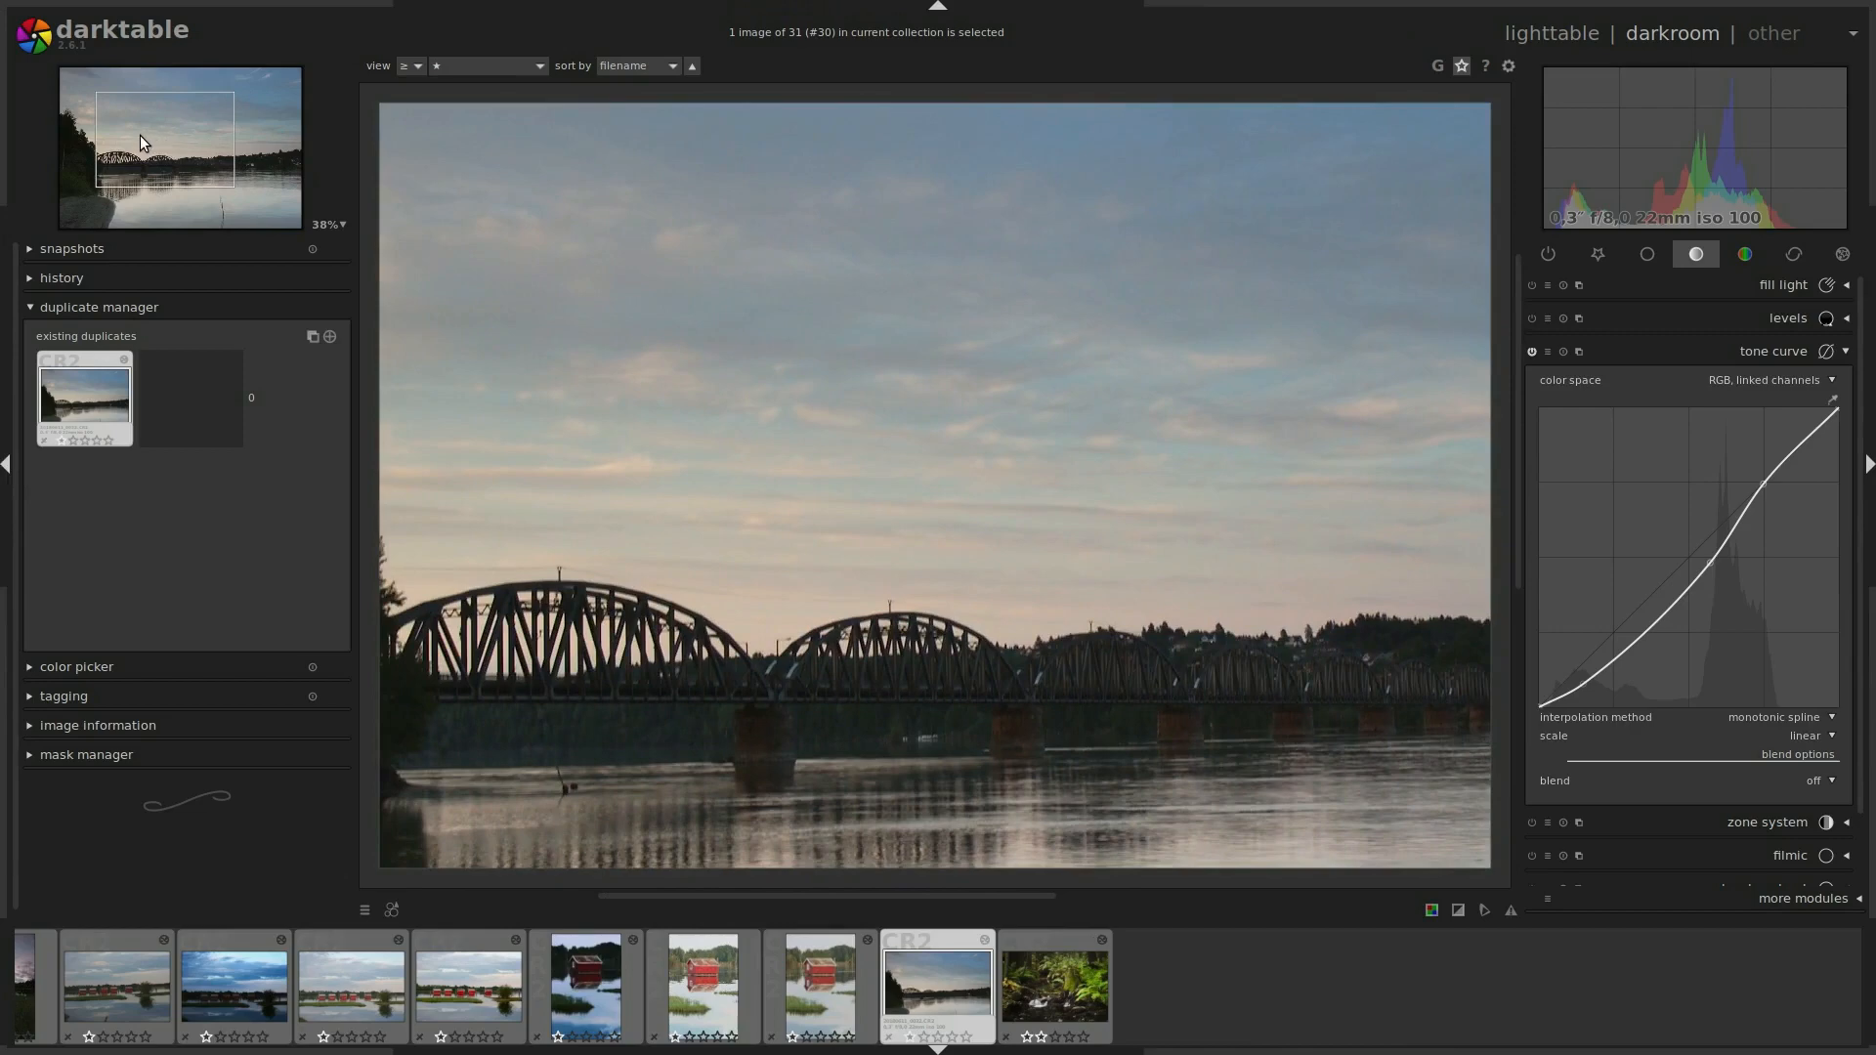
pyautogui.moveTo(138, 135); pyautogui.dragTo(114, 179)
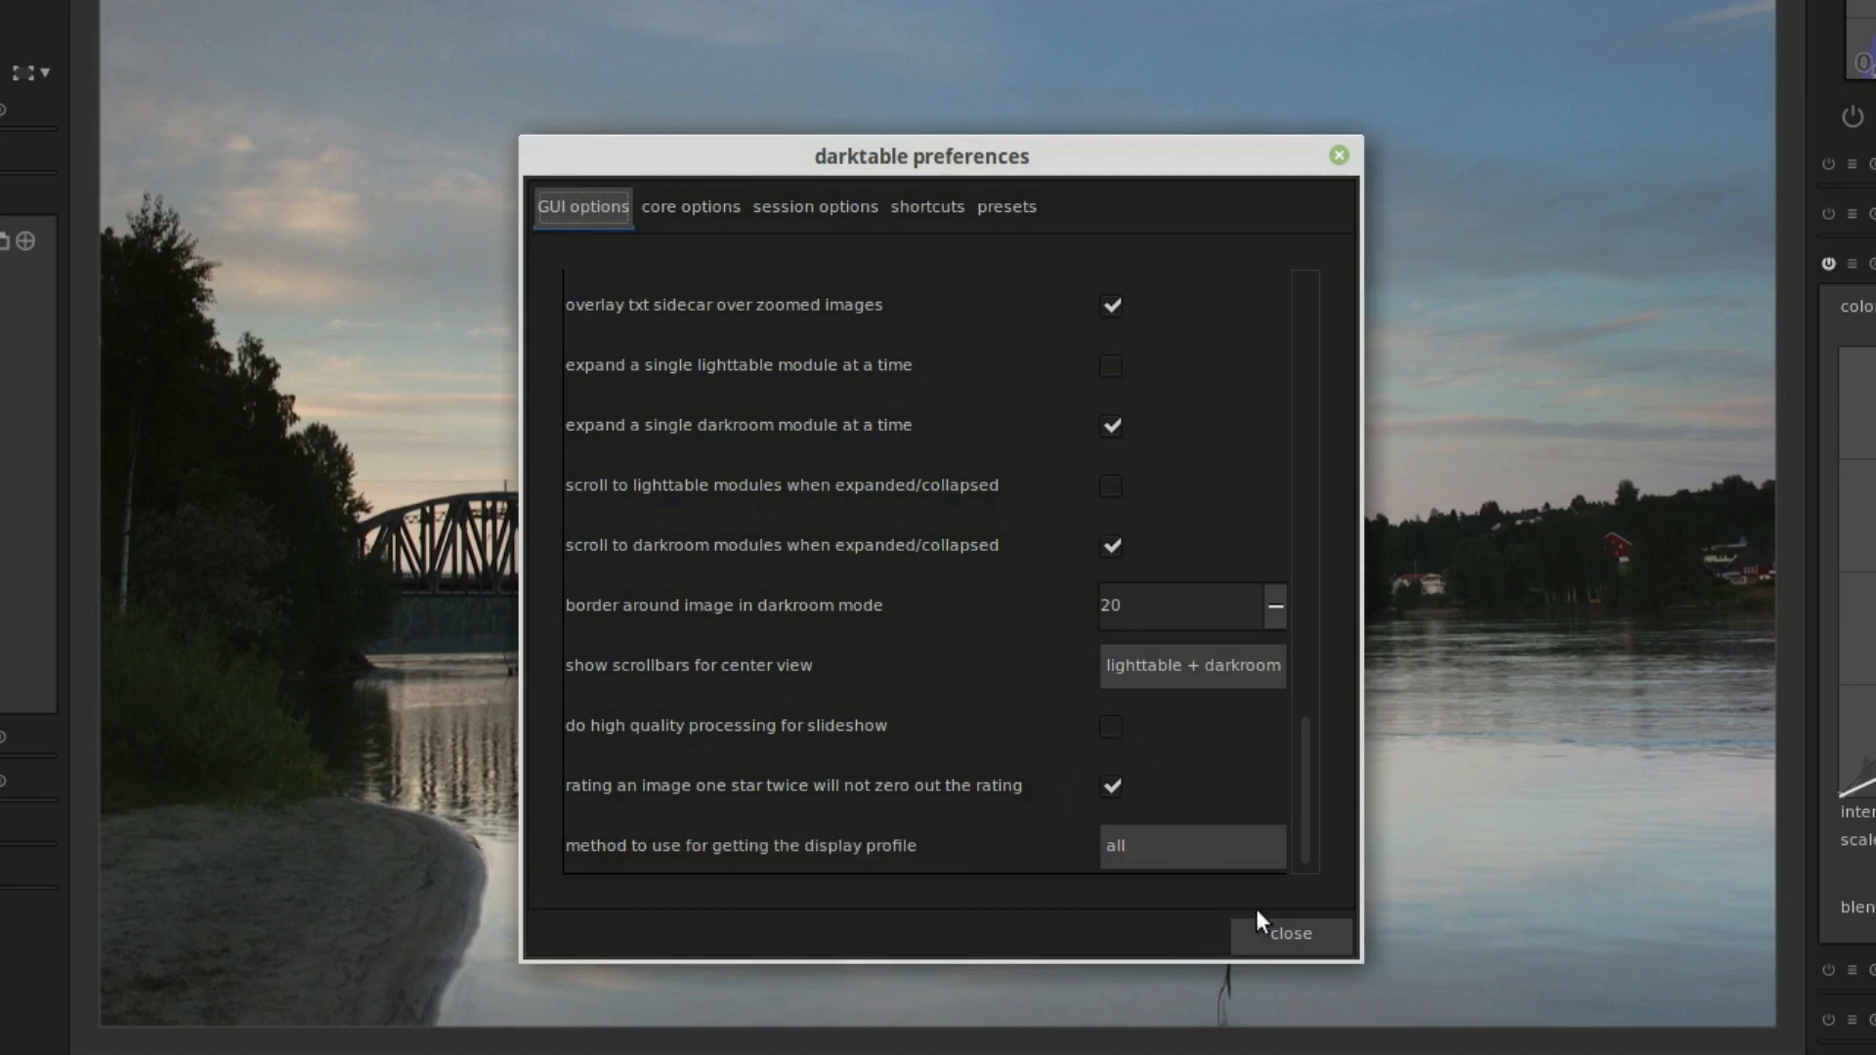
# Close the preferences, return to the lighttable, and rate the bridge photo two, three and finally one star.
pyautogui.click(1292, 934)
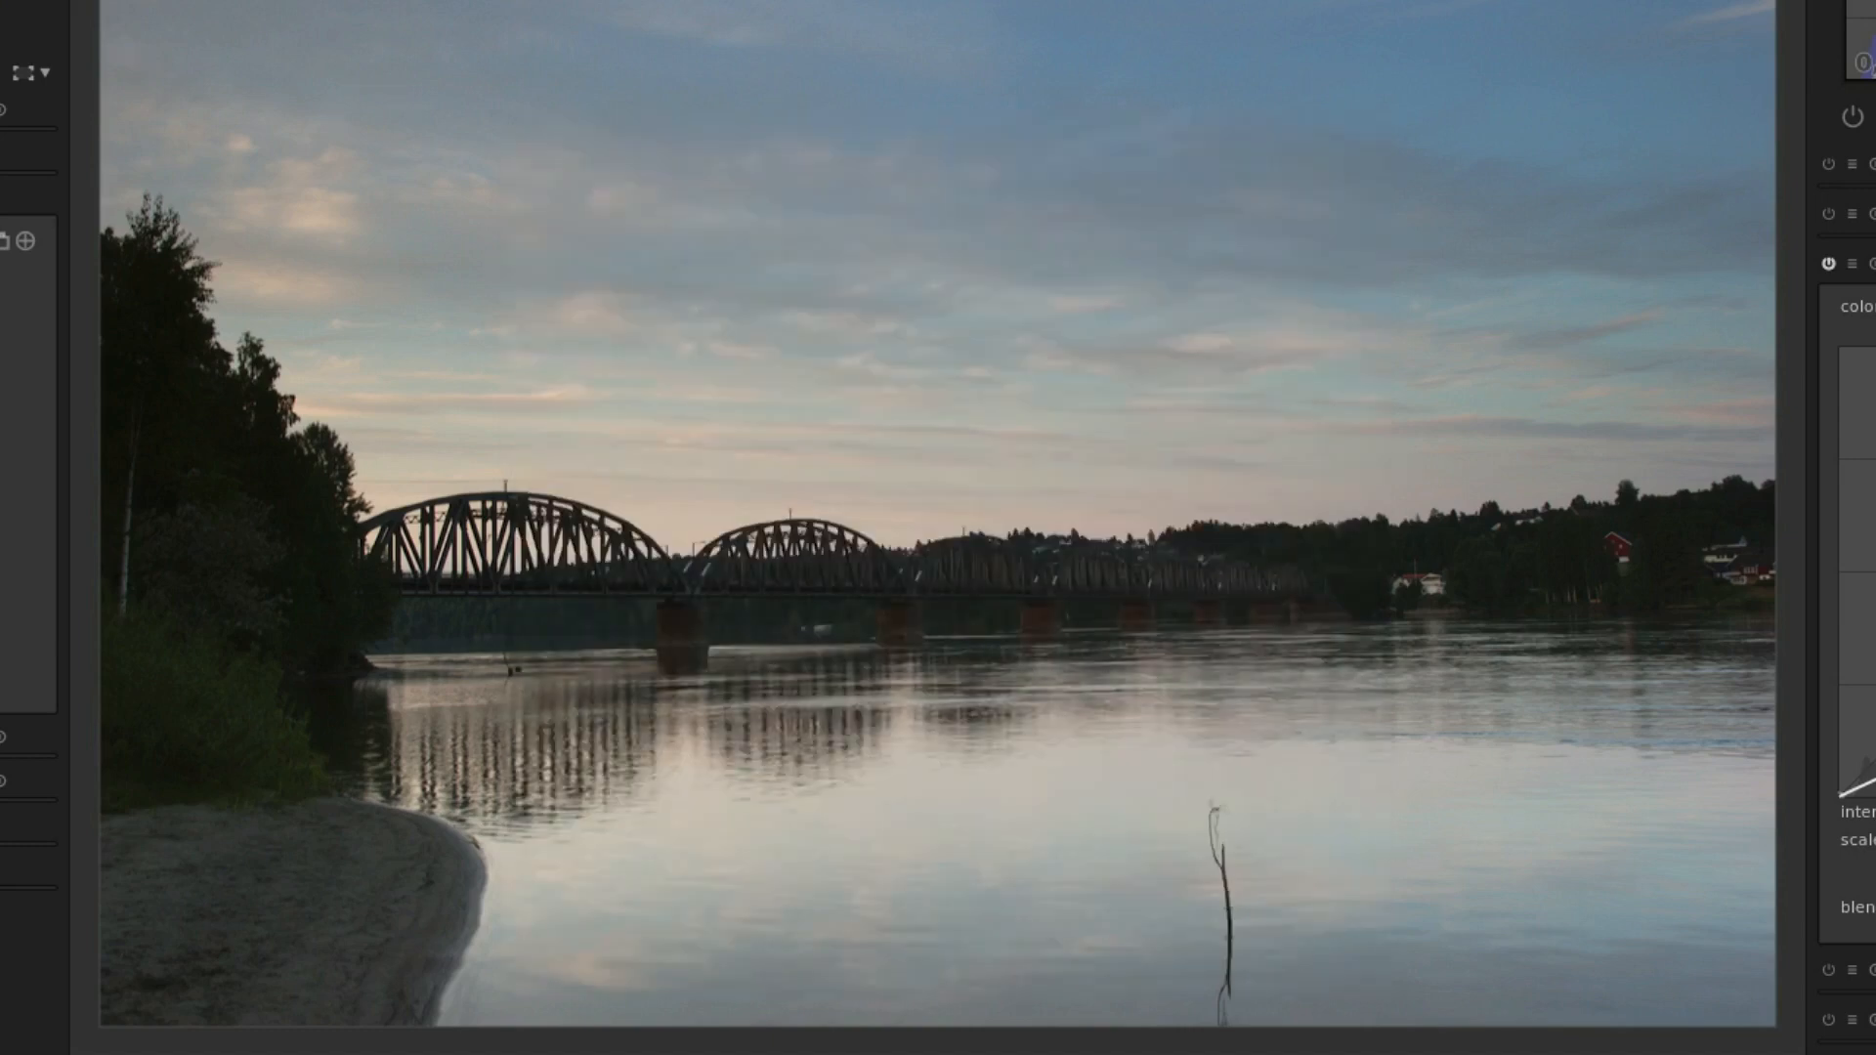
pyautogui.press('l')
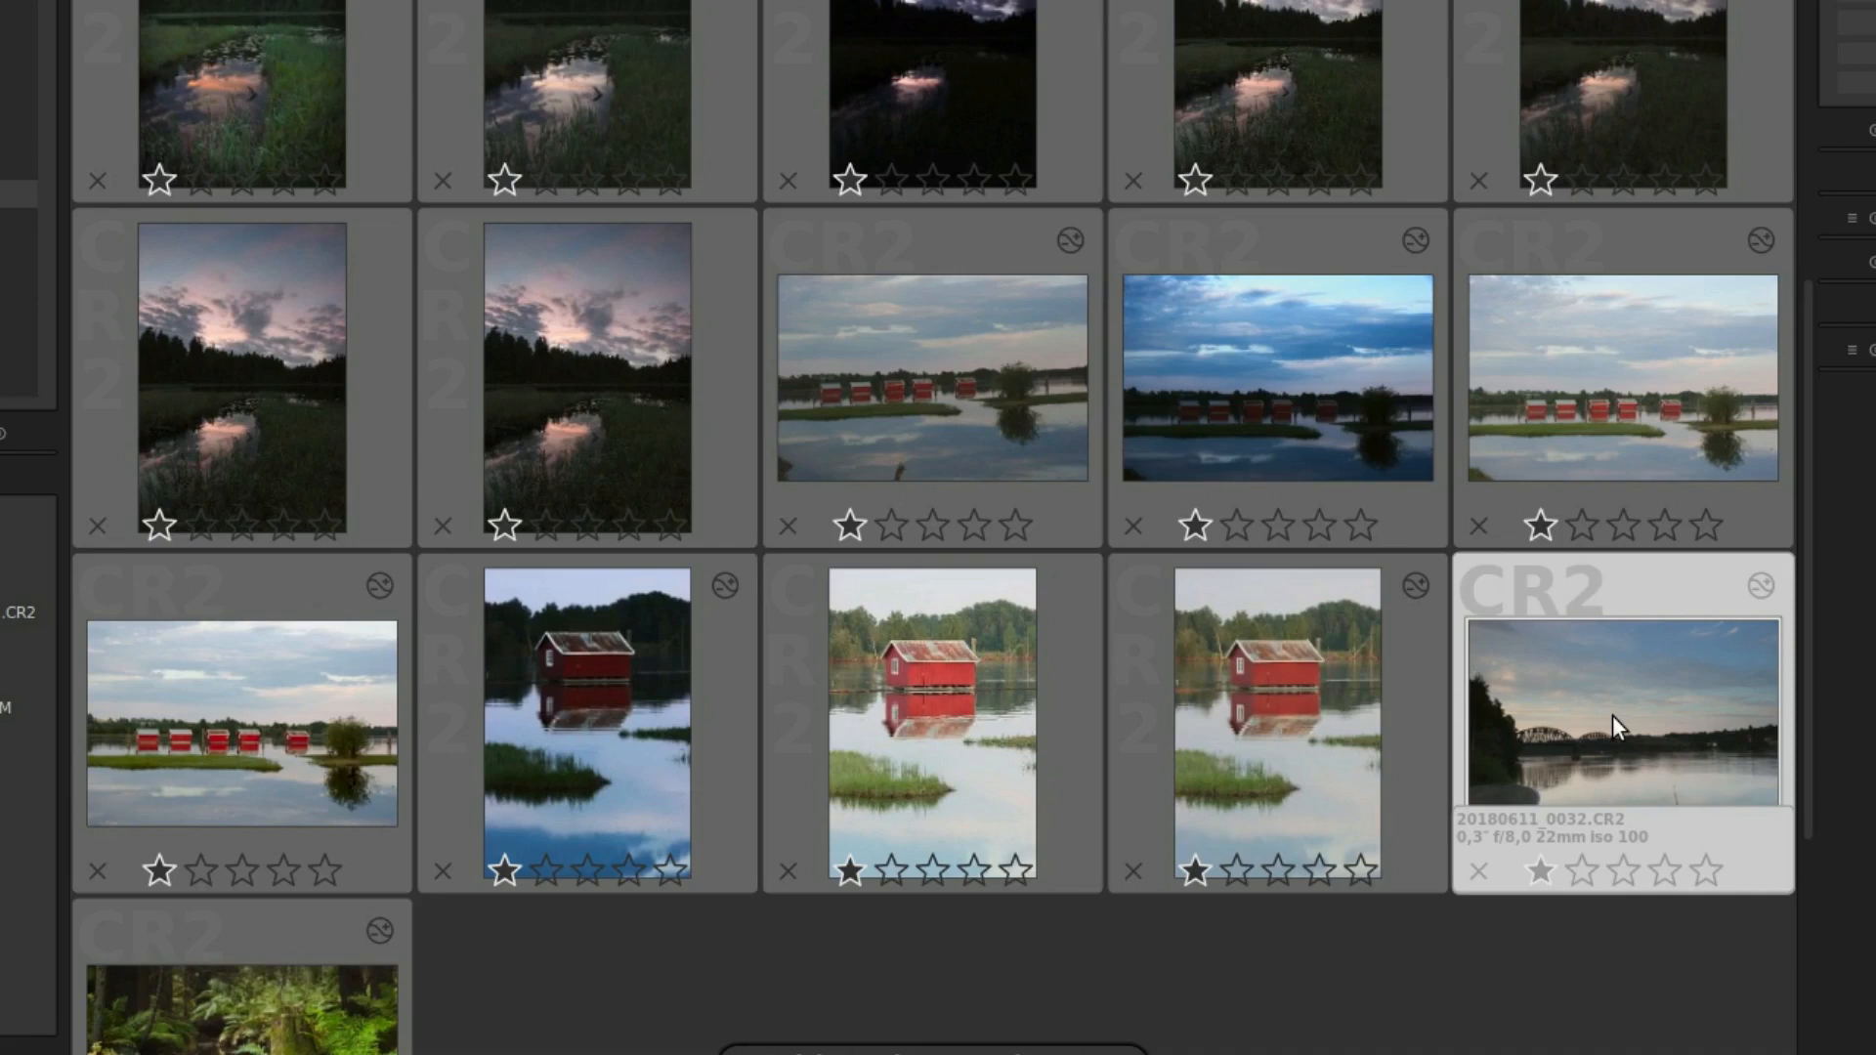
pyautogui.press('2')
pyautogui.press('3')
pyautogui.press('1')
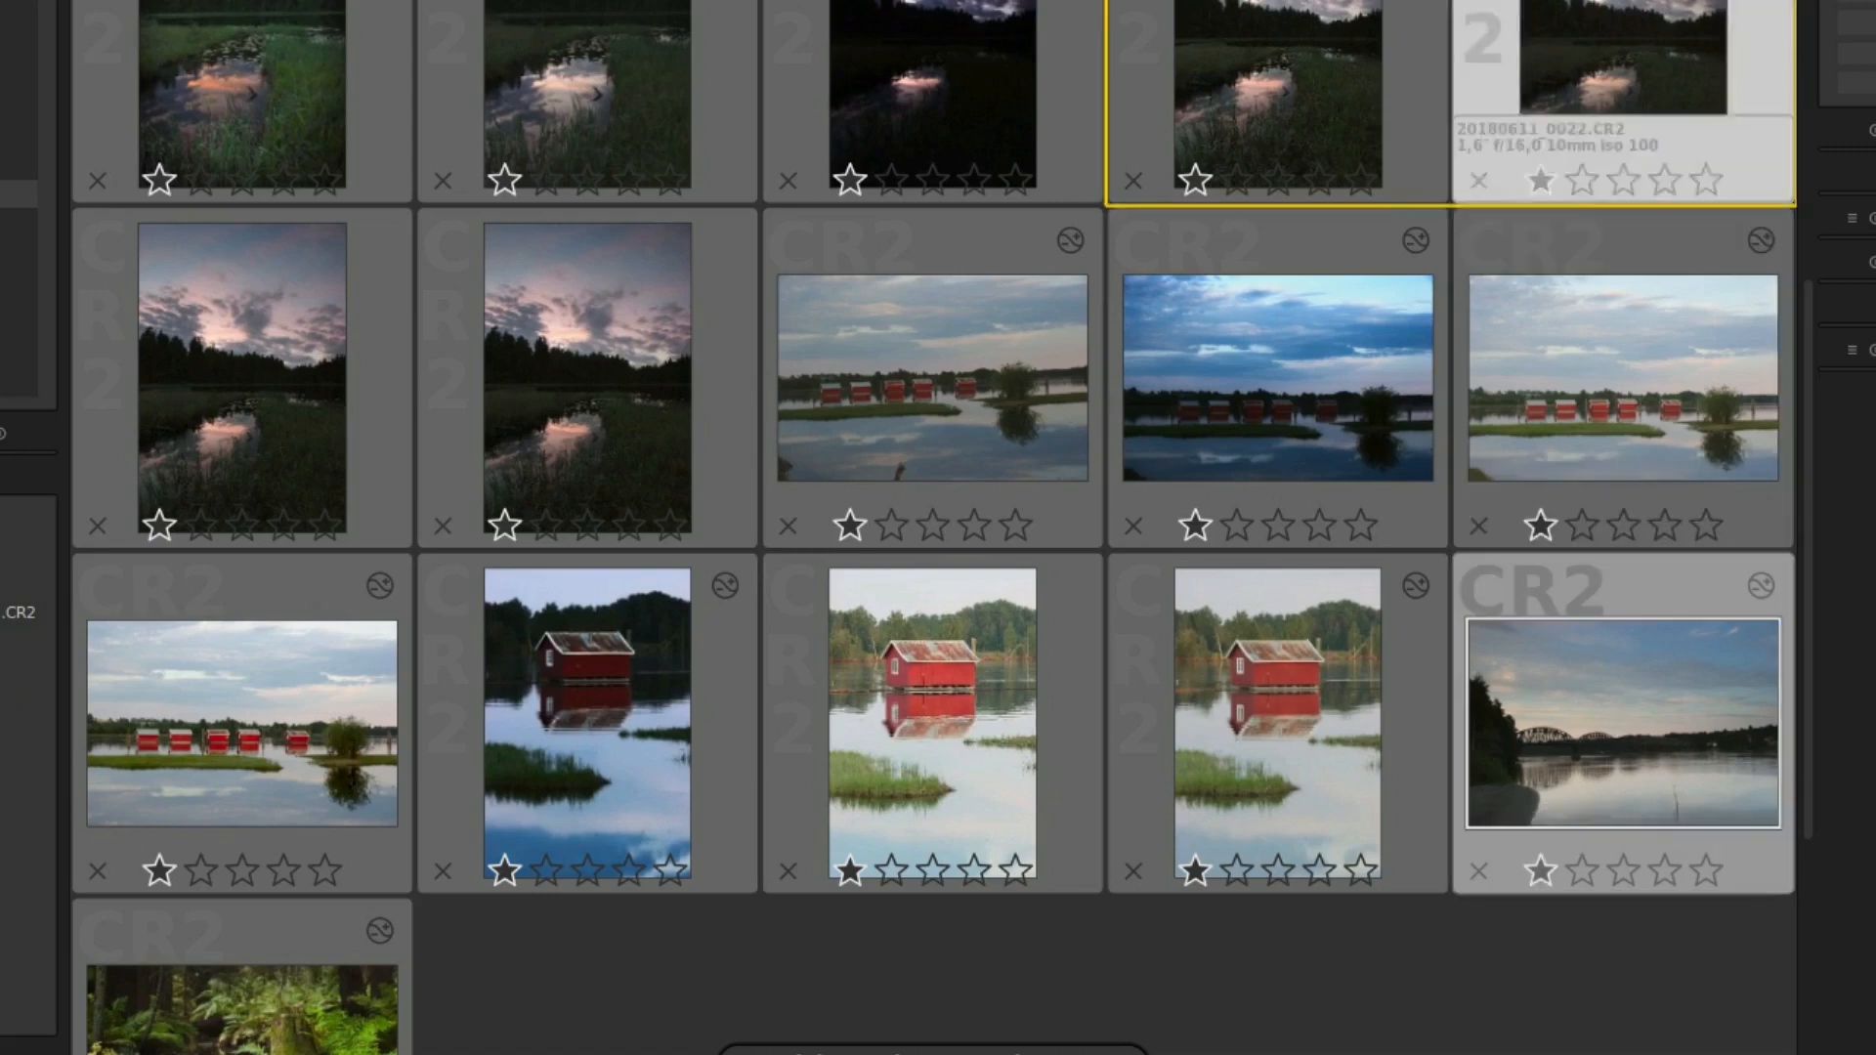
# Turn off the GUI option rating an image one star twice will not zero out the rating, and close the preferences.
pyautogui.click(1770, 2)
pyautogui.scroll(-10, 879, 620)
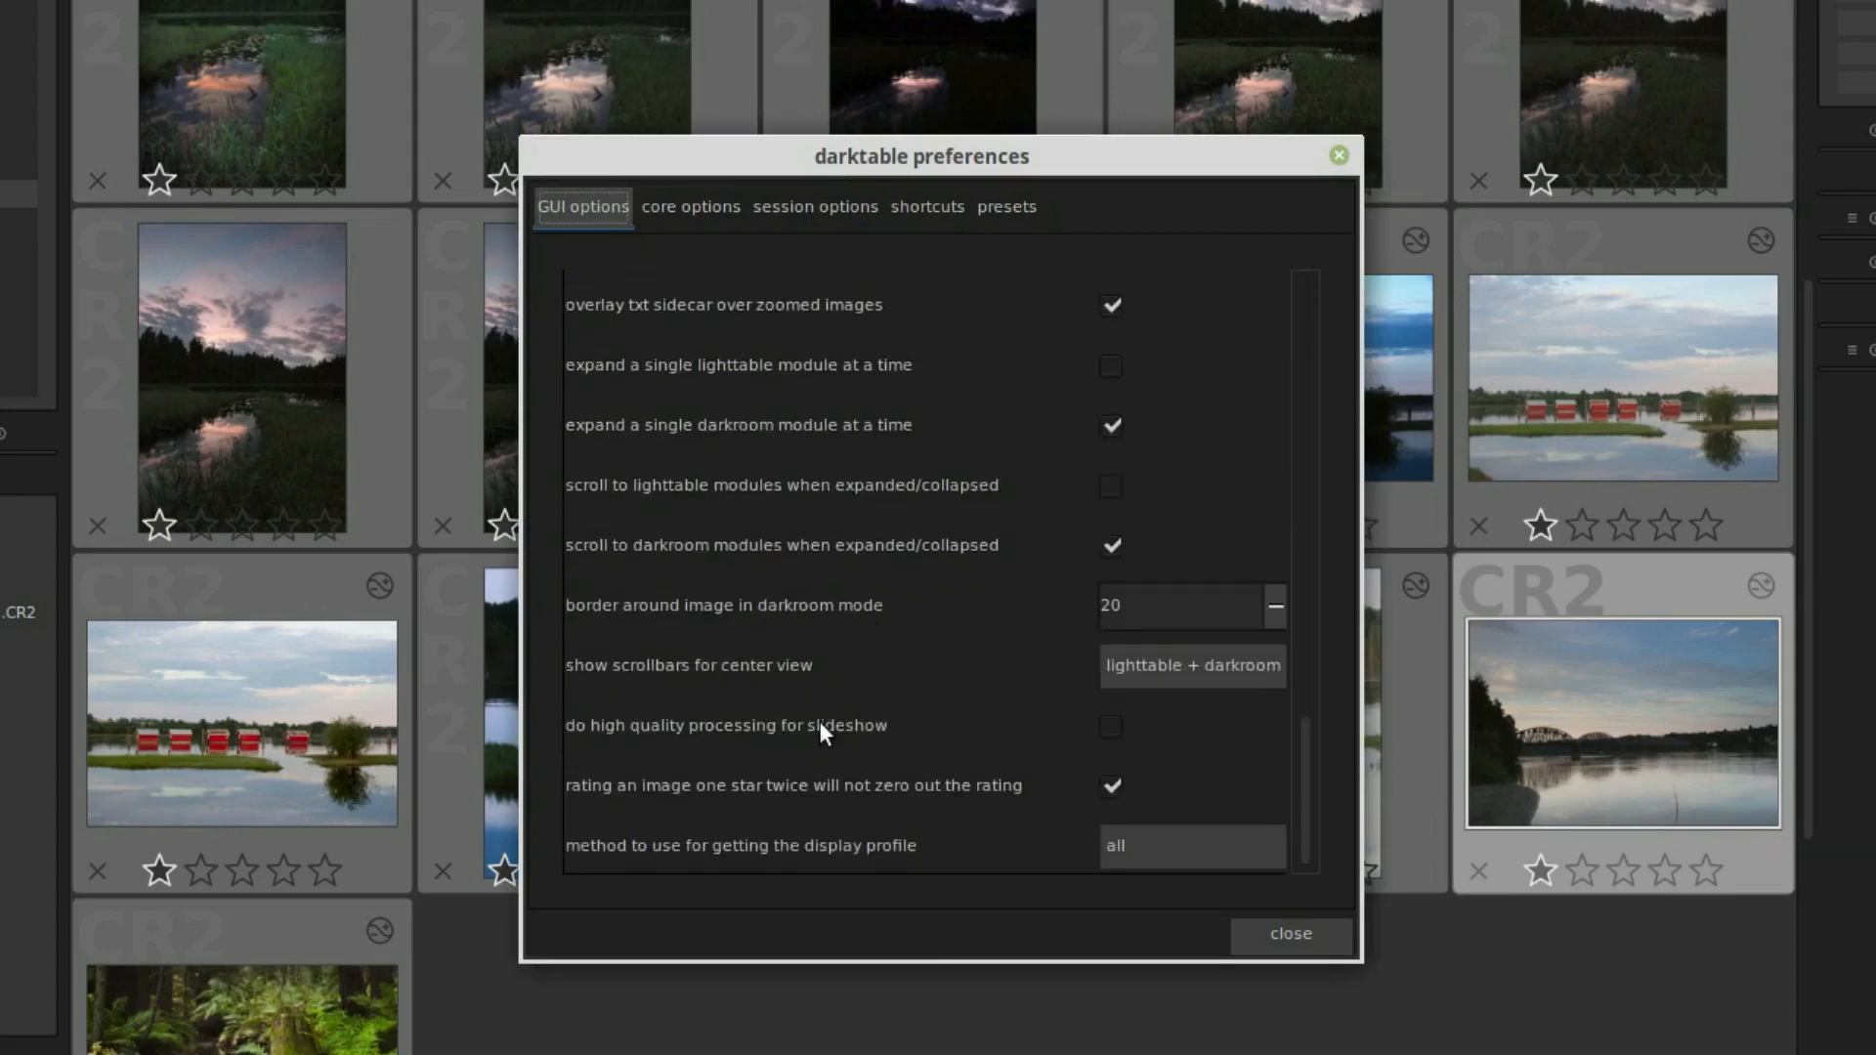
pyautogui.click(1114, 785)
pyautogui.click(1292, 935)
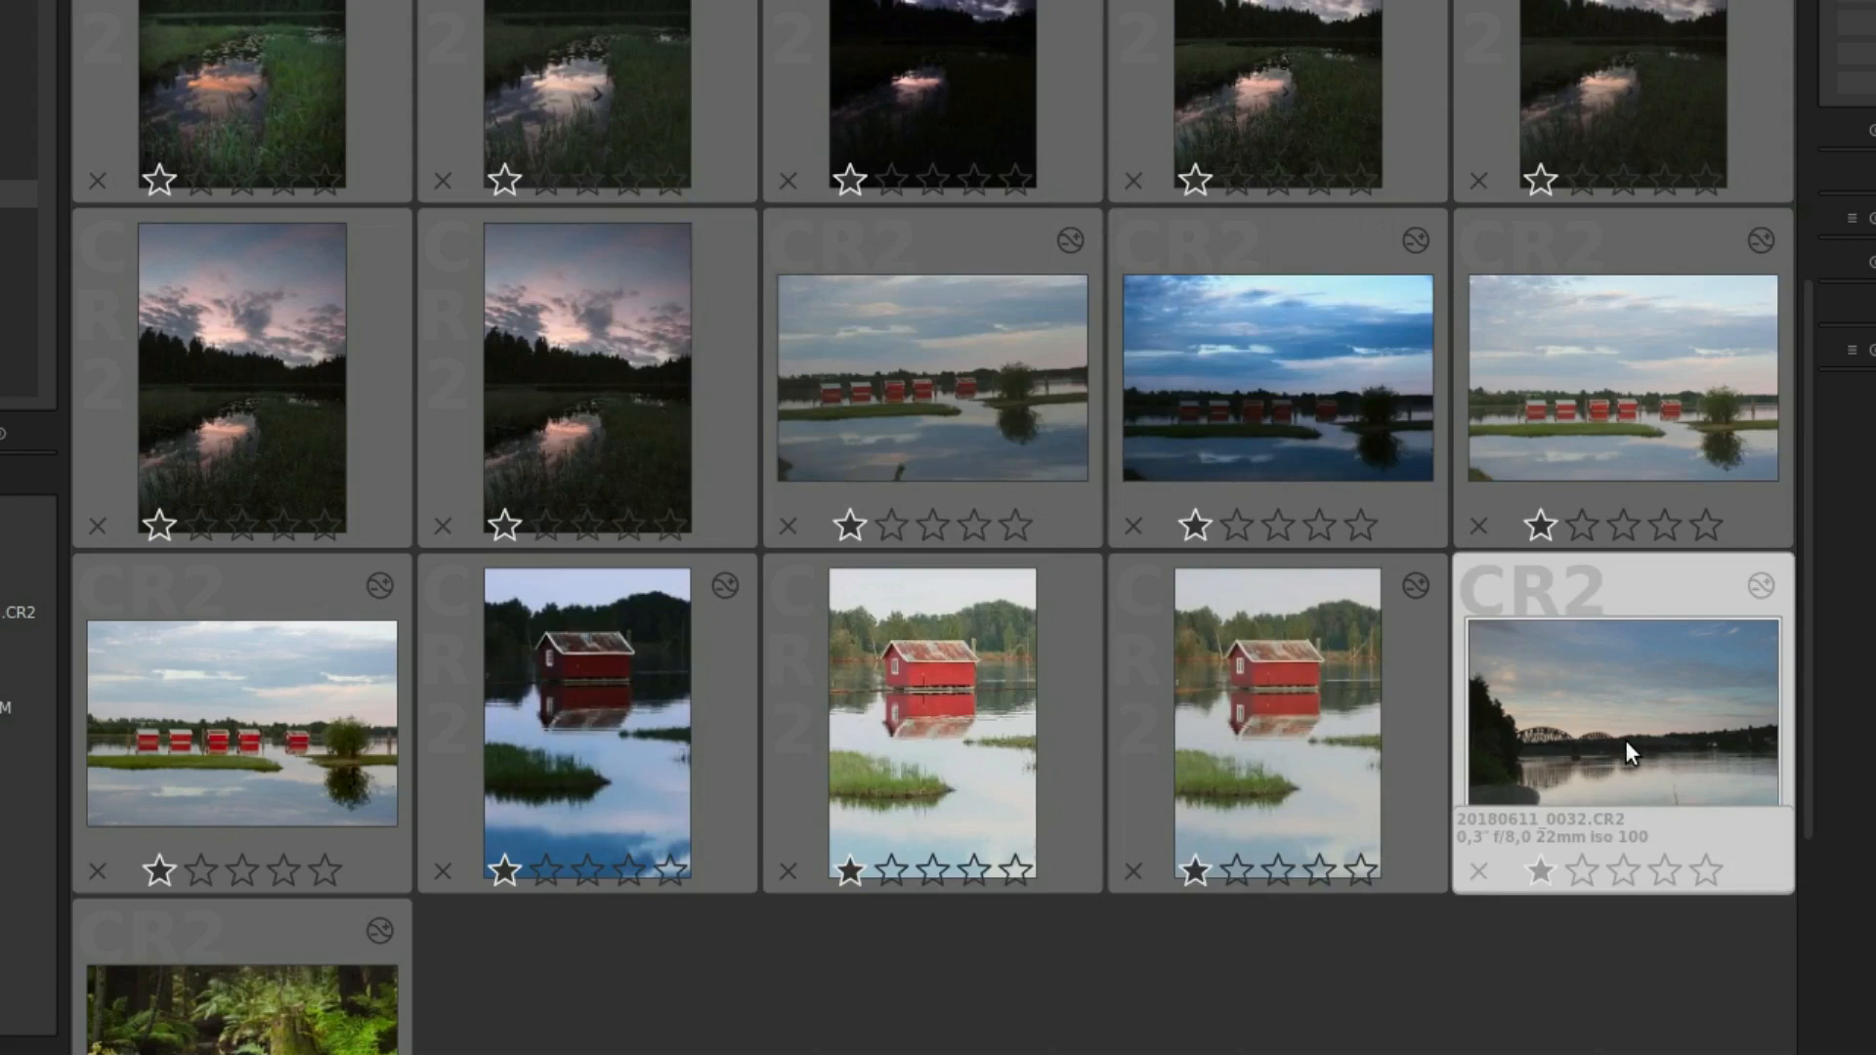
# Apply a one-star rating to the already one-starred bridge photo again, and set the lighttable view filter to all.
pyautogui.press('1')
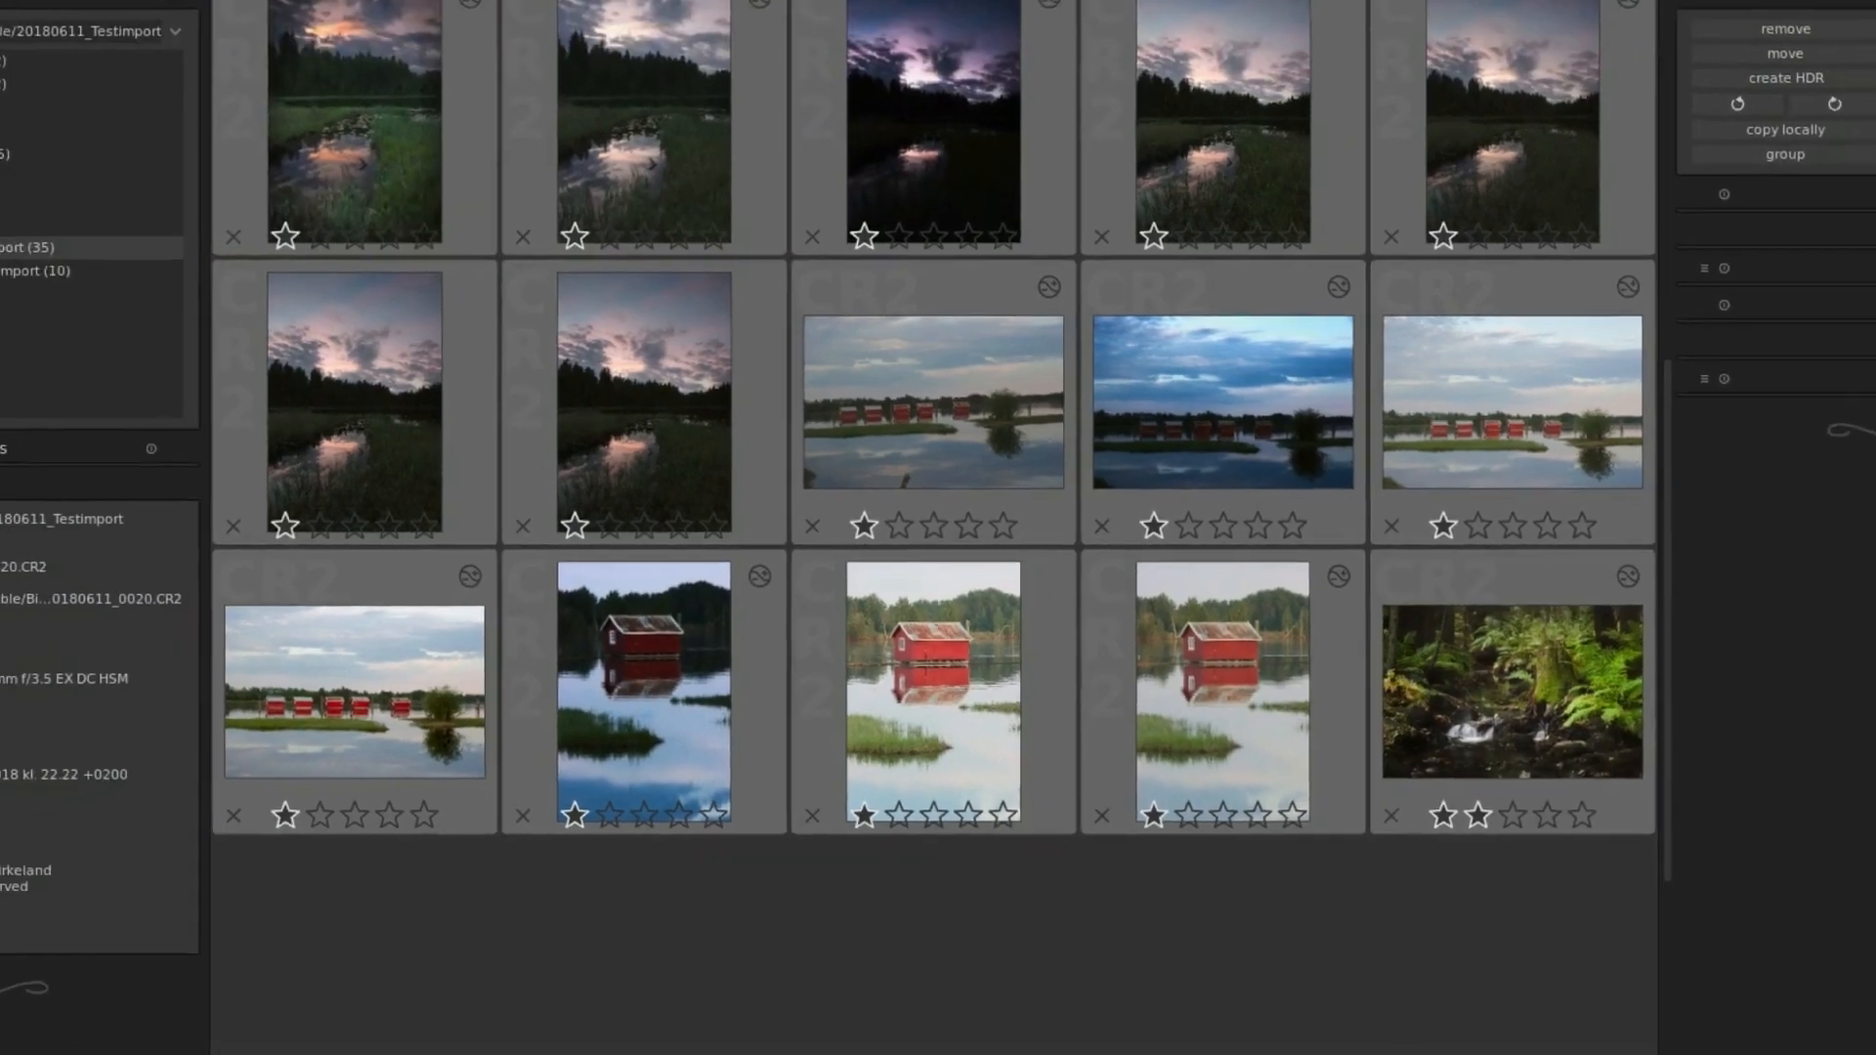
pyautogui.click(471, 62)
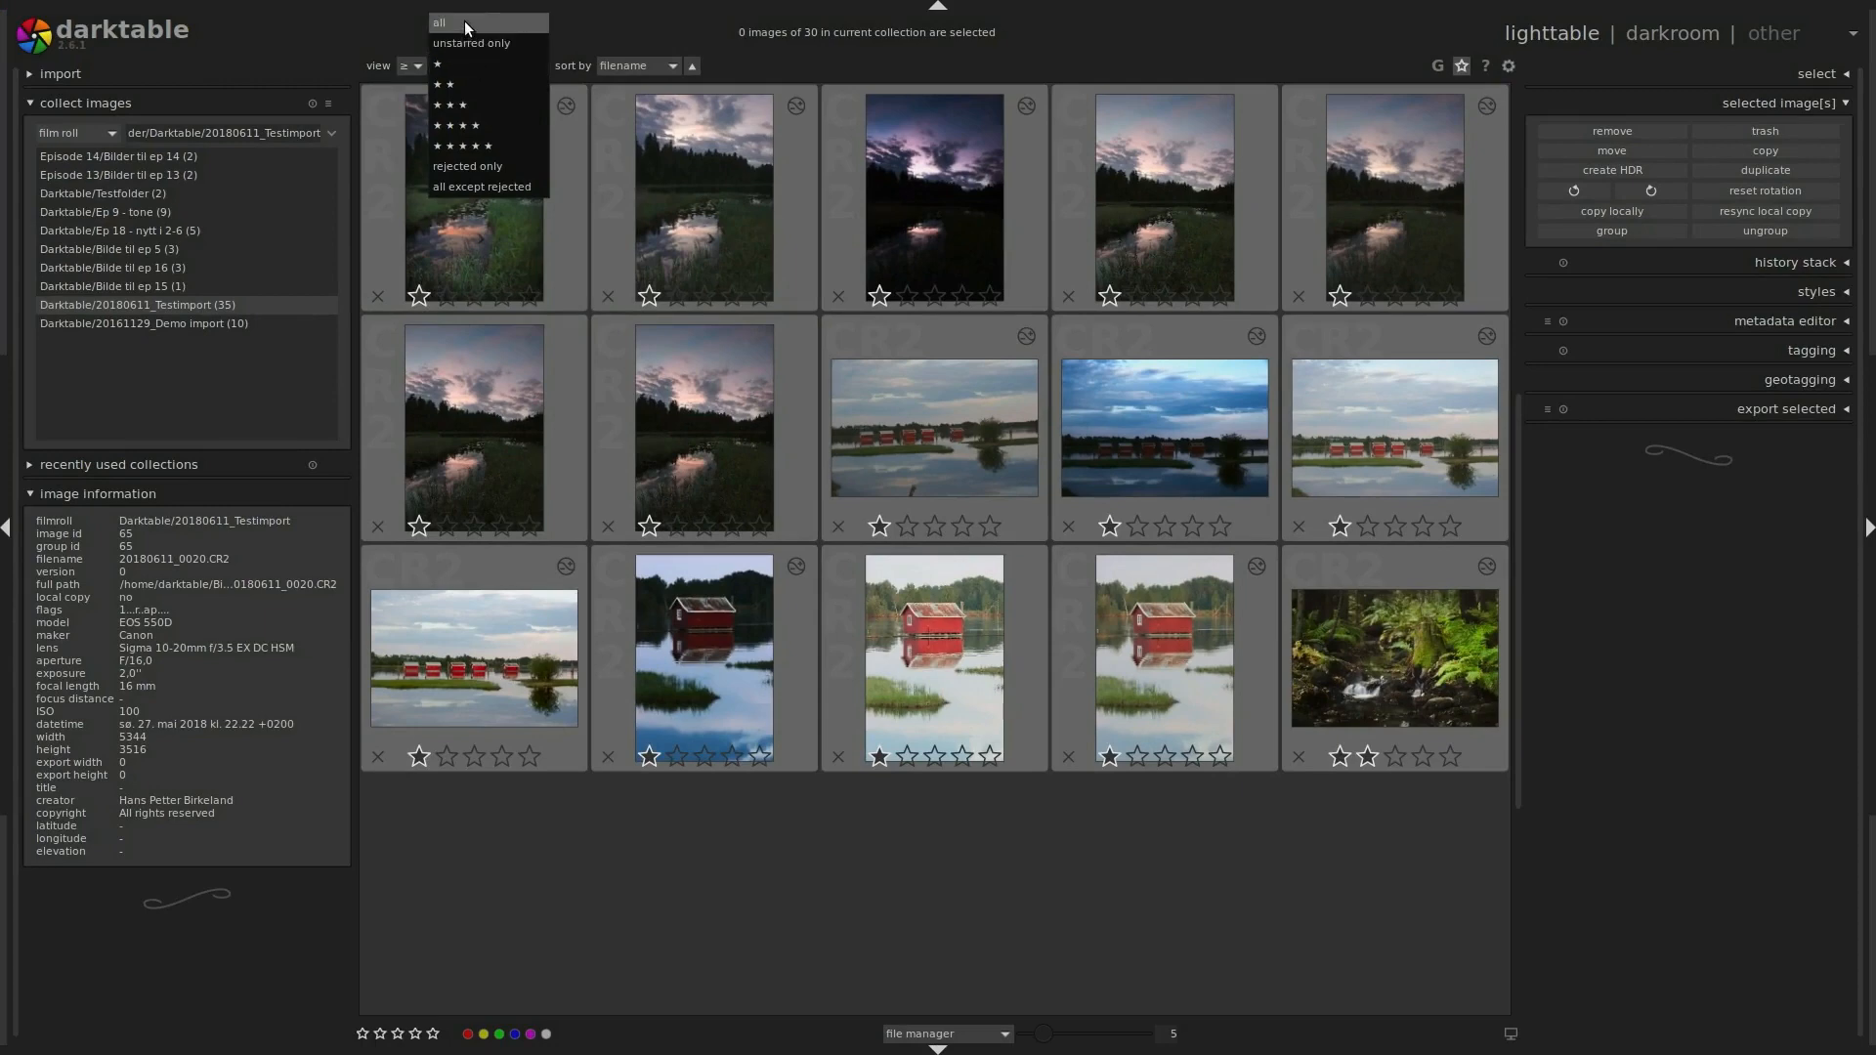
pyautogui.click(465, 21)
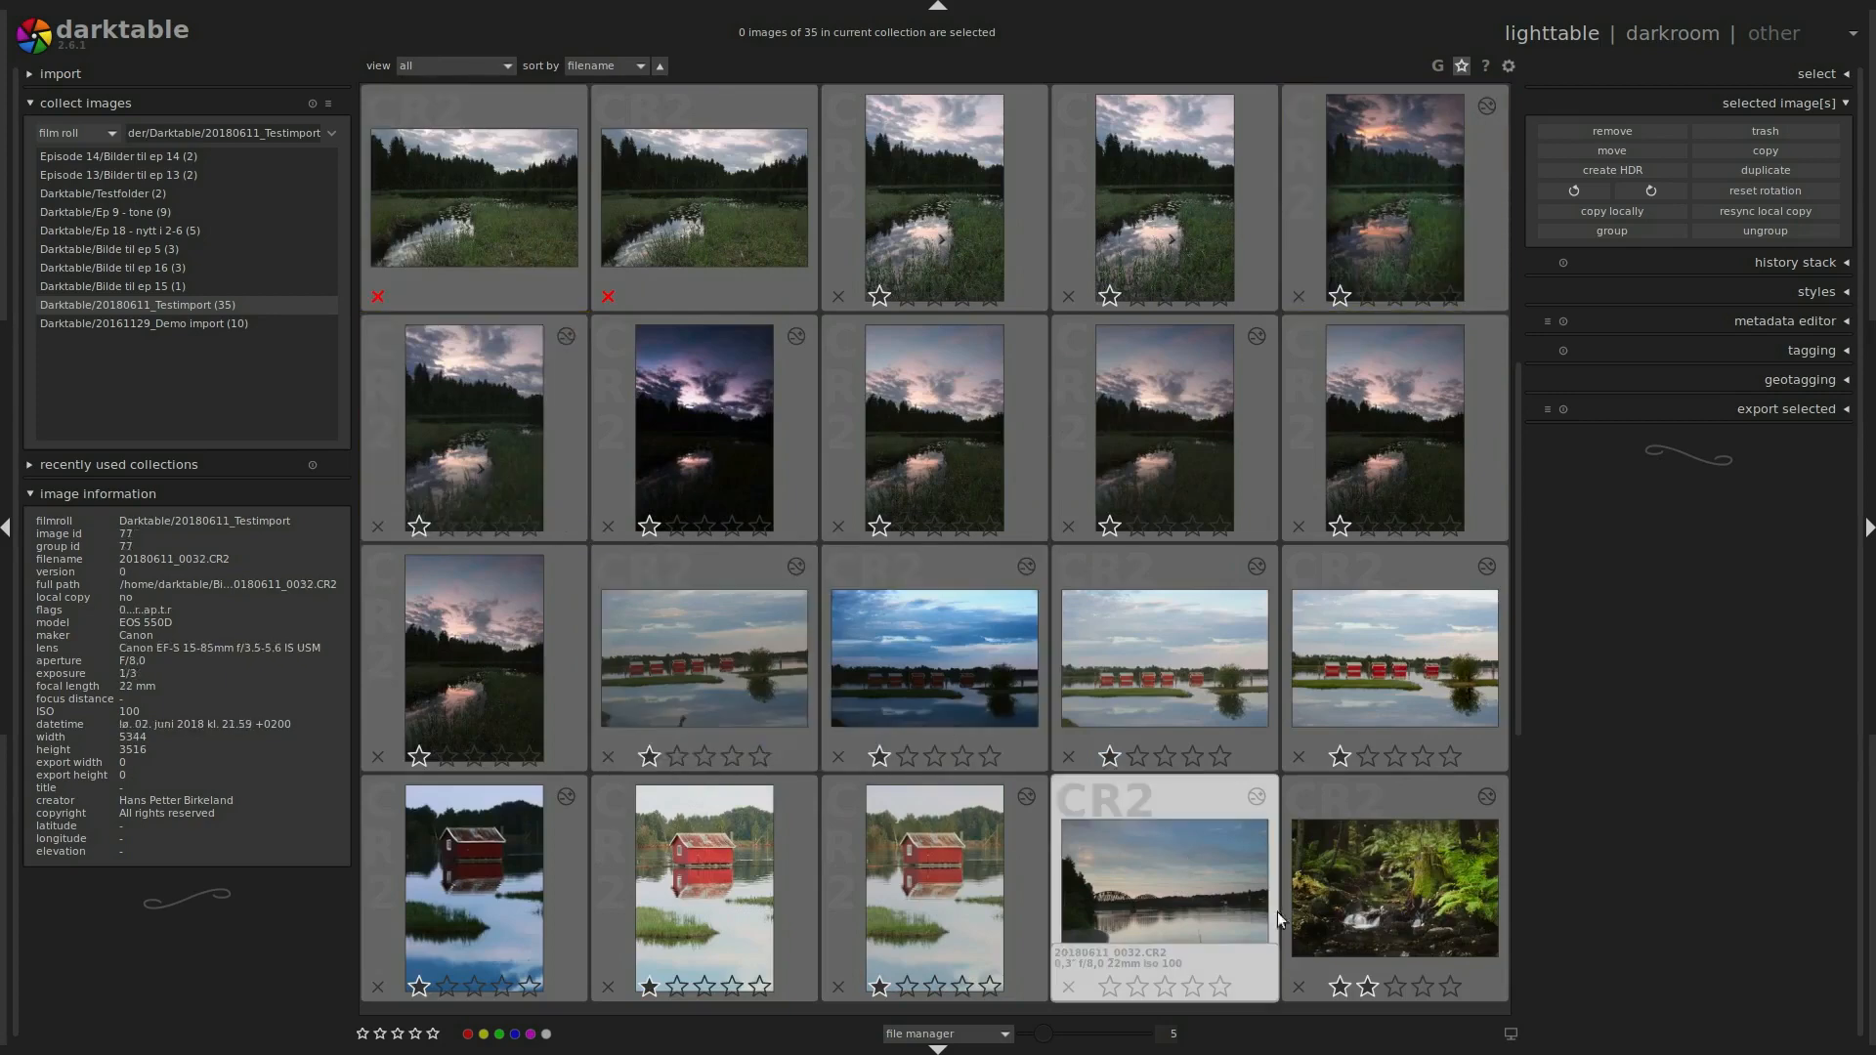
# Find the bridge photo in the film roll, rate it one star, and filter the view to images with at least one star.
pyautogui.scroll(-3, 1167, 888)
pyautogui.scroll(4, 1162, 860)
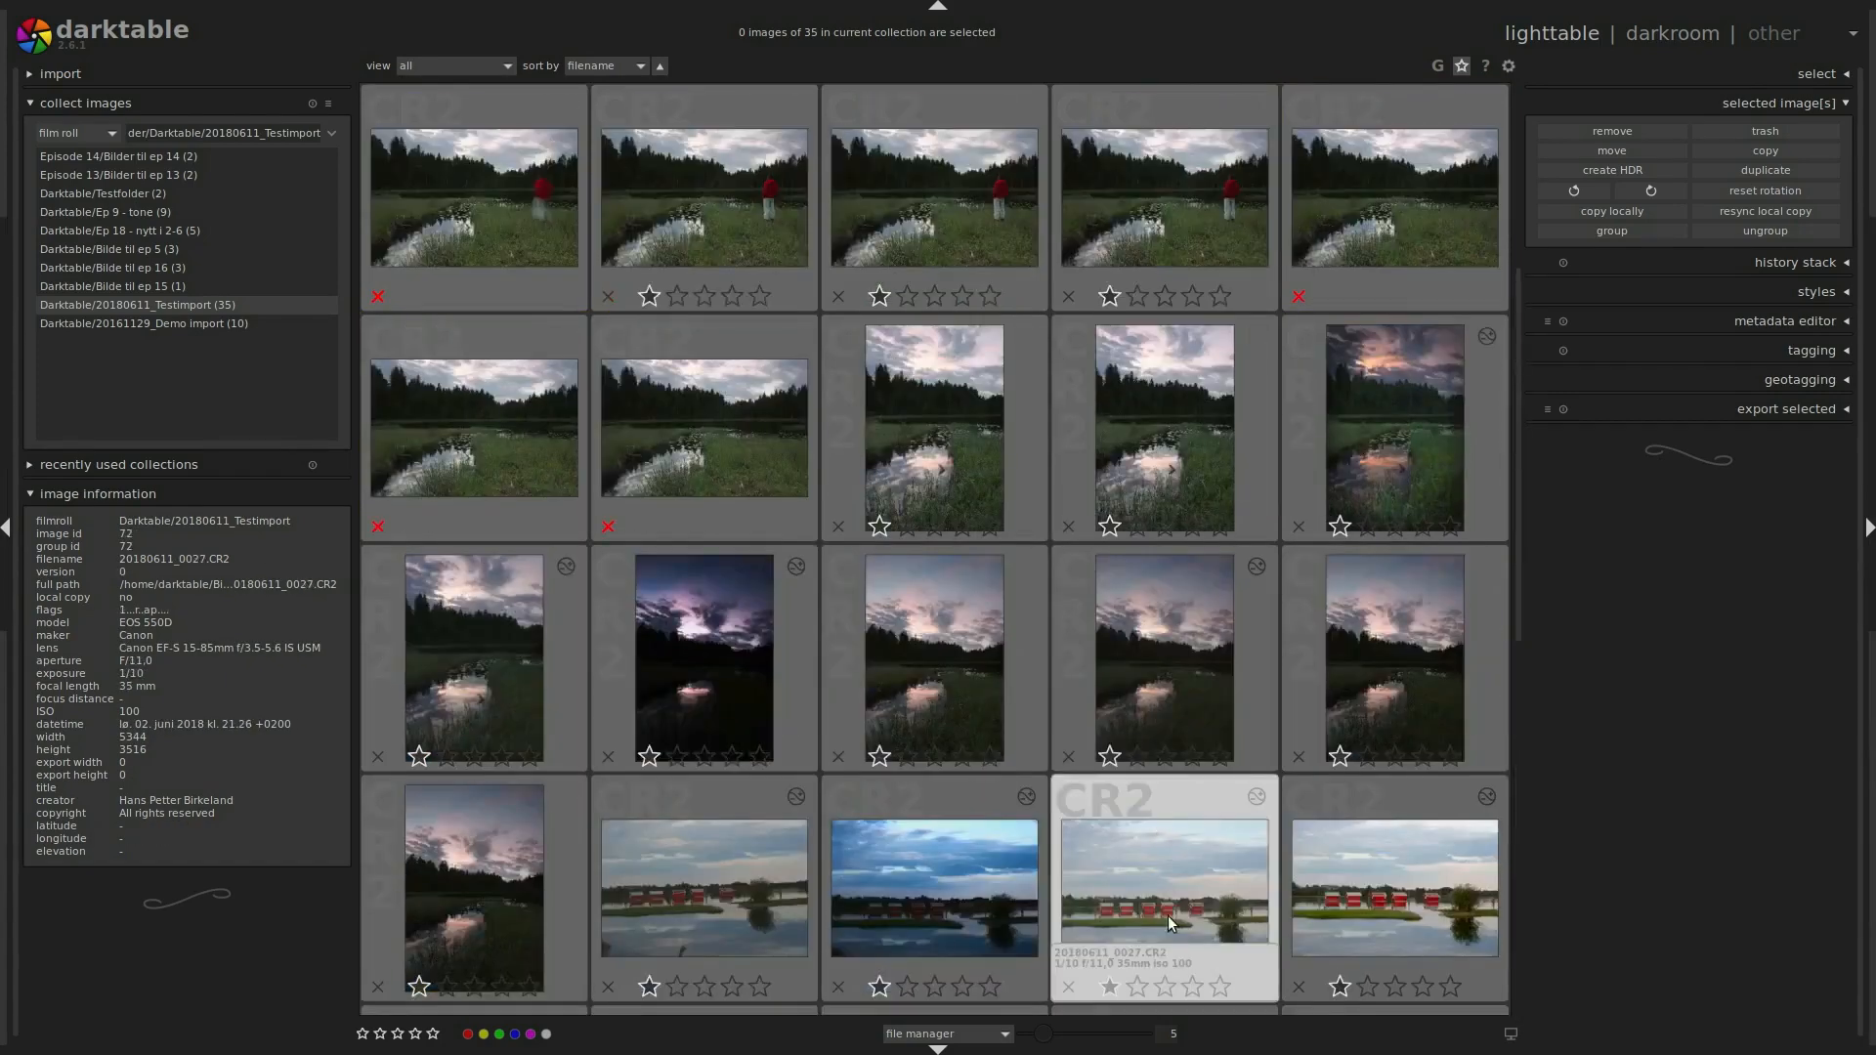
pyautogui.scroll(-4, 1167, 917)
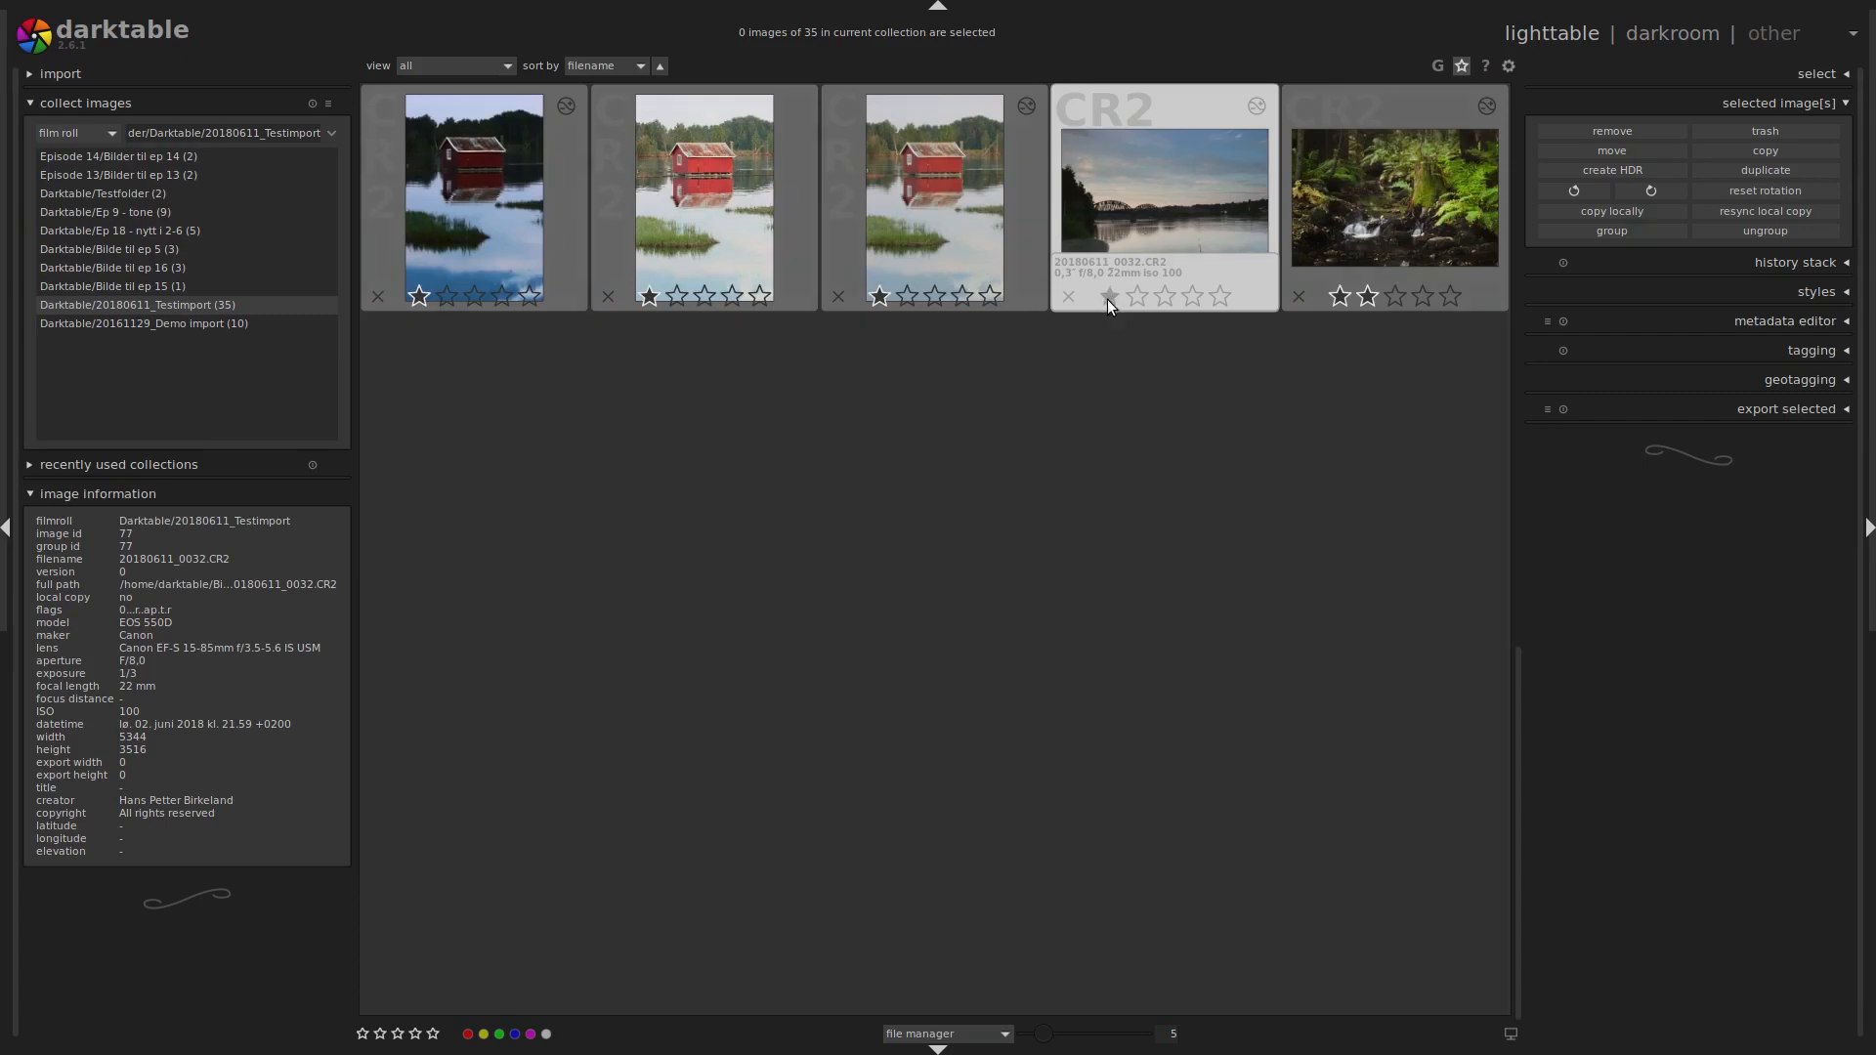
pyautogui.click(464, 66)
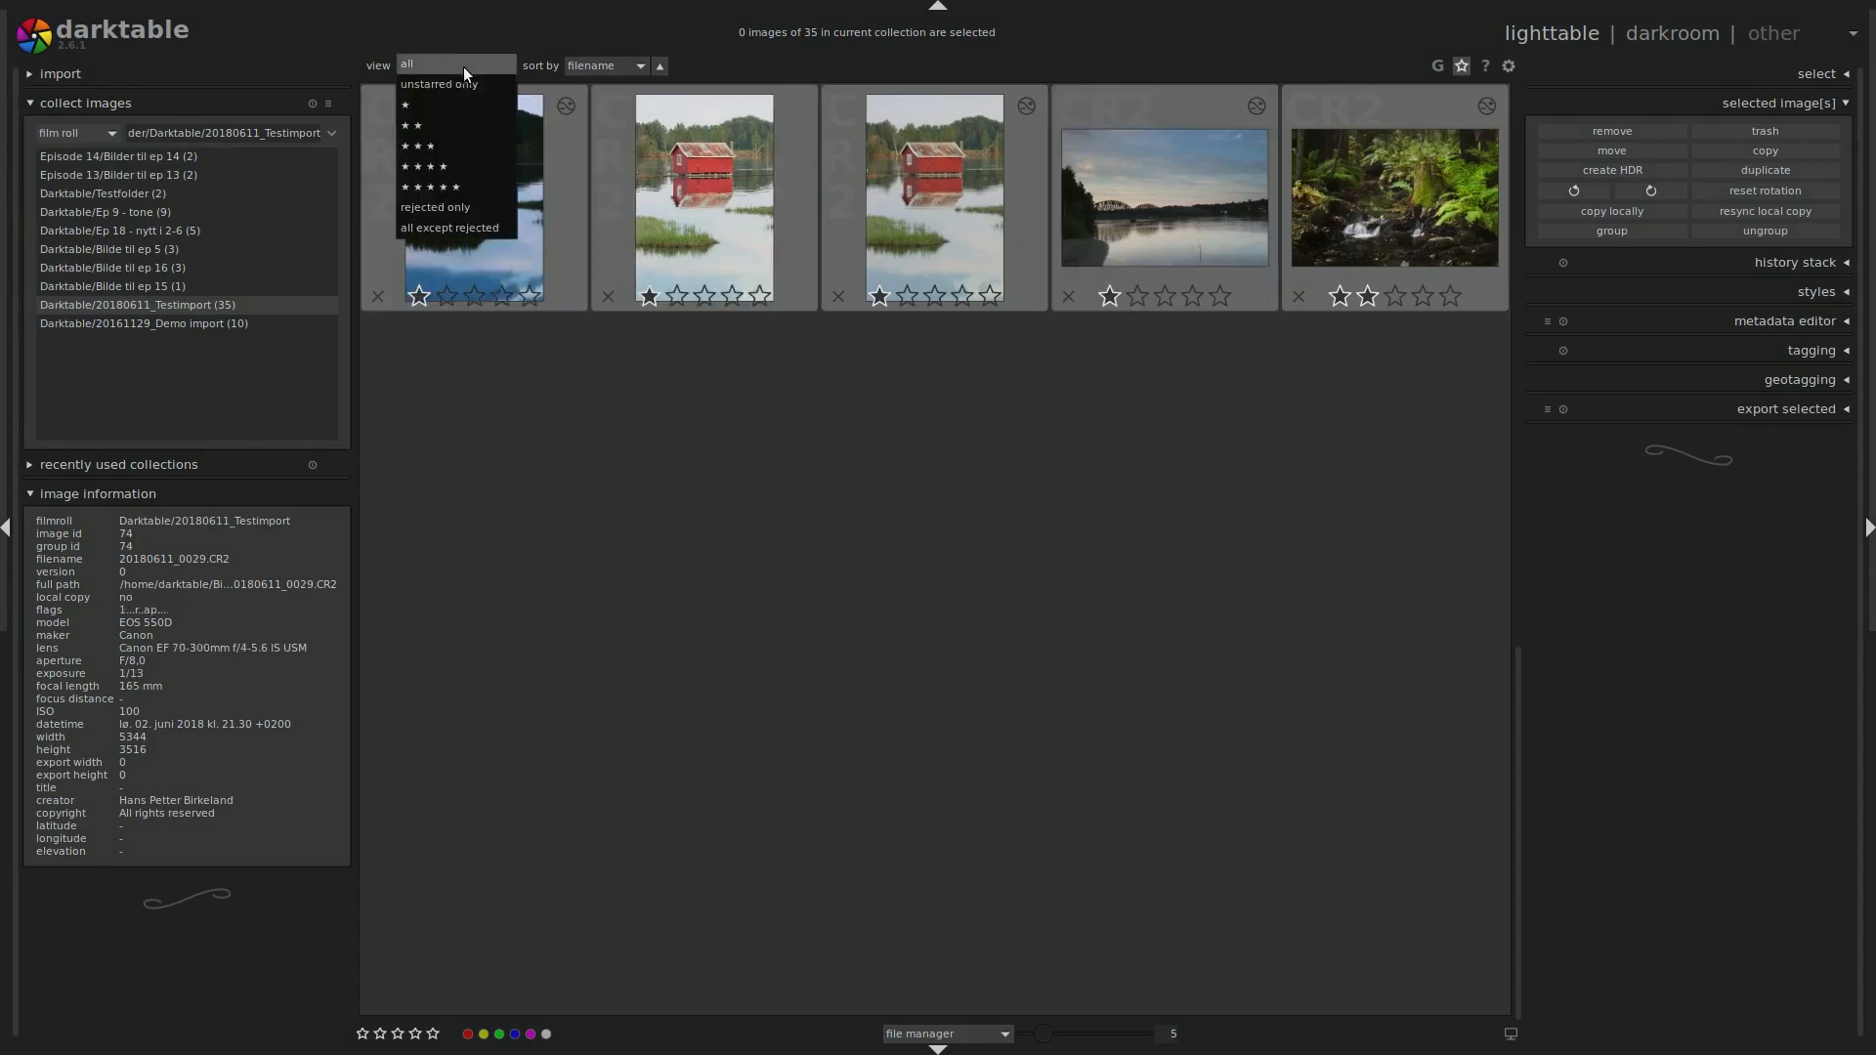
pyautogui.click(434, 104)
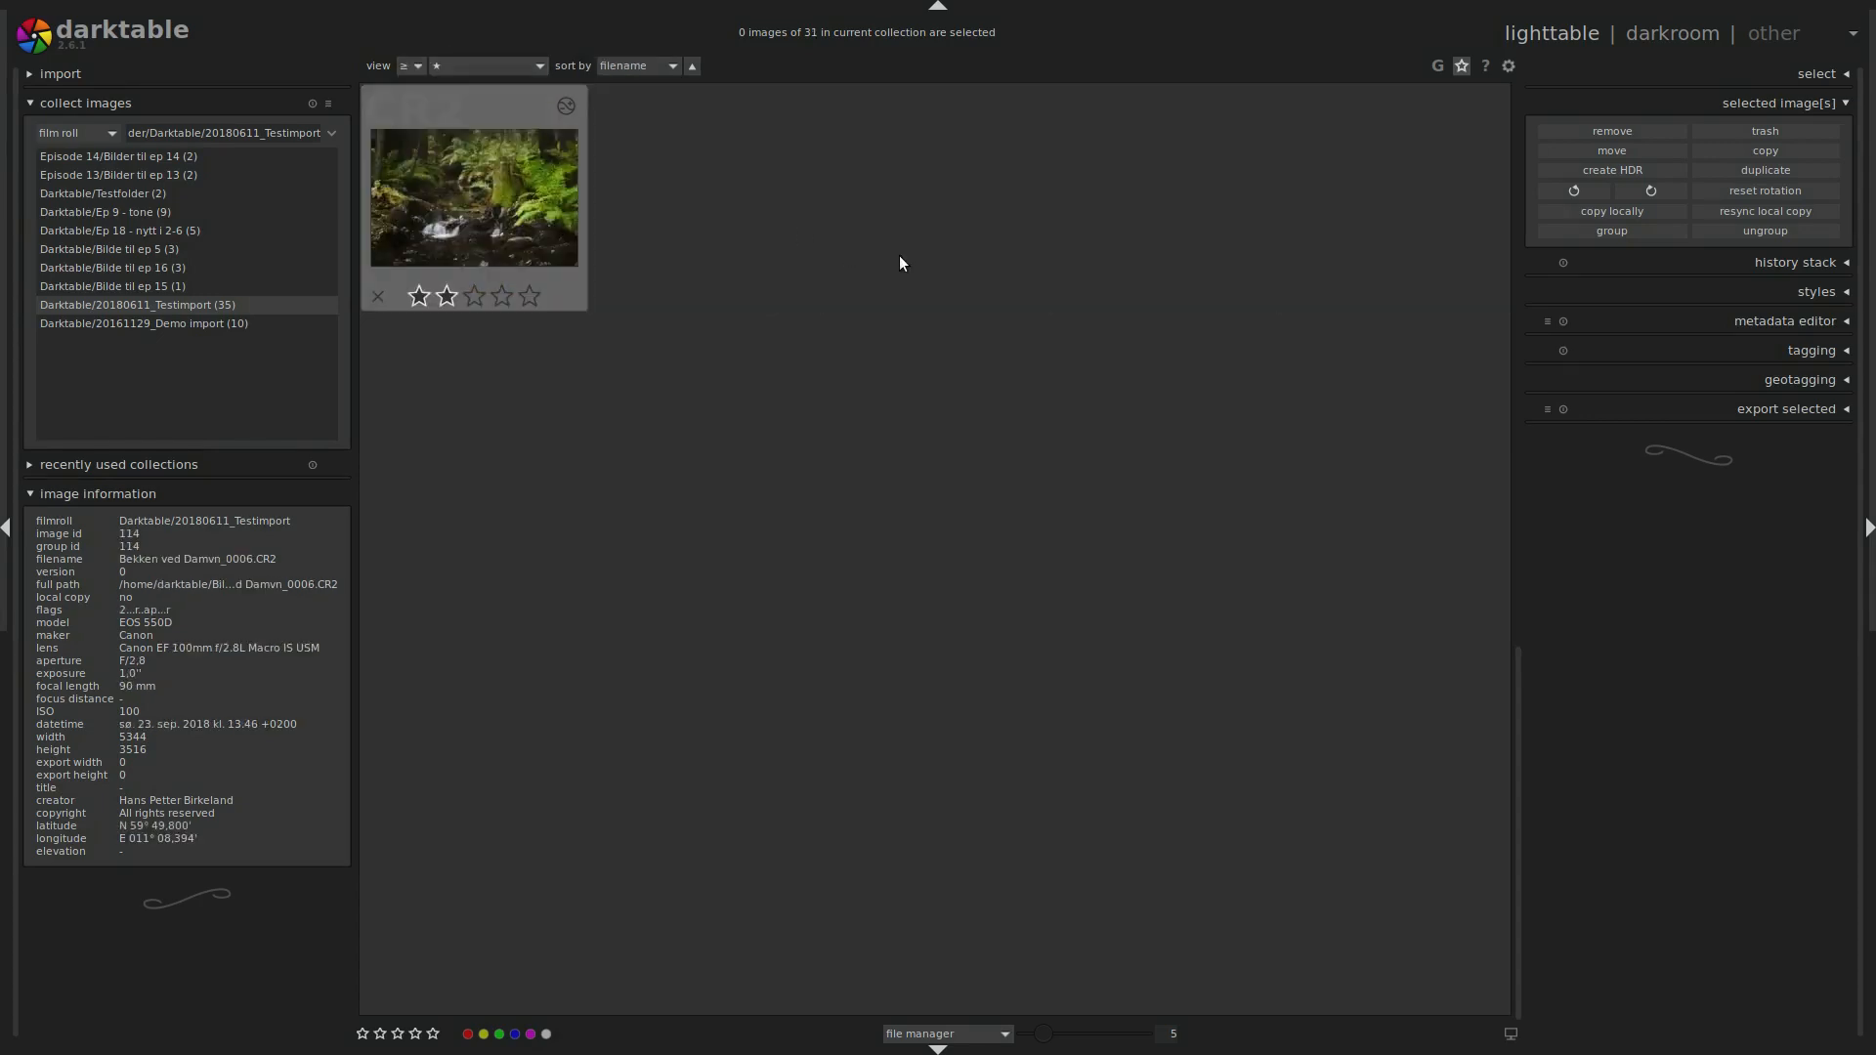
pyautogui.scroll(-1, 907, 255)
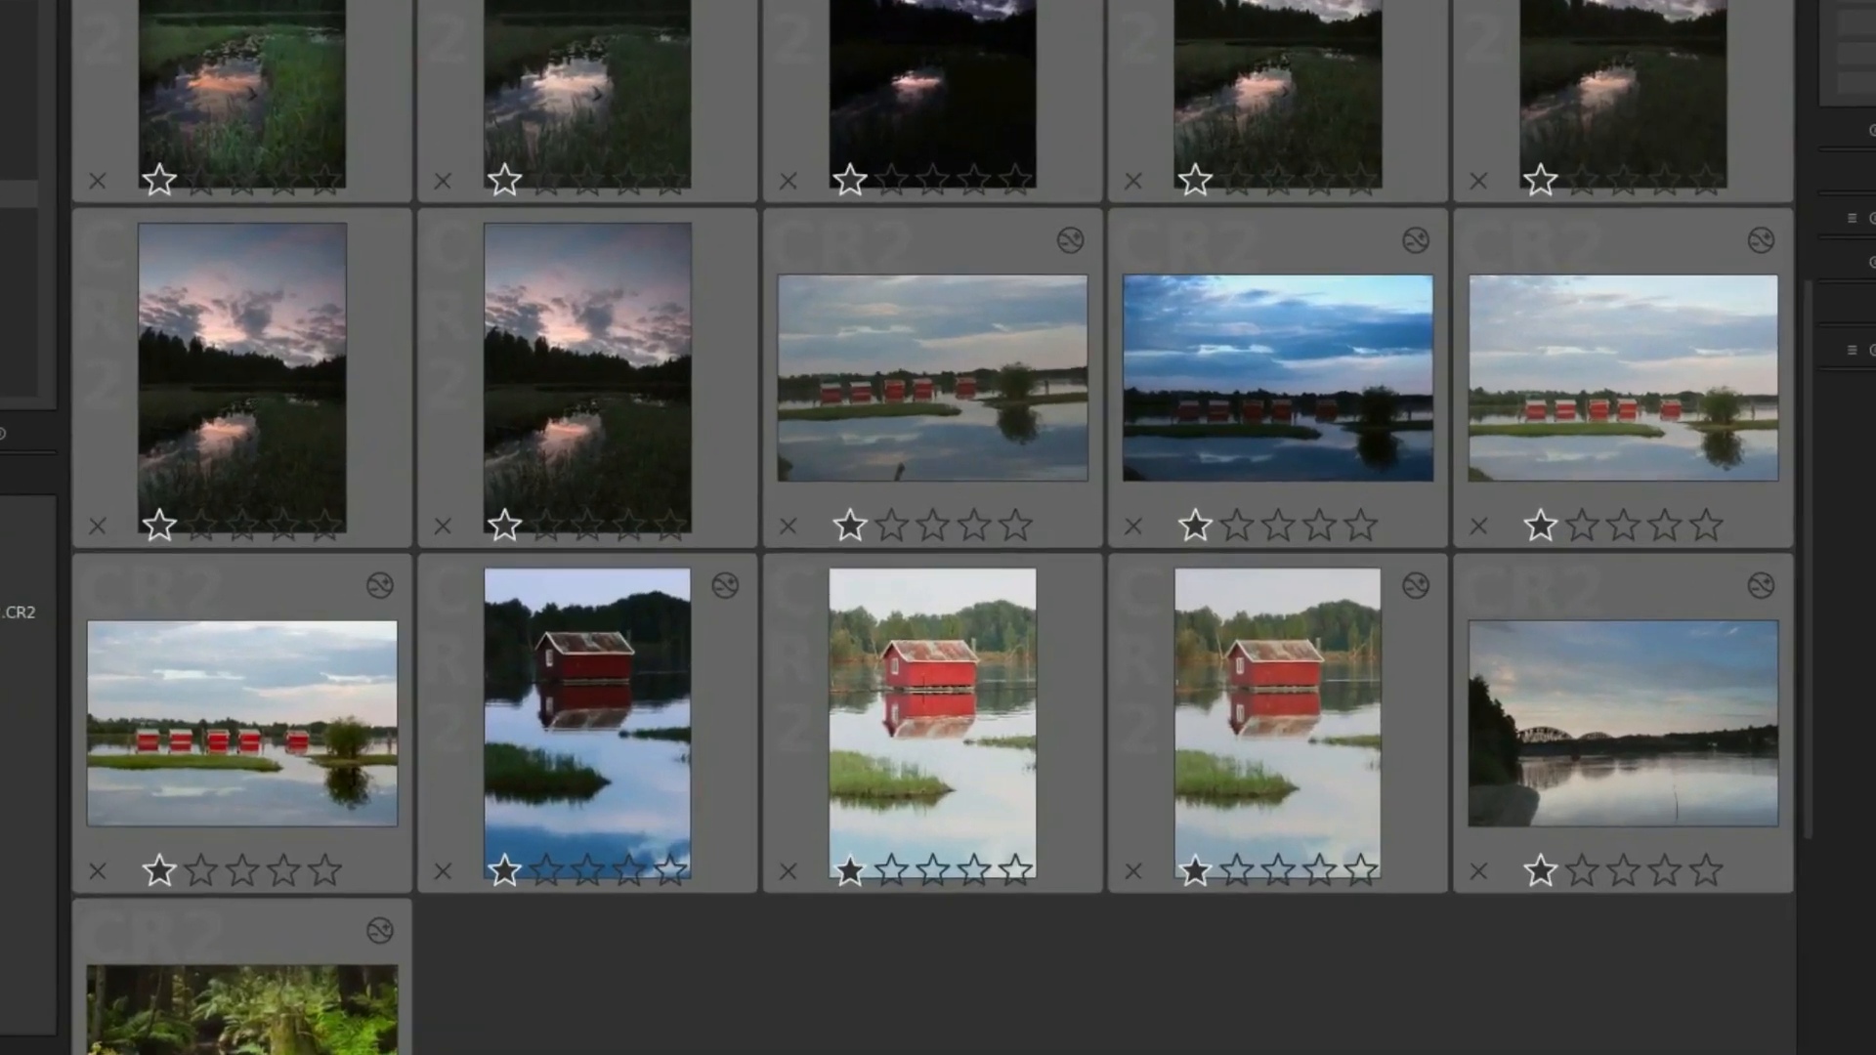
# Turn on rating an image one star twice will not zero out the rating, and choose all as the display profile method in the GUI options.
pyautogui.click(1773, 2)
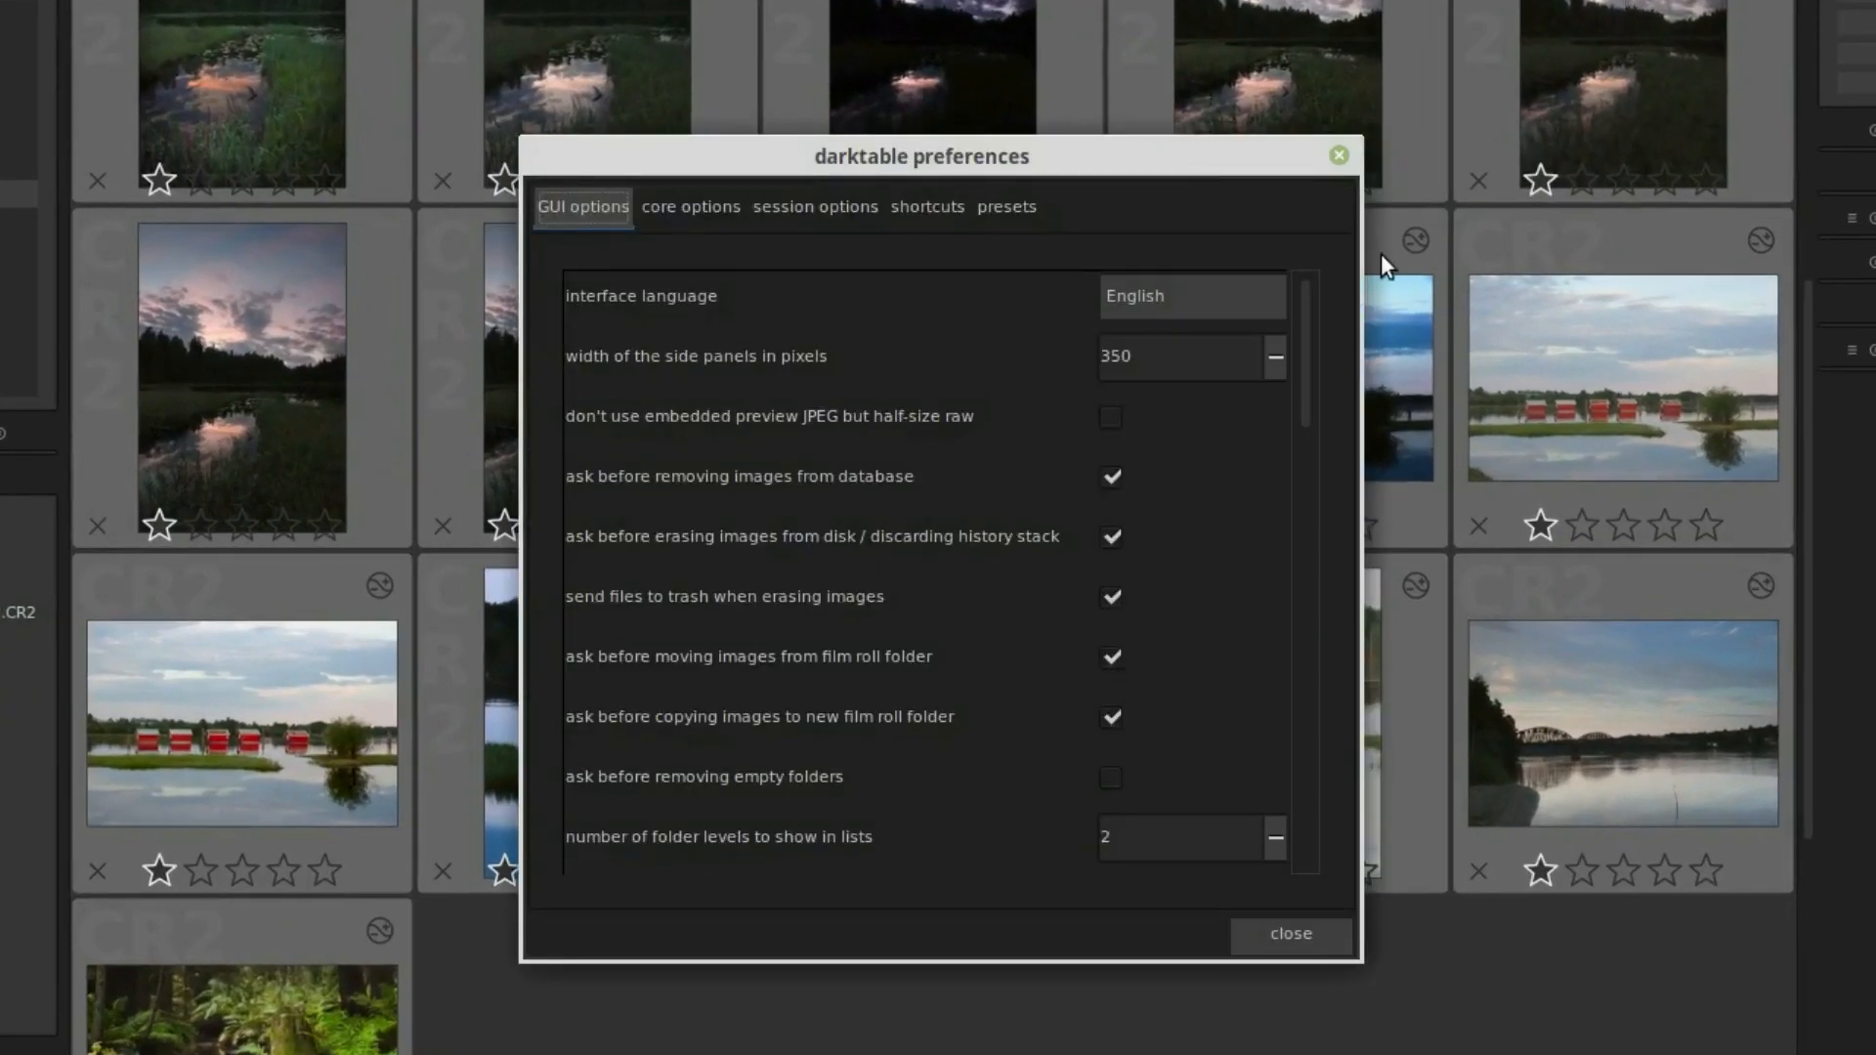
pyautogui.scroll(-10, 901, 733)
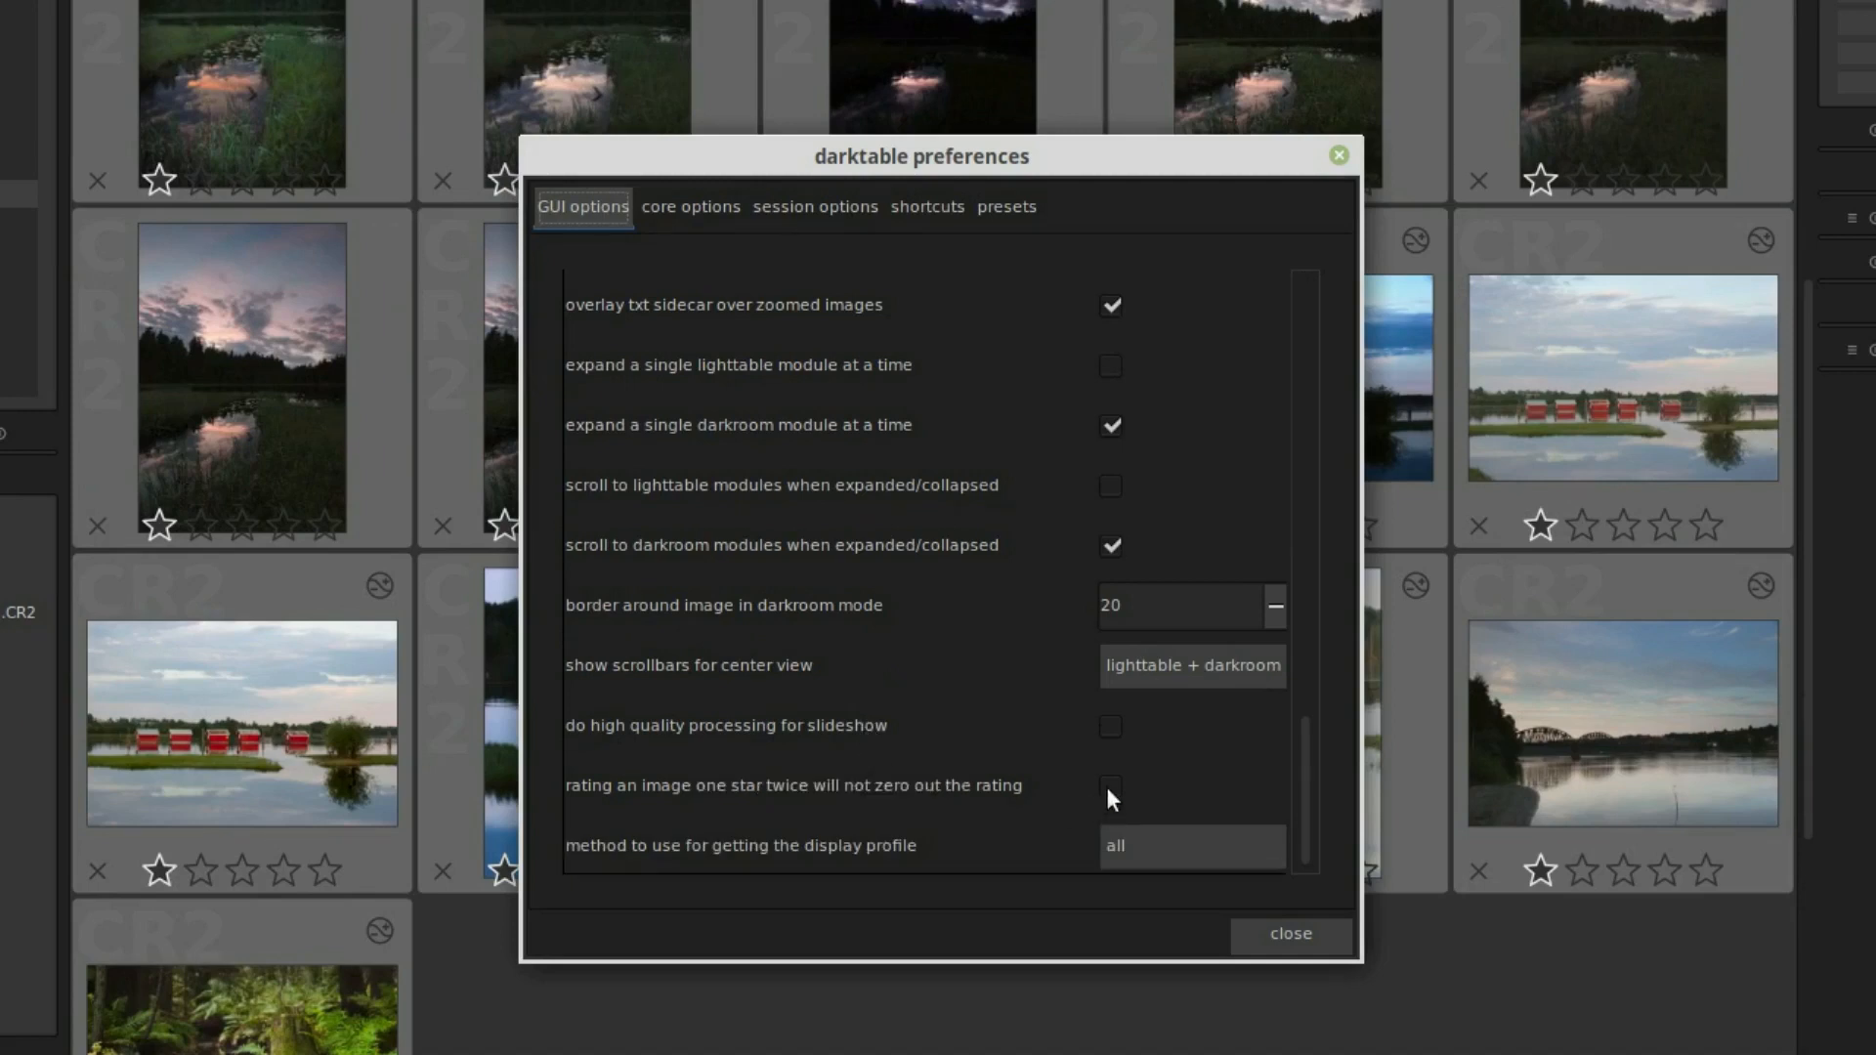
pyautogui.click(1108, 786)
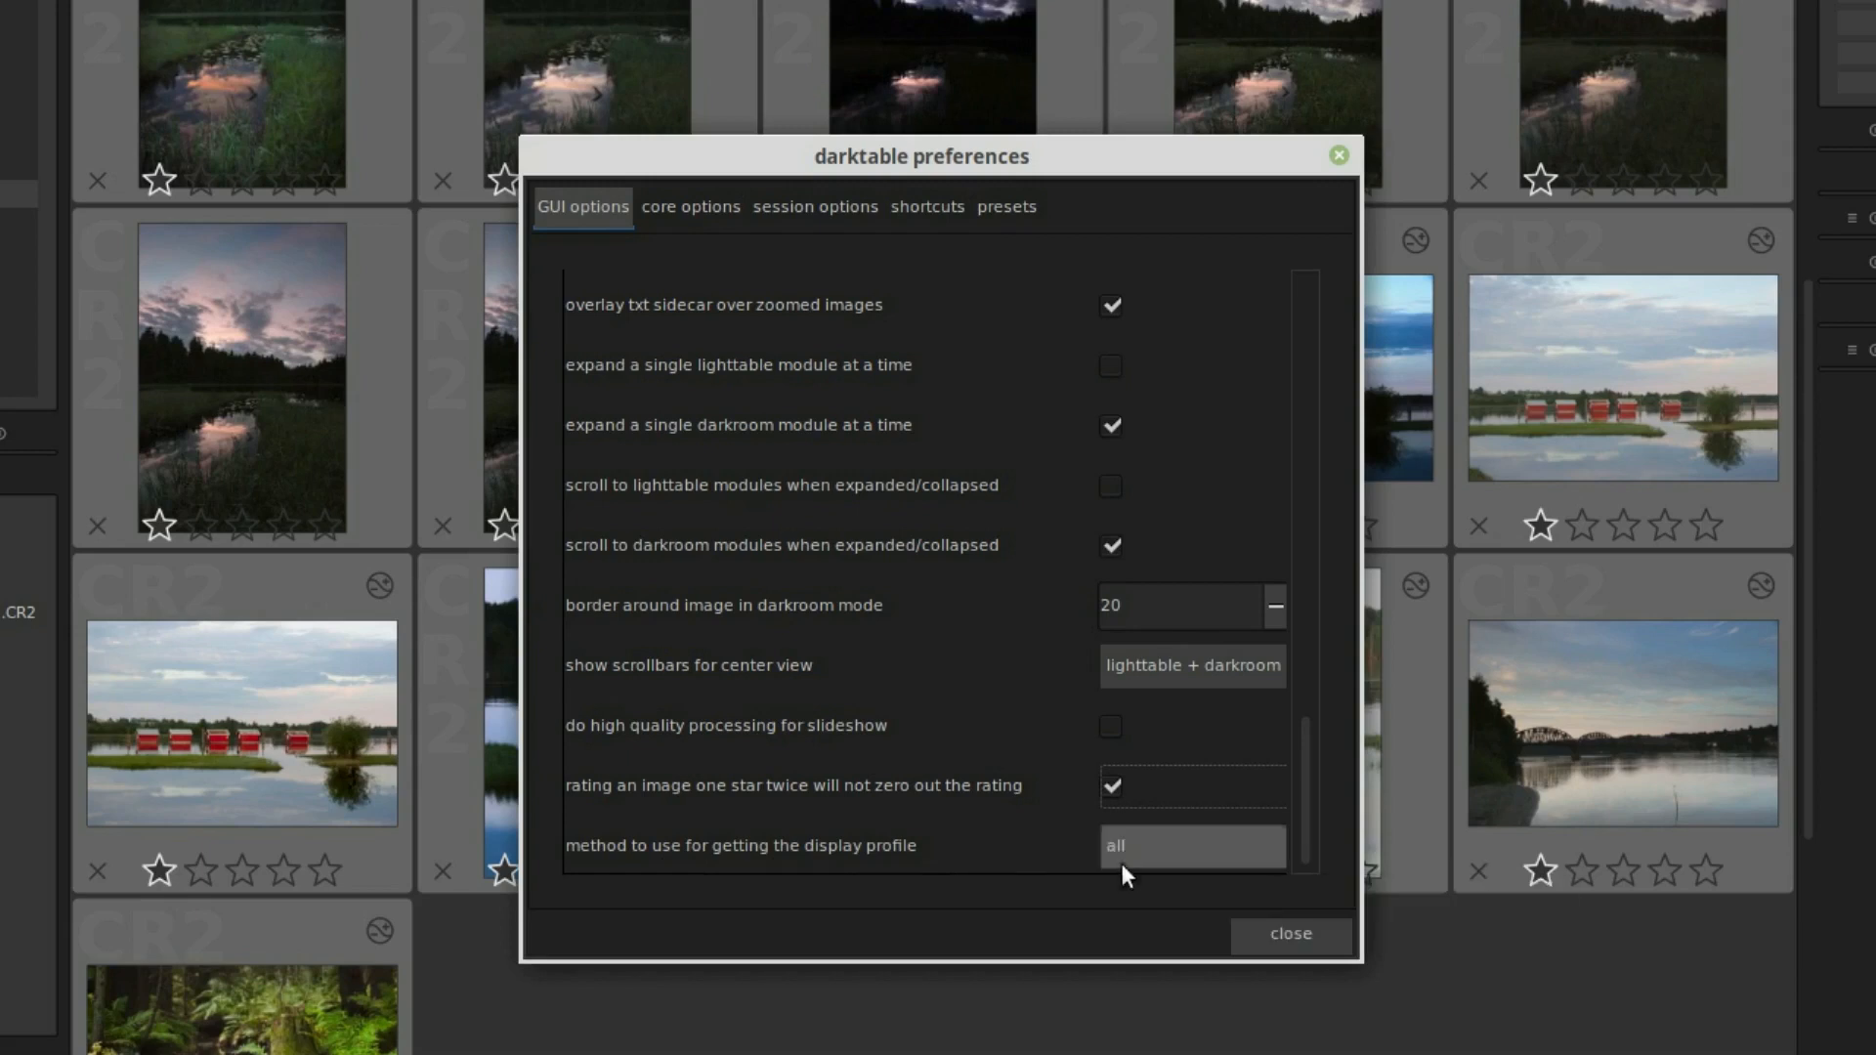
pyautogui.click(1161, 842)
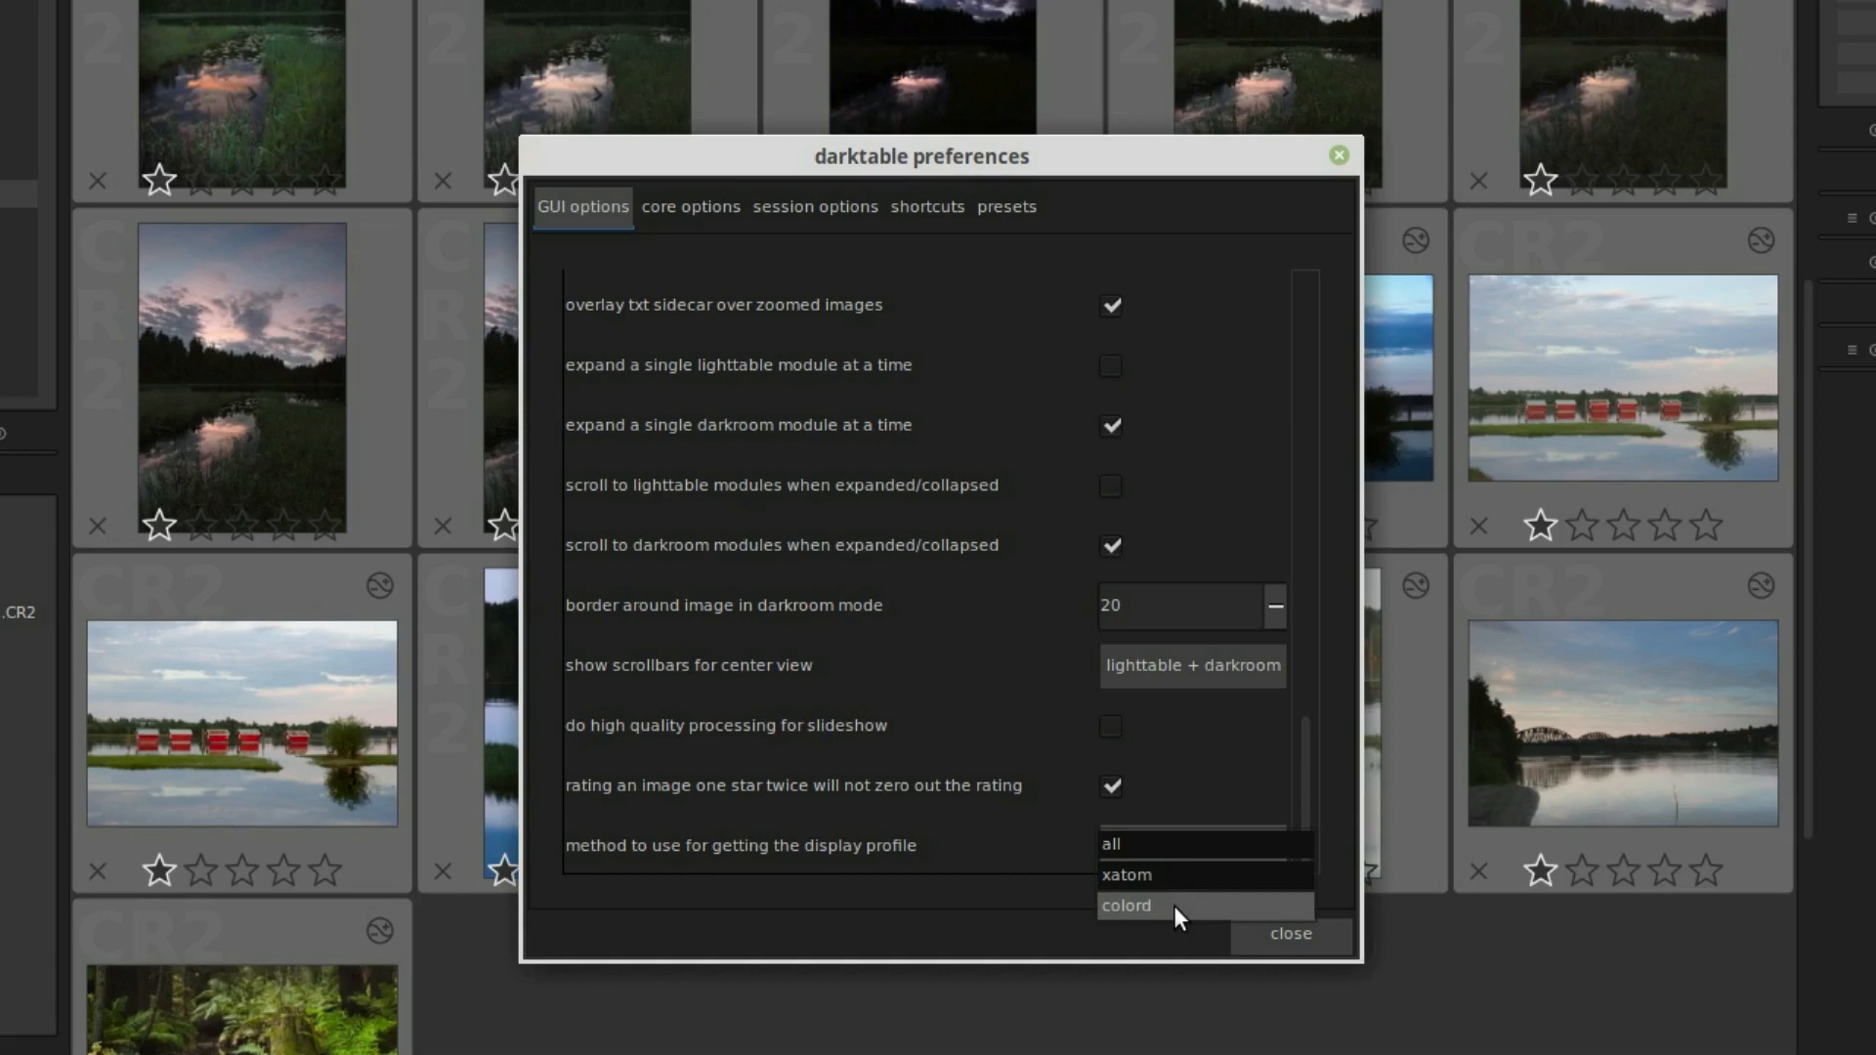
pyautogui.click(1159, 841)
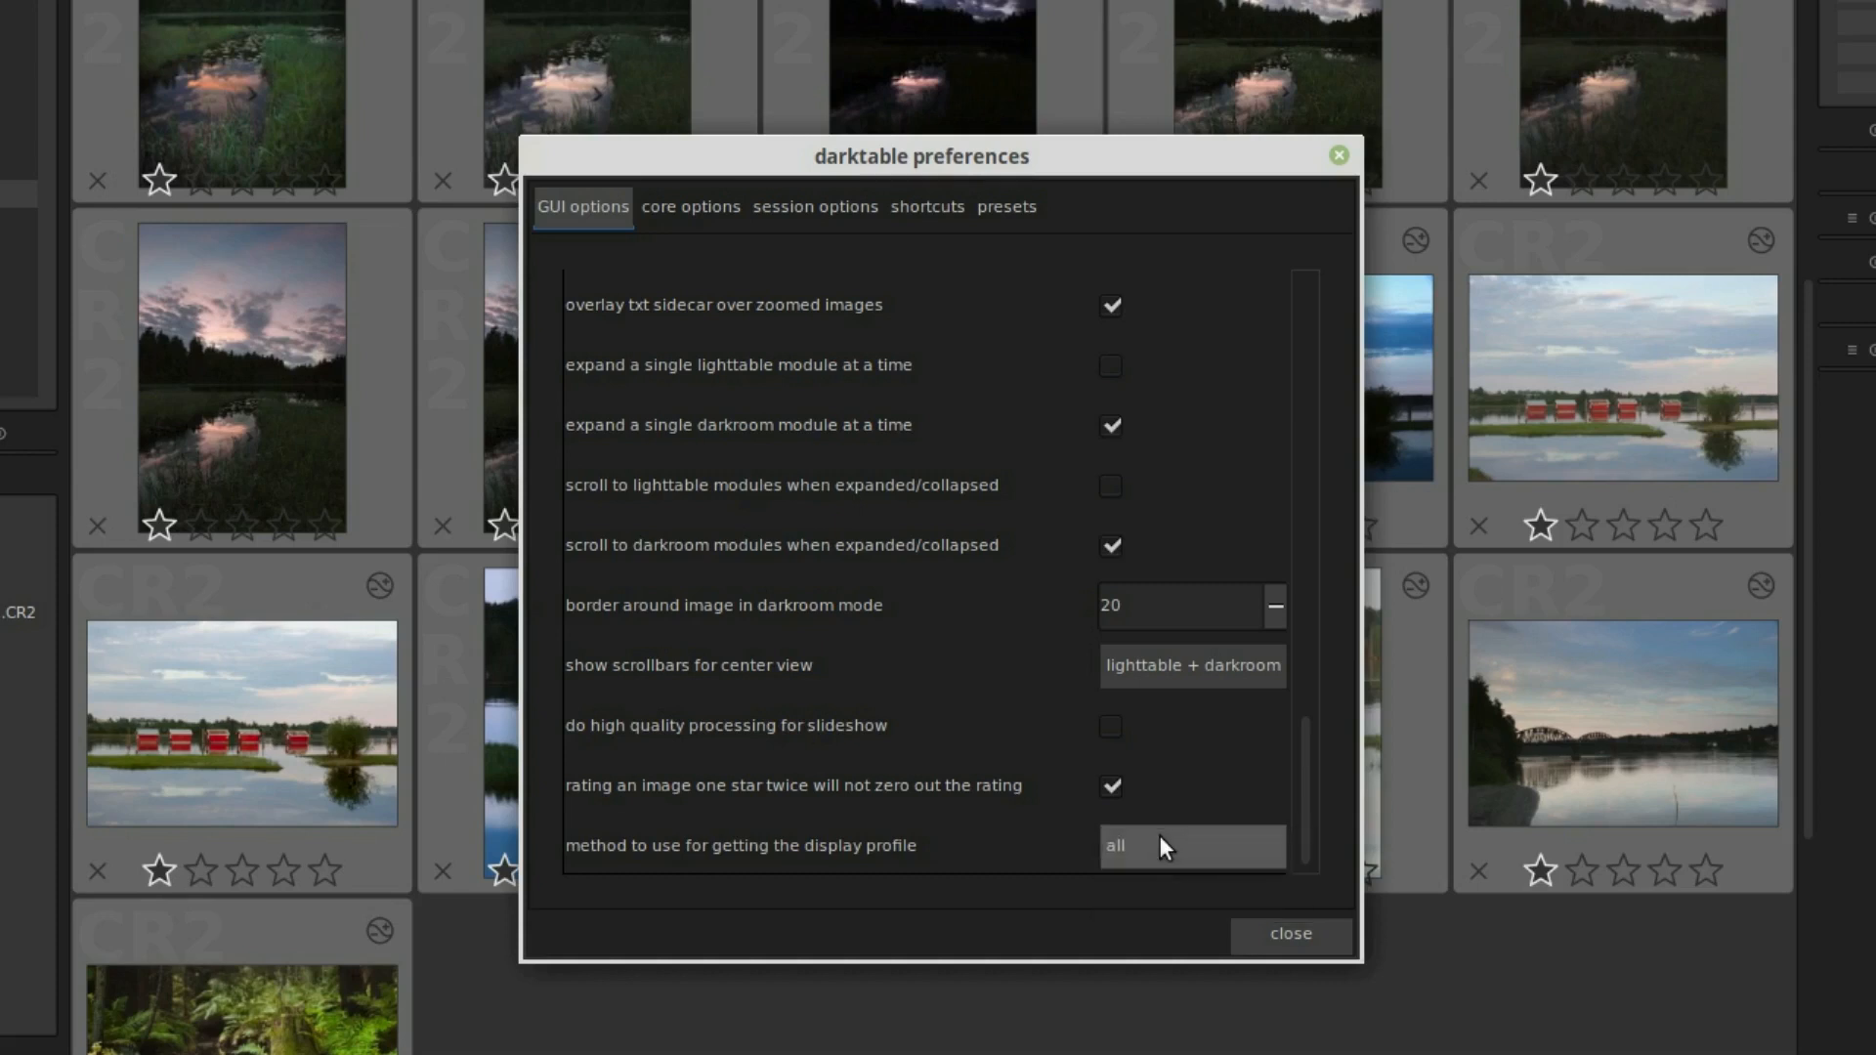